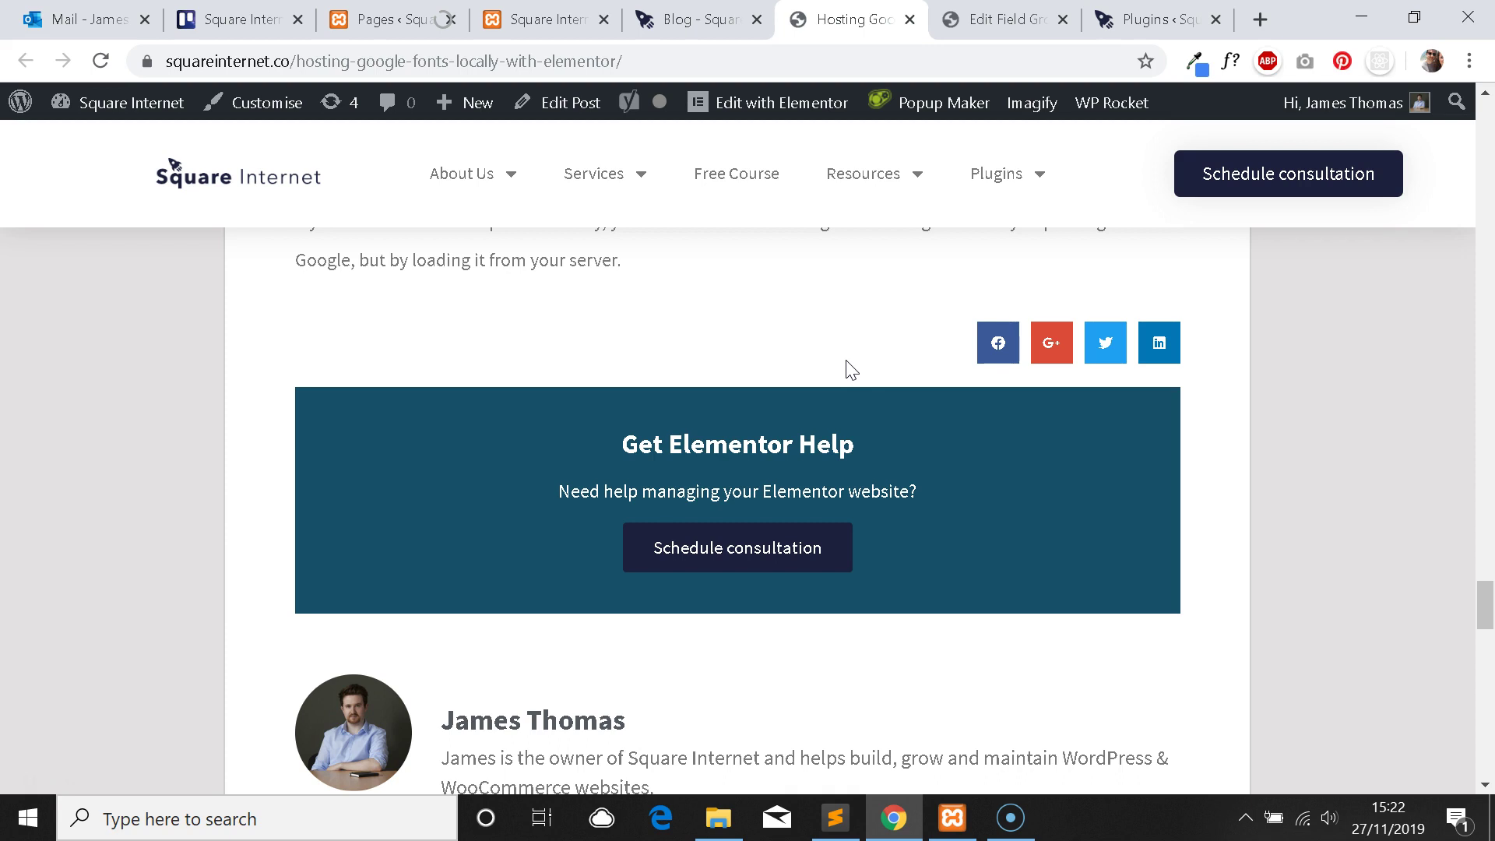
Highlight the Get Elementor Help box text and scroll around the page.
{"action": "left_click_drag", "start_coordinate": [988, 573], "coordinate": [433, 419]}
{"action": "left_click", "coordinate": [556, 450]}
{"action": "scroll", "coordinate": [805, 450], "scroll_direction": "up", "scroll_amount": 3}
{"action": "scroll", "coordinate": [804, 450], "scroll_direction": "down", "scroll_amount": 2}
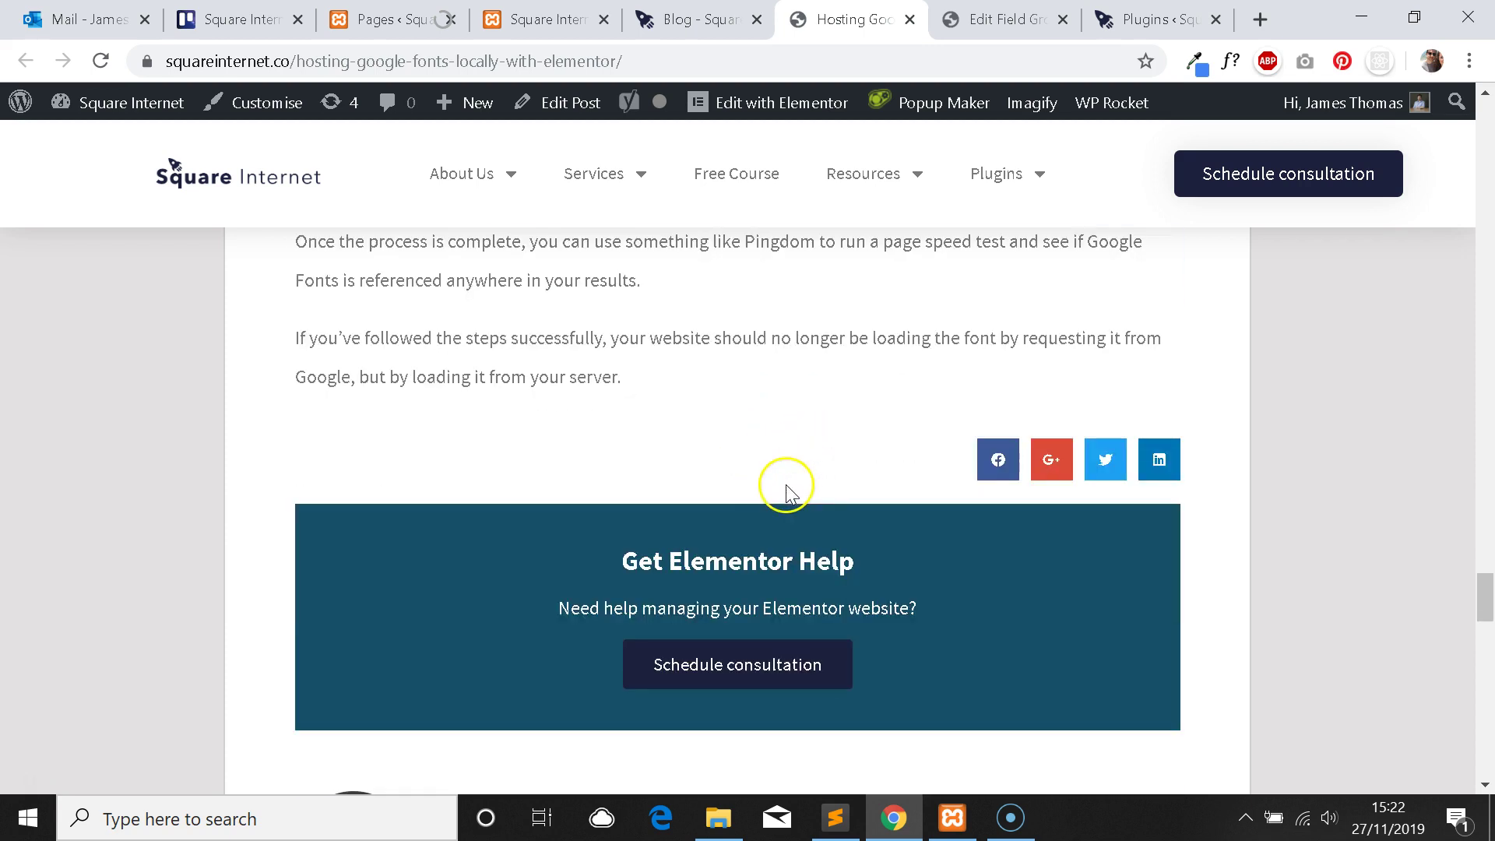
{"action": "scroll", "coordinate": [824, 488], "scroll_direction": "down", "scroll_amount": 1}
{"action": "scroll", "coordinate": [827, 501], "scroll_direction": "down", "scroll_amount": 2}
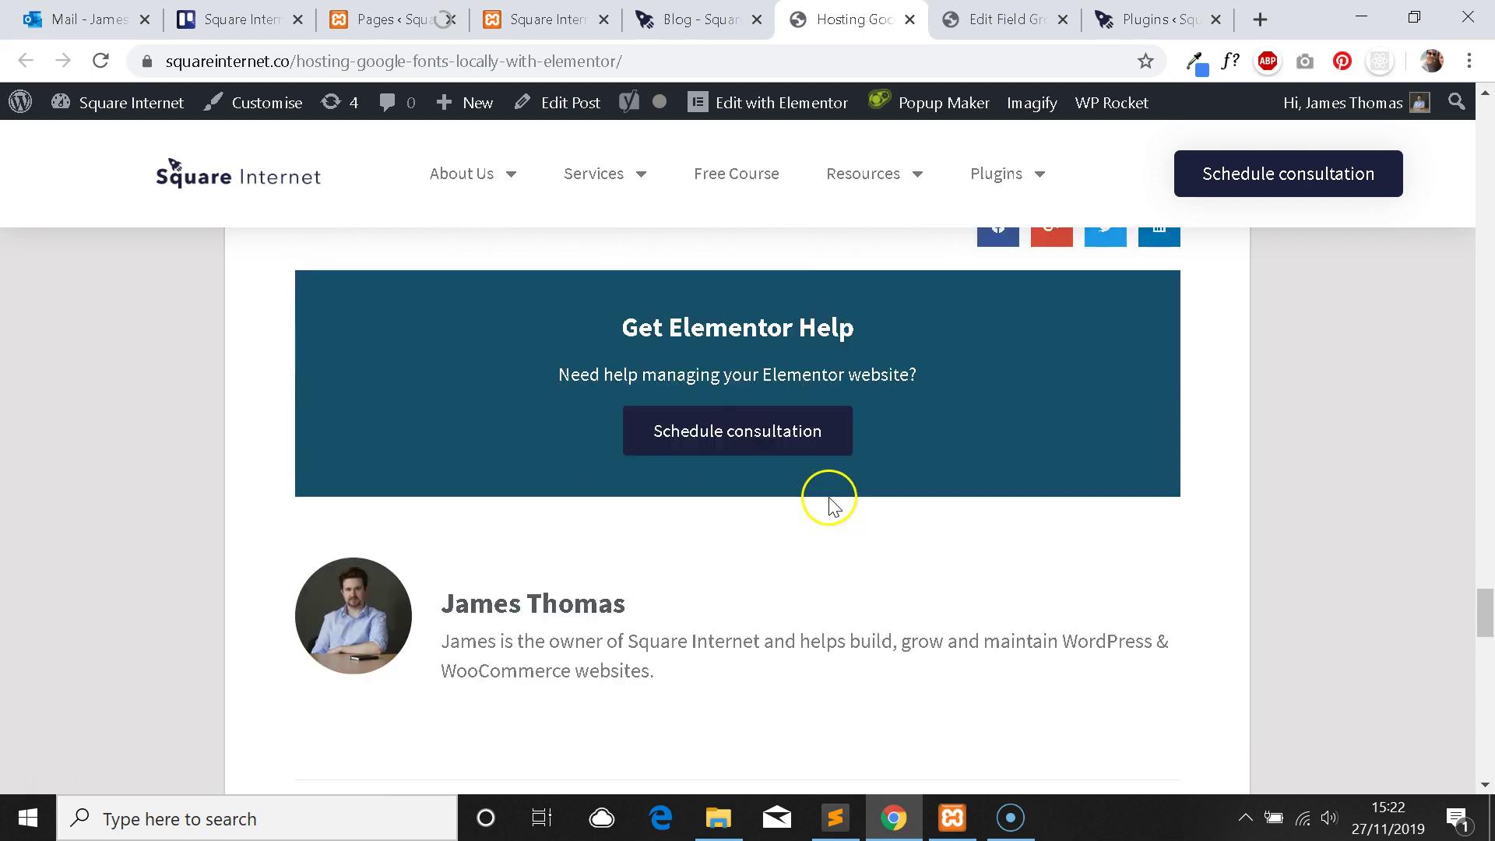
{"action": "scroll", "coordinate": [864, 504], "scroll_direction": "up", "scroll_amount": 2}
{"action": "scroll", "coordinate": [865, 501], "scroll_direction": "up", "scroll_amount": 3}
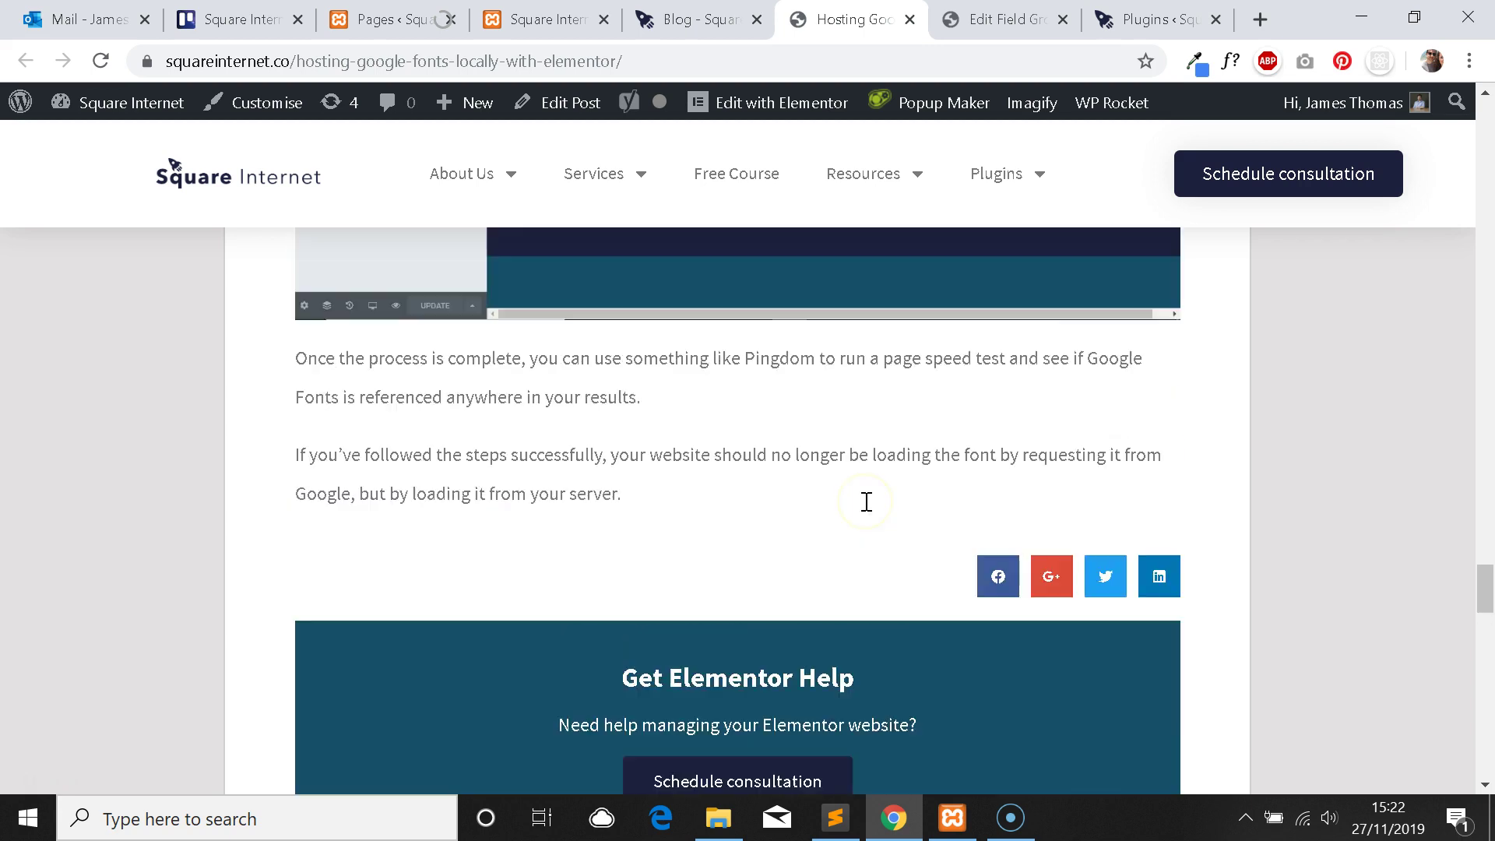
{"action": "scroll", "coordinate": [874, 504], "scroll_direction": "down", "scroll_amount": 3}
{"action": "scroll", "coordinate": [874, 503], "scroll_direction": "down", "scroll_amount": 1}
{"action": "scroll", "coordinate": [873, 503], "scroll_direction": "up", "scroll_amount": 1}
{"action": "scroll", "coordinate": [873, 503], "scroll_direction": "up", "scroll_amount": 3}
{"action": "scroll", "coordinate": [873, 503], "scroll_direction": "down", "scroll_amount": 3}
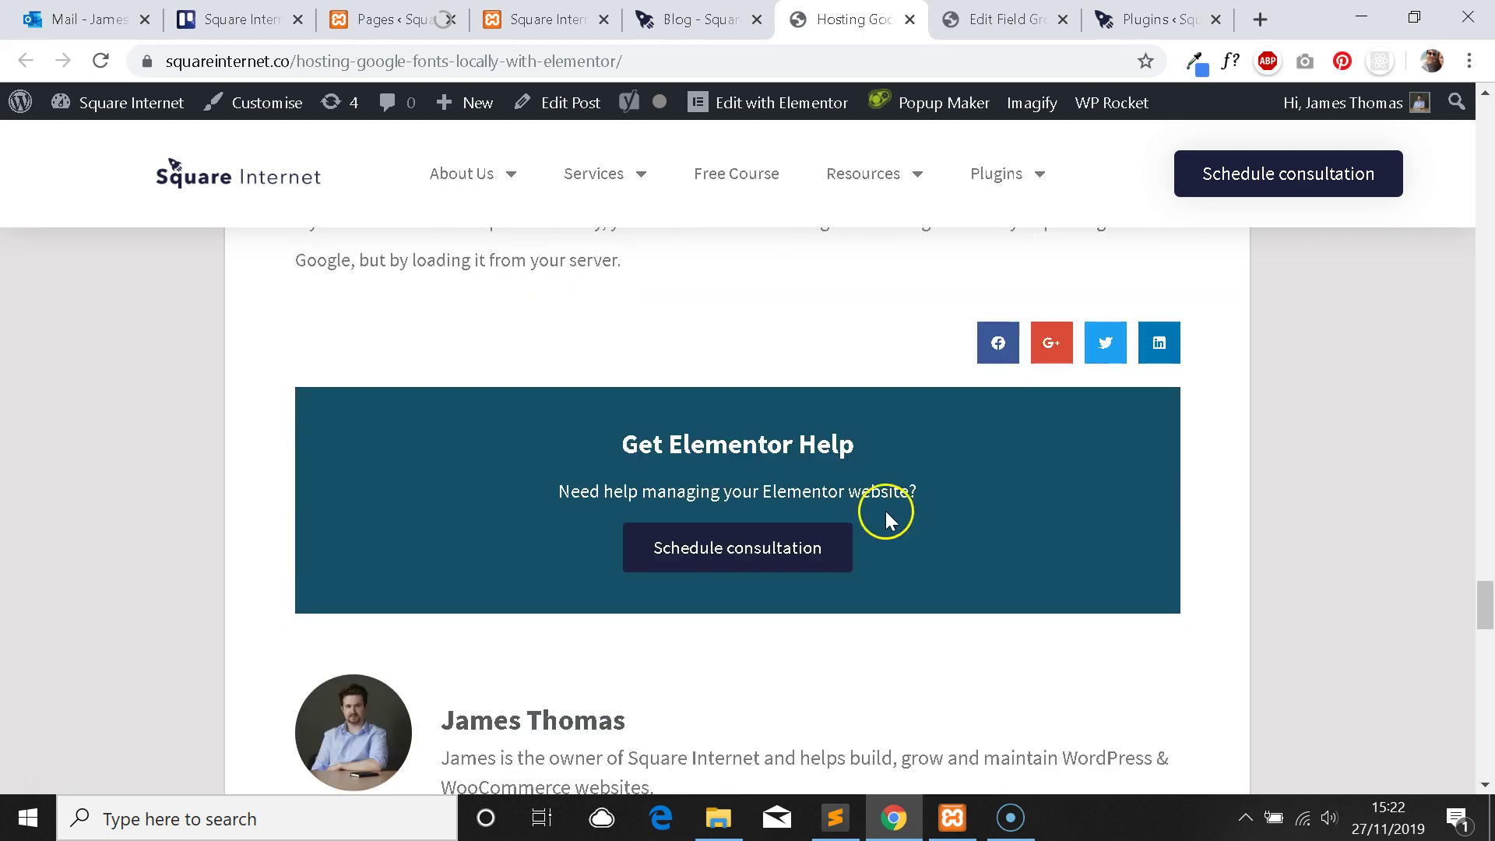
{"action": "scroll", "coordinate": [903, 531], "scroll_direction": "up", "scroll_amount": 3}
{"action": "scroll", "coordinate": [884, 520], "scroll_direction": "down", "scroll_amount": 3}
{"action": "scroll", "coordinate": [888, 521], "scroll_direction": "down", "scroll_amount": 1}
{"action": "scroll", "coordinate": [931, 530], "scroll_direction": "up", "scroll_amount": 3}
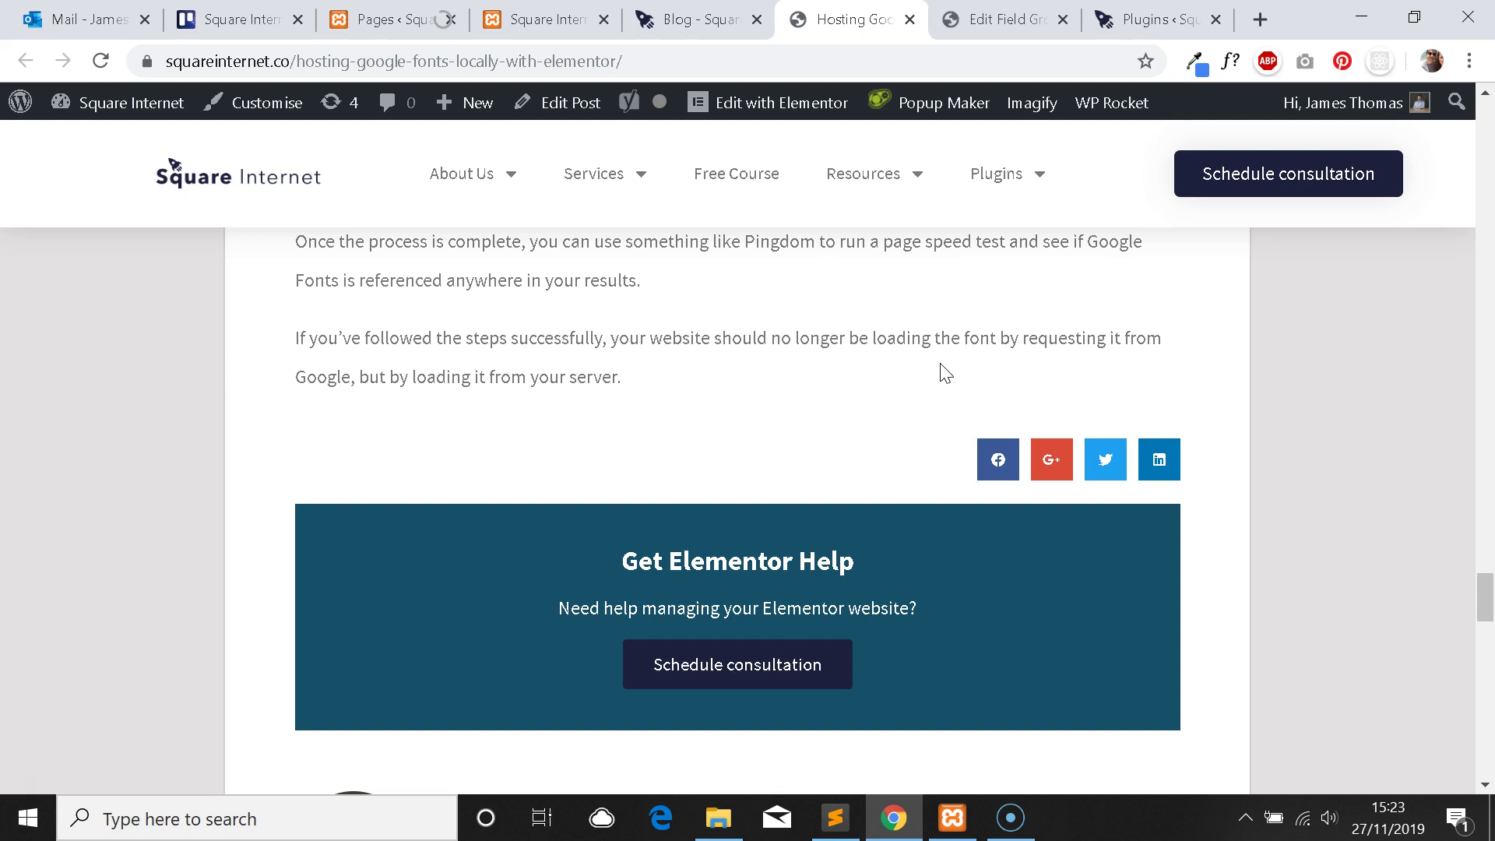
{"action": "scroll", "coordinate": [944, 374], "scroll_direction": "down", "scroll_amount": 1}
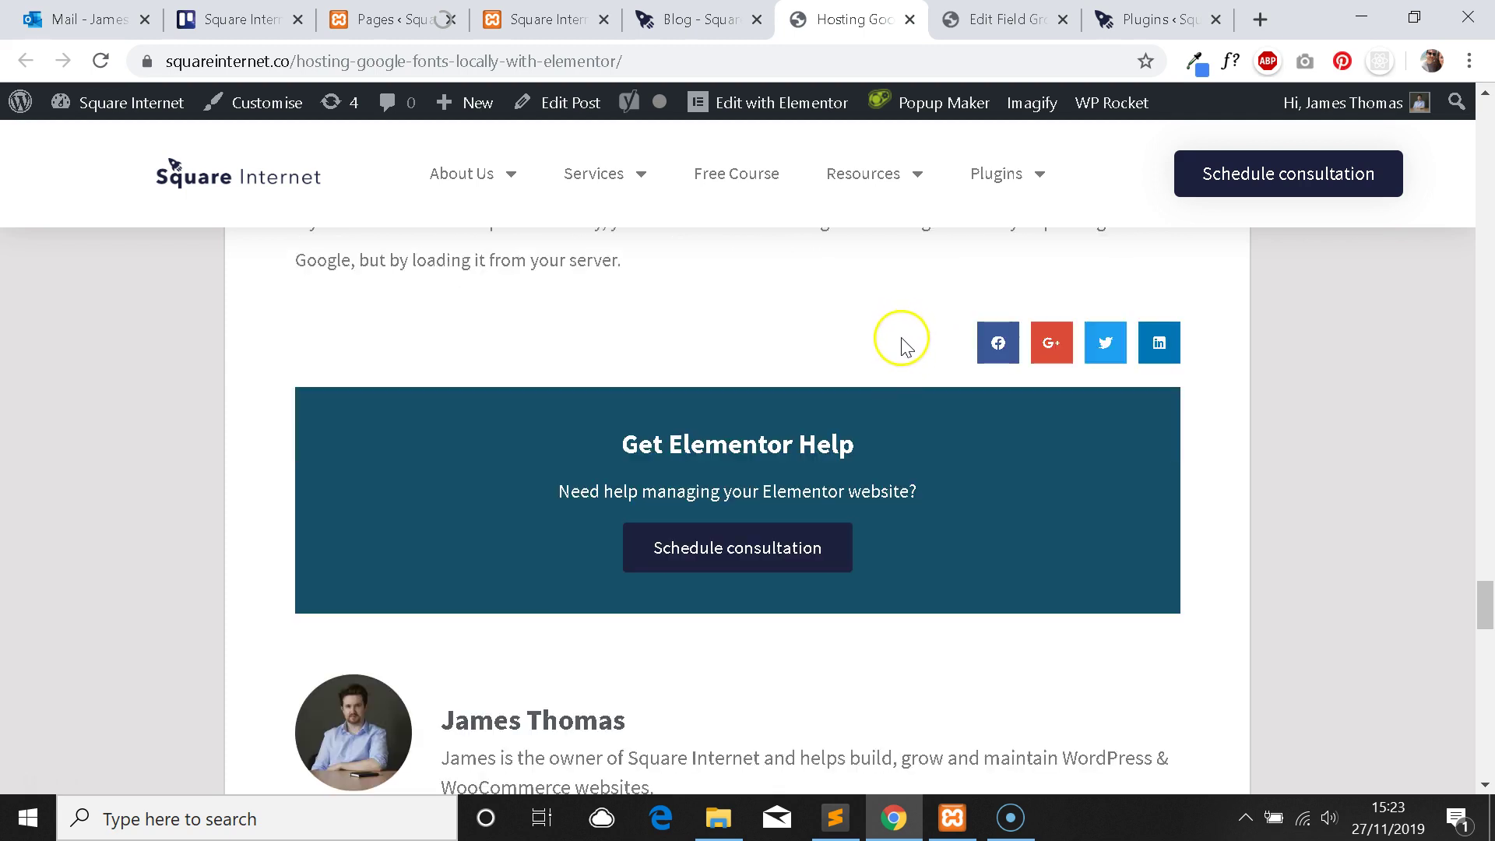
Highlight the help box's heading, subline and Schedule consultation button text in turn.
{"action": "left_click_drag", "start_coordinate": [615, 442], "coordinate": [926, 510]}
{"action": "left_click", "coordinate": [944, 503]}
{"action": "scroll", "coordinate": [821, 444], "scroll_direction": "up", "scroll_amount": 1}
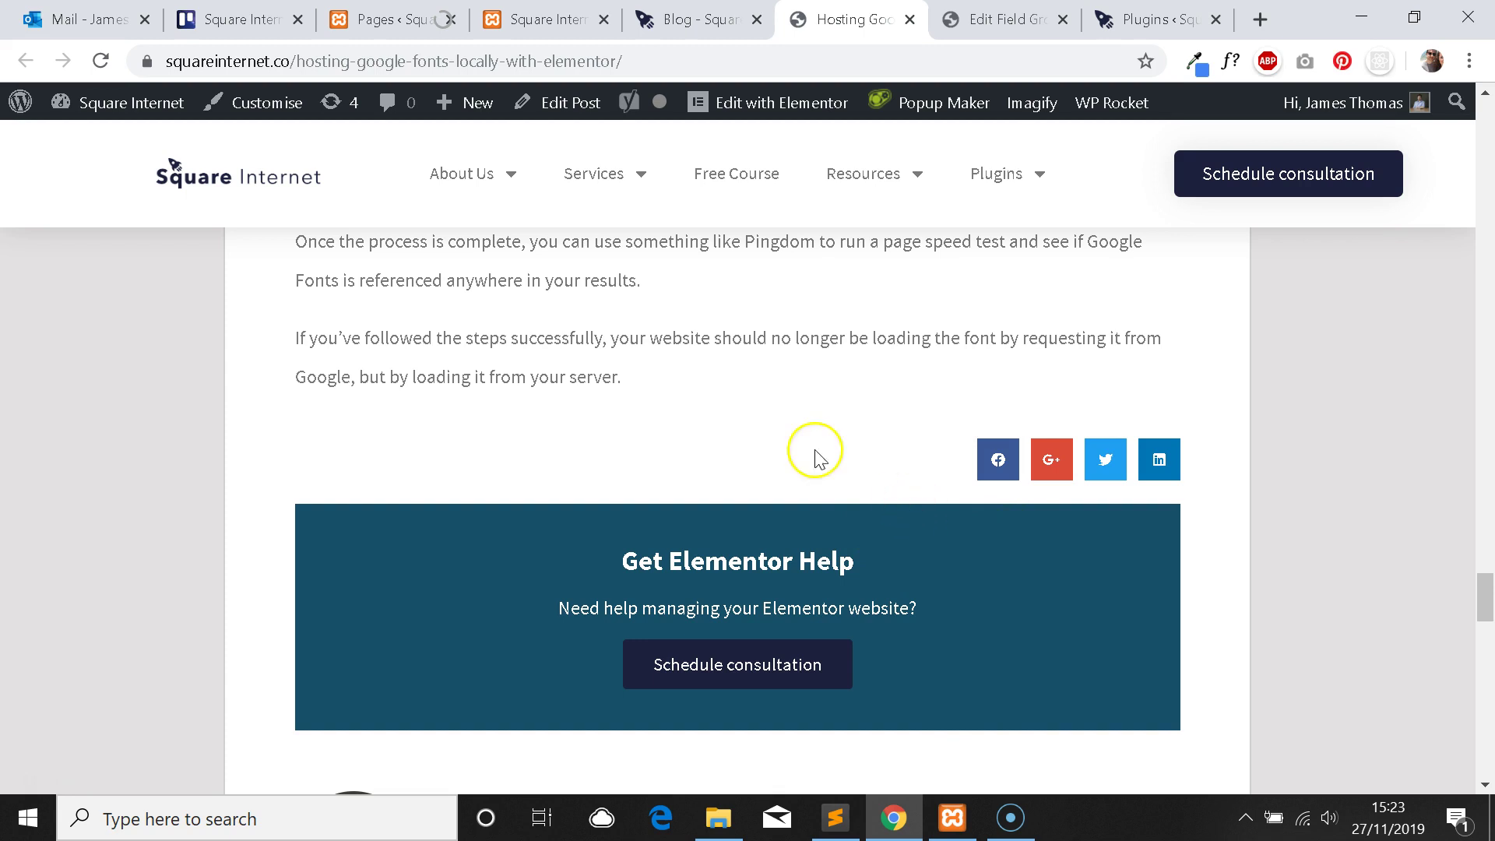
{"action": "scroll", "coordinate": [810, 455], "scroll_direction": "down", "scroll_amount": 1}
{"action": "left_click_drag", "start_coordinate": [944, 505], "coordinate": [588, 486]}
{"action": "left_click", "coordinate": [608, 468]}
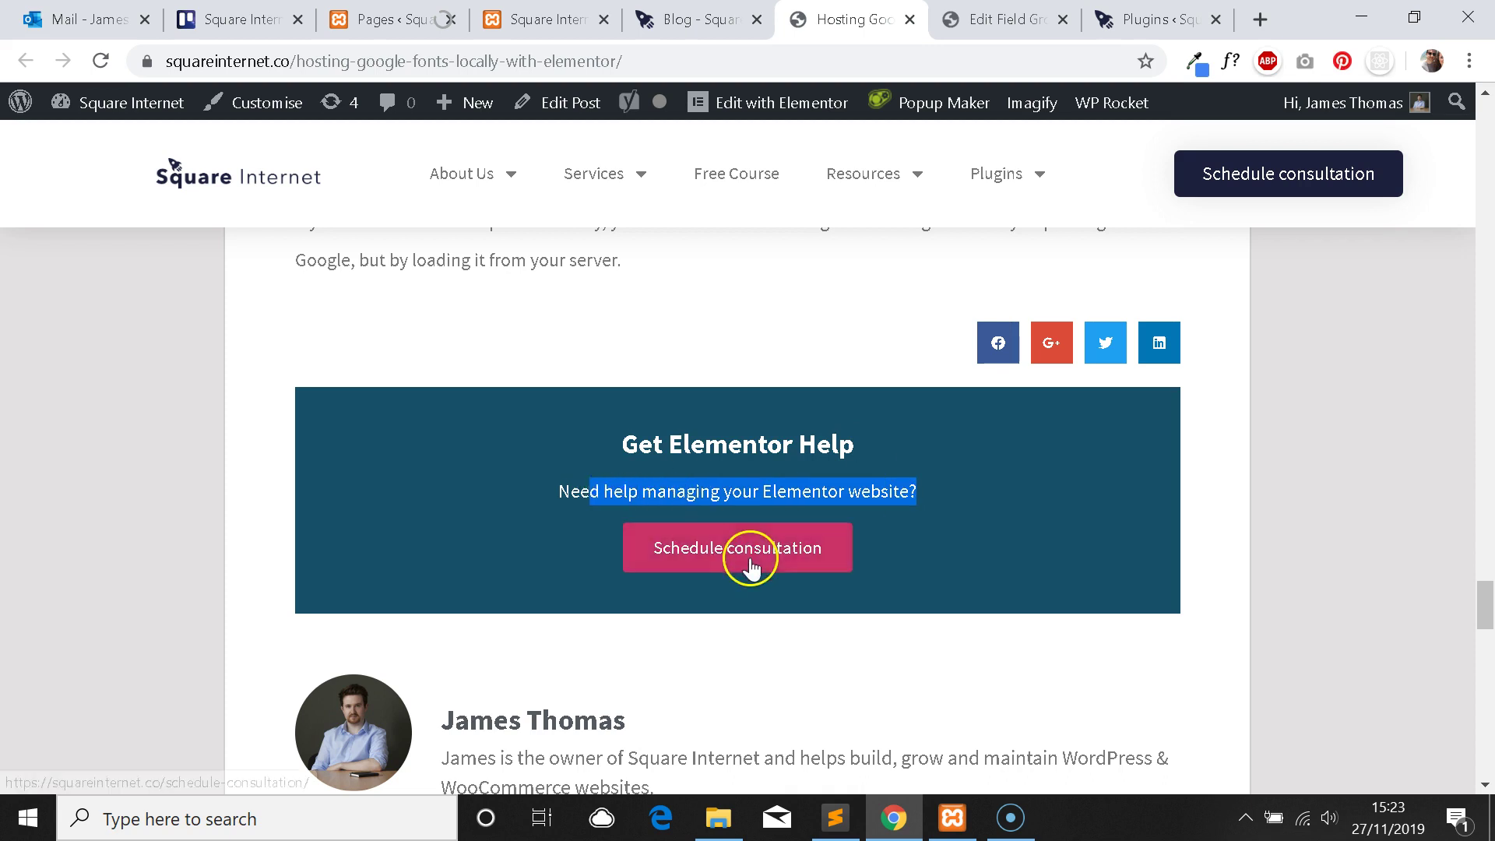
{"action": "left_click", "coordinate": [901, 505]}
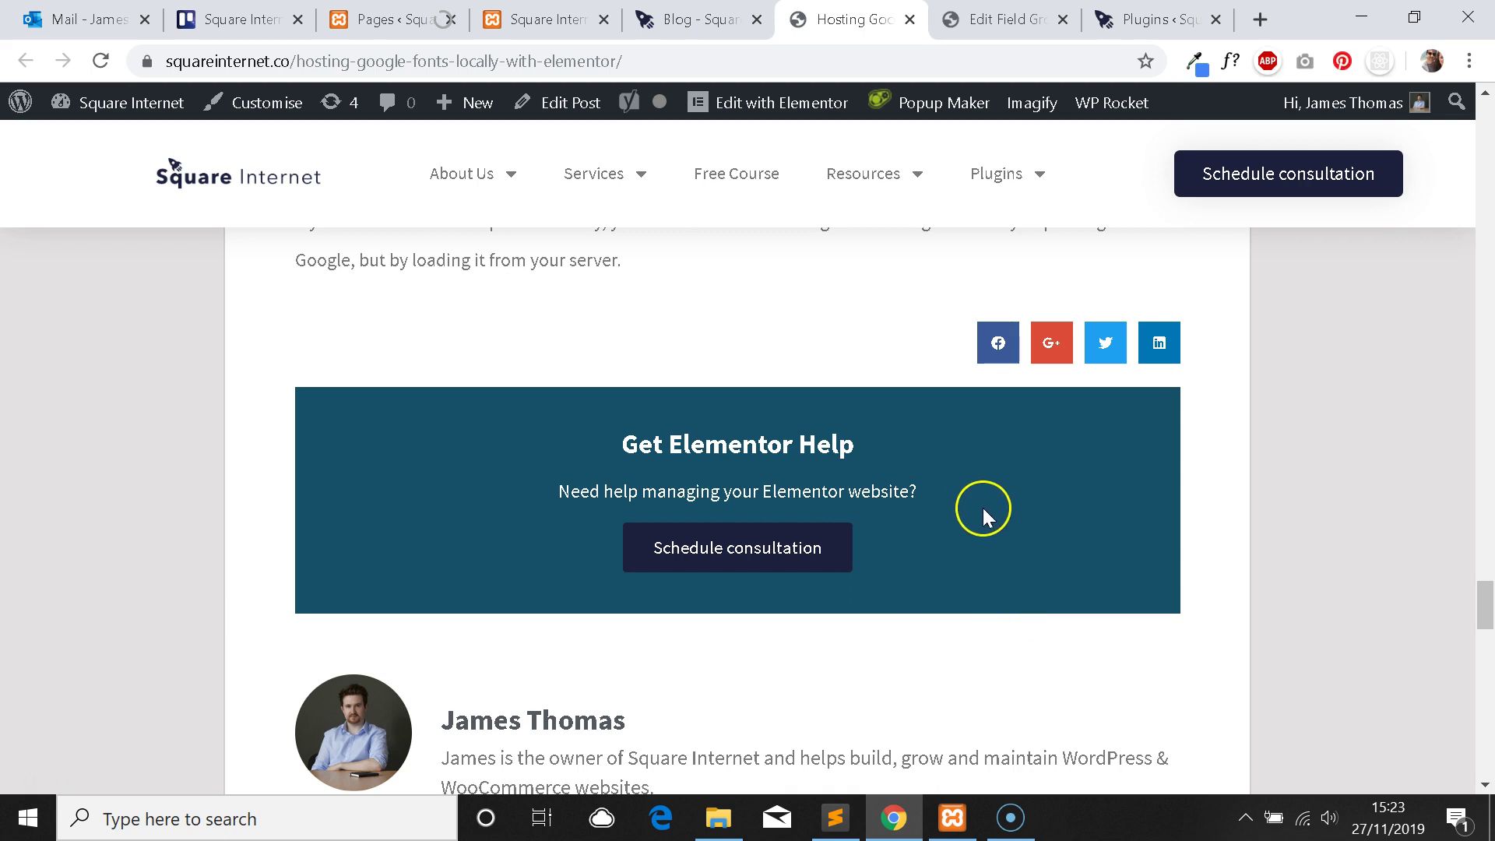
{"action": "left_click_drag", "start_coordinate": [374, 384], "coordinate": [972, 570]}
{"action": "left_click", "coordinate": [964, 556]}
{"action": "left_click_drag", "start_coordinate": [370, 398], "coordinate": [966, 538]}
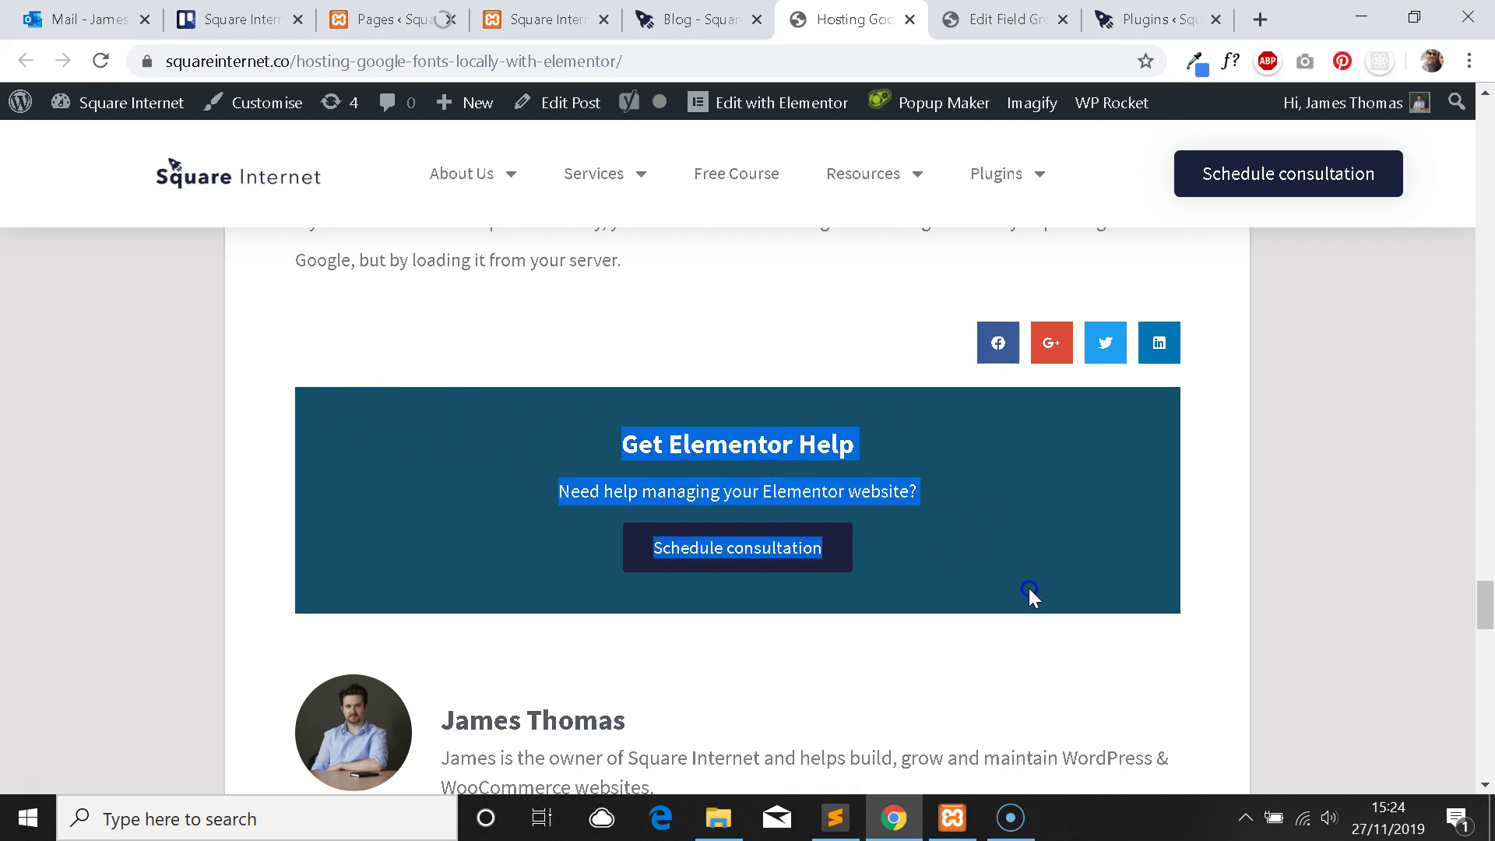
{"action": "left_click", "coordinate": [1110, 571]}
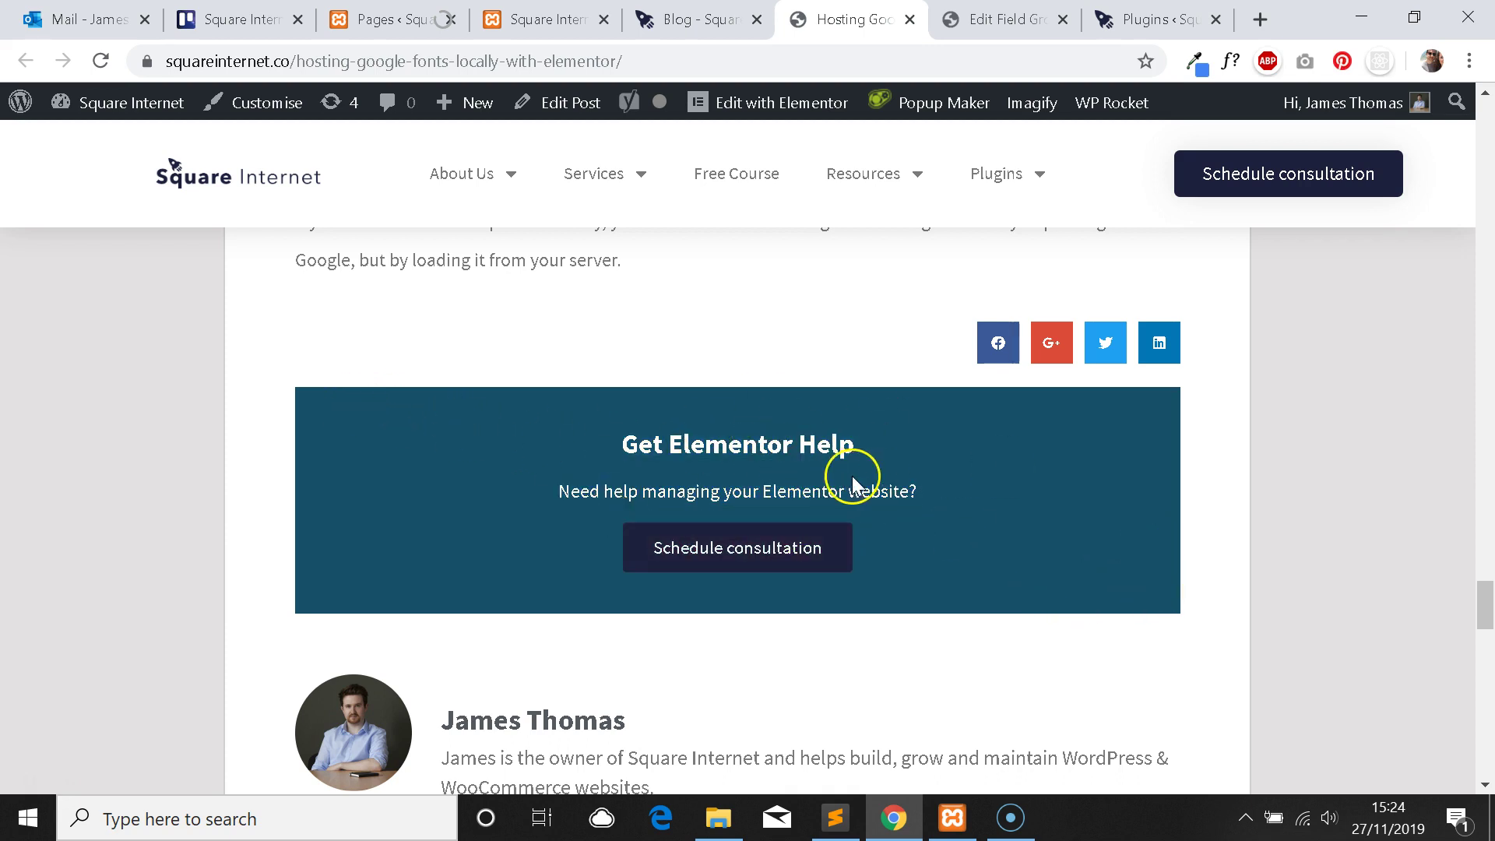
{"action": "left_click_drag", "start_coordinate": [867, 445], "coordinate": [605, 445]}
{"action": "left_click", "coordinate": [604, 445]}
{"action": "left_click_drag", "start_coordinate": [551, 493], "coordinate": [950, 492]}
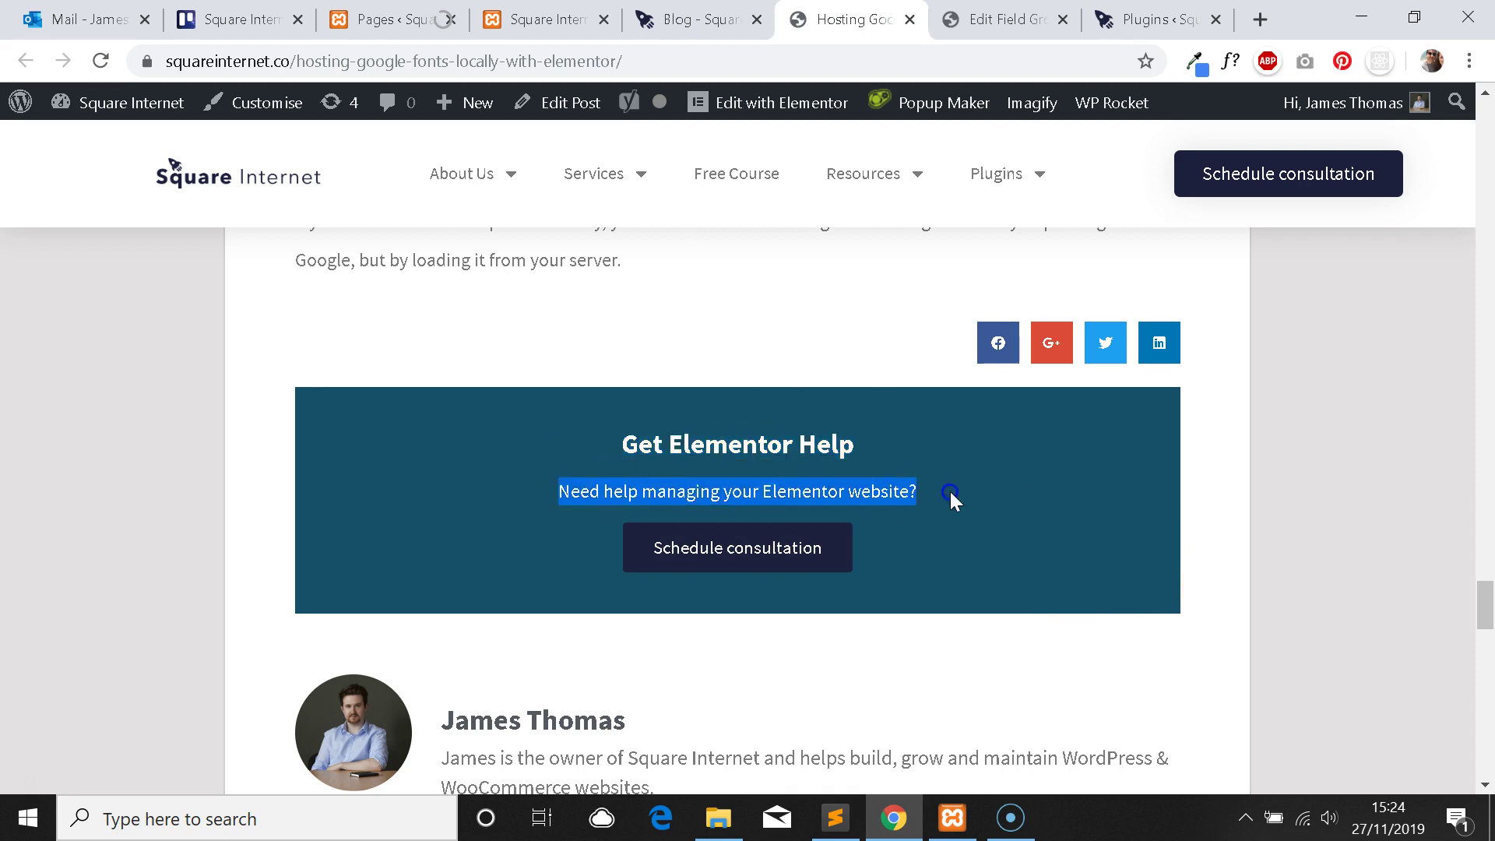
{"action": "left_click_drag", "start_coordinate": [972, 554], "coordinate": [629, 550]}
{"action": "left_click", "coordinate": [874, 601]}
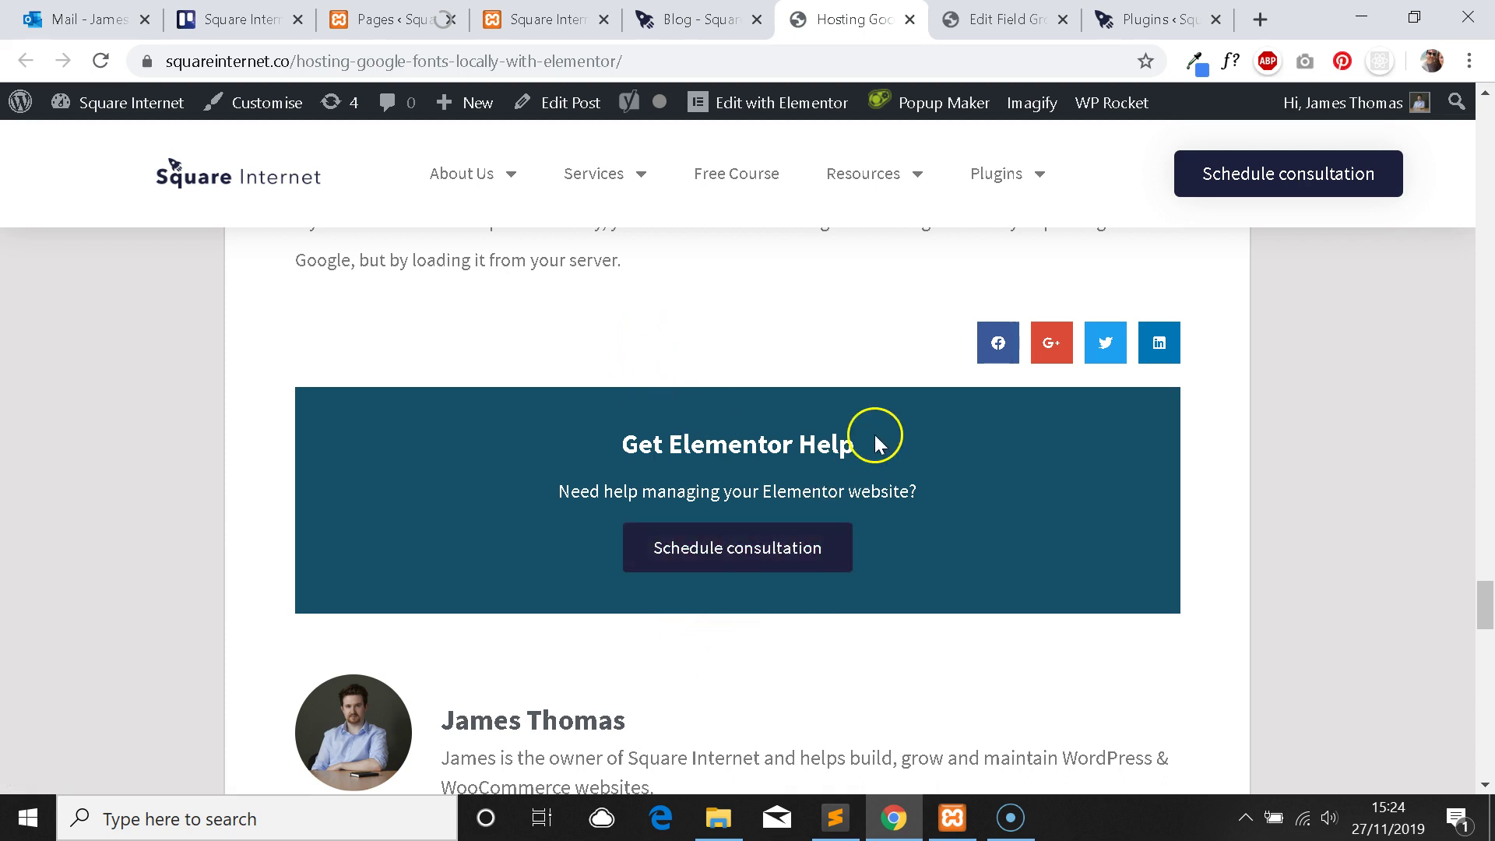
{"action": "left_click_drag", "start_coordinate": [580, 432], "coordinate": [951, 535]}
{"action": "left_click", "coordinate": [1035, 568]}
Open the Post Template in Elementor in a new browser tab.
{"action": "scroll", "coordinate": [992, 548], "scroll_direction": "up", "scroll_amount": 2}
{"action": "scroll", "coordinate": [992, 549], "scroll_direction": "down", "scroll_amount": 2}
{"action": "scroll", "coordinate": [992, 549], "scroll_direction": "up", "scroll_amount": 4}
{"action": "scroll", "coordinate": [973, 529], "scroll_direction": "down", "scroll_amount": 3}
{"action": "scroll", "coordinate": [962, 524], "scroll_direction": "down", "scroll_amount": 1}
{"action": "scroll", "coordinate": [938, 524], "scroll_direction": "down", "scroll_amount": 2}
{"action": "scroll", "coordinate": [939, 526], "scroll_direction": "up", "scroll_amount": 2}
{"action": "scroll", "coordinate": [1012, 524], "scroll_direction": "up", "scroll_amount": 3}
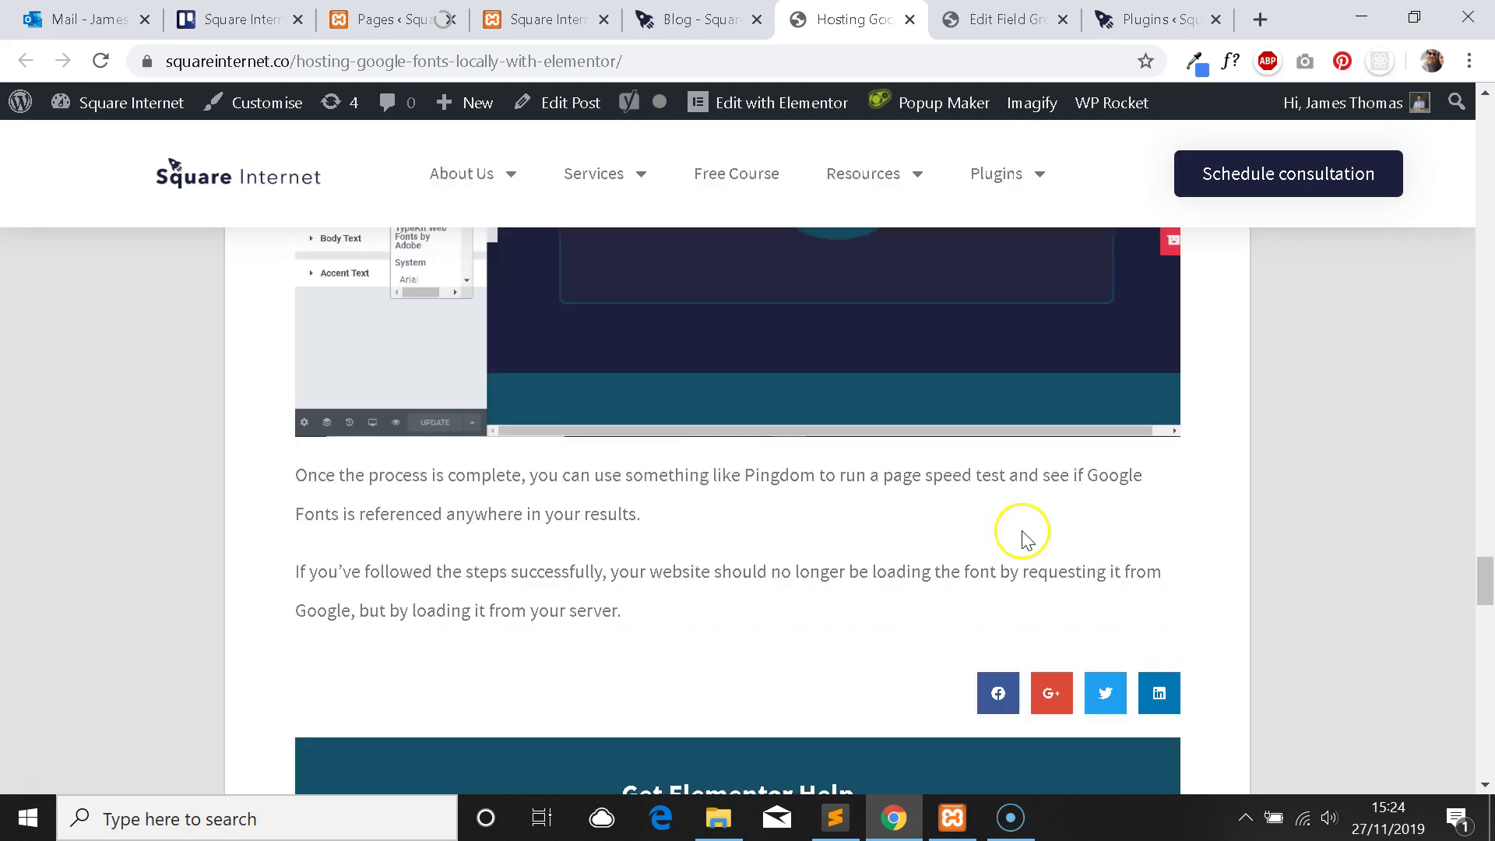
{"action": "scroll", "coordinate": [870, 483], "scroll_direction": "down", "scroll_amount": 3}
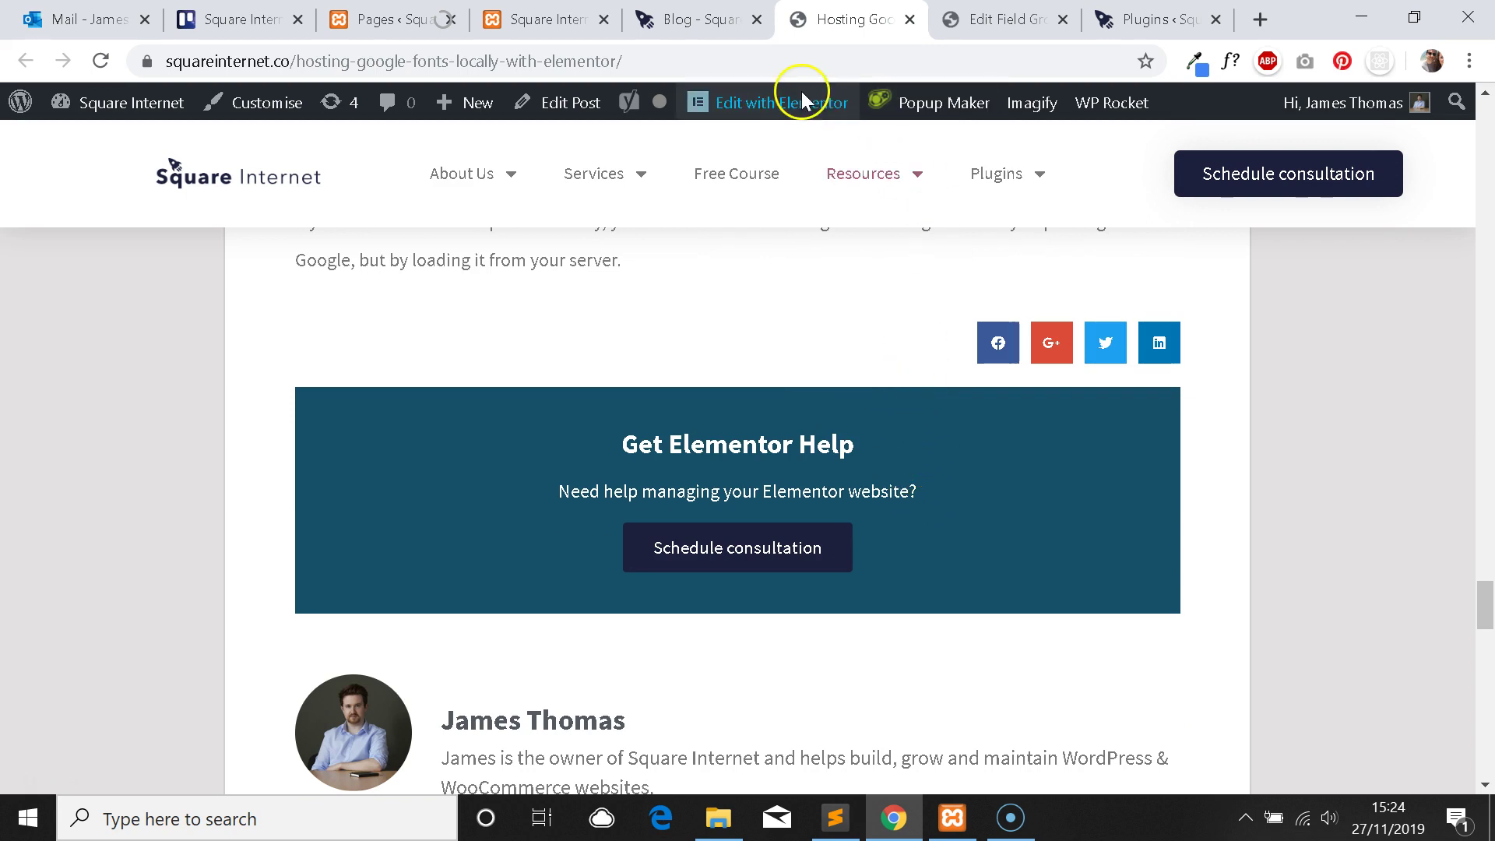
{"action": "mouse_move", "coordinate": [774, 103]}
{"action": "right_click", "coordinate": [749, 176]}
{"action": "left_click", "coordinate": [802, 185]}
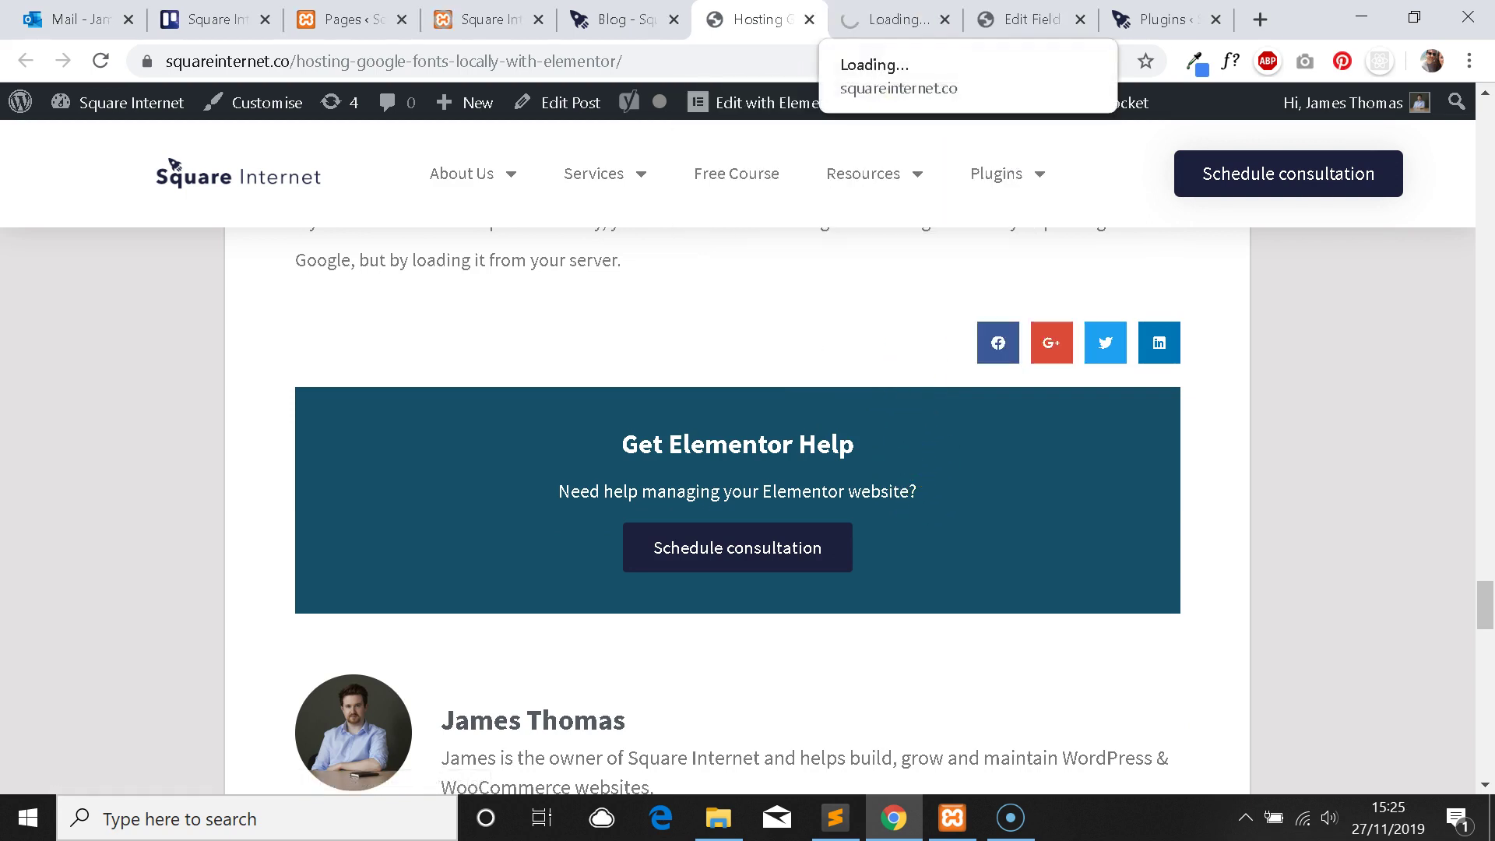
{"action": "left_click", "coordinate": [895, 19]}
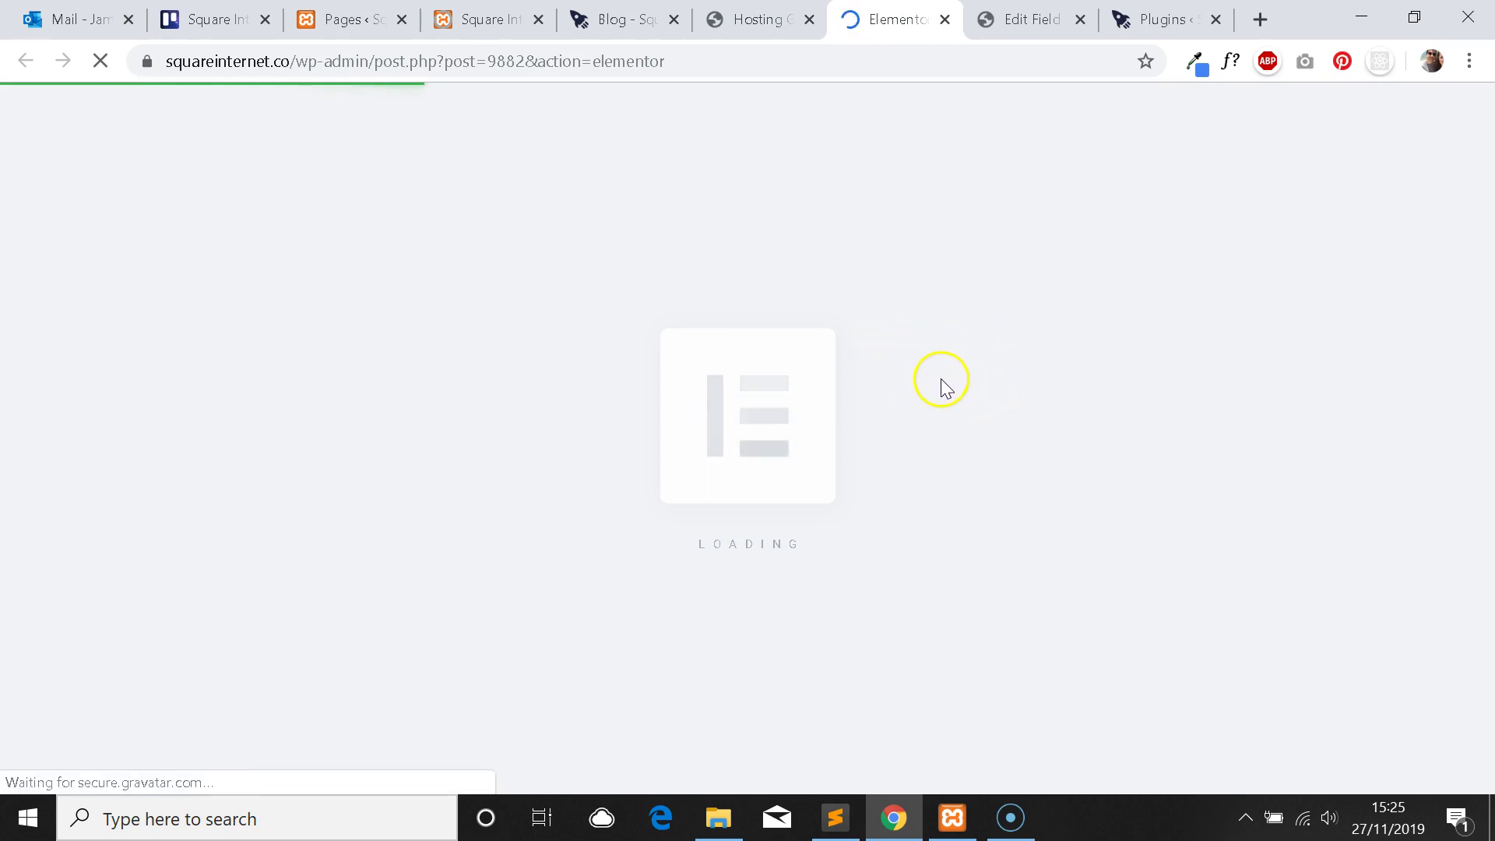
Search the widget list and drop a Call to Action widget into the grey placeholder block.
{"action": "scroll", "coordinate": [941, 387], "scroll_direction": "down", "scroll_amount": 20}
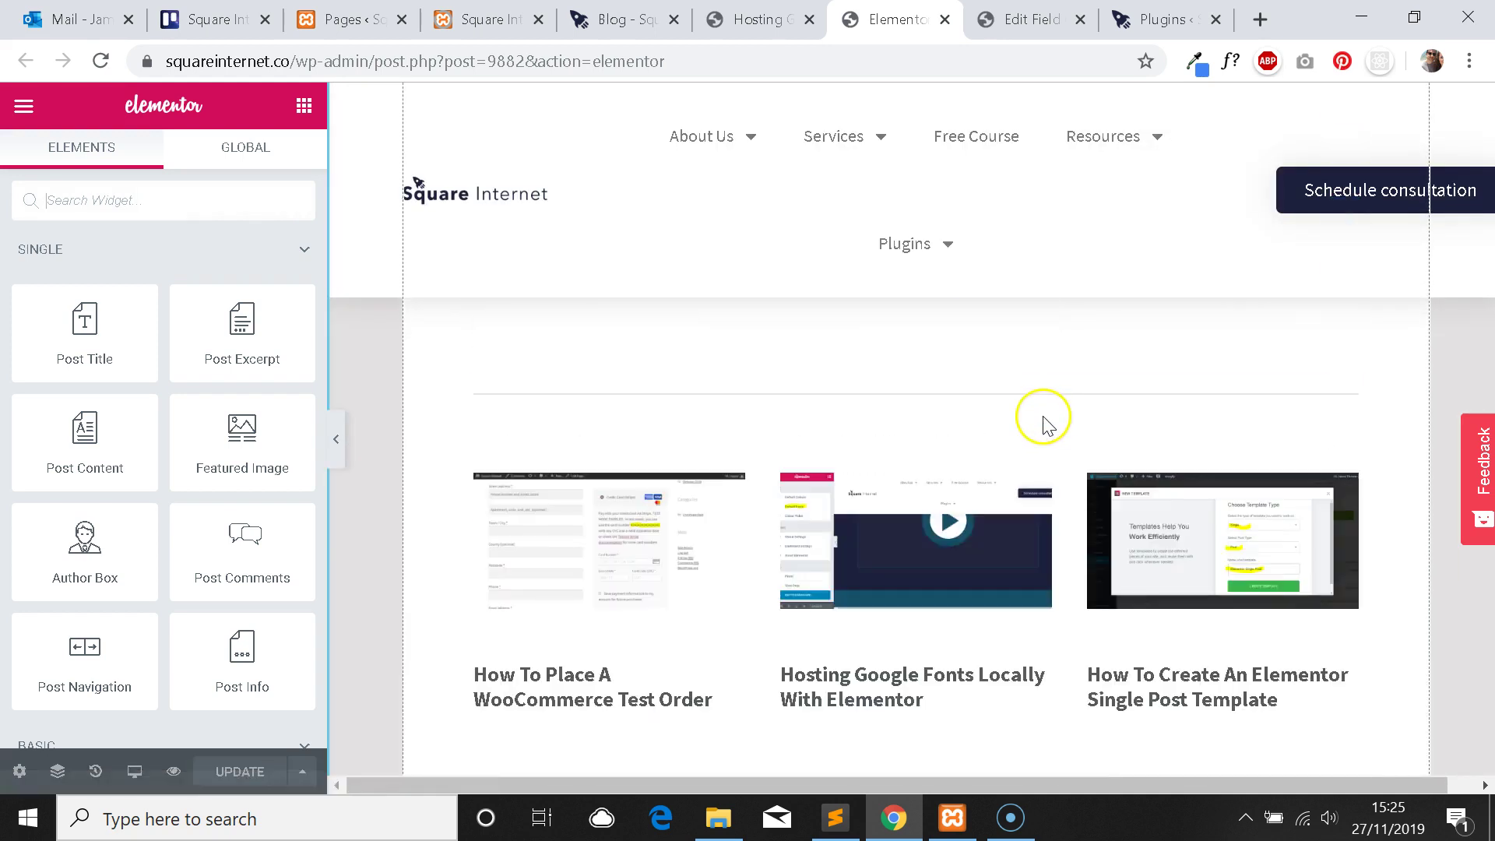
{"action": "scroll", "coordinate": [1046, 465], "scroll_direction": "up", "scroll_amount": 3}
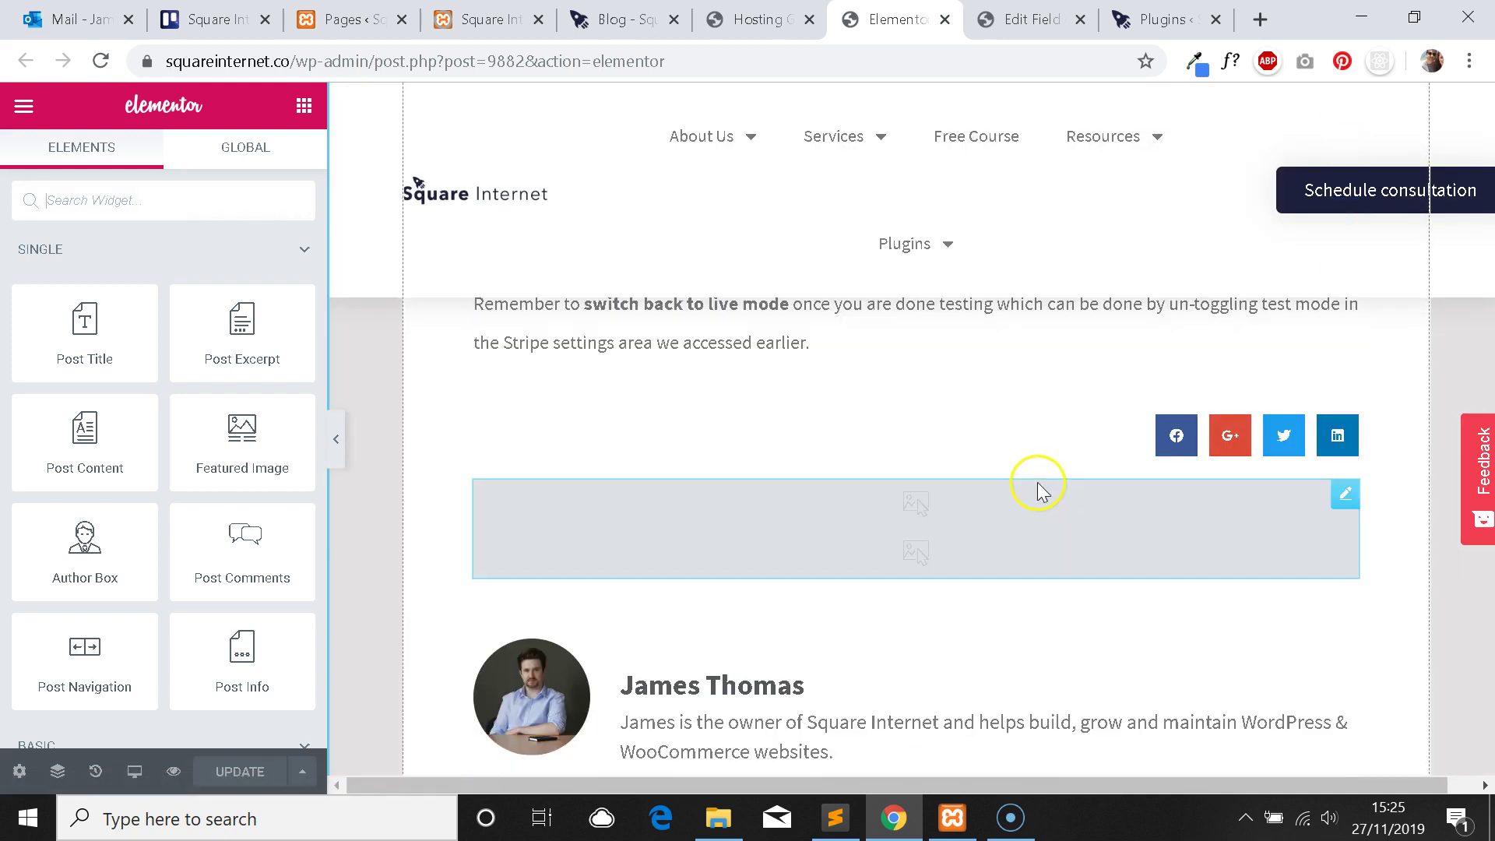
{"action": "left_click", "coordinate": [89, 186]}
{"action": "type", "text": "dall"}
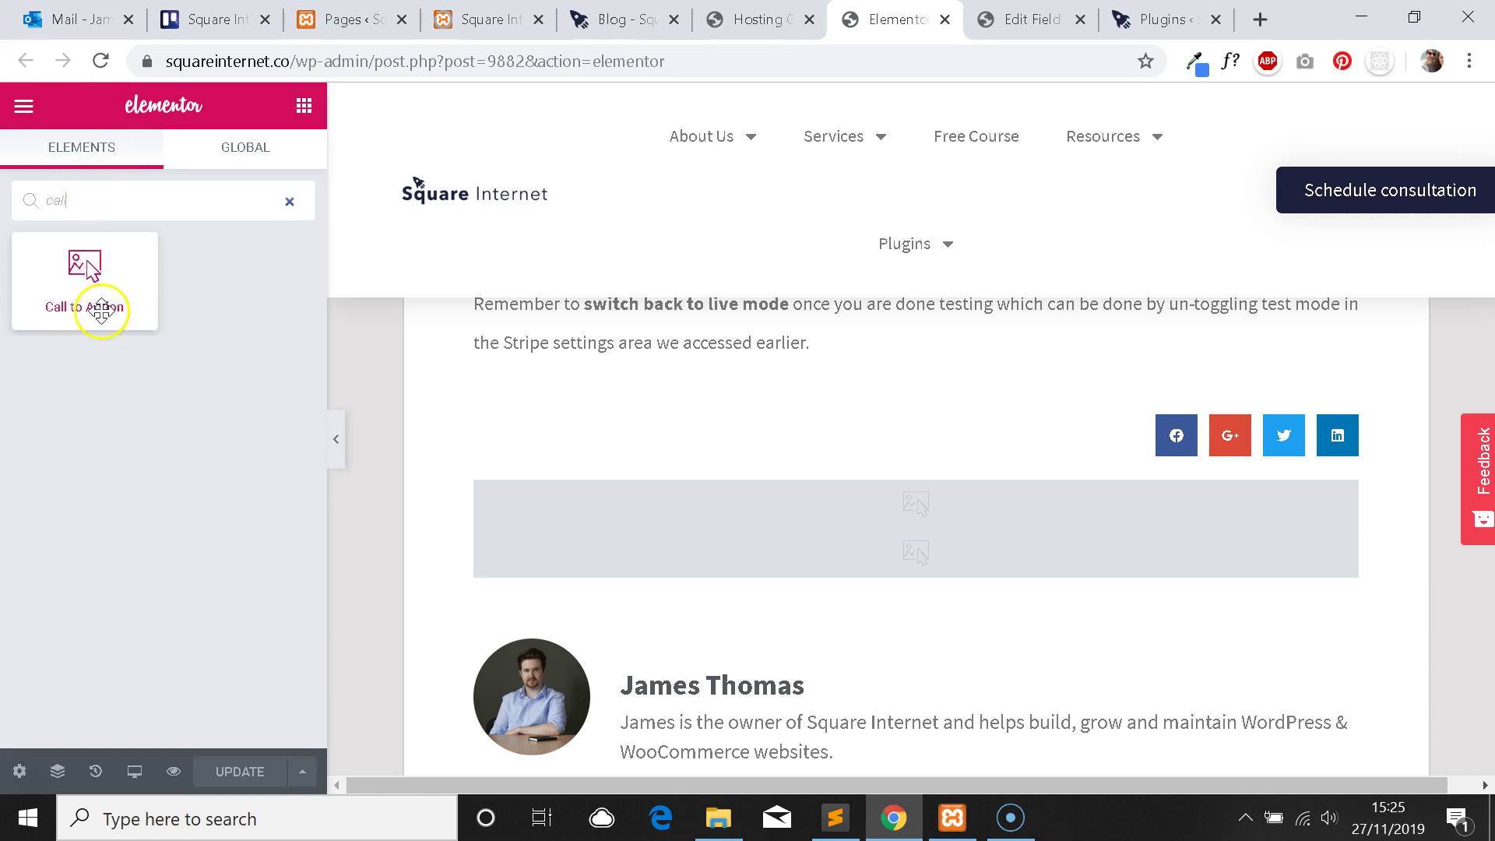
{"action": "left_click_drag", "start_coordinate": [81, 289], "coordinate": [910, 530]}
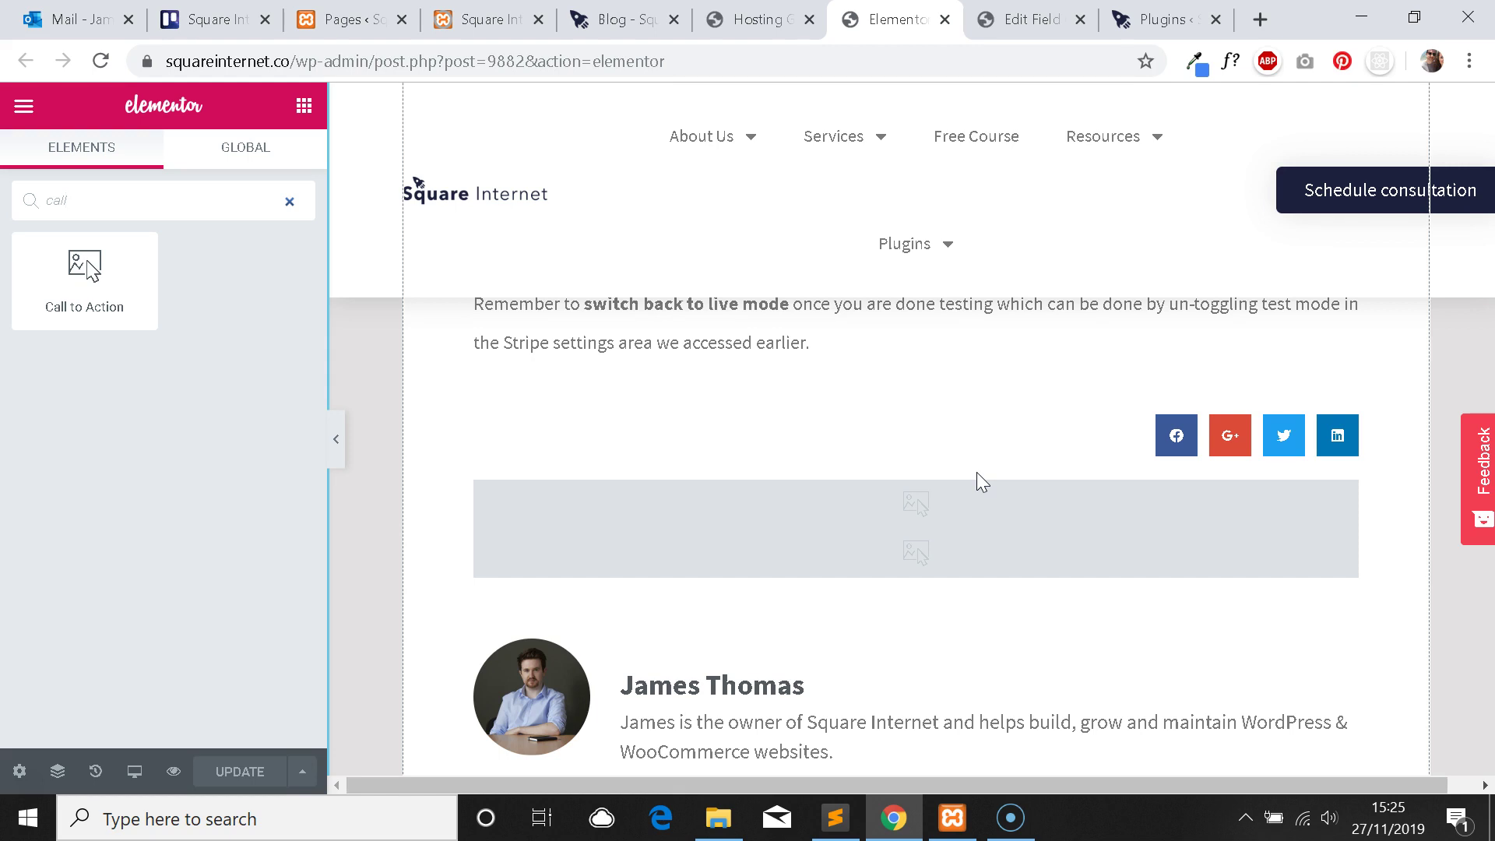
{"action": "scroll", "coordinate": [978, 460], "scroll_direction": "up", "scroll_amount": 4}
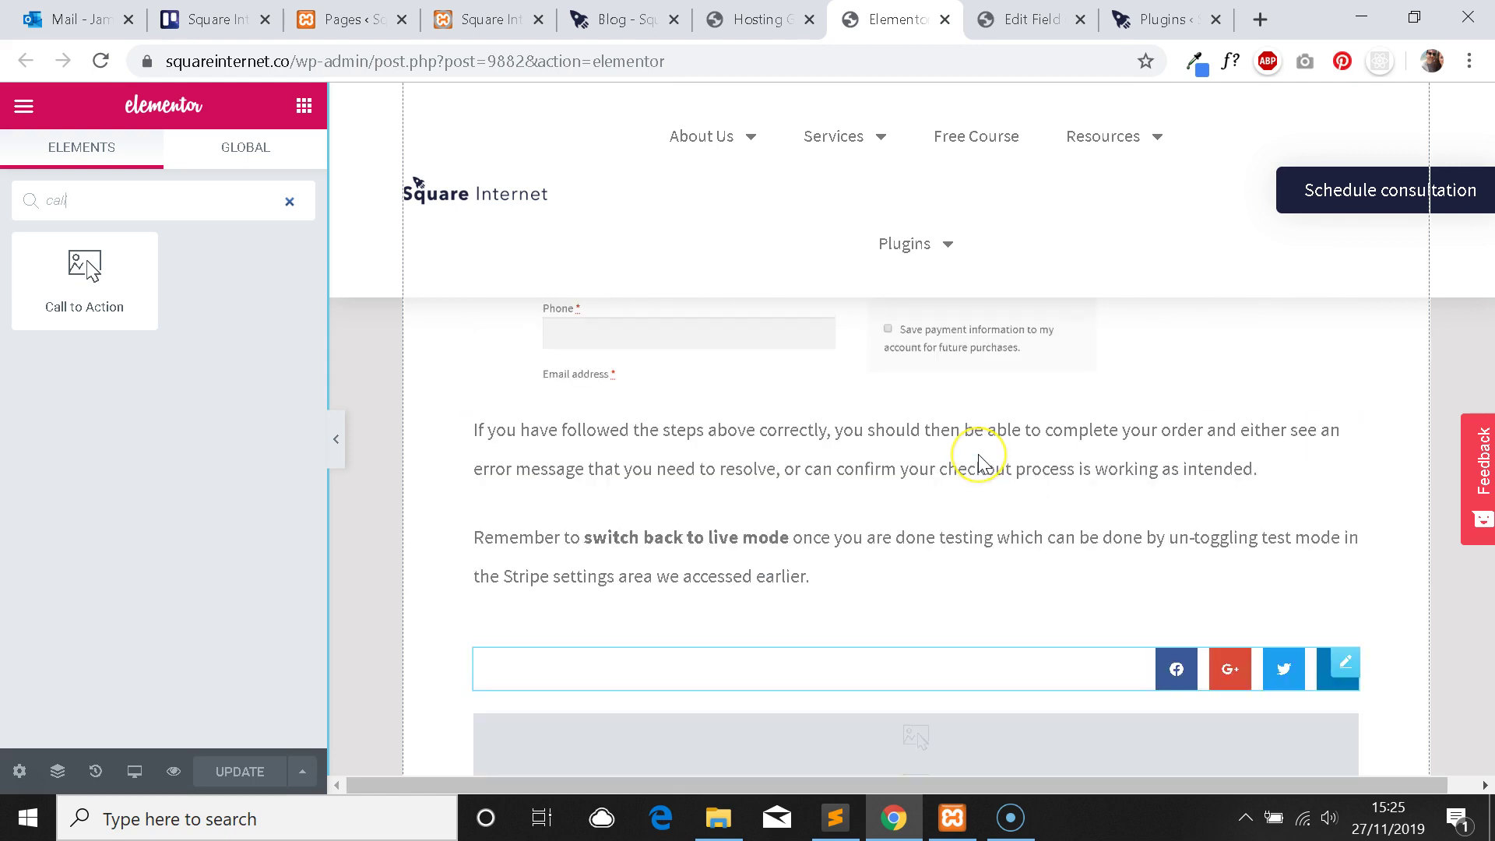
{"action": "scroll", "coordinate": [978, 455], "scroll_direction": "down", "scroll_amount": 4}
{"action": "scroll", "coordinate": [979, 464], "scroll_direction": "up", "scroll_amount": 18}
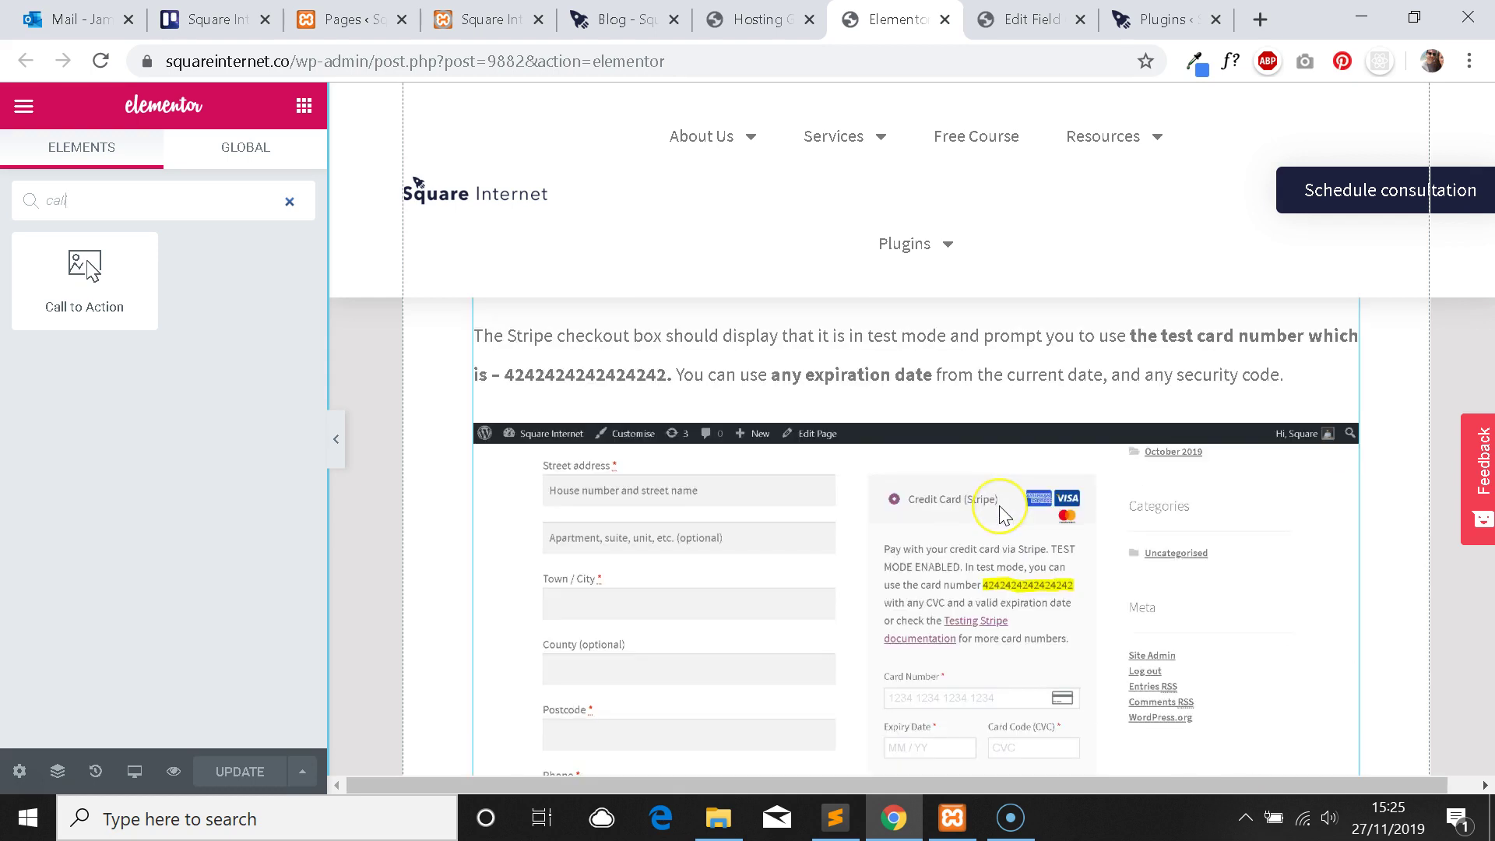
{"action": "scroll", "coordinate": [1001, 505], "scroll_direction": "up", "scroll_amount": 5}
{"action": "scroll", "coordinate": [1002, 505], "scroll_direction": "down", "scroll_amount": 15}
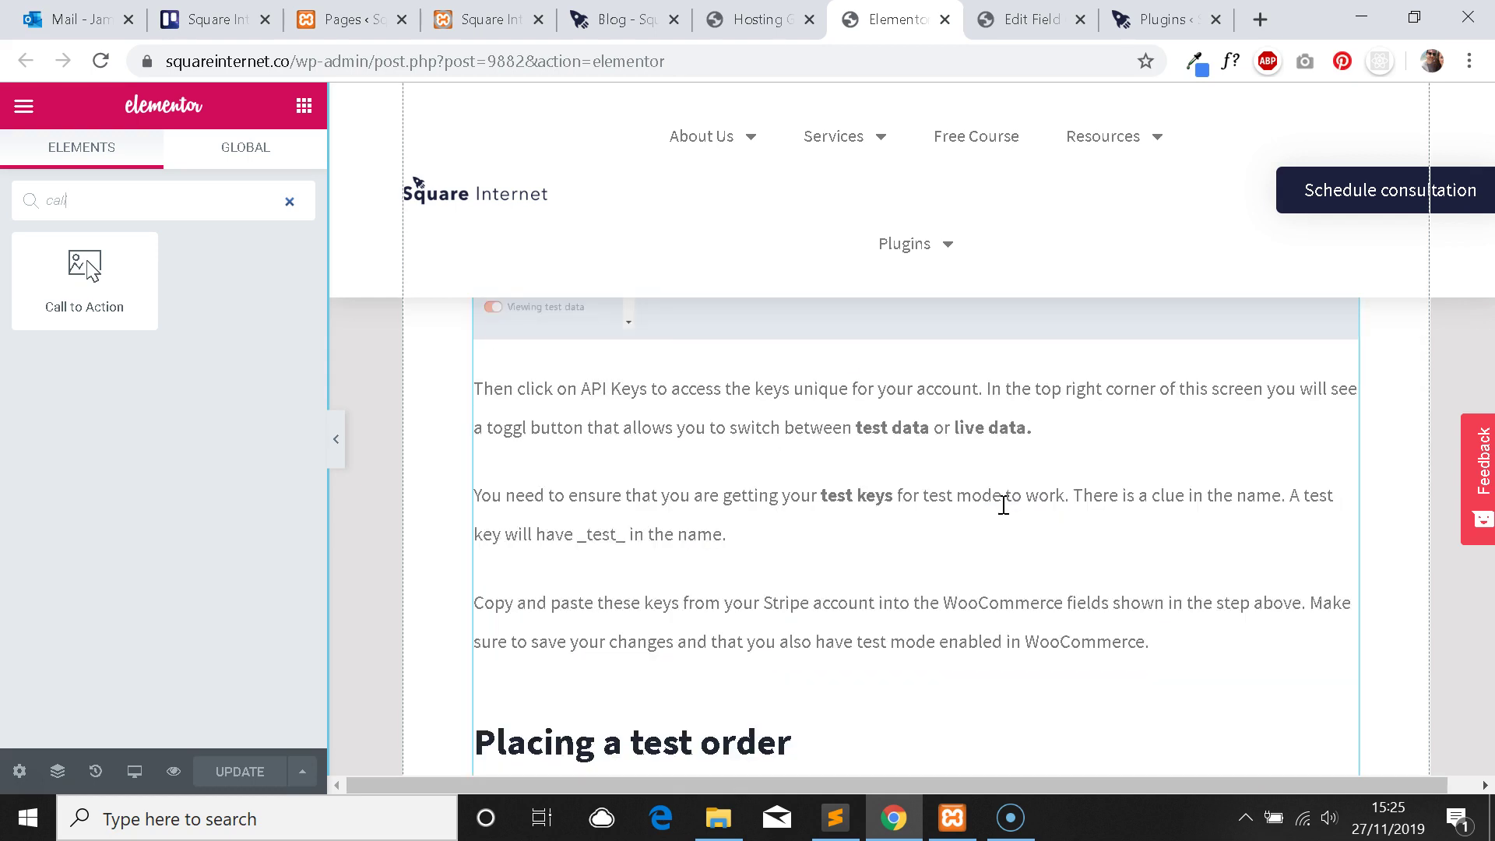
{"action": "scroll", "coordinate": [1002, 509], "scroll_direction": "down", "scroll_amount": 9}
{"action": "scroll", "coordinate": [1004, 514], "scroll_direction": "up", "scroll_amount": 8}
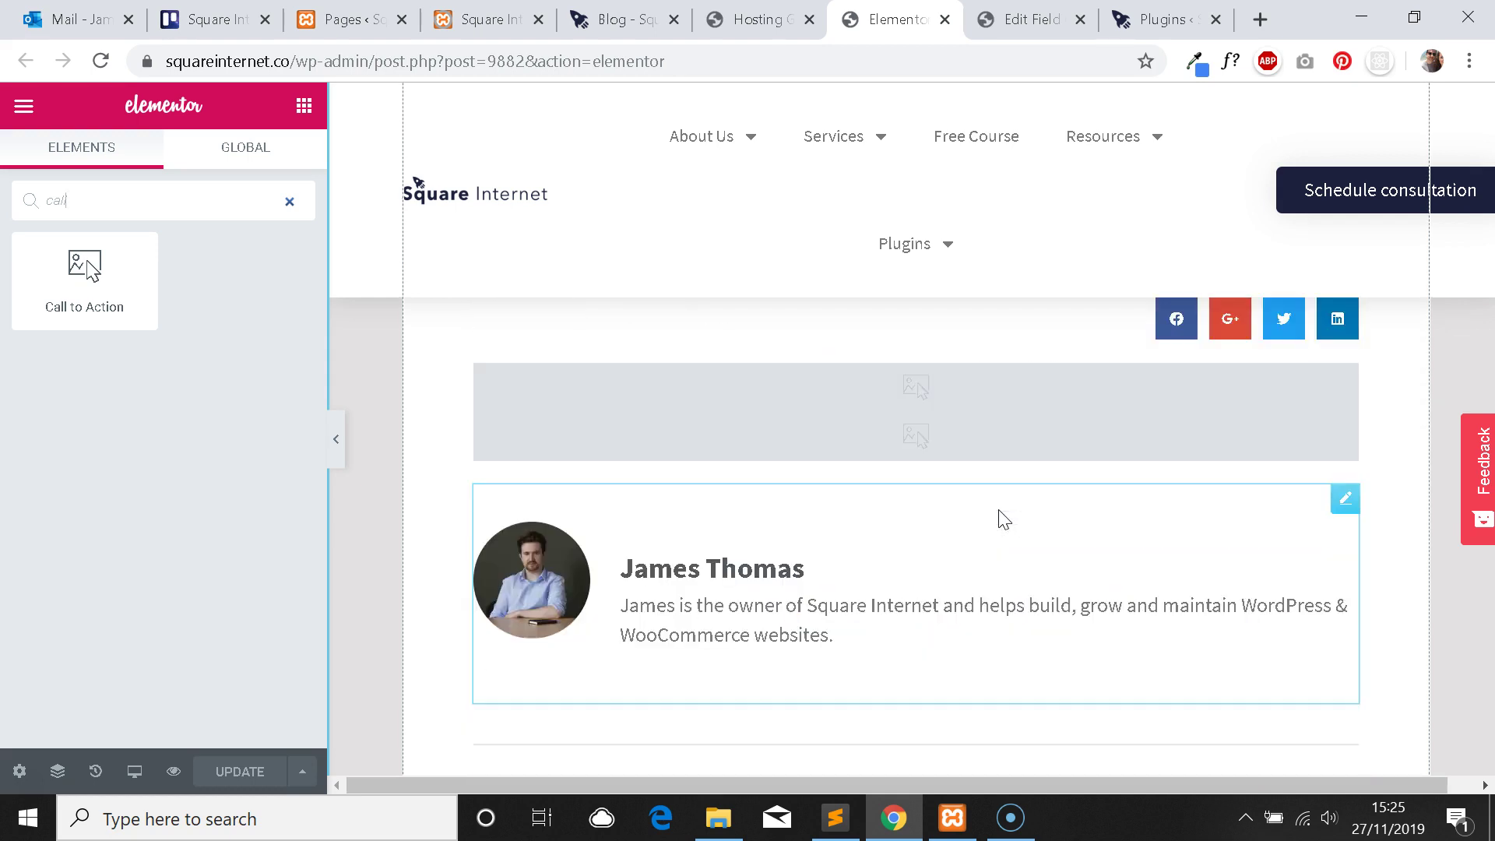
{"action": "scroll", "coordinate": [1004, 567], "scroll_direction": "down", "scroll_amount": 2}
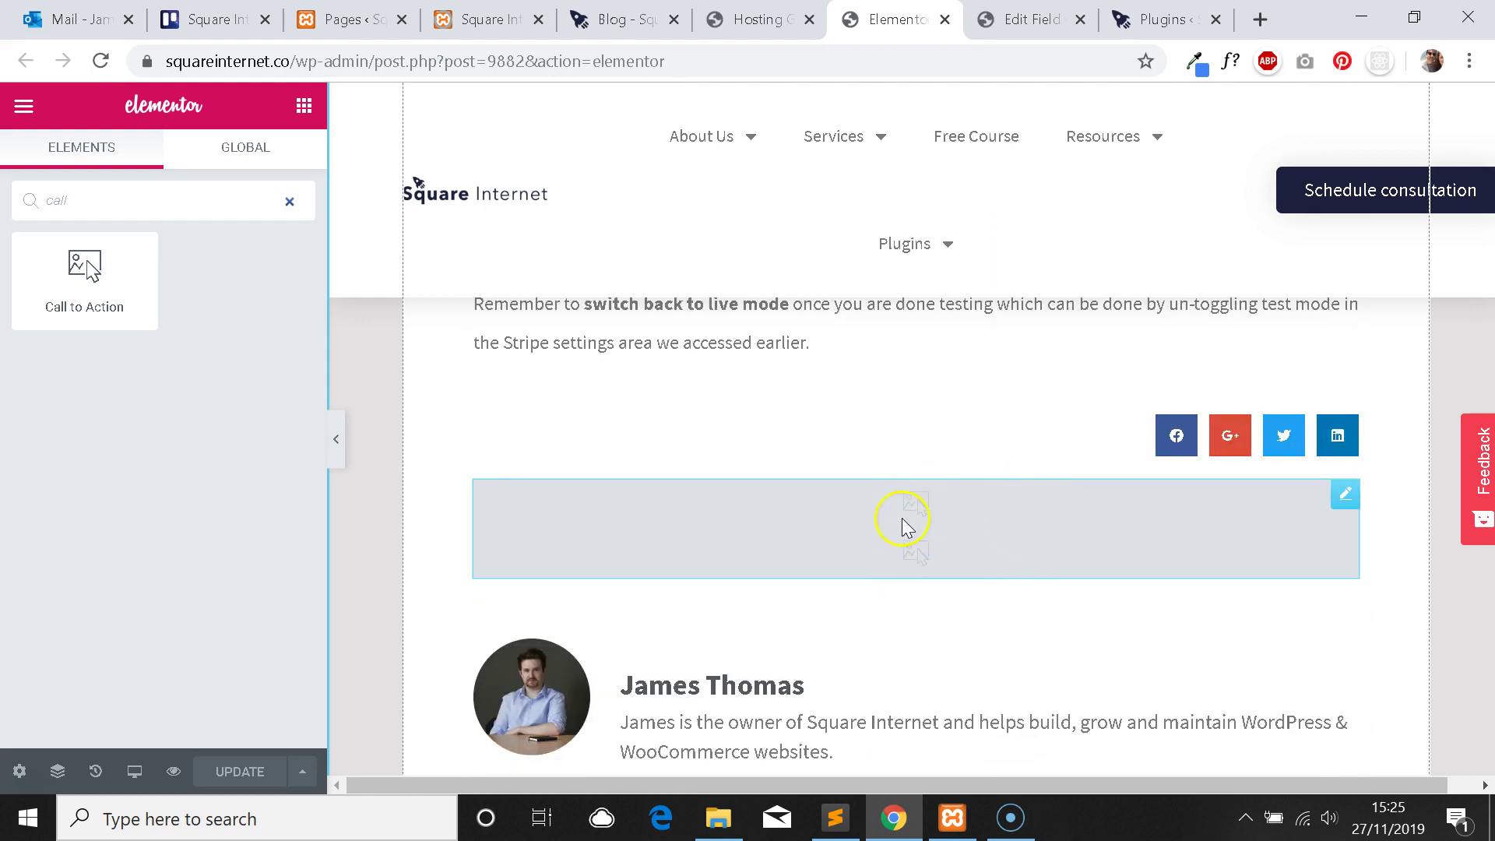
{"action": "scroll", "coordinate": [989, 389], "scroll_direction": "down", "scroll_amount": 2}
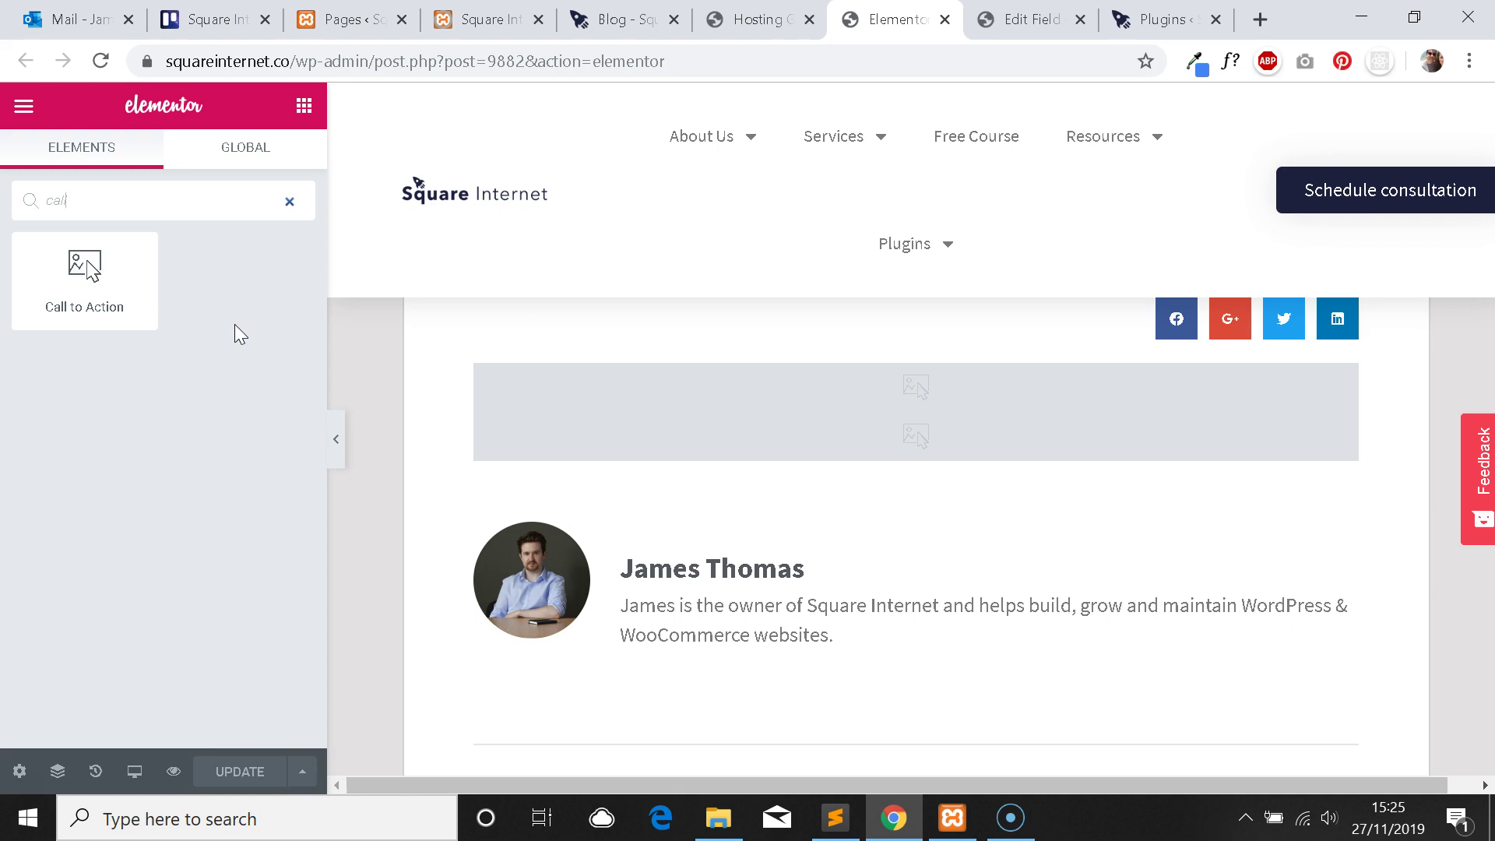
Review the Call to Action's ACF-bound title, description, button and link, then go to the field group tab.
{"action": "left_click", "coordinate": [594, 374]}
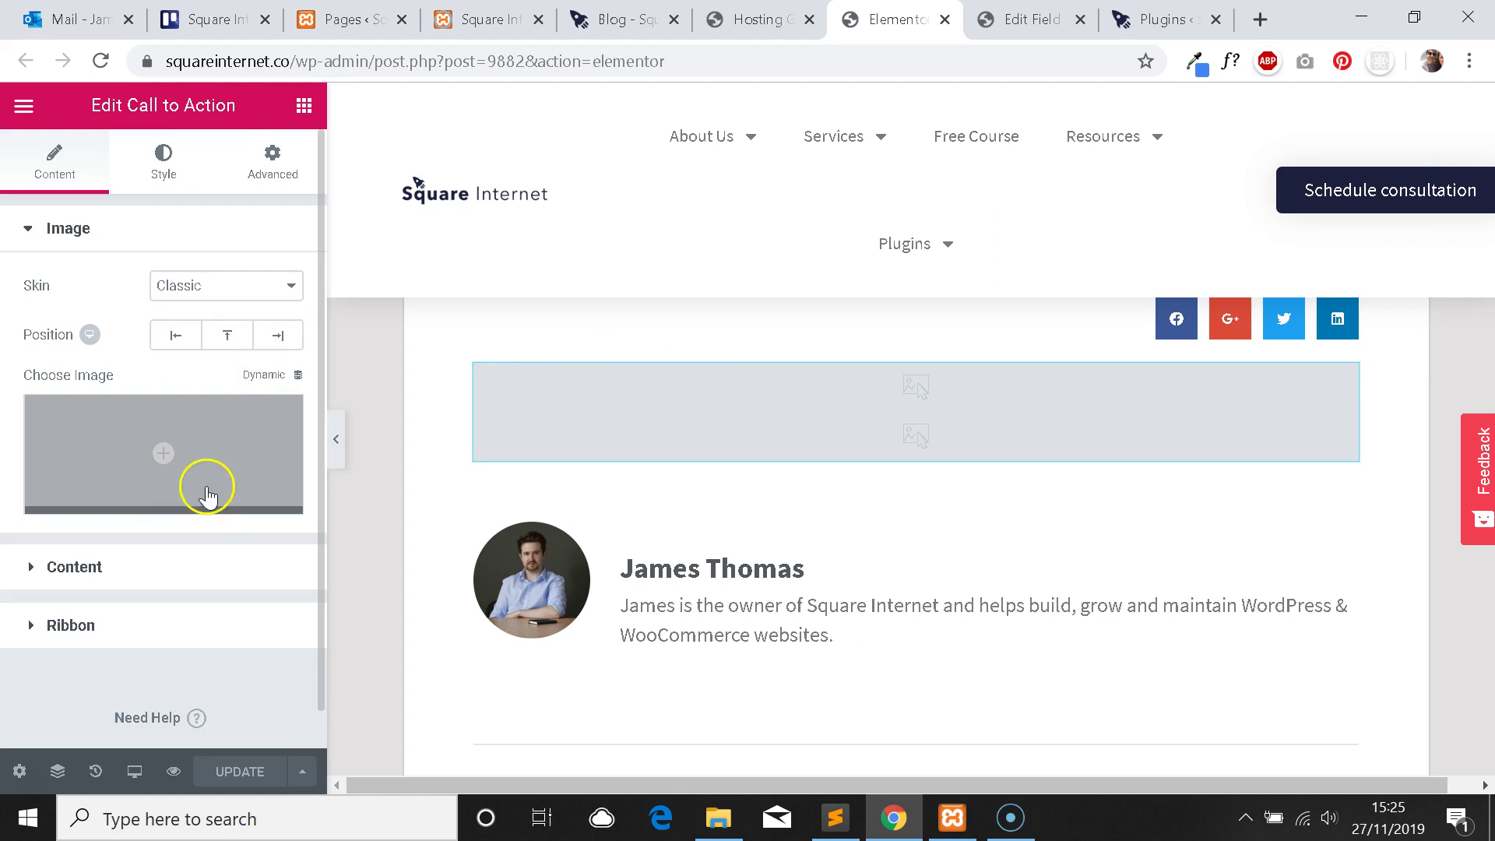
{"action": "left_click", "coordinate": [120, 575]}
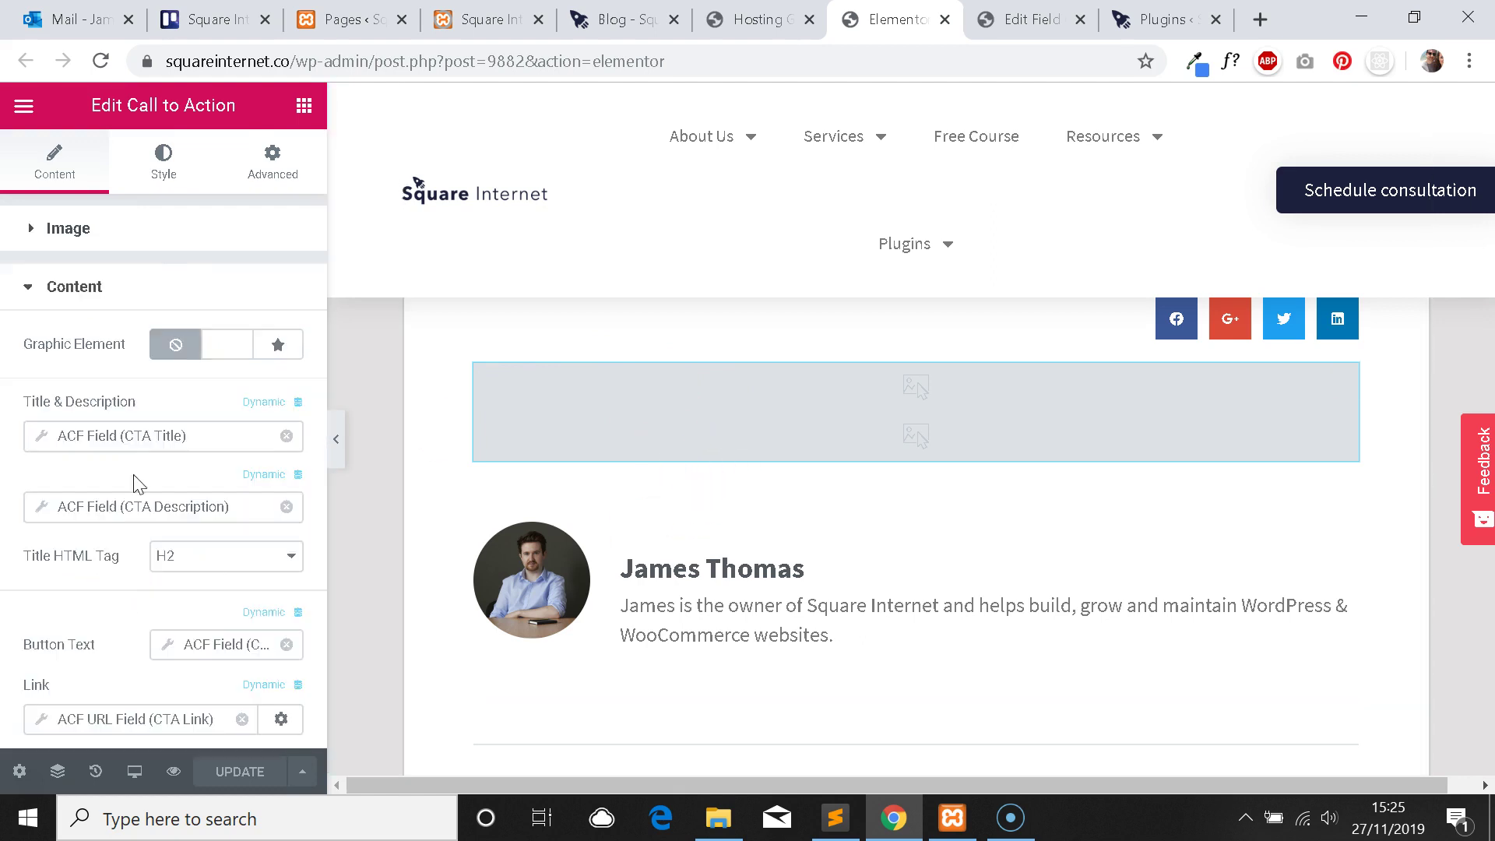
{"action": "scroll", "coordinate": [133, 300], "scroll_direction": "down", "scroll_amount": 2}
{"action": "scroll", "coordinate": [217, 293], "scroll_direction": "up", "scroll_amount": 2}
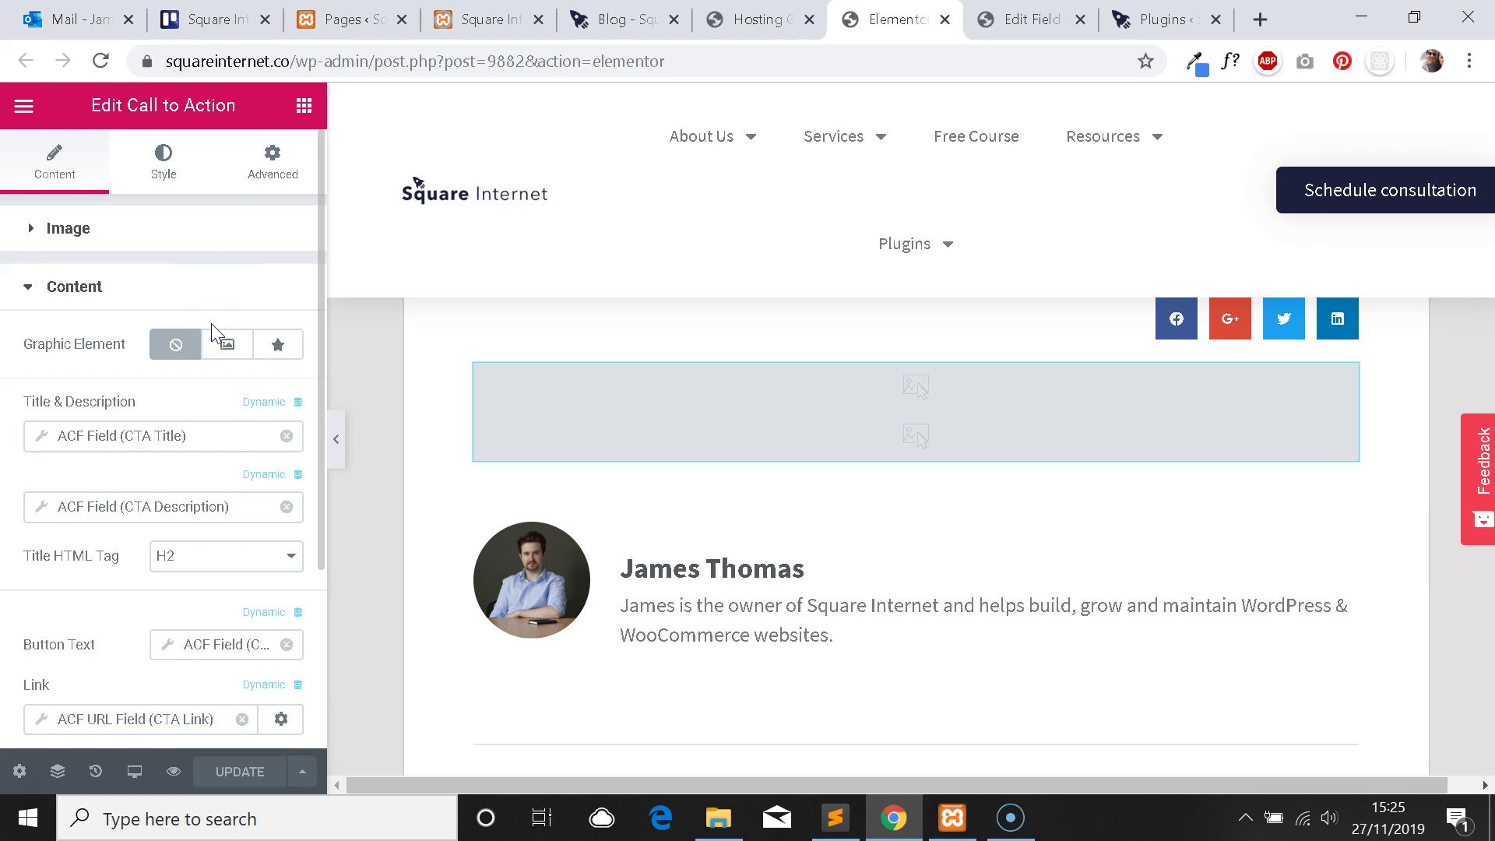
{"action": "scroll", "coordinate": [212, 323], "scroll_direction": "down", "scroll_amount": 2}
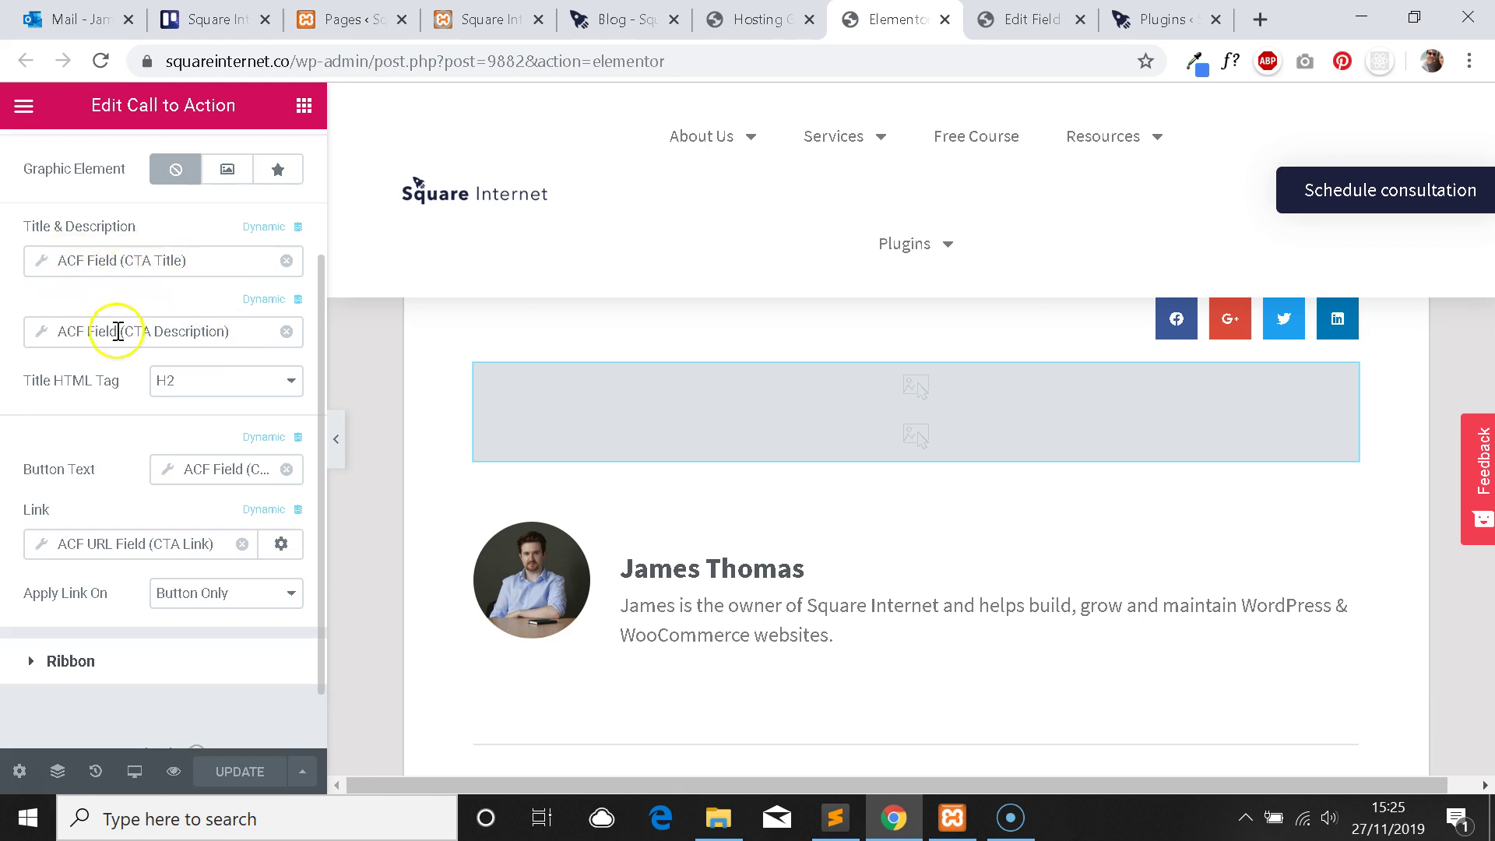
{"action": "scroll", "coordinate": [187, 465], "scroll_direction": "up", "scroll_amount": 2}
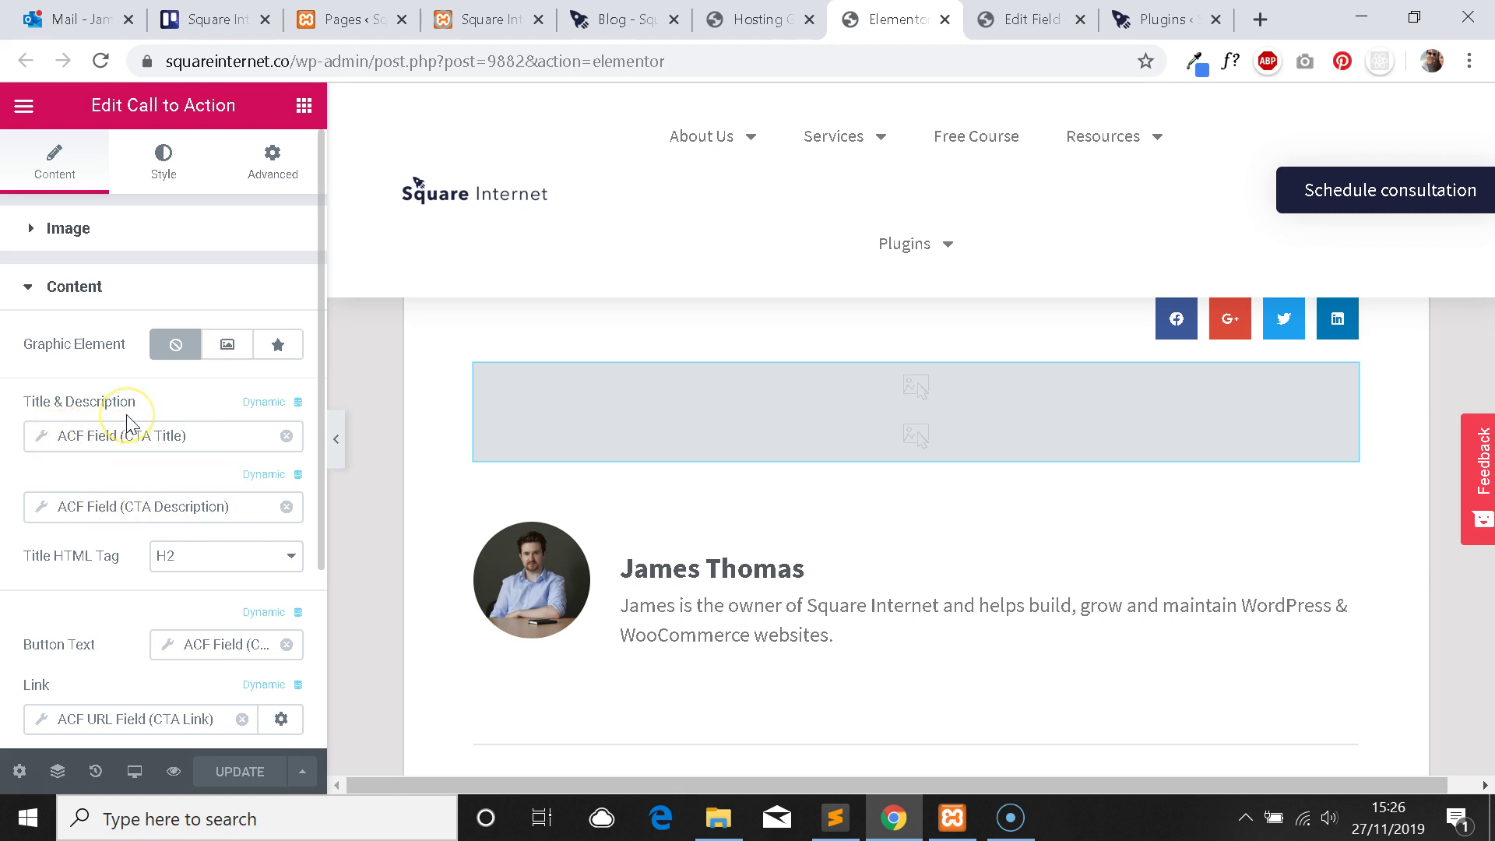
{"action": "scroll", "coordinate": [171, 420], "scroll_direction": "down", "scroll_amount": 3}
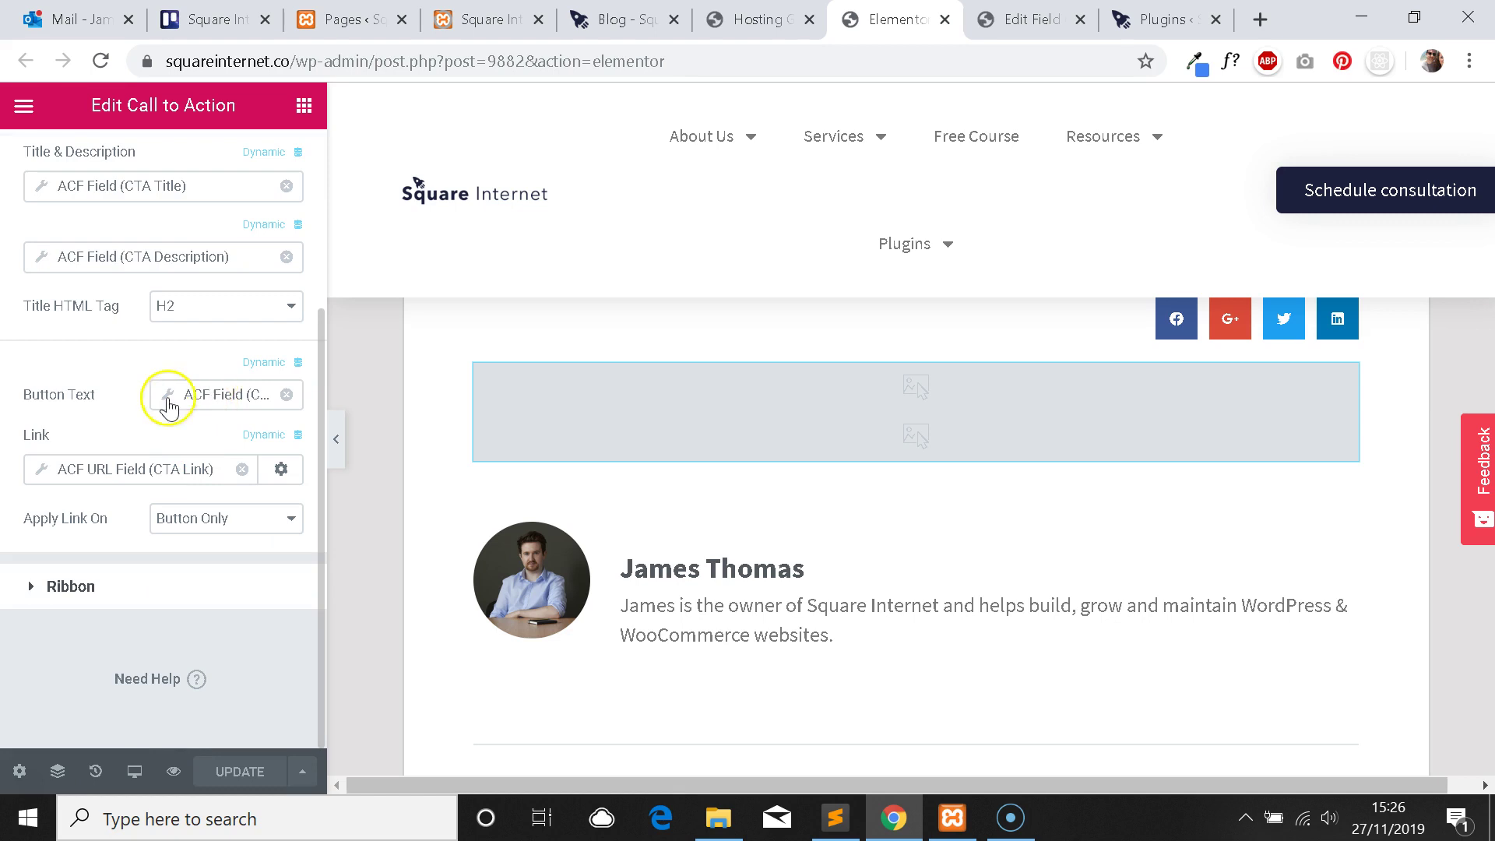
{"action": "scroll", "coordinate": [854, 545], "scroll_direction": "up", "scroll_amount": 2}
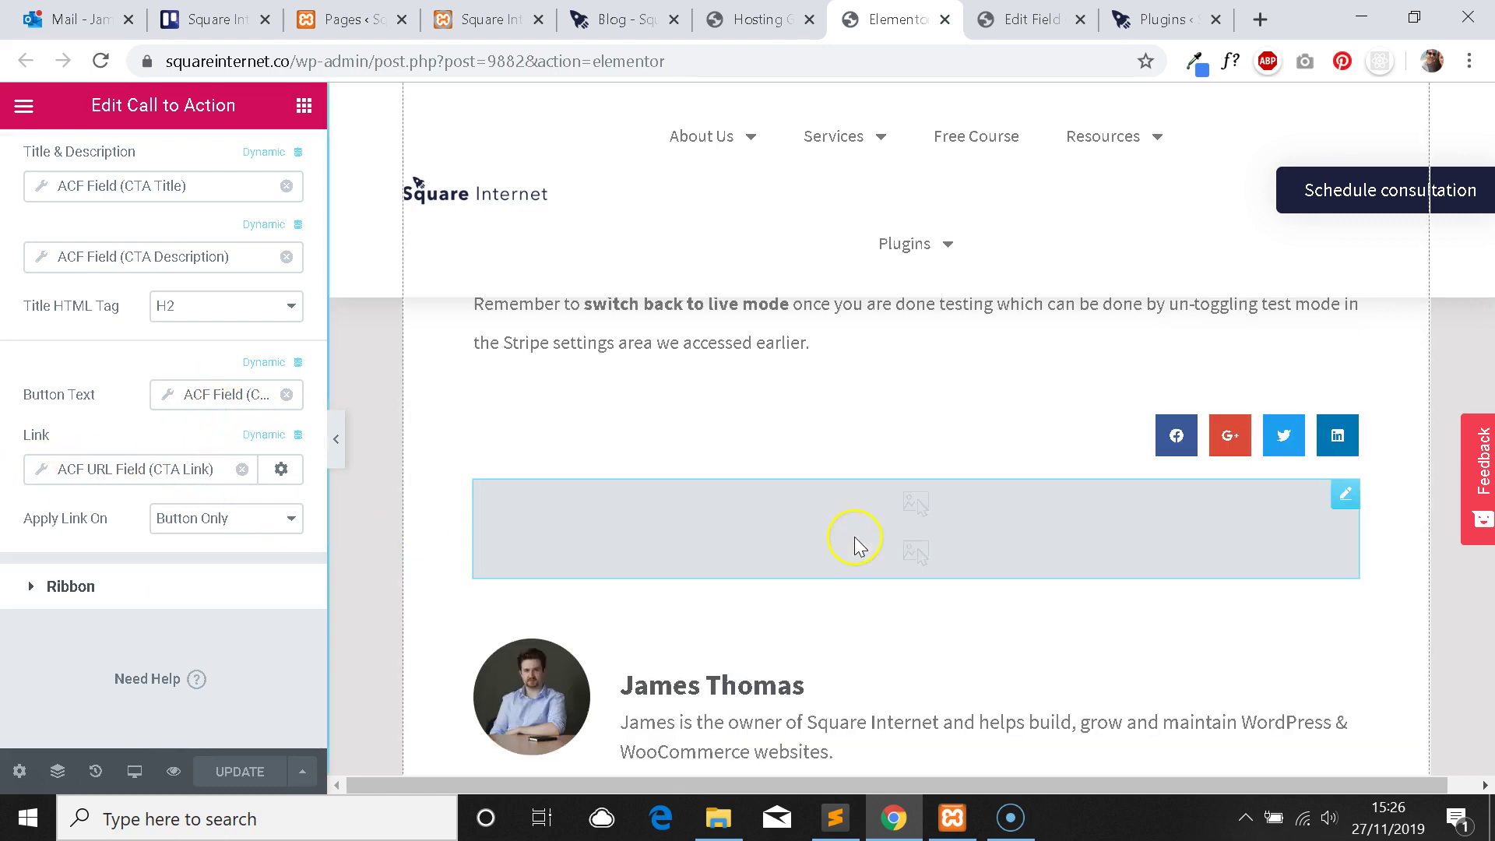
{"action": "left_click", "coordinate": [1164, 20]}
{"action": "left_click", "coordinate": [1035, 20]}
Glance back at the Elementor editor, then return to the CTA field group settings.
{"action": "scroll", "coordinate": [960, 226], "scroll_direction": "up", "scroll_amount": 5}
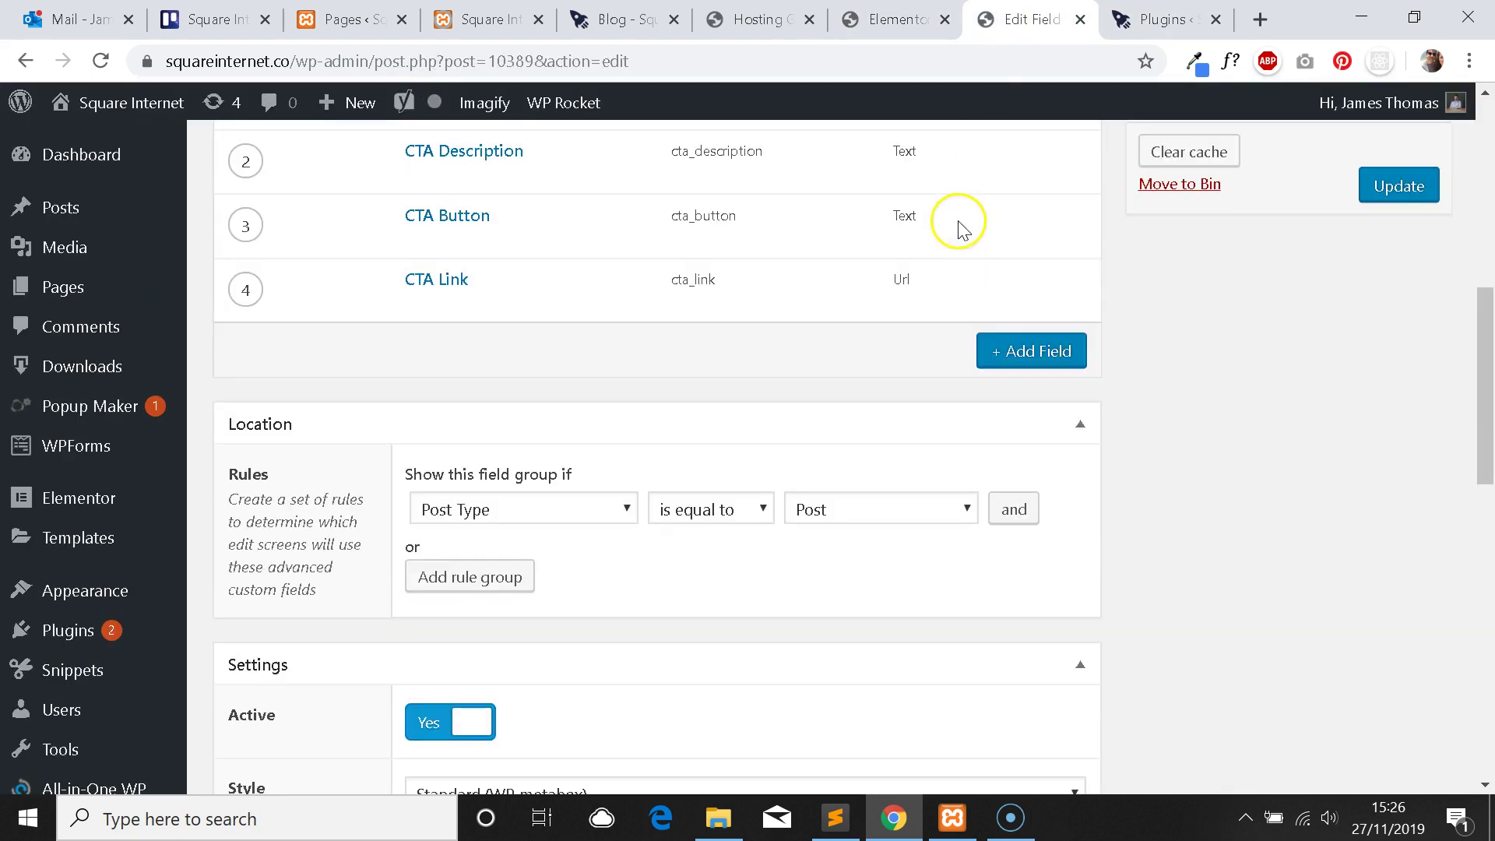
{"action": "key", "text": "ctrl+shift+Tab"}
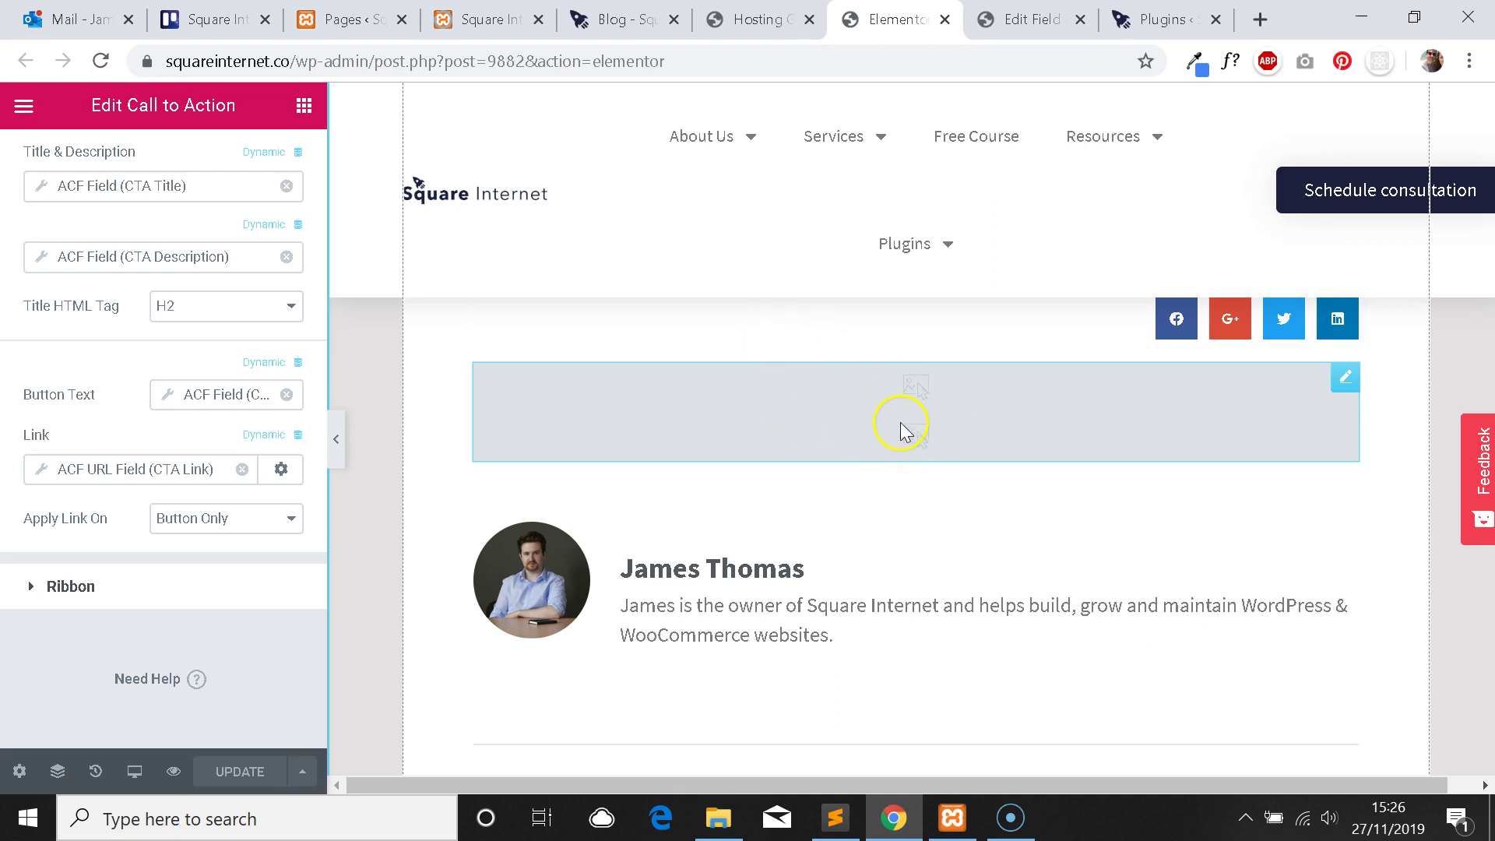
{"action": "scroll", "coordinate": [896, 440], "scroll_direction": "up", "scroll_amount": 2}
{"action": "scroll", "coordinate": [193, 501], "scroll_direction": "up", "scroll_amount": 2}
{"action": "scroll", "coordinate": [200, 510], "scroll_direction": "down", "scroll_amount": 2}
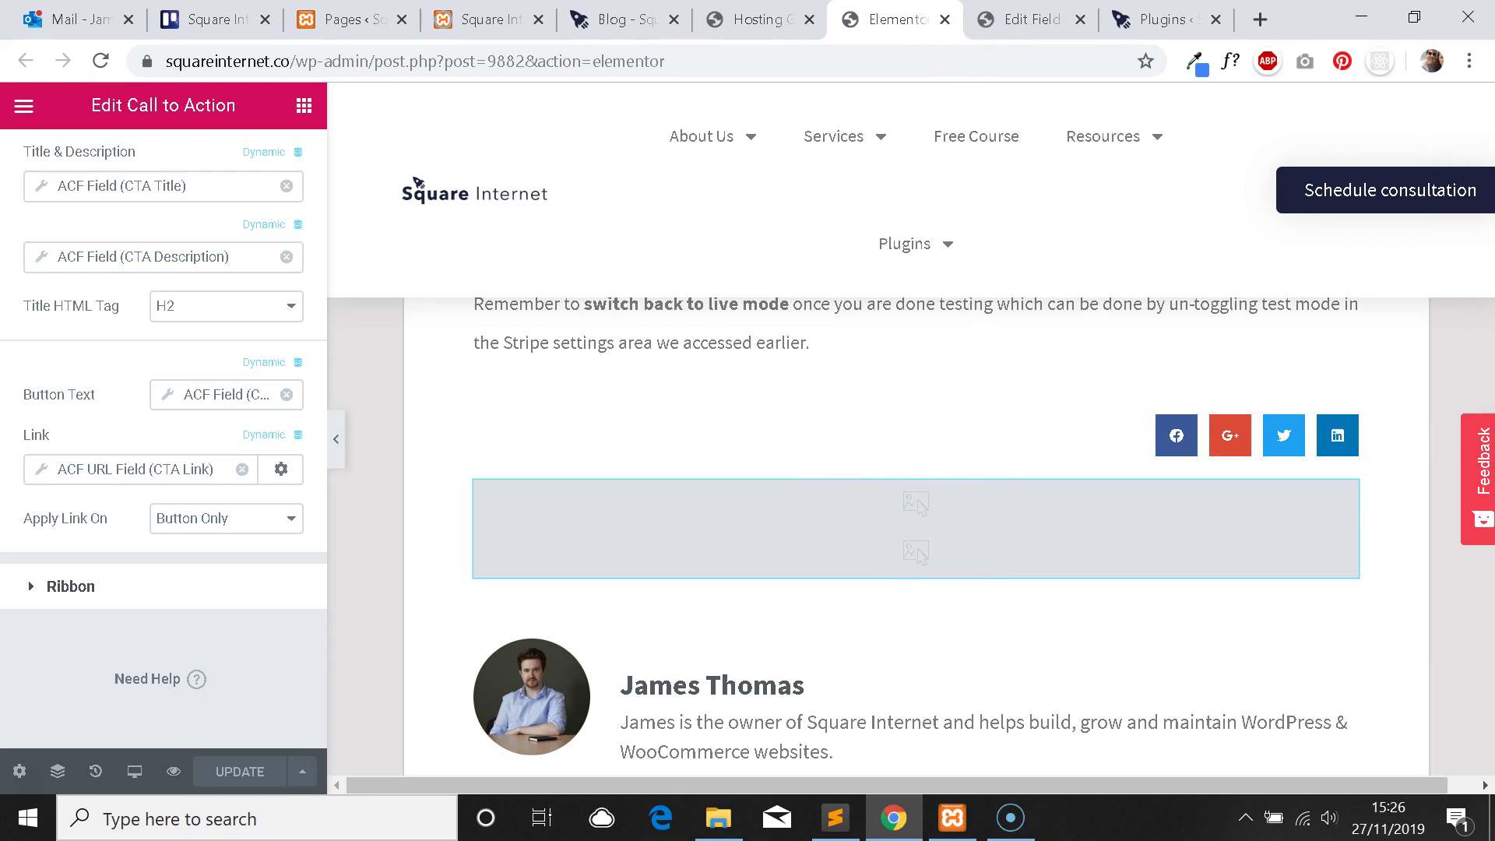
{"action": "left_click", "coordinate": [987, 26]}
{"action": "scroll", "coordinate": [813, 417], "scroll_direction": "up", "scroll_amount": 8}
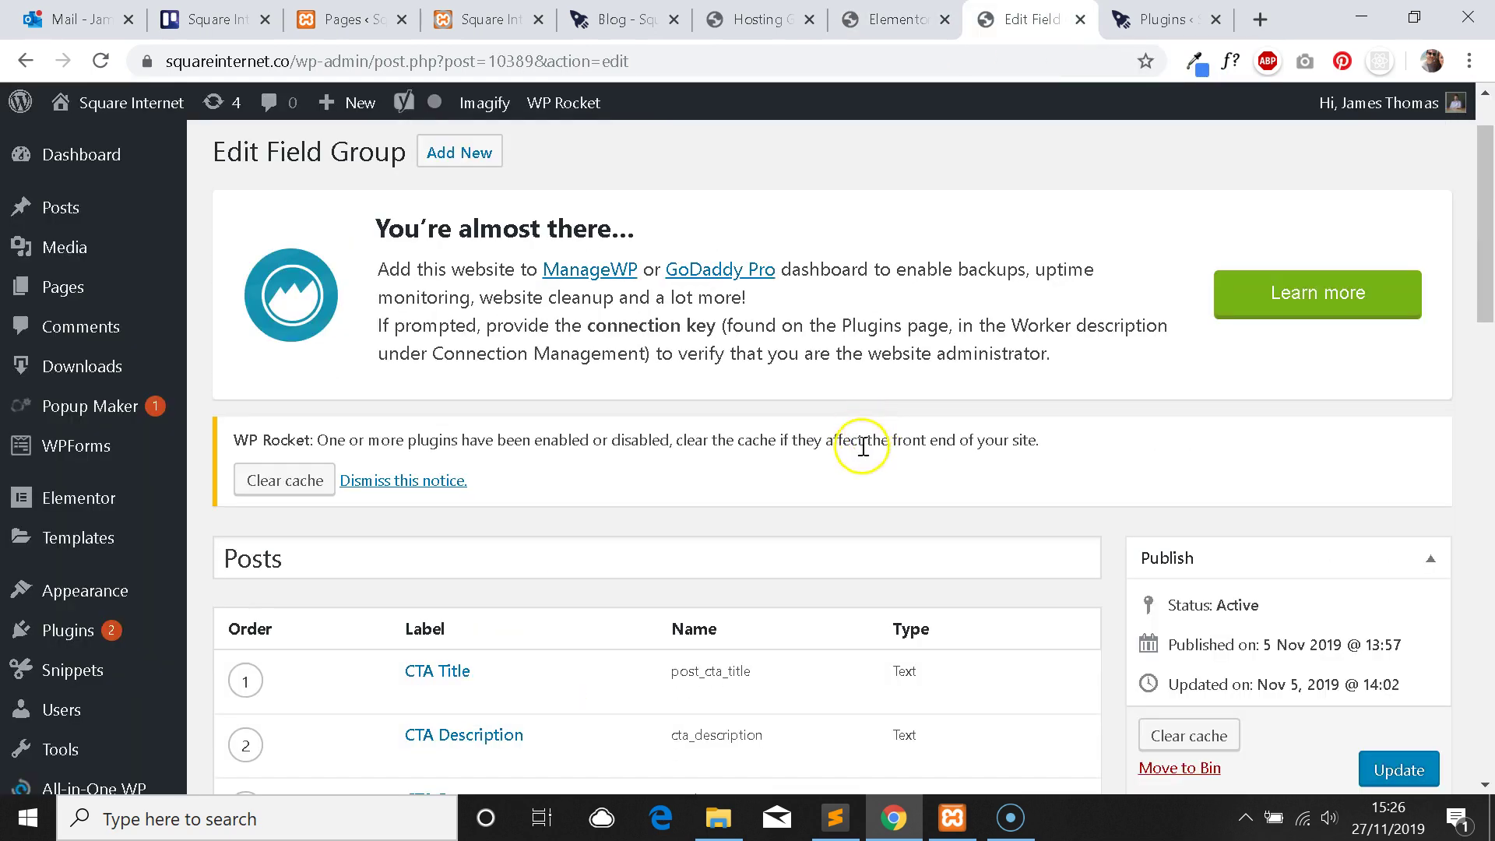
{"action": "scroll", "coordinate": [892, 429], "scroll_direction": "down", "scroll_amount": 5}
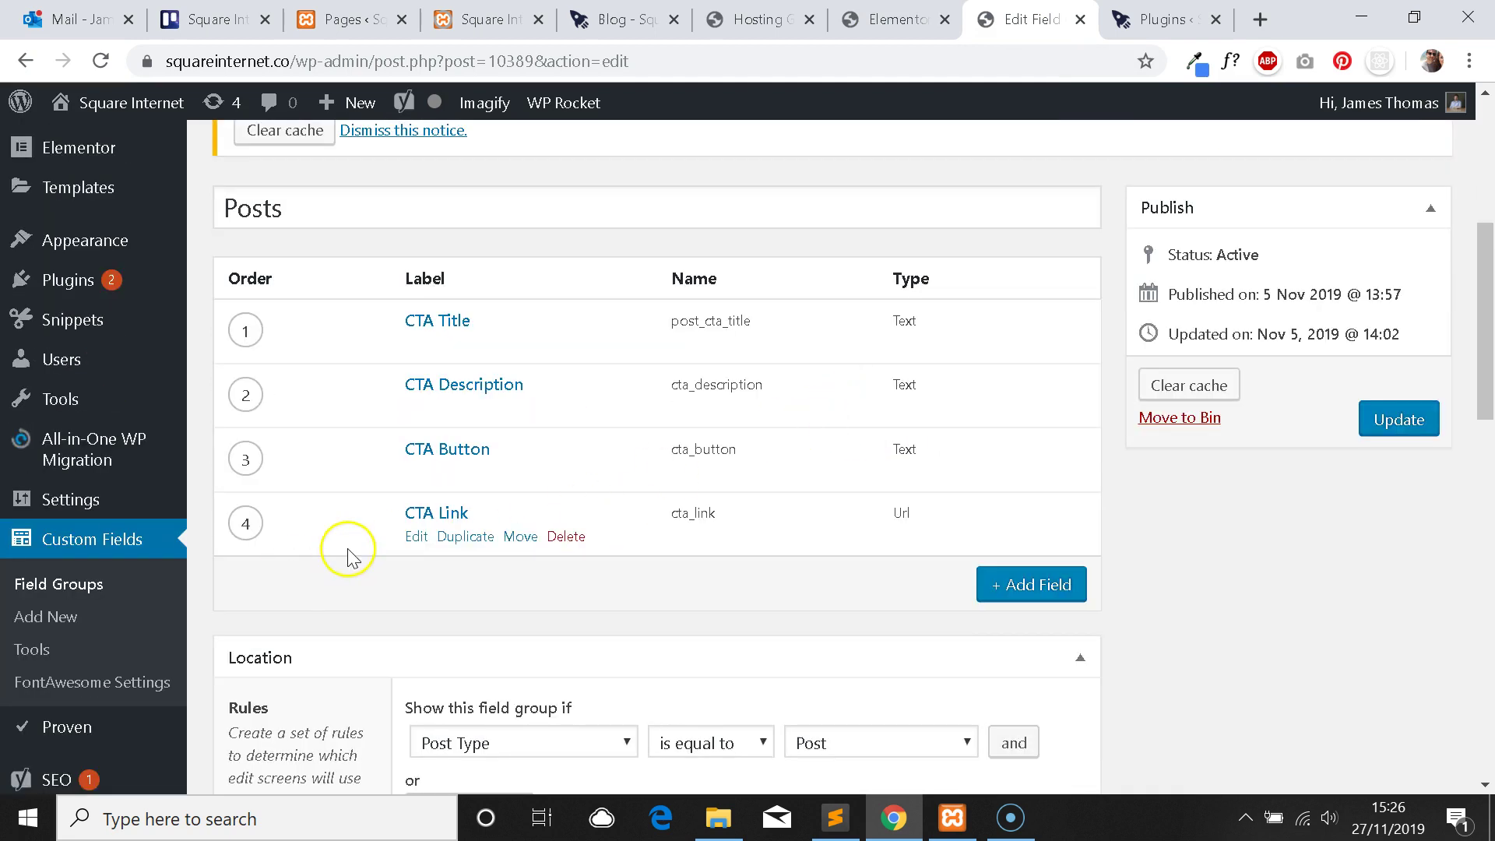
Review the four CTA fields in the group, including the Url link field.
{"action": "left_click", "coordinate": [147, 548]}
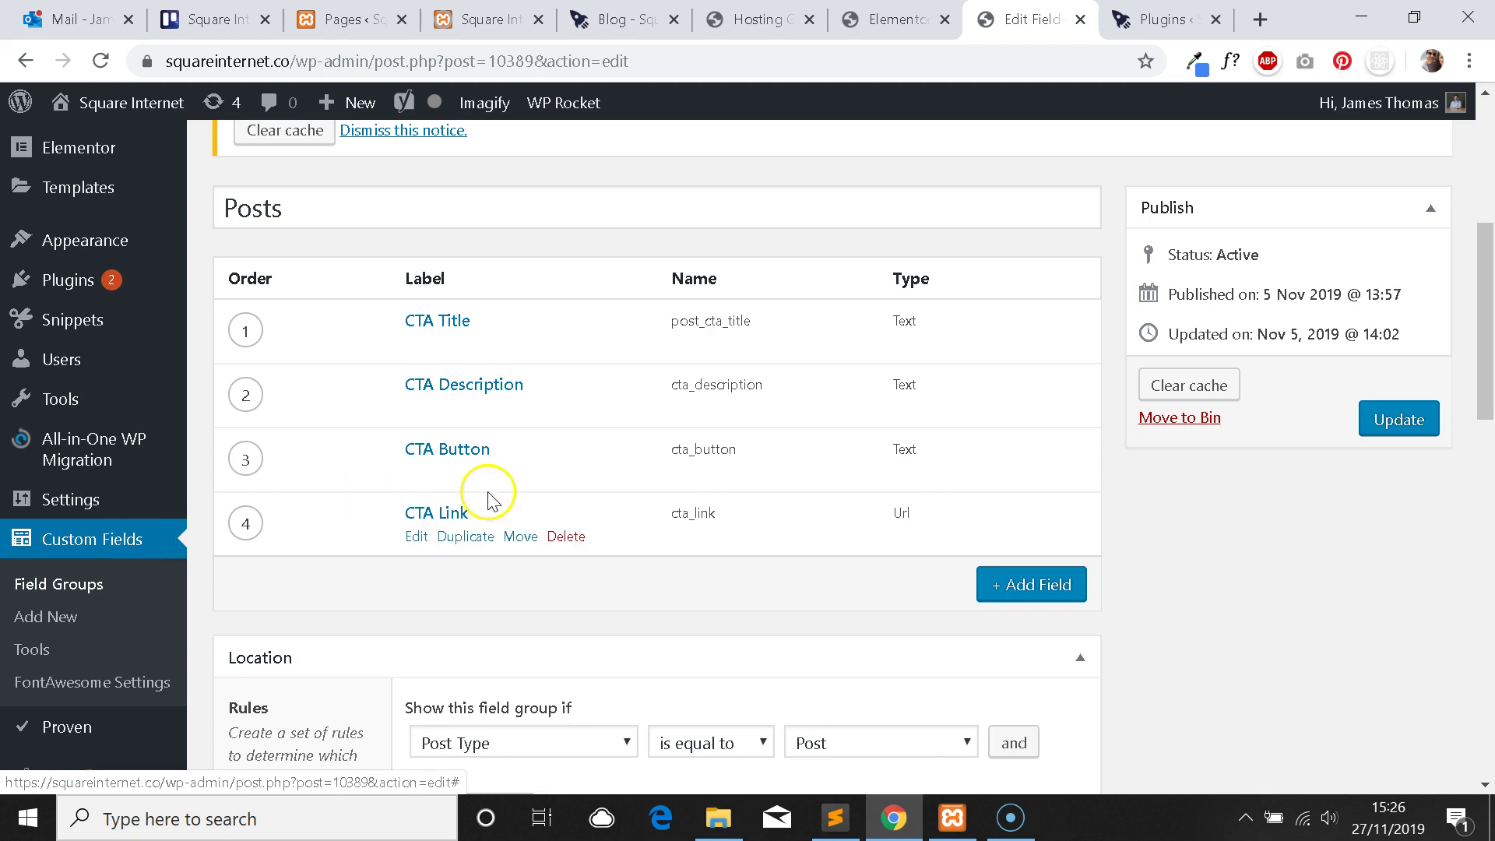
{"action": "scroll", "coordinate": [584, 493], "scroll_direction": "up", "scroll_amount": 3}
{"action": "scroll", "coordinate": [578, 476], "scroll_direction": "down", "scroll_amount": 2}
{"action": "scroll", "coordinate": [584, 457], "scroll_direction": "down", "scroll_amount": 2}
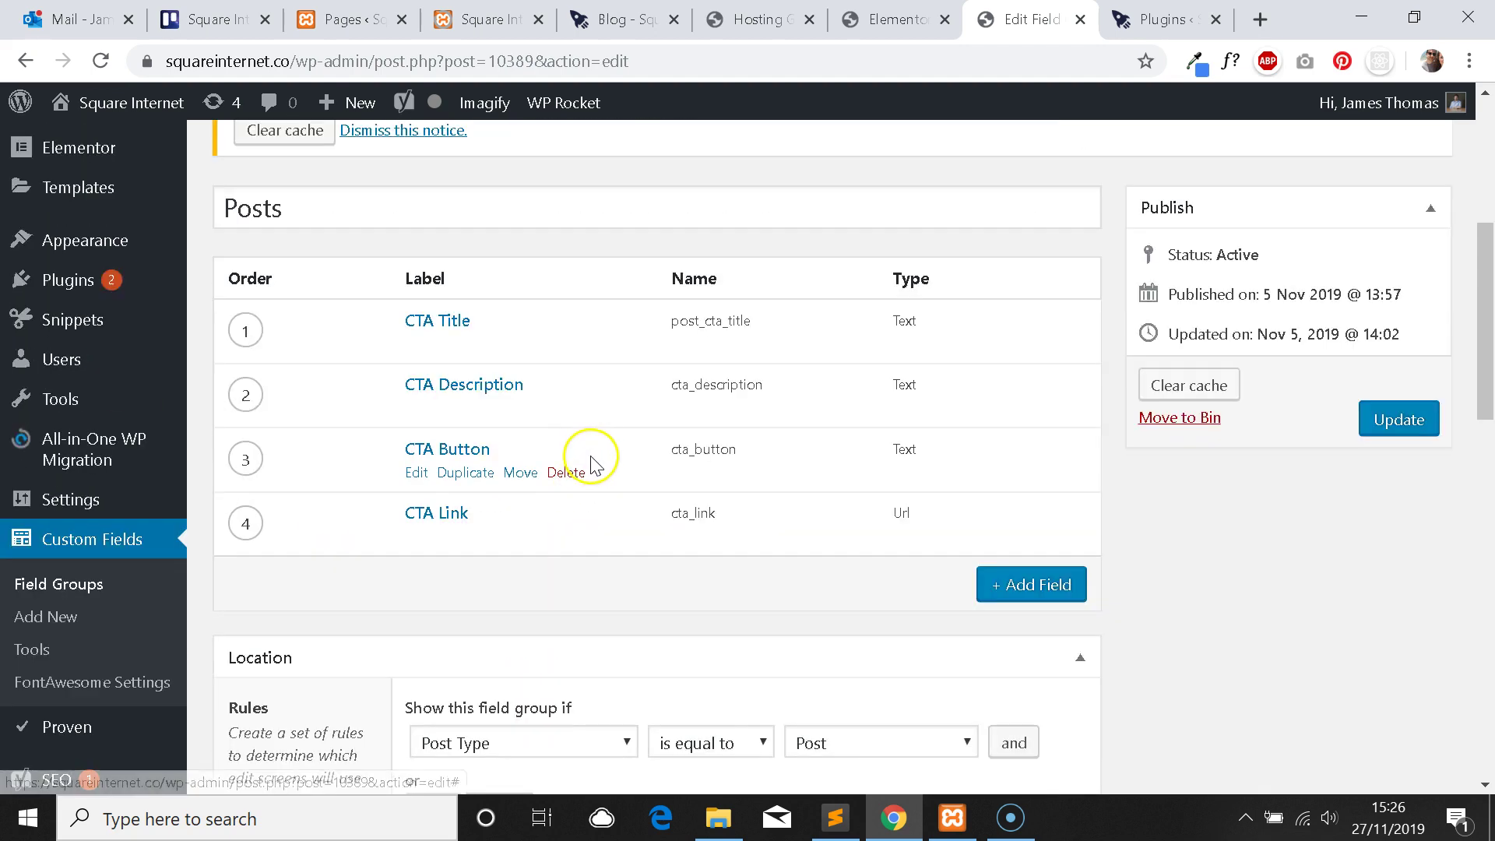
{"action": "scroll", "coordinate": [584, 457], "scroll_direction": "up", "scroll_amount": 3}
{"action": "scroll", "coordinate": [574, 437], "scroll_direction": "down", "scroll_amount": 3}
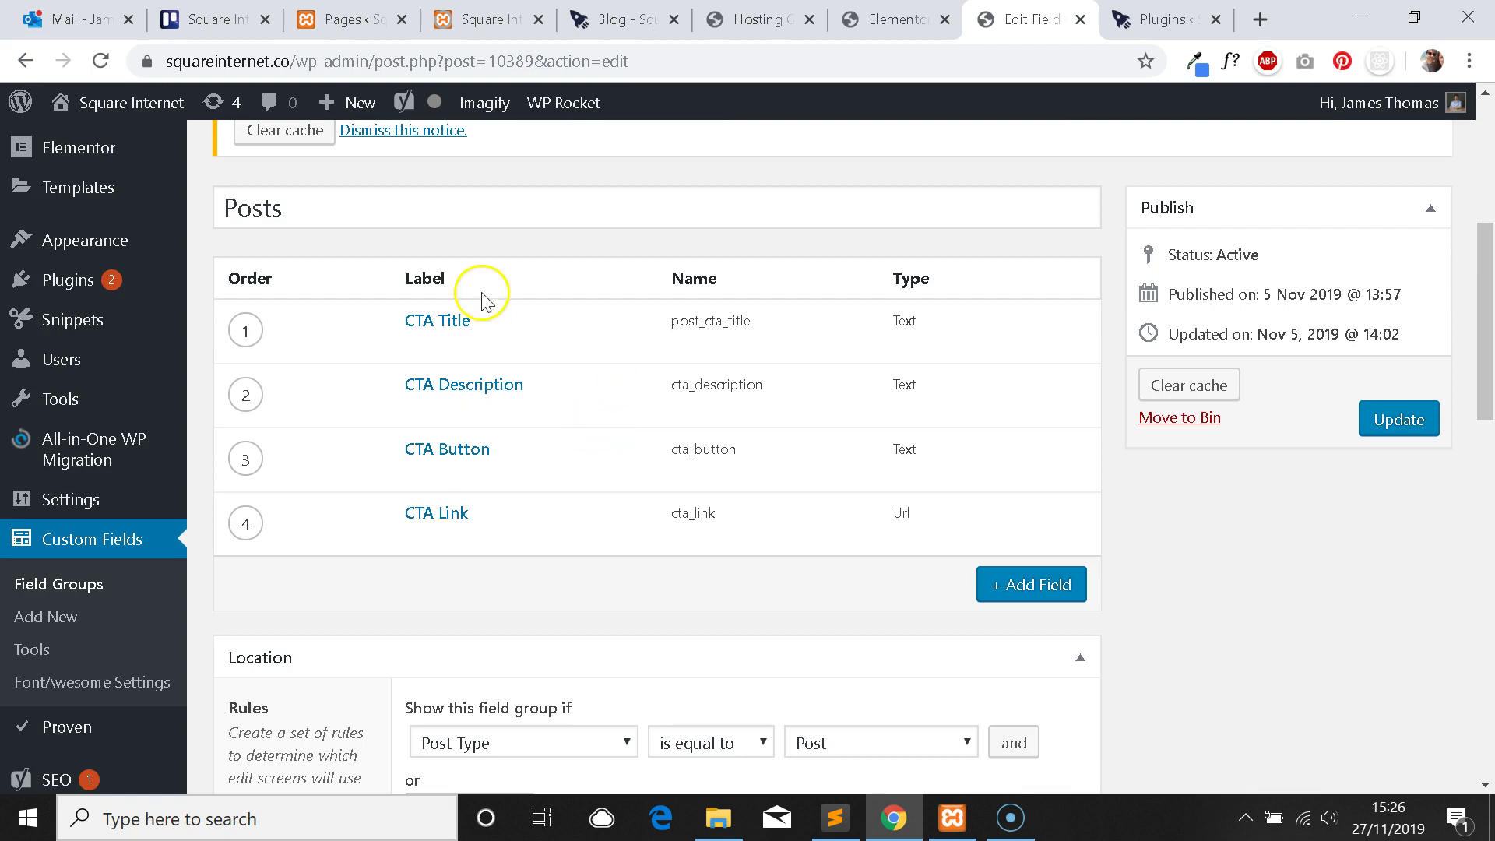
{"action": "scroll", "coordinate": [374, 507], "scroll_direction": "up", "scroll_amount": 2}
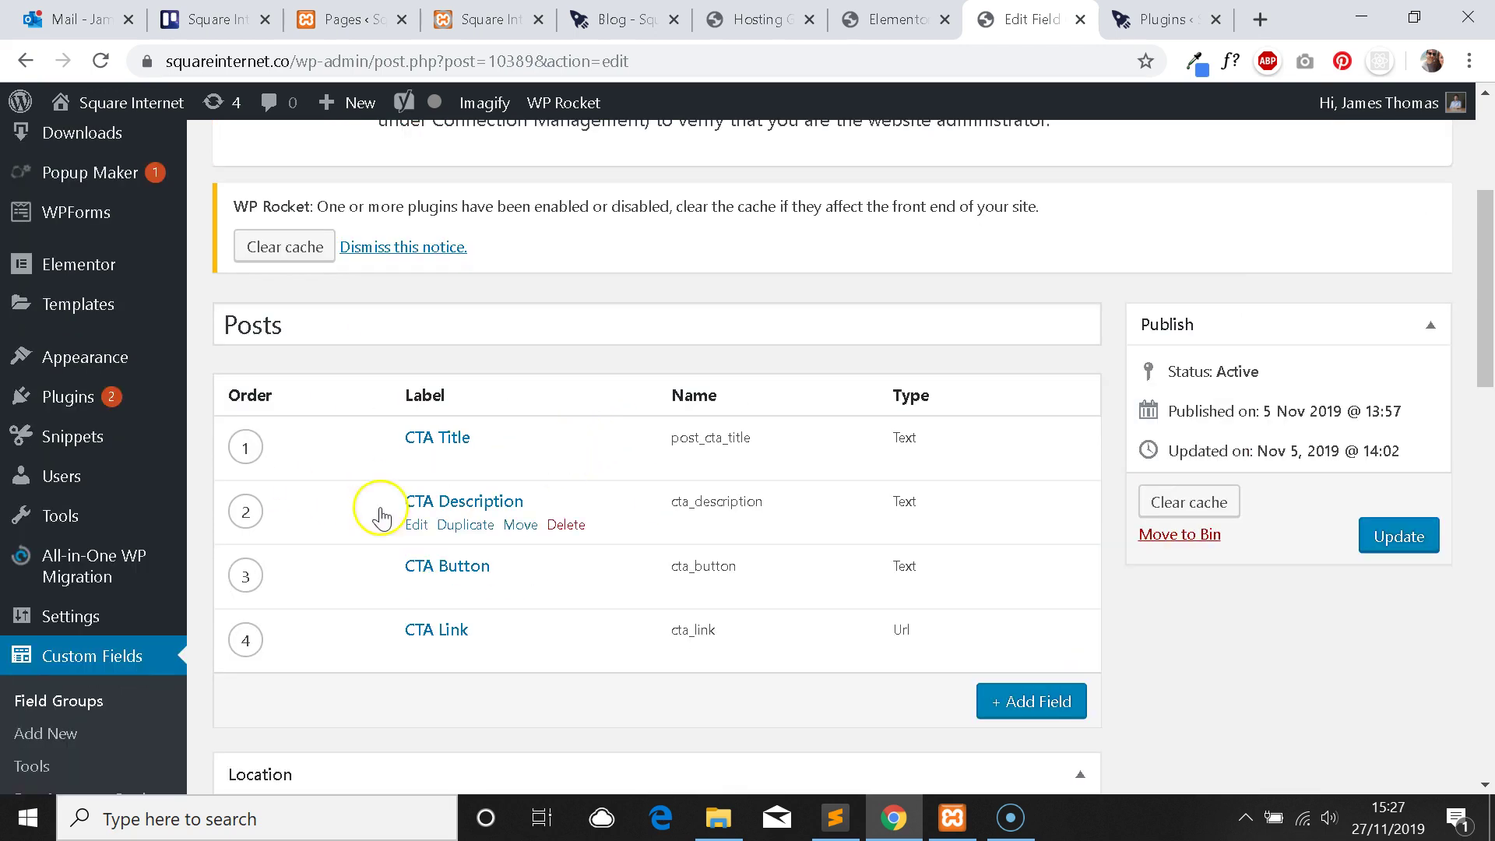
{"action": "scroll", "coordinate": [343, 484], "scroll_direction": "down", "scroll_amount": 2}
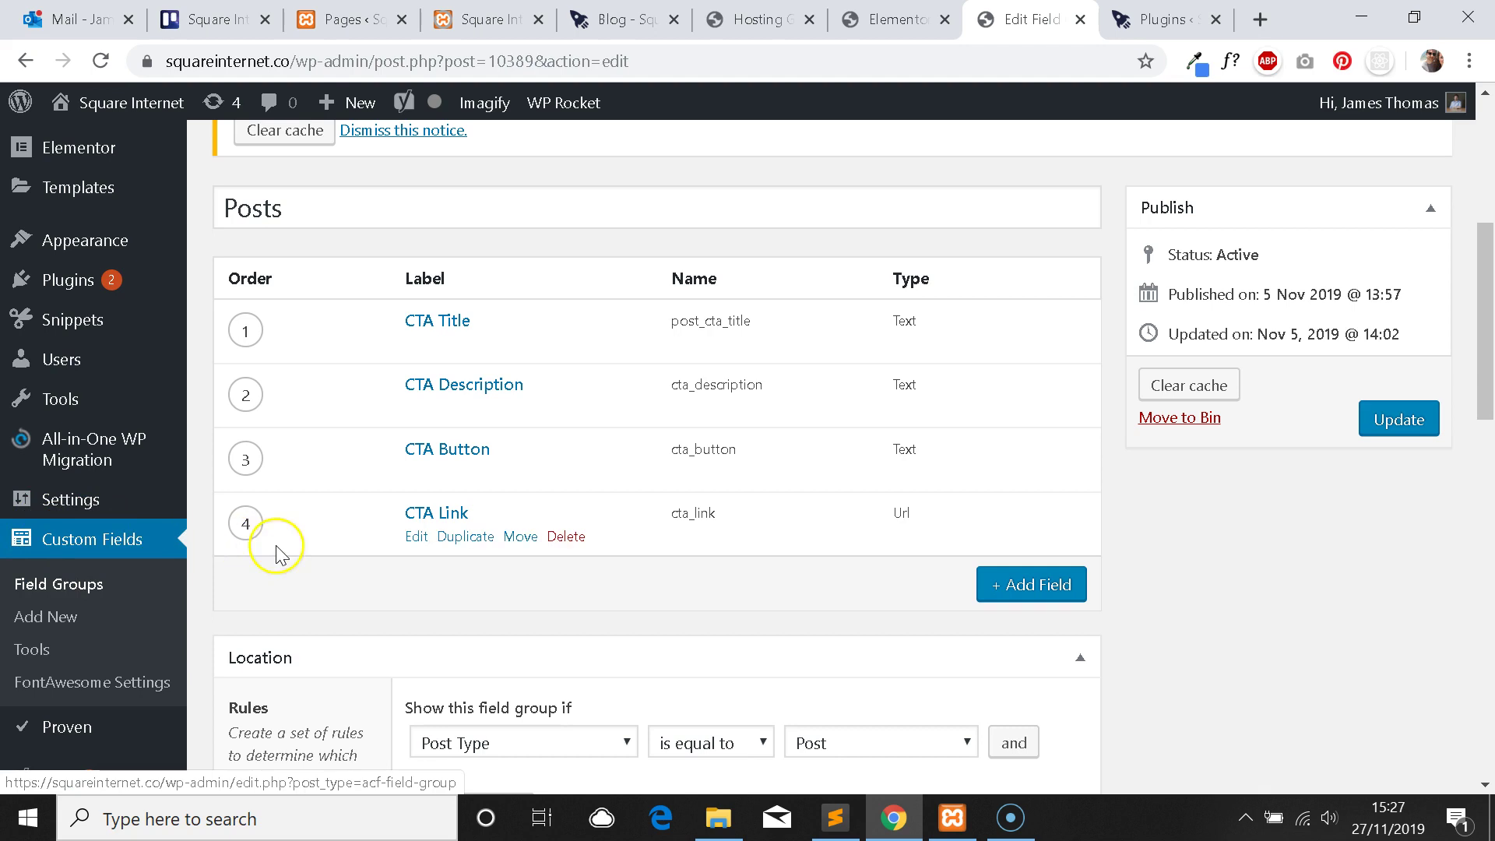
{"action": "scroll", "coordinate": [350, 537], "scroll_direction": "up", "scroll_amount": 1}
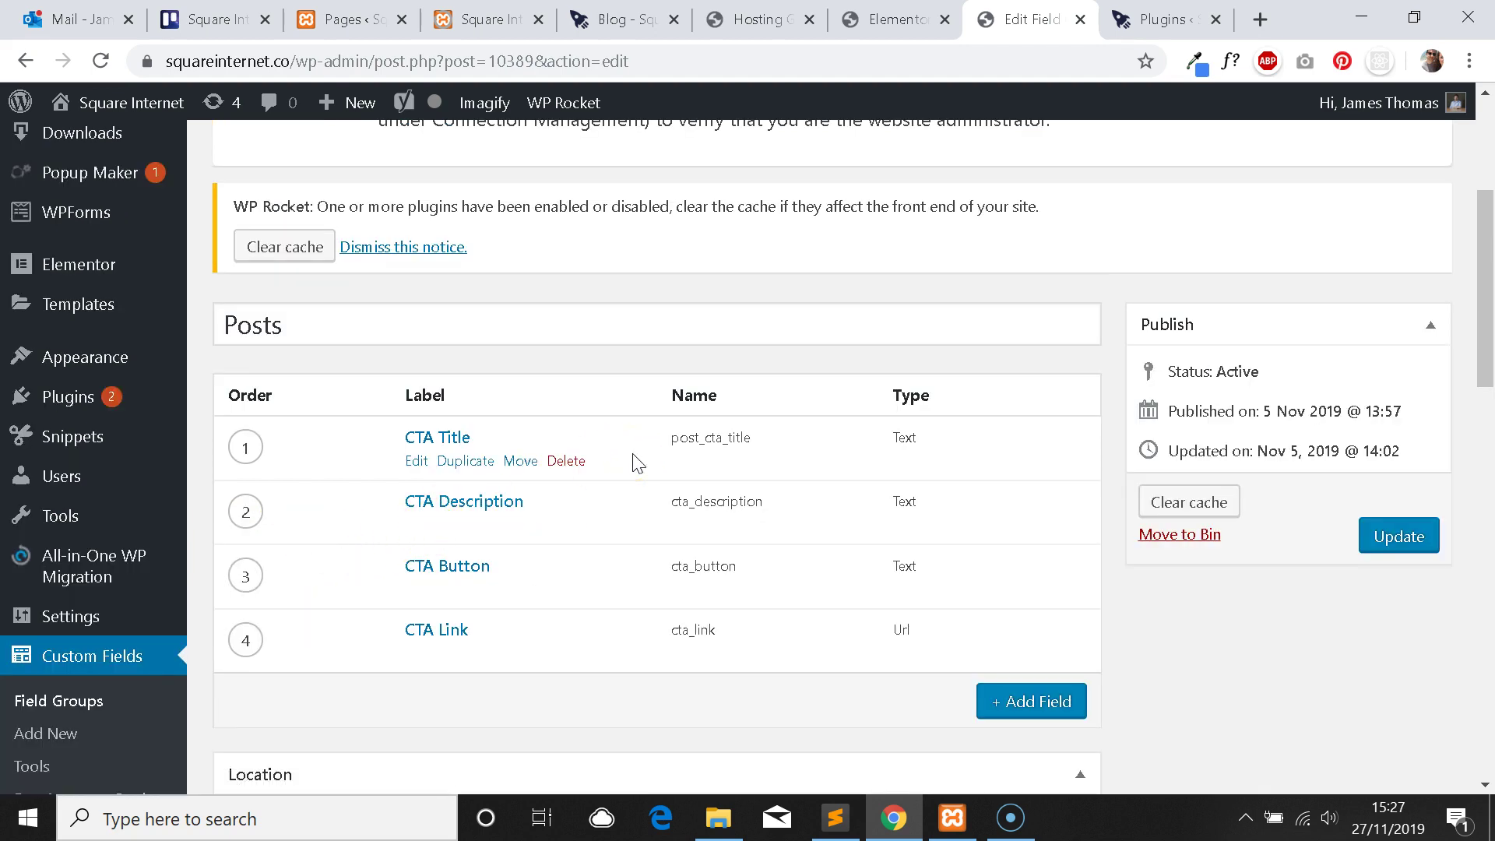
{"action": "scroll", "coordinate": [637, 444], "scroll_direction": "down", "scroll_amount": 1}
{"action": "scroll", "coordinate": [662, 440], "scroll_direction": "down", "scroll_amount": 1}
{"action": "scroll", "coordinate": [671, 450], "scroll_direction": "up", "scroll_amount": 2}
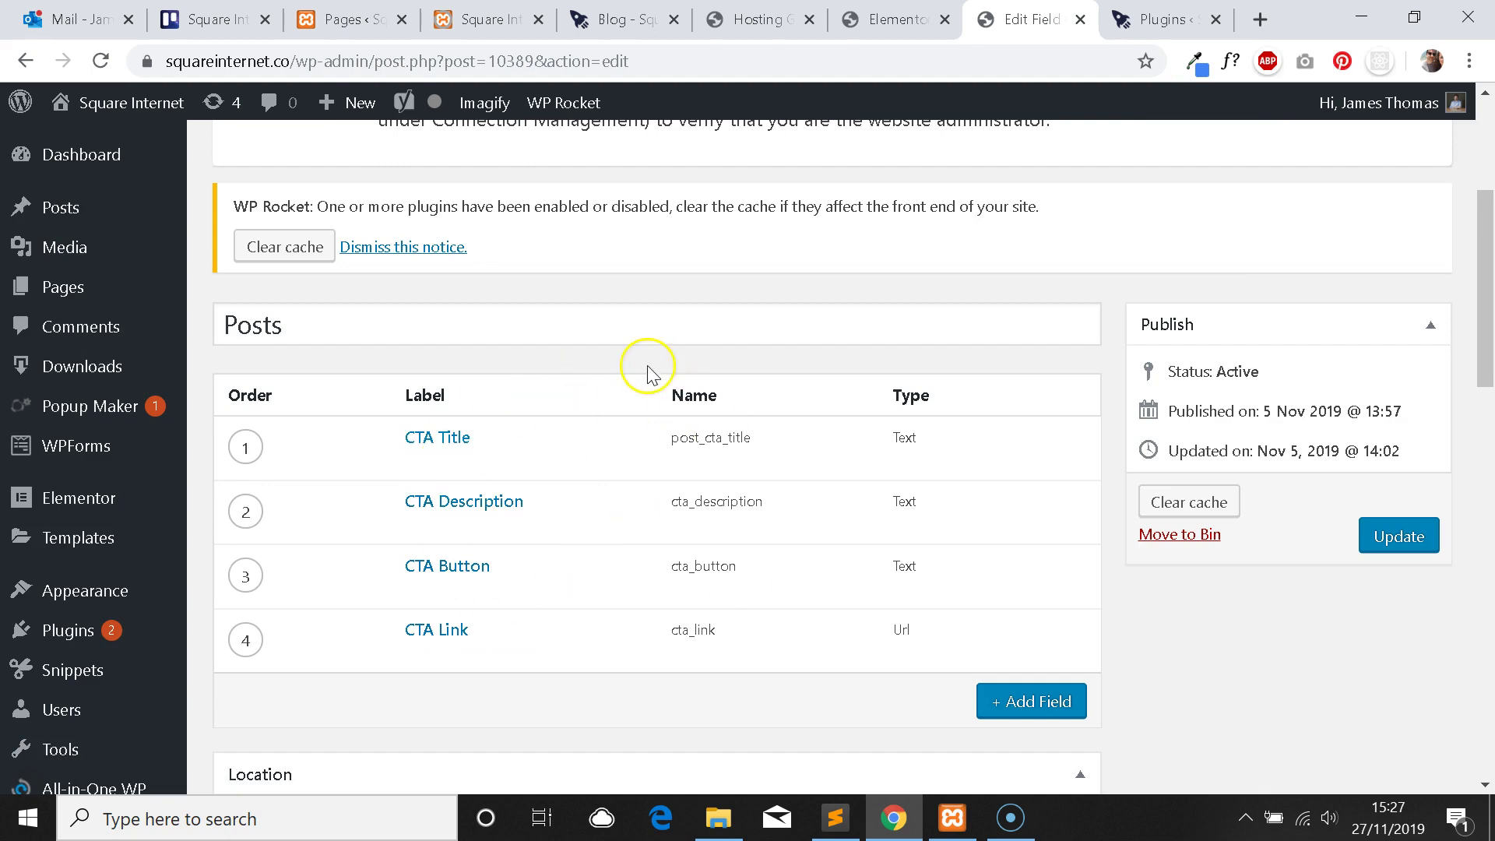
{"action": "scroll", "coordinate": [693, 420], "scroll_direction": "down", "scroll_amount": 1}
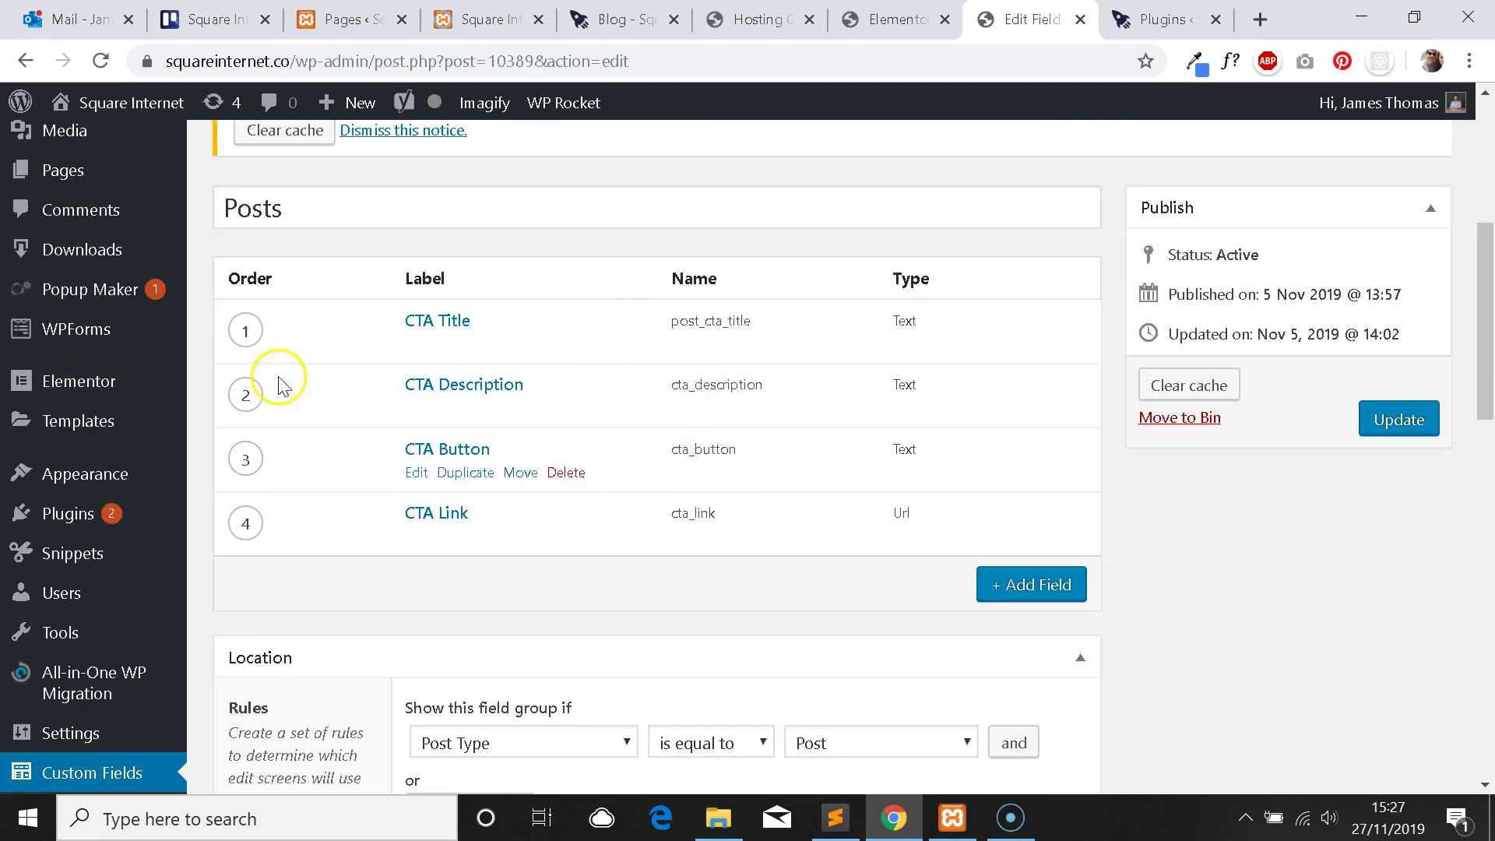
{"action": "scroll", "coordinate": [671, 394], "scroll_direction": "up", "scroll_amount": 1}
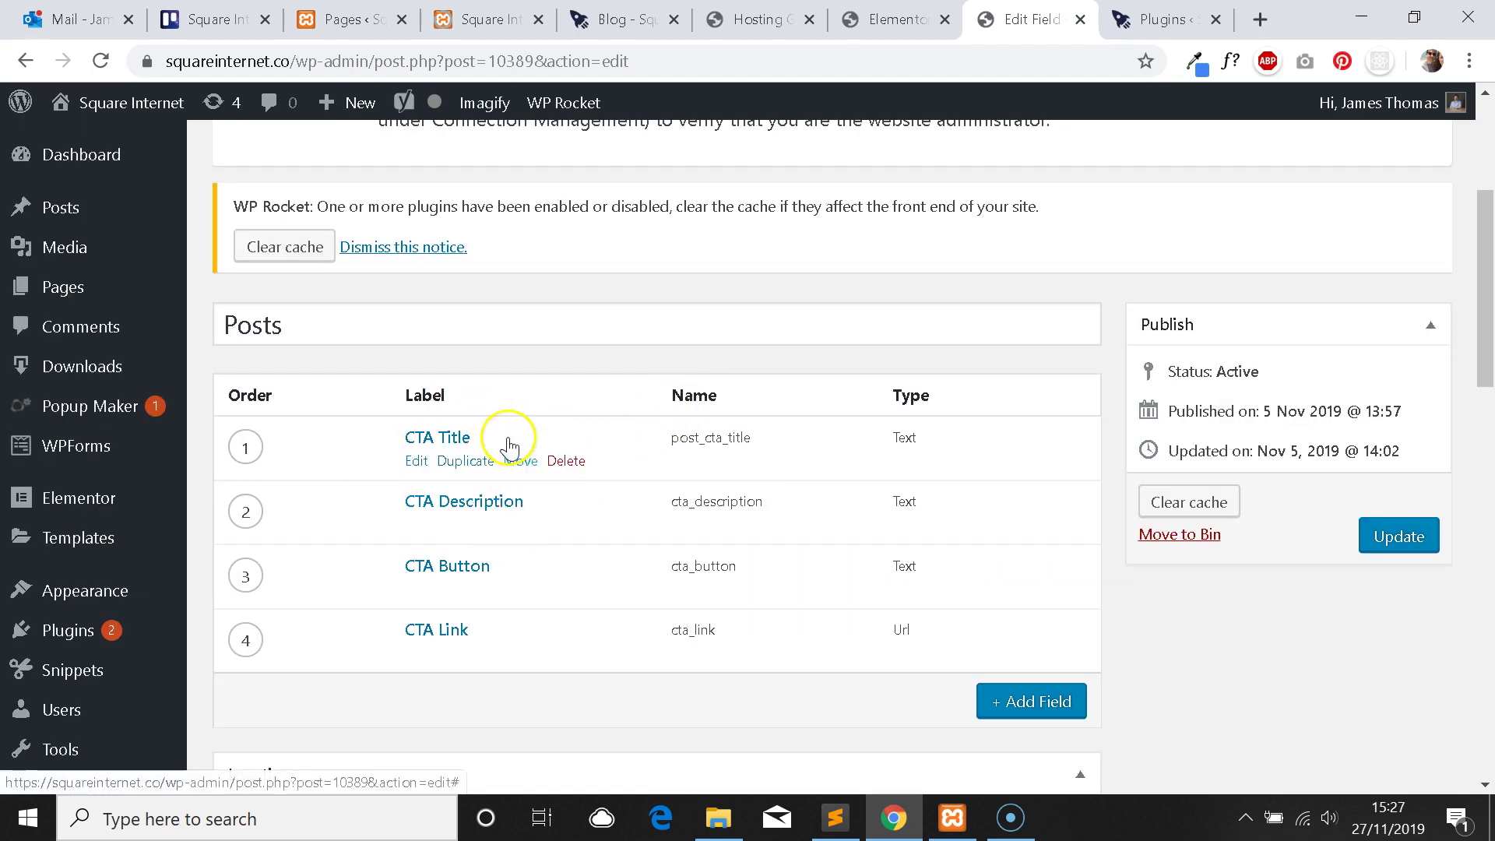
{"action": "scroll", "coordinate": [507, 441], "scroll_direction": "down", "scroll_amount": 1}
{"action": "scroll", "coordinate": [499, 421], "scroll_direction": "up", "scroll_amount": 1}
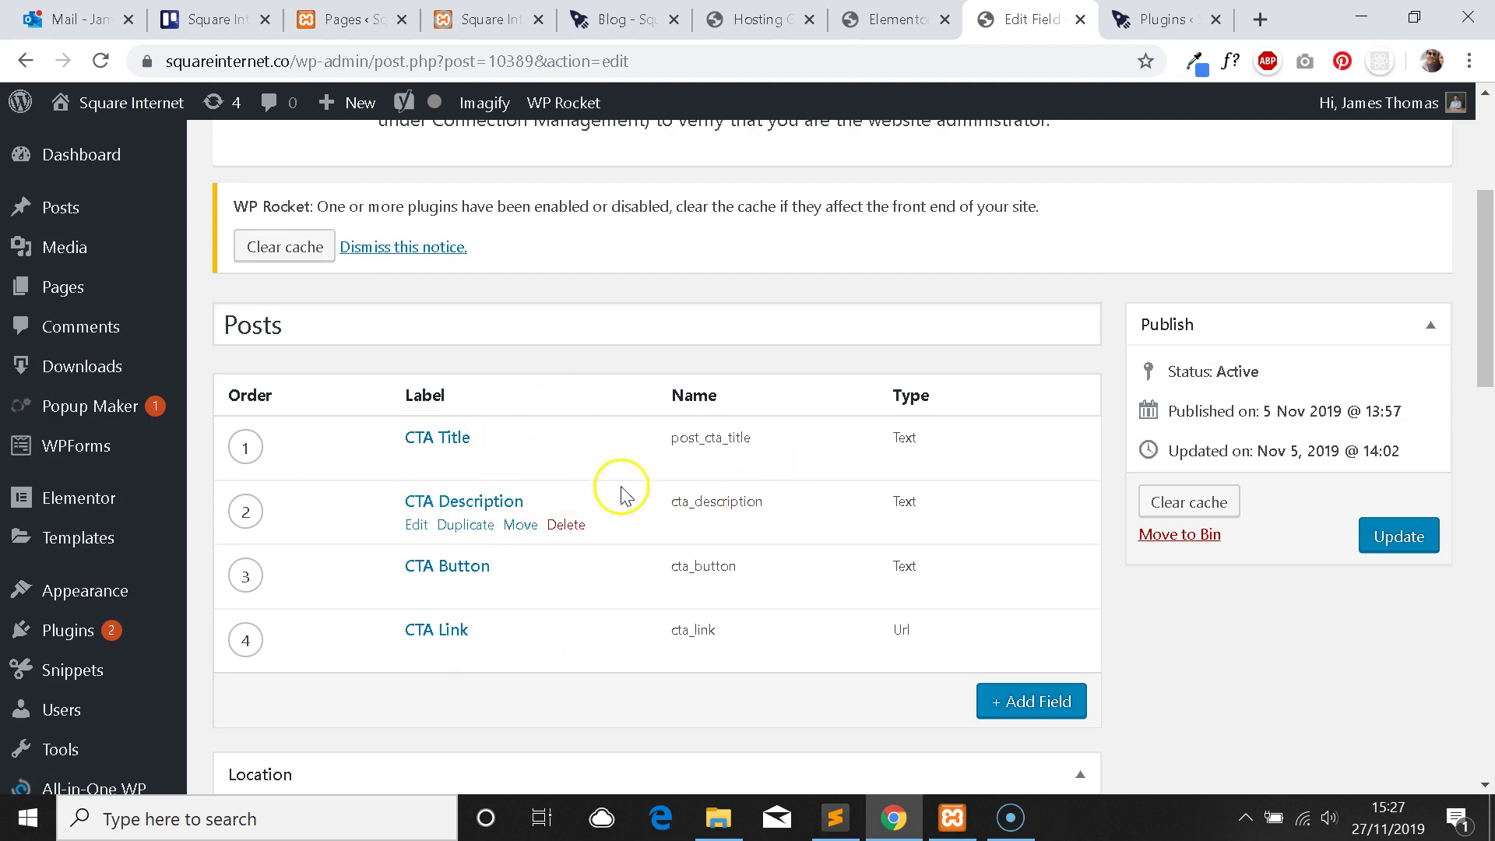
{"action": "scroll", "coordinate": [849, 478], "scroll_direction": "down", "scroll_amount": 1}
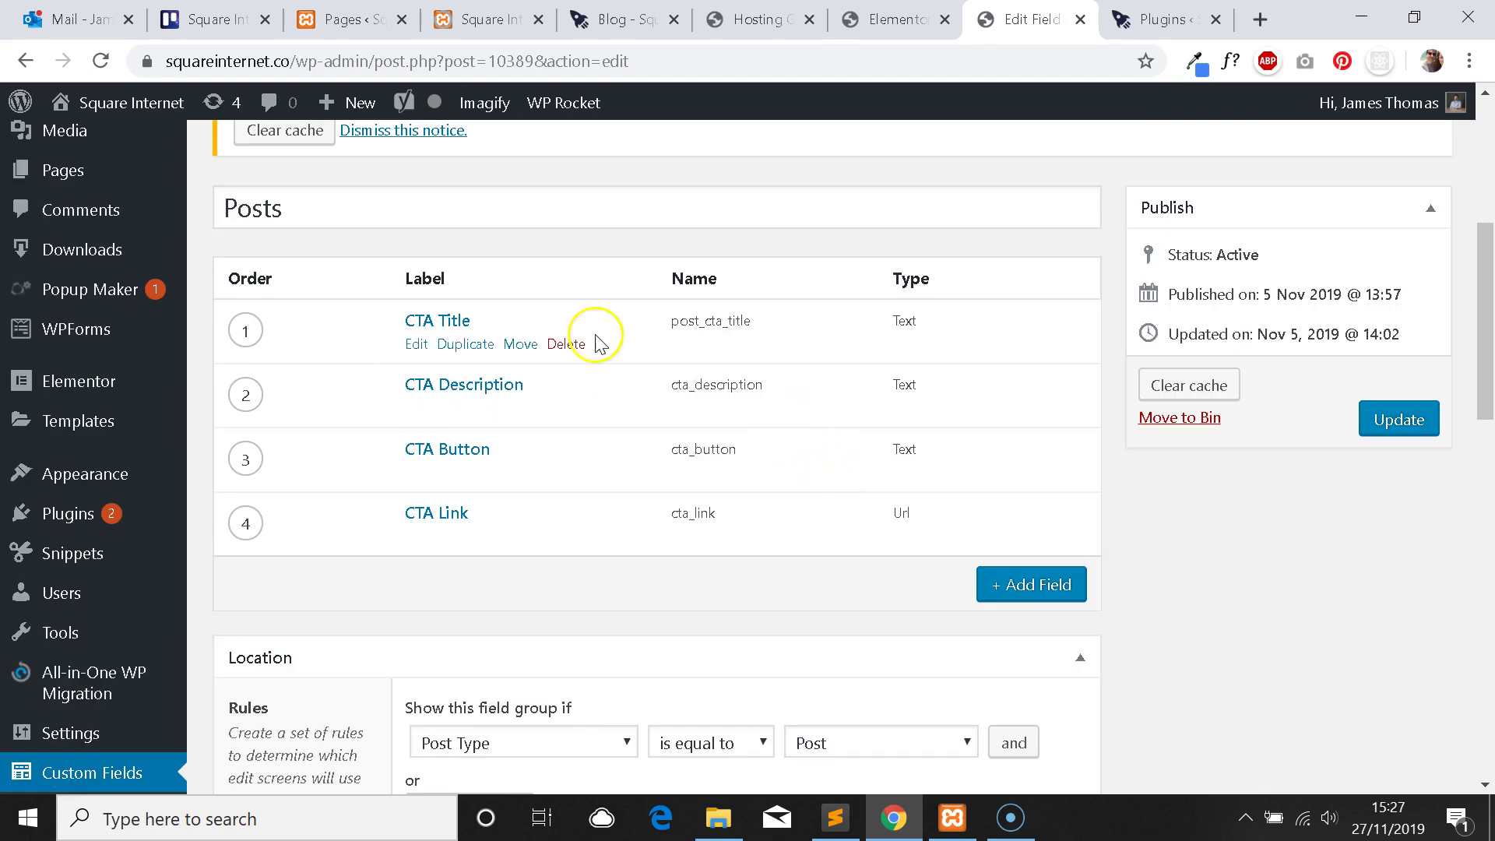
Confirm the Location rule stays Post Type equal to Post and bring up All Posts link options.
{"action": "left_click", "coordinate": [267, 207]}
{"action": "scroll", "coordinate": [534, 311], "scroll_direction": "down", "scroll_amount": 1}
{"action": "left_click", "coordinate": [878, 623]}
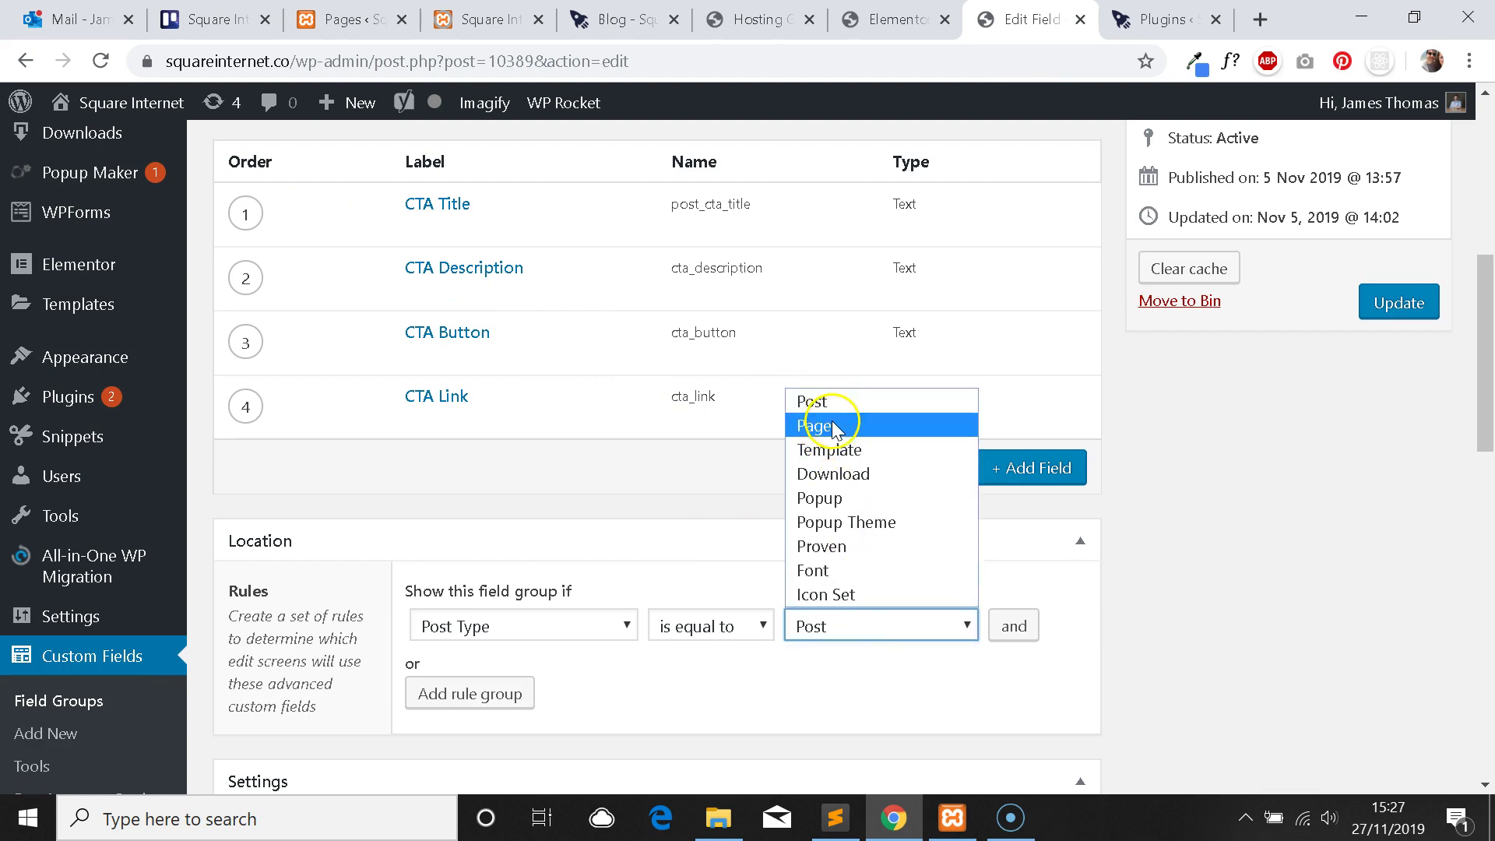
{"action": "left_click", "coordinate": [885, 624]}
{"action": "scroll", "coordinate": [775, 508], "scroll_direction": "down", "scroll_amount": 1}
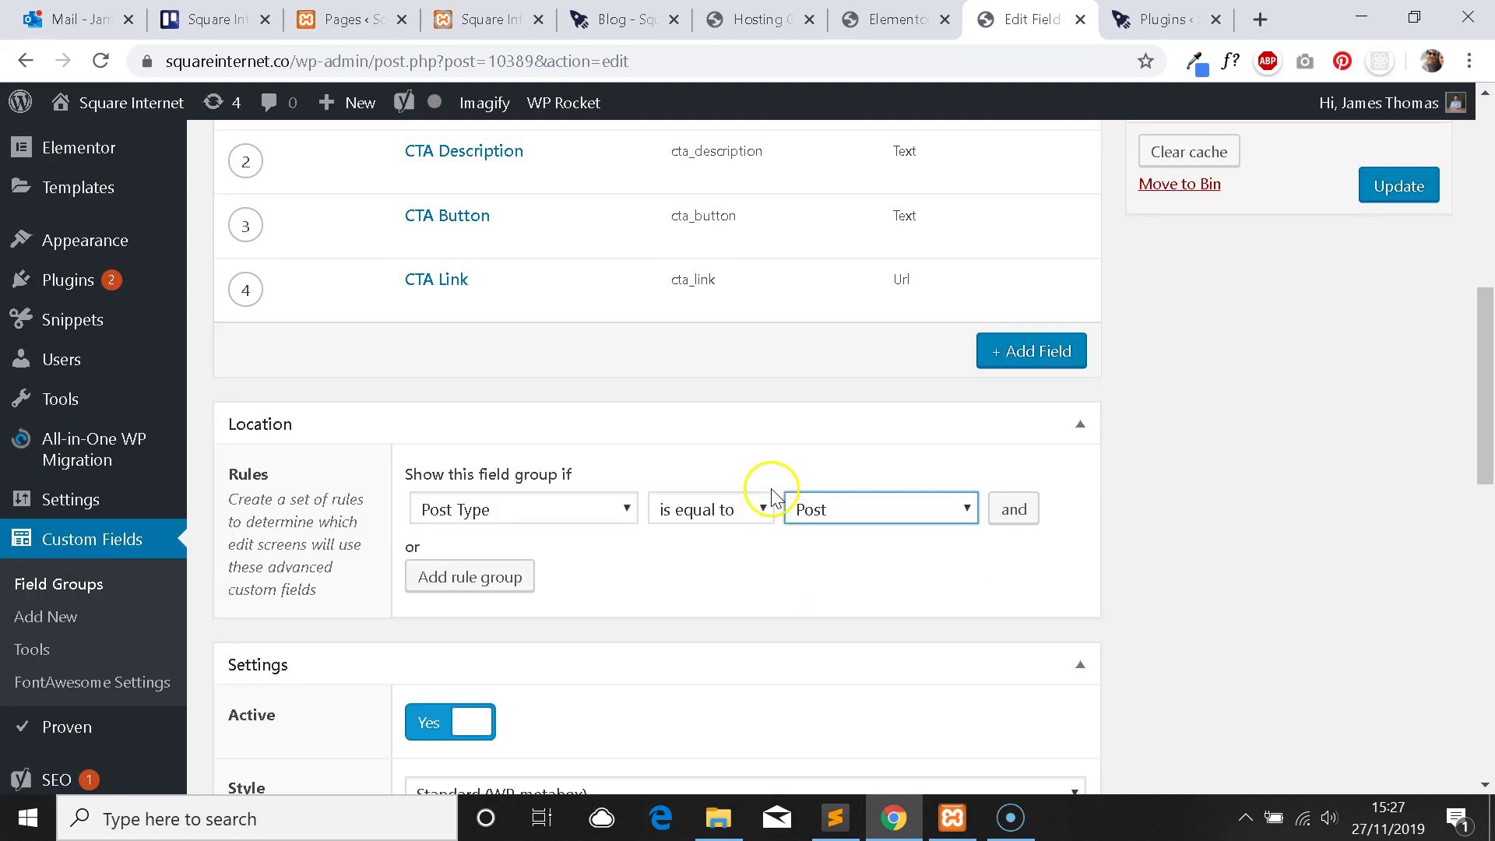
{"action": "scroll", "coordinate": [506, 451], "scroll_direction": "down", "scroll_amount": 1}
{"action": "scroll", "coordinate": [327, 421], "scroll_direction": "up", "scroll_amount": 1}
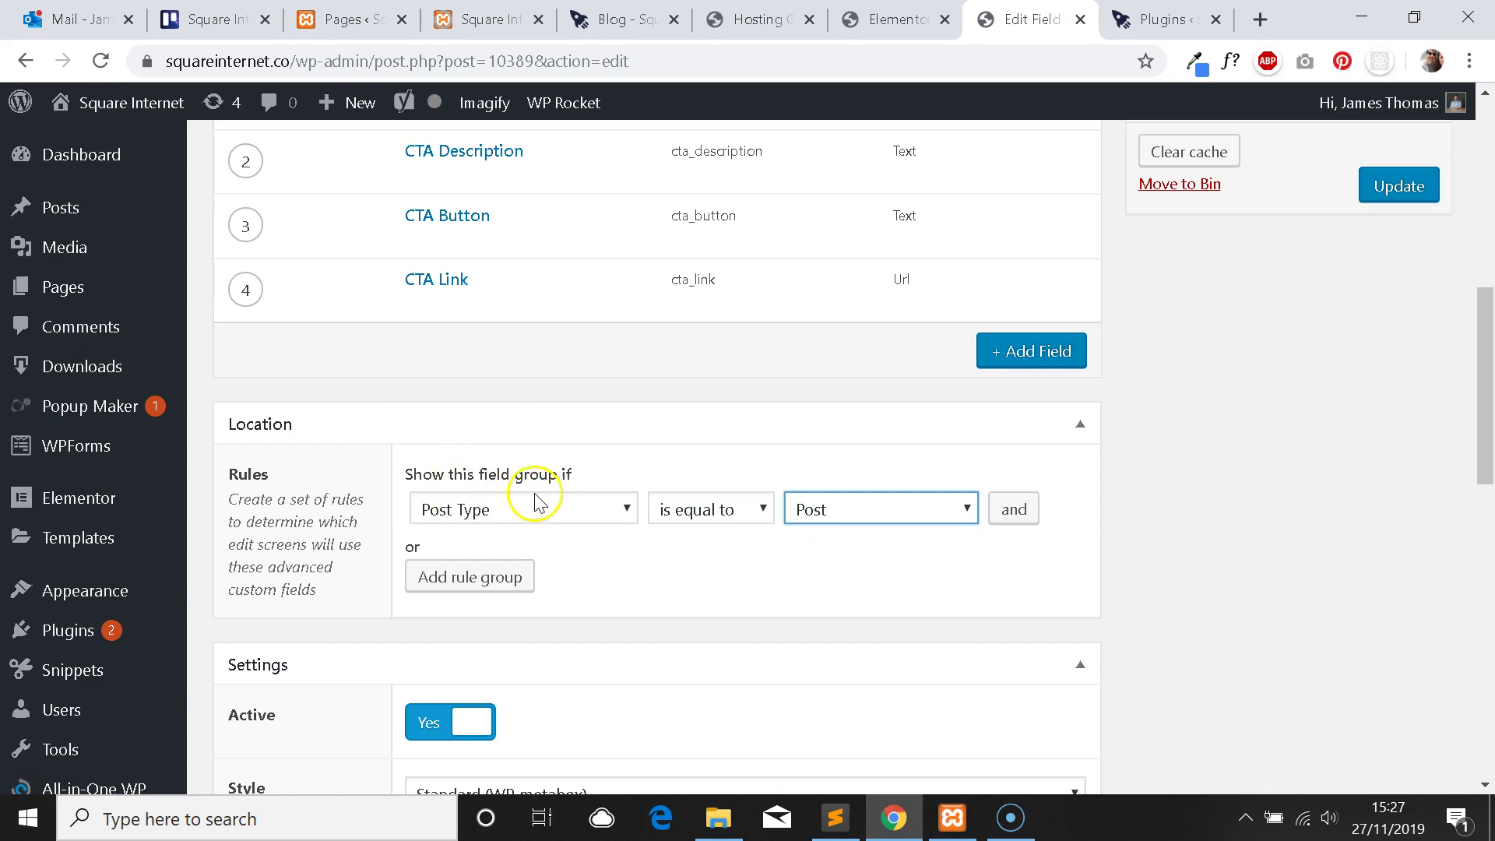
{"action": "scroll", "coordinate": [801, 491], "scroll_direction": "up", "scroll_amount": 3}
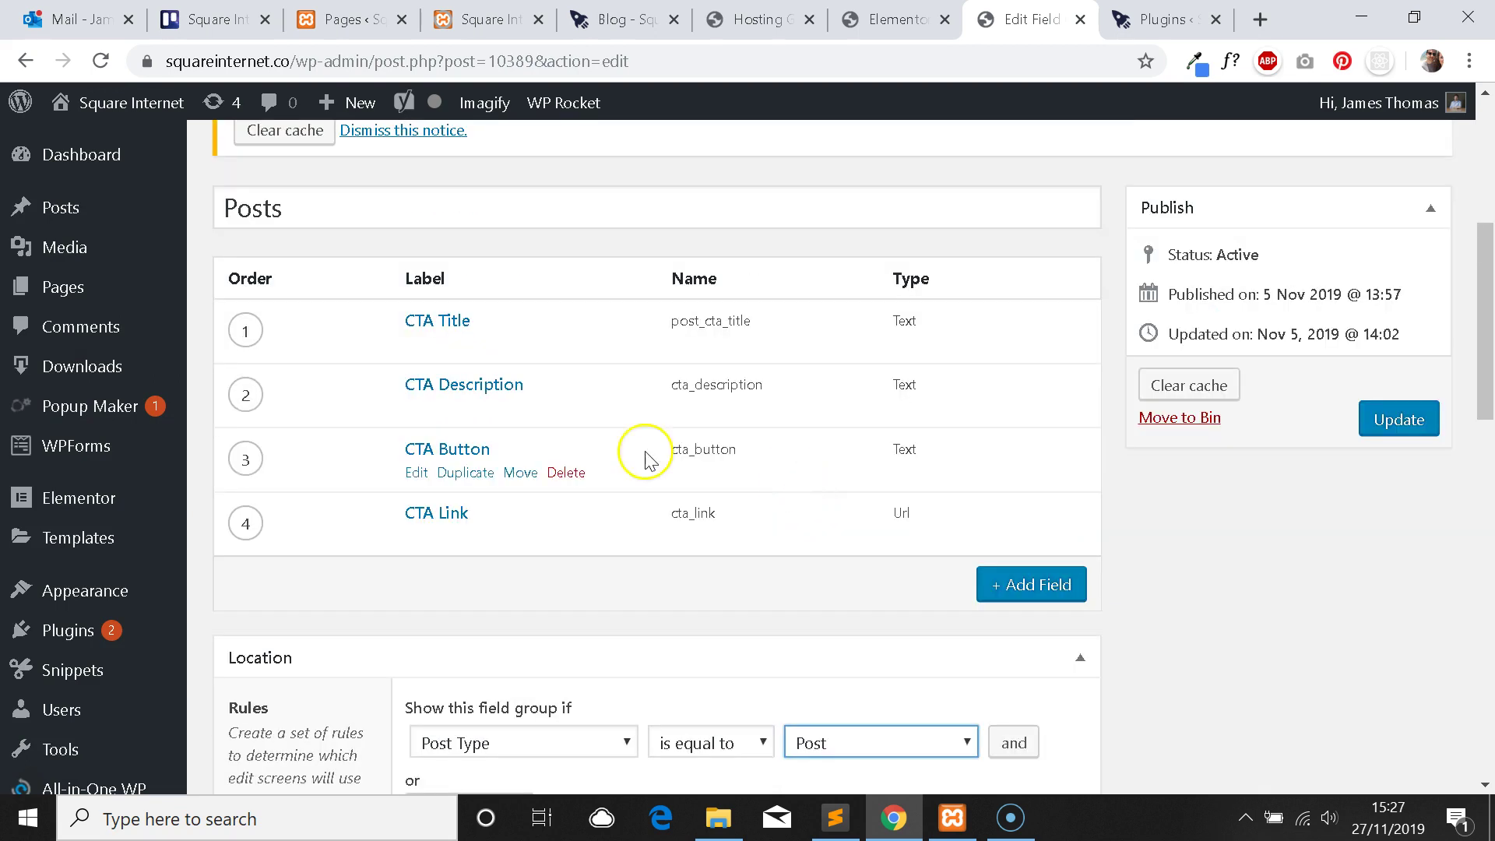
{"action": "mouse_move", "coordinate": [166, 207]}
{"action": "right_click", "coordinate": [212, 207]}
Open All Posts and the WooCommerce test order post's editor in new tabs to inspect its empty CTA fields.
{"action": "left_click", "coordinate": [257, 214]}
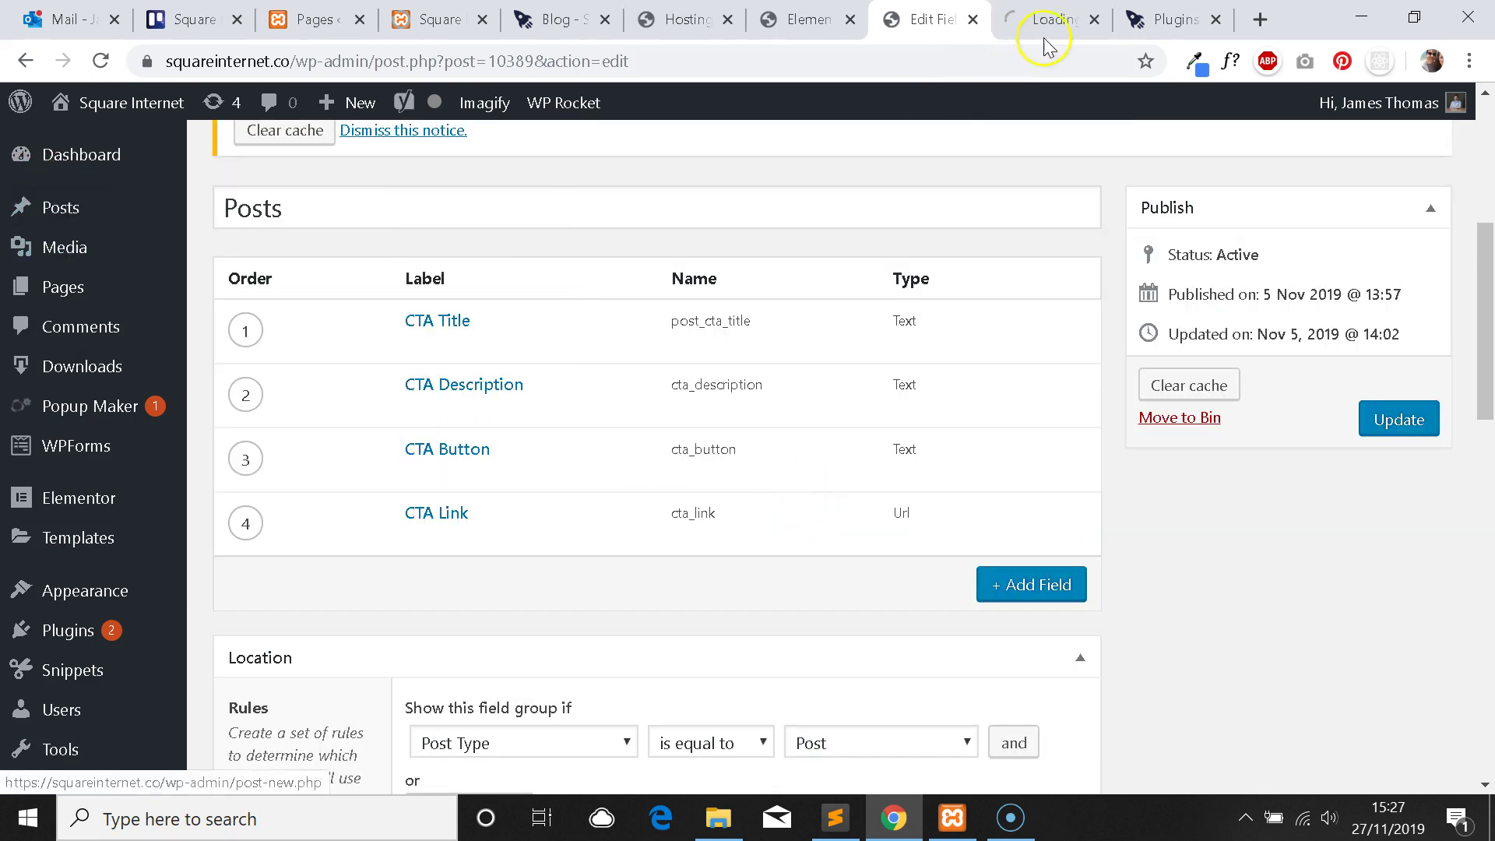
{"action": "left_click", "coordinate": [1047, 19]}
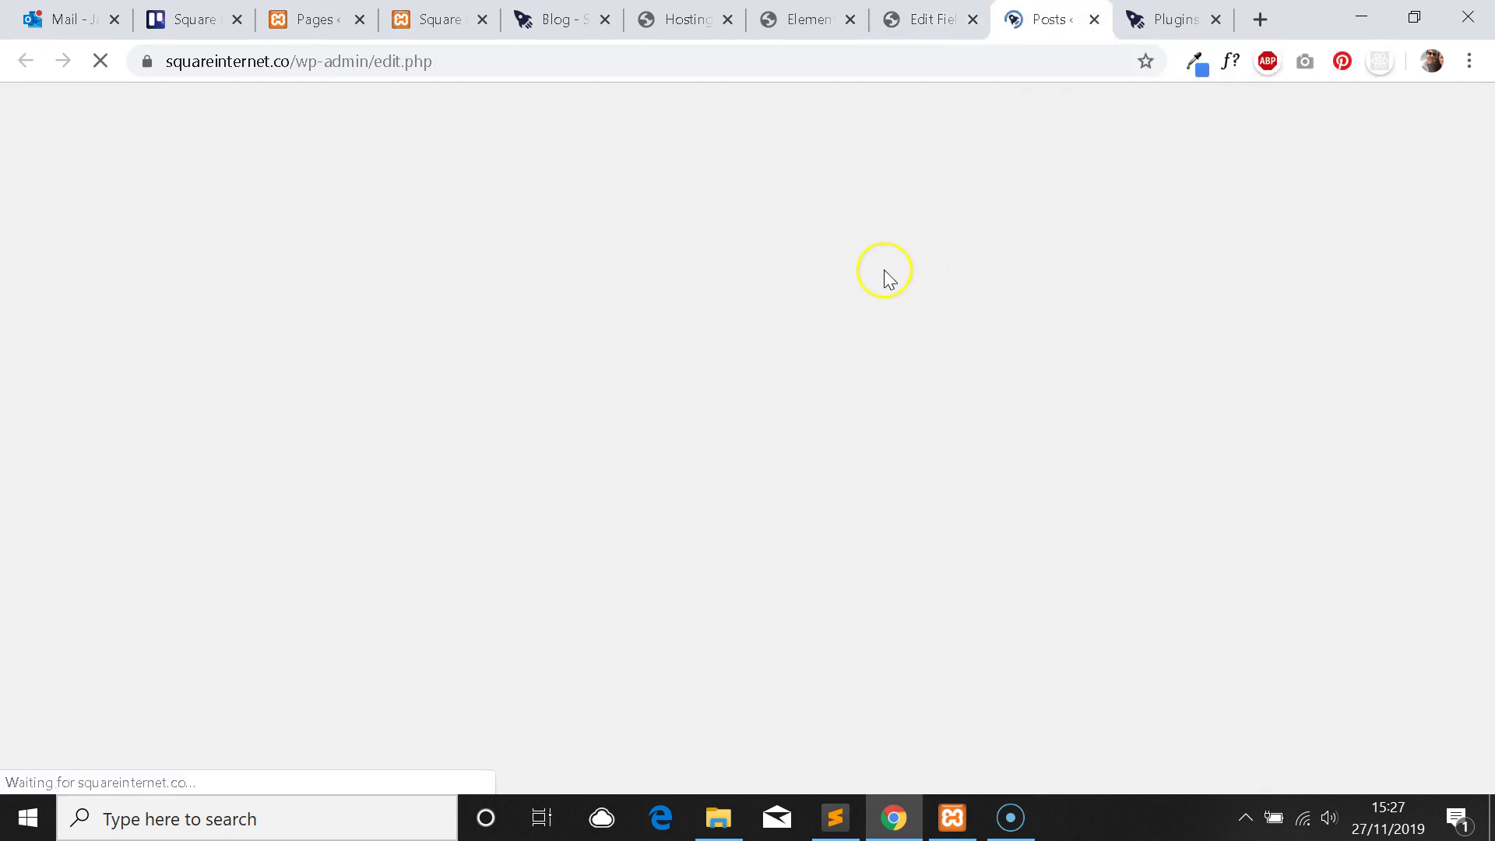
{"action": "scroll", "coordinate": [834, 312], "scroll_direction": "down", "scroll_amount": 5}
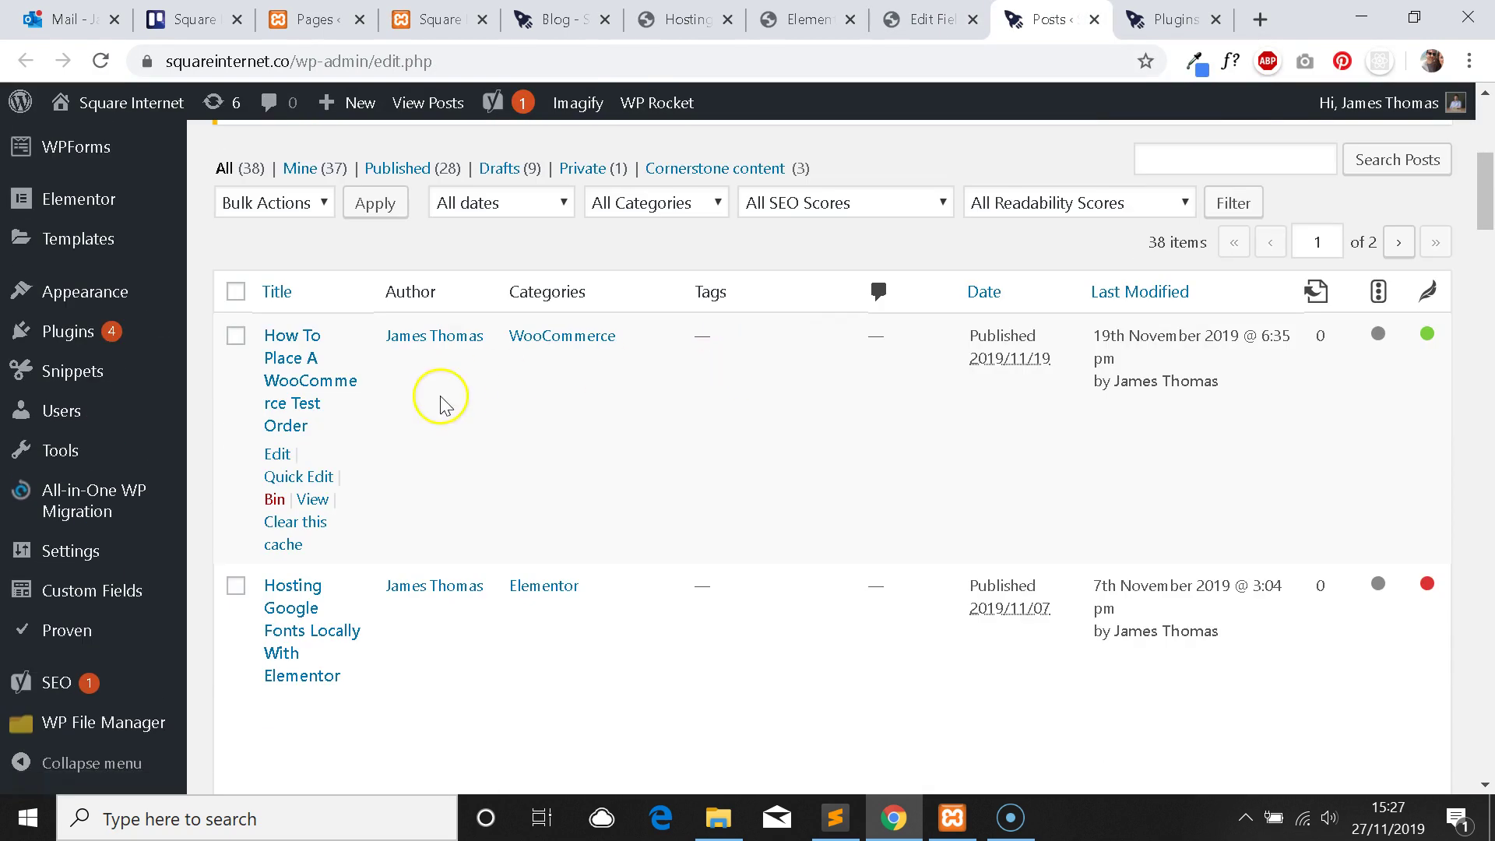
{"action": "right_click", "coordinate": [279, 454]}
{"action": "left_click", "coordinate": [335, 474]}
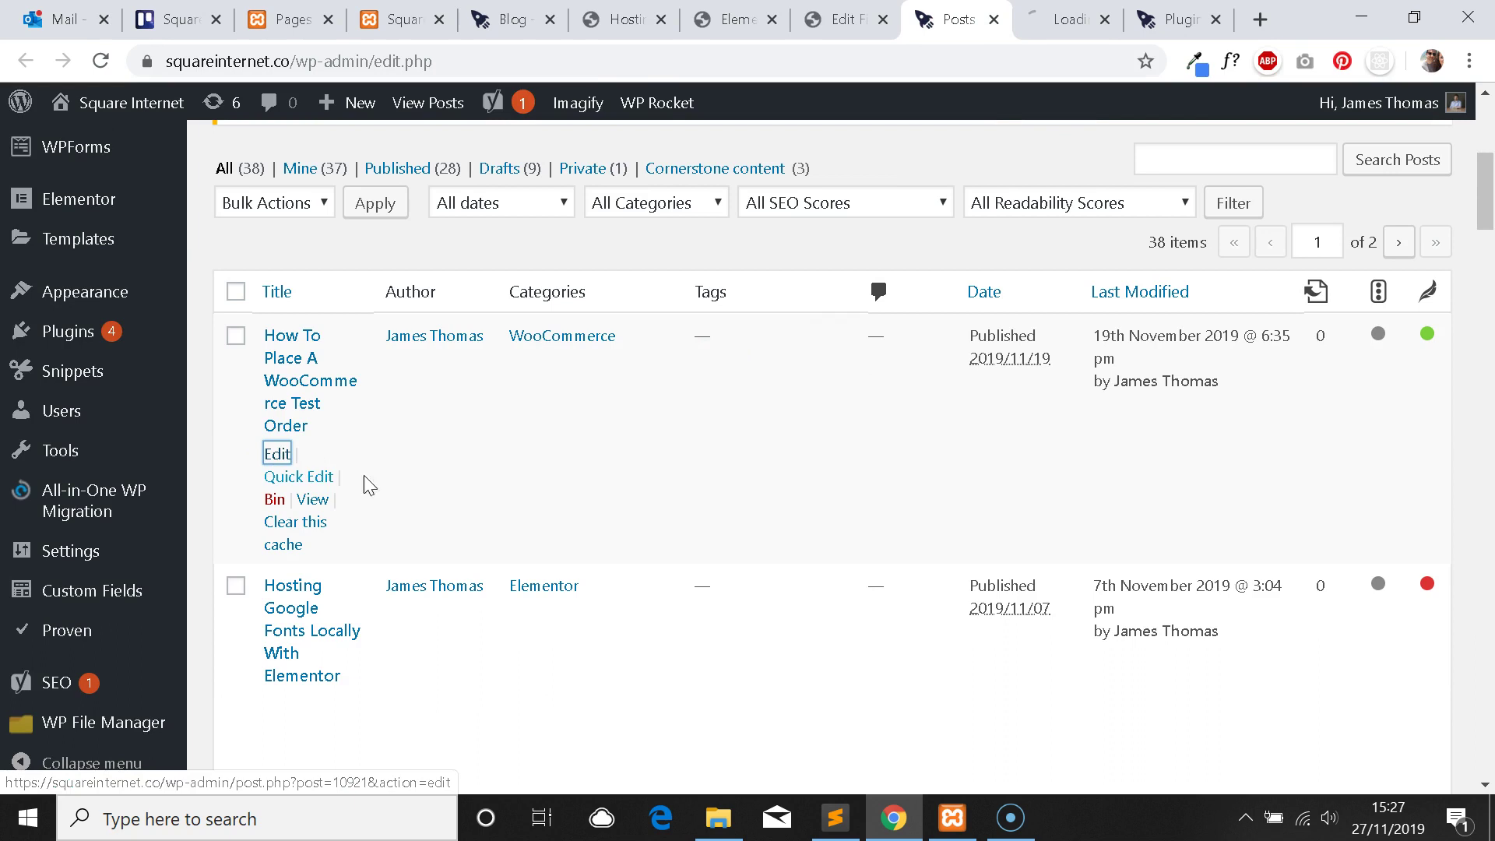
{"action": "left_click", "coordinate": [1047, 19]}
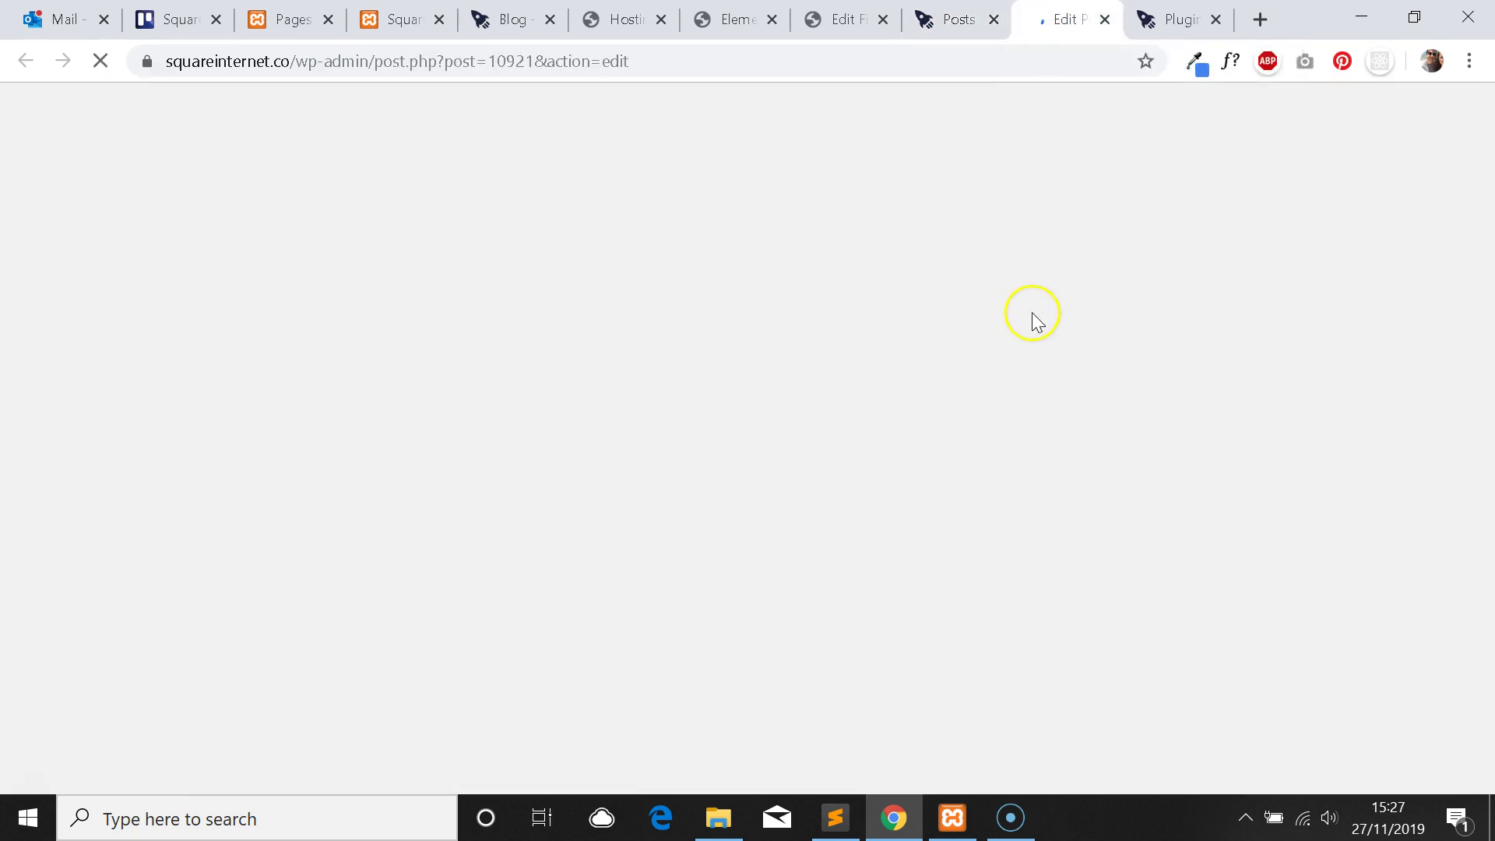
{"action": "scroll", "coordinate": [1040, 327], "scroll_direction": "down", "scroll_amount": 15}
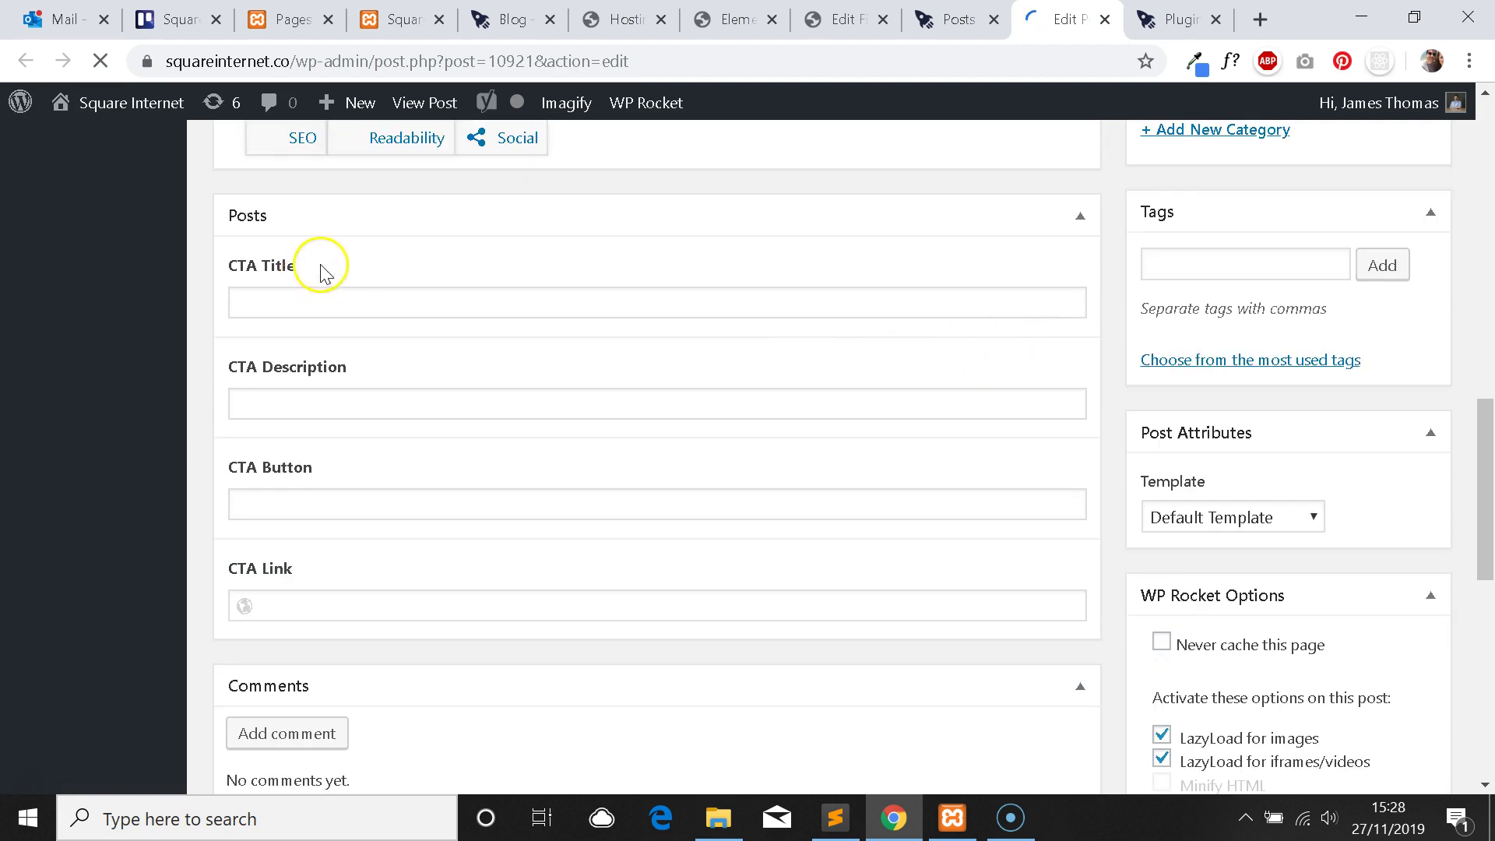
{"action": "scroll", "coordinate": [602, 390], "scroll_direction": "down", "scroll_amount": 13}
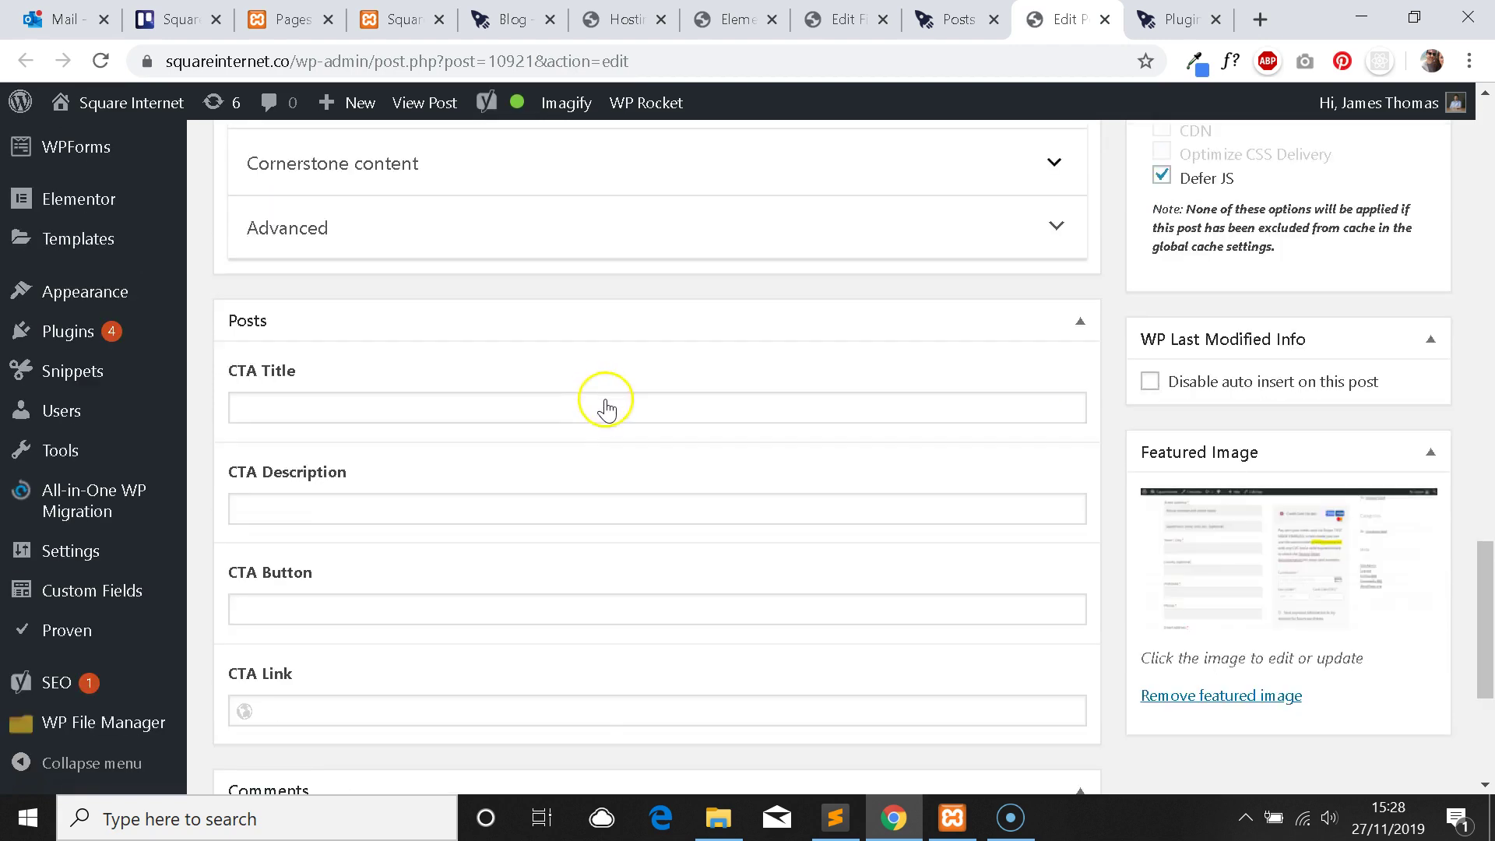
{"action": "scroll", "coordinate": [602, 389], "scroll_direction": "up", "scroll_amount": 3}
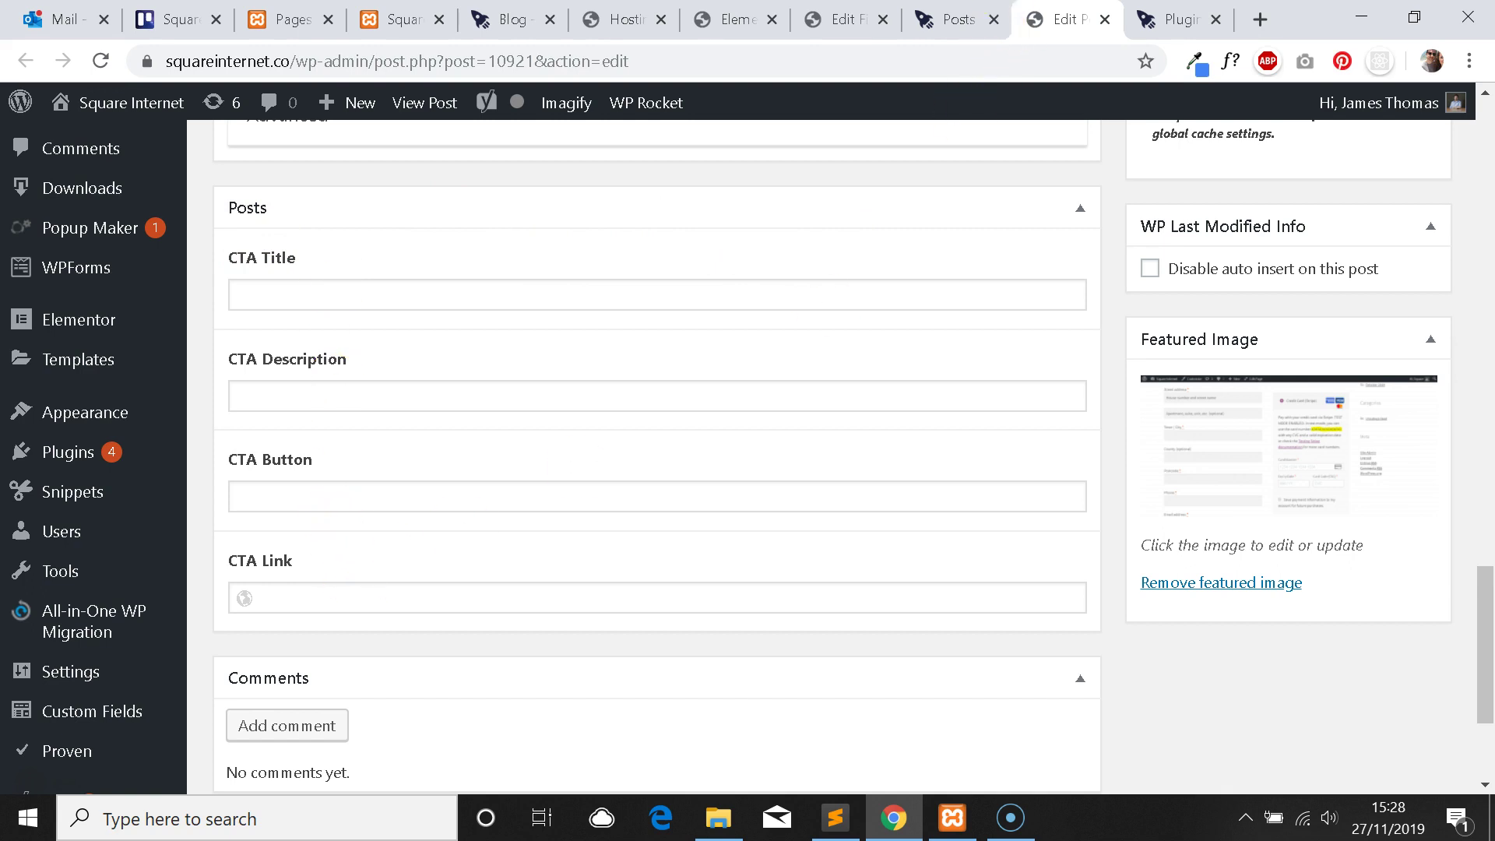
Switch back to the Elementor tab with the Call to Action widget.
{"action": "left_click", "coordinate": [845, 18]}
{"action": "left_click", "coordinate": [731, 18]}
{"action": "scroll", "coordinate": [844, 335], "scroll_direction": "up", "scroll_amount": 2}
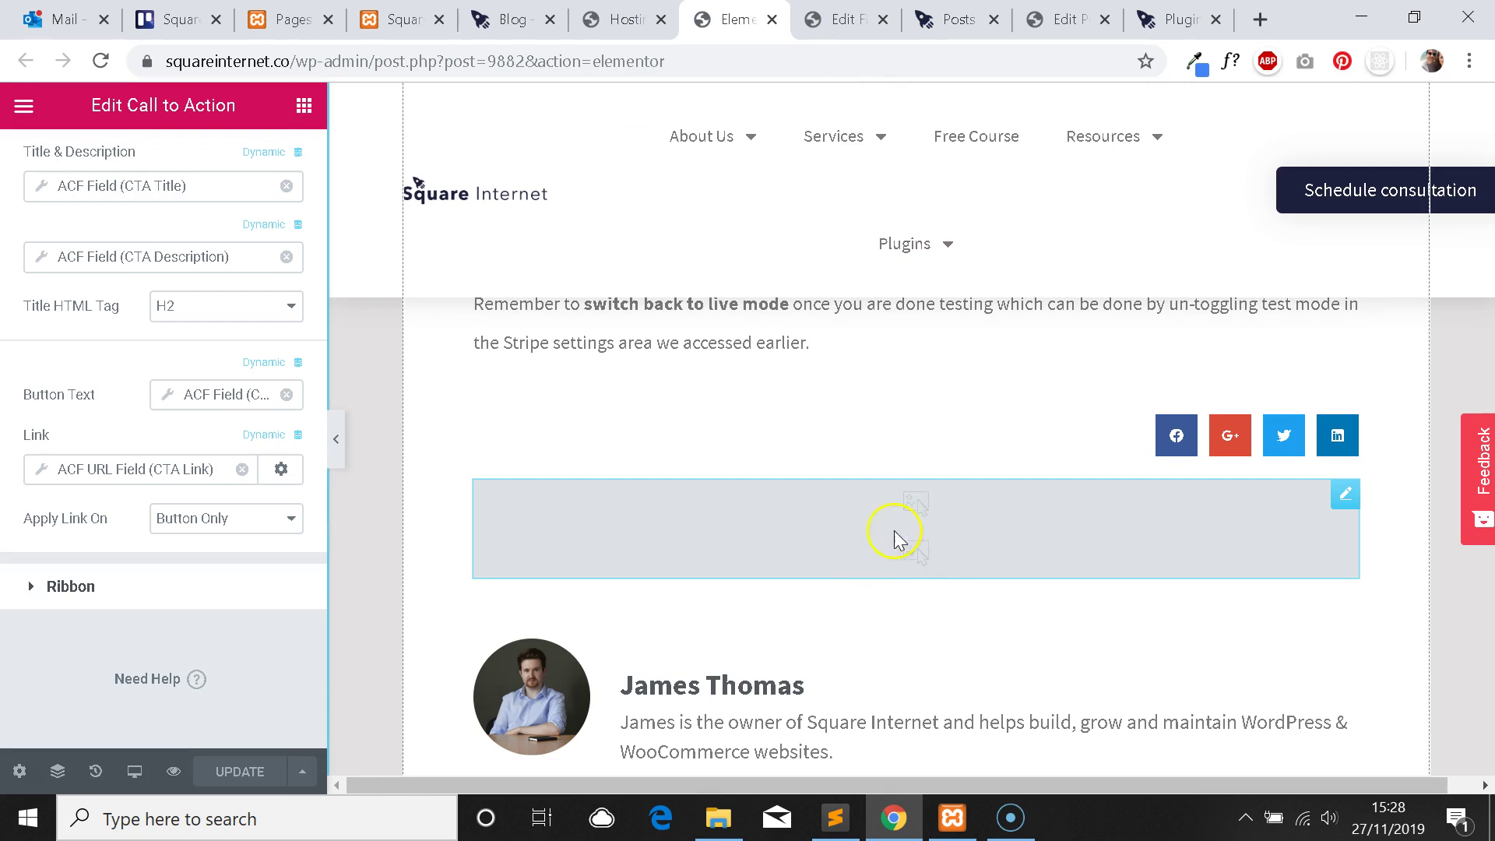
Inspect the title's existing dynamic tag settings, then remove the tag from the title.
{"action": "left_click", "coordinate": [125, 185]}
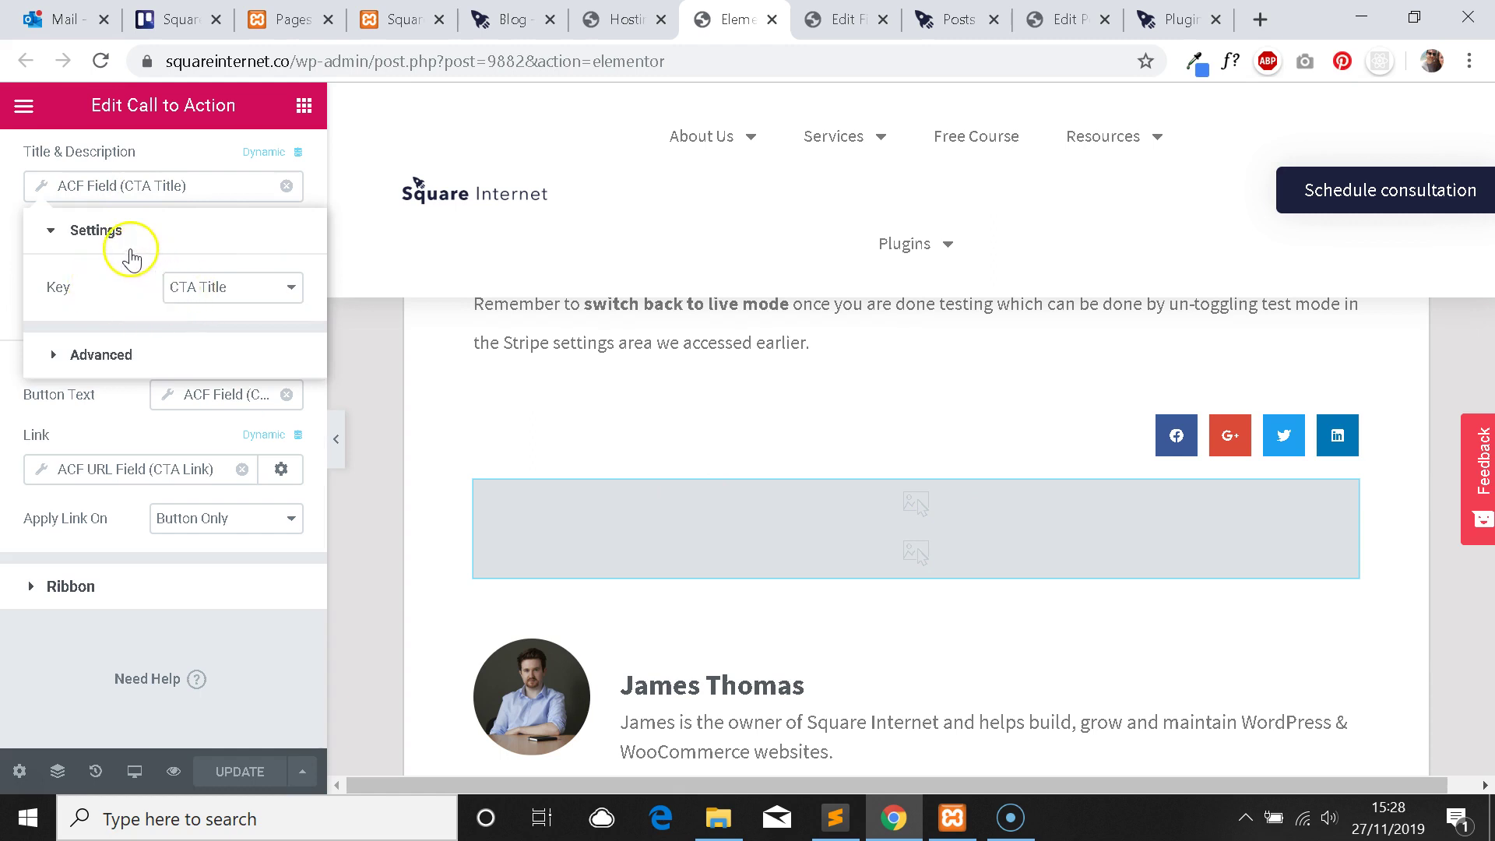
{"action": "left_click", "coordinate": [226, 288]}
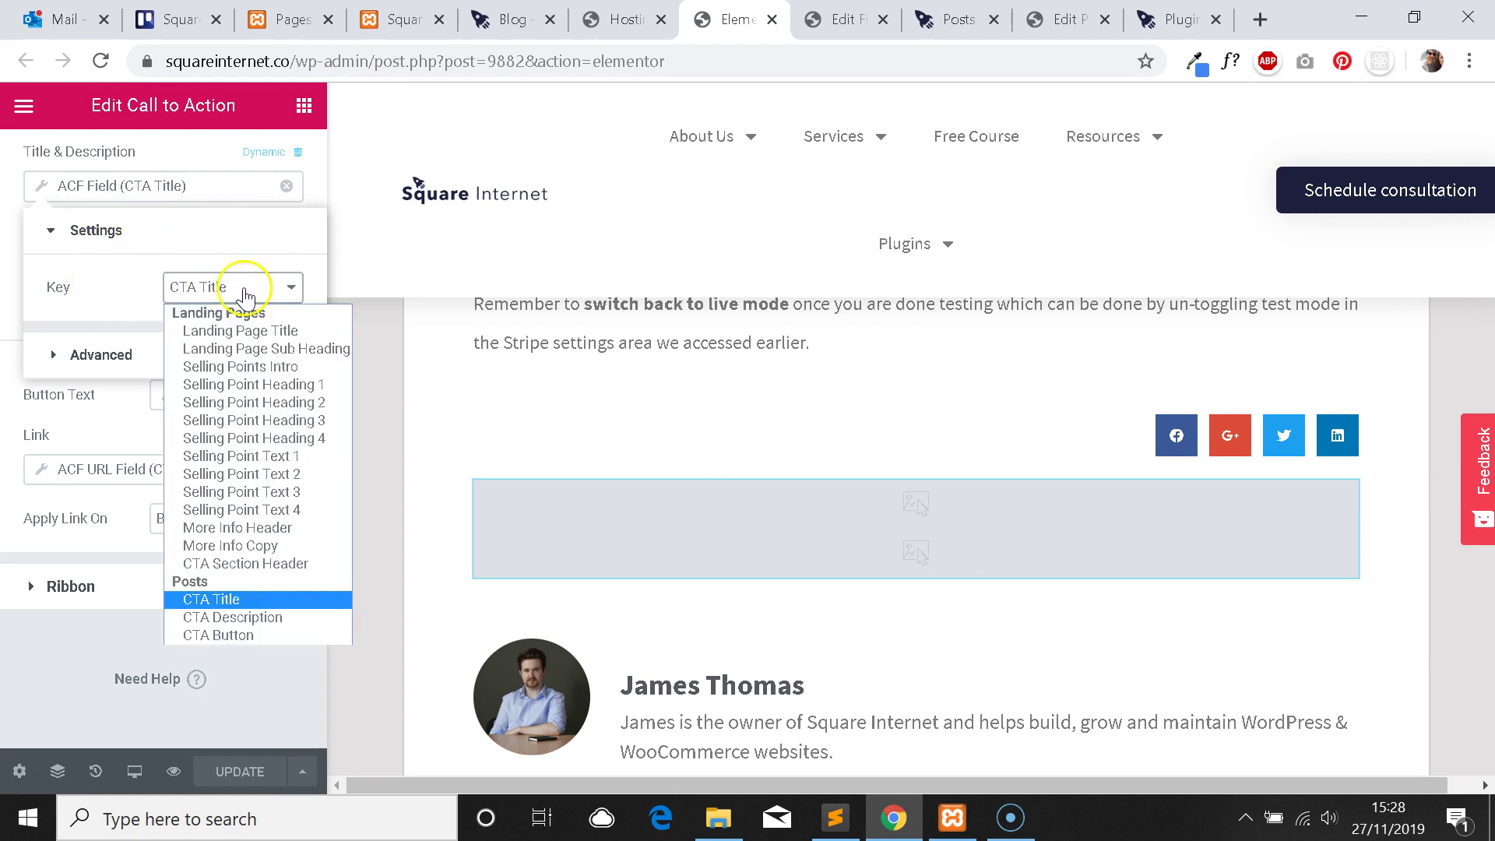
{"action": "left_click", "coordinate": [257, 296]}
{"action": "left_click", "coordinate": [62, 230]}
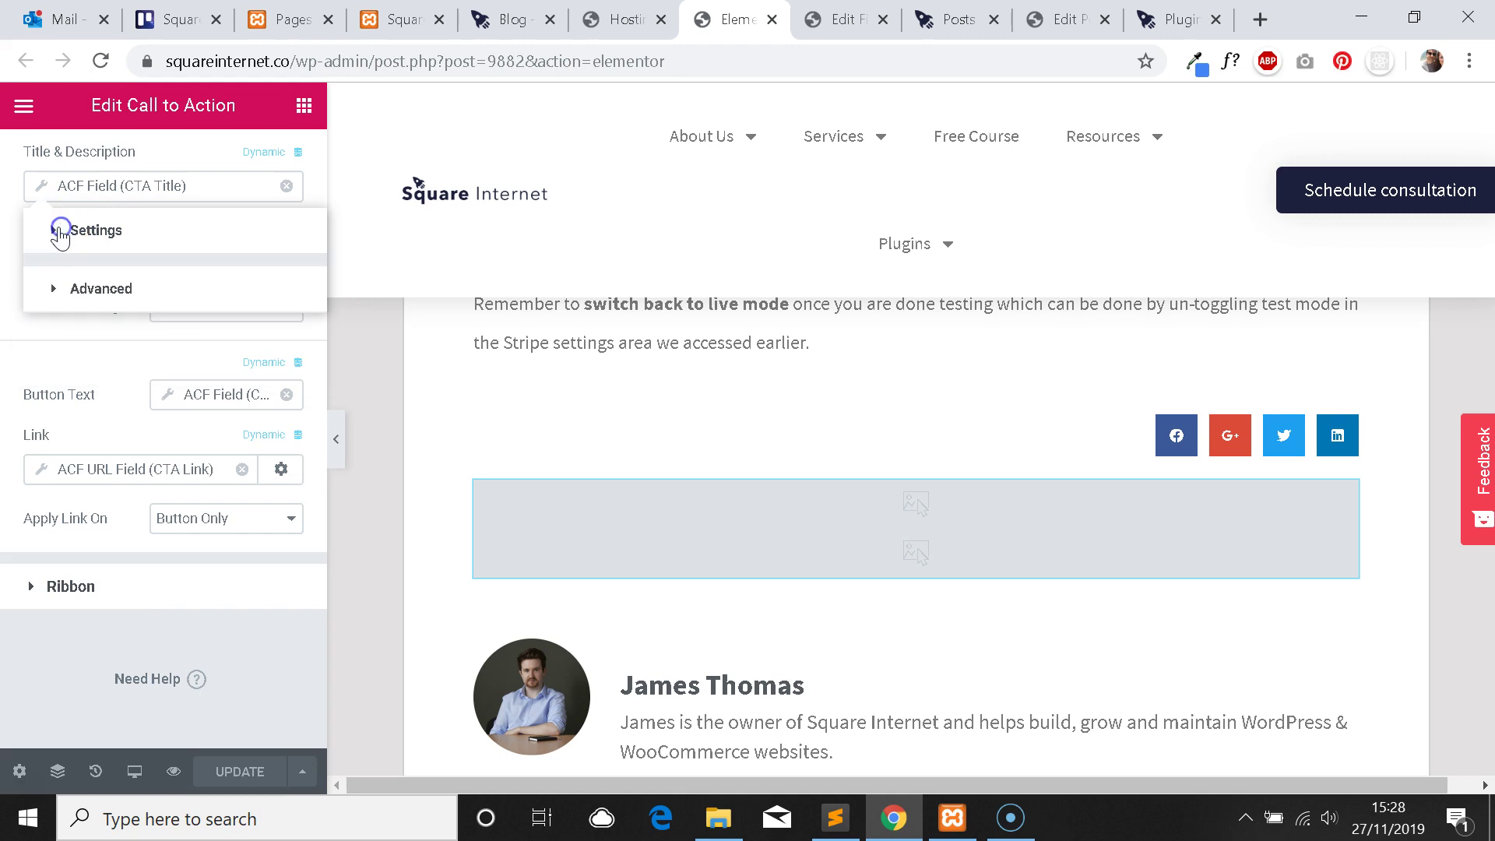
{"action": "left_click", "coordinate": [184, 187]}
{"action": "left_click", "coordinate": [288, 186]}
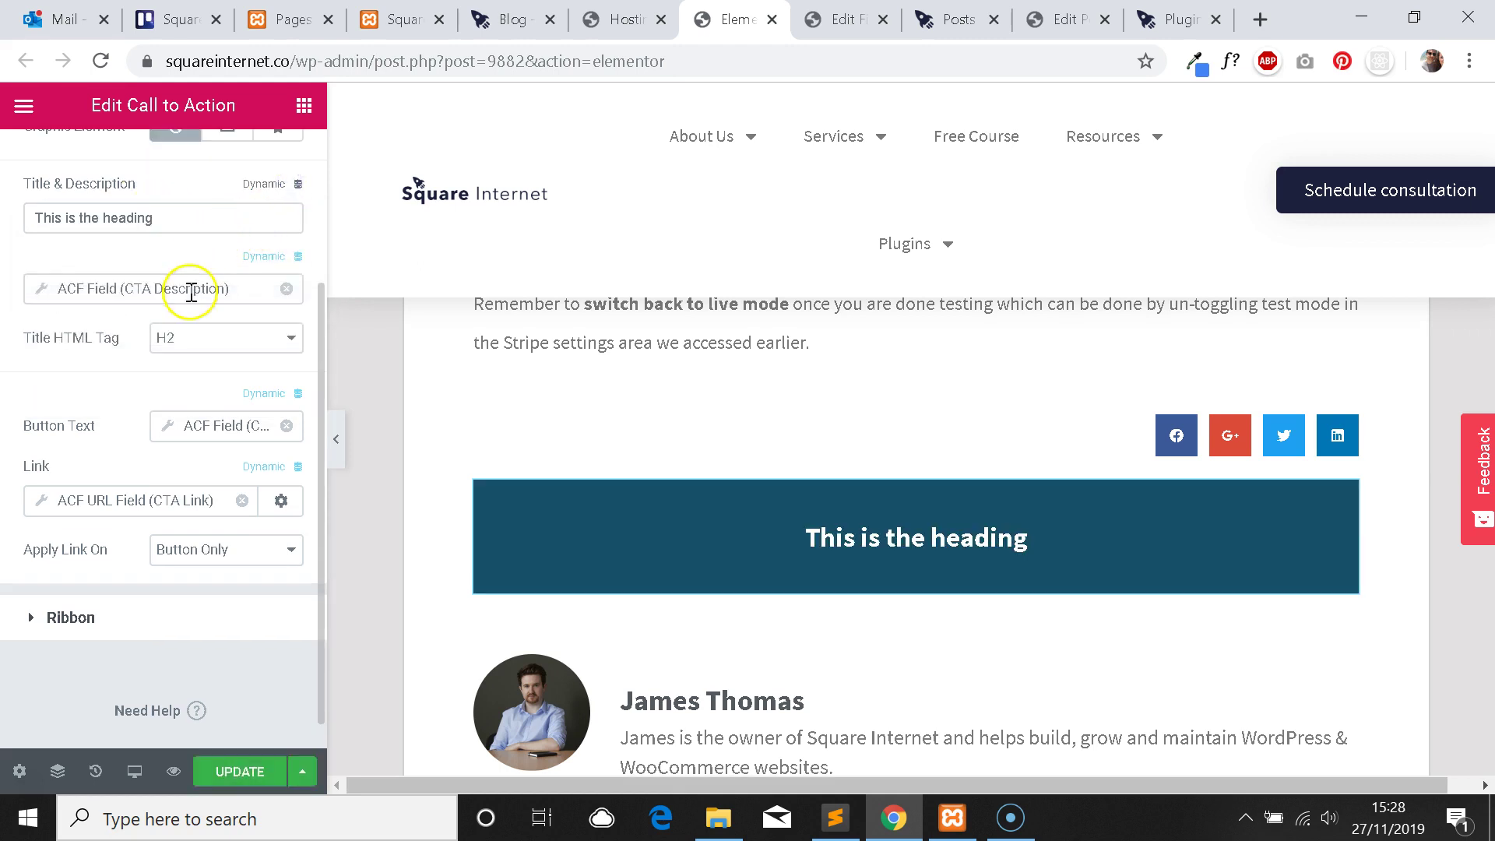
Insert a generic ACF Field dynamic tag into the title, leaving its Key empty.
{"action": "scroll", "coordinate": [194, 294], "scroll_direction": "up", "scroll_amount": 3}
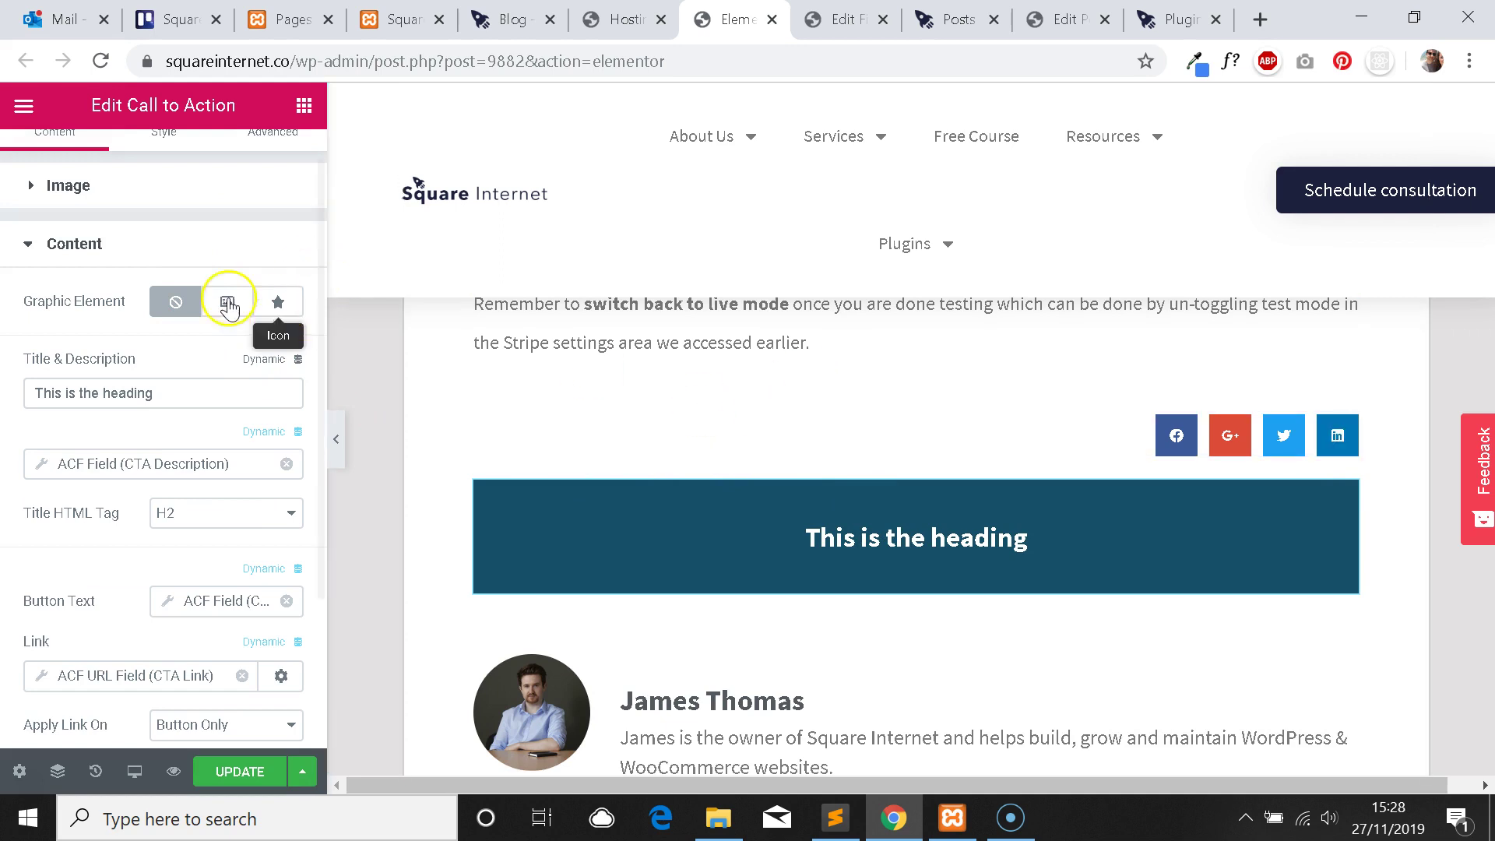
{"action": "left_click_drag", "start_coordinate": [146, 398], "coordinate": [85, 387]}
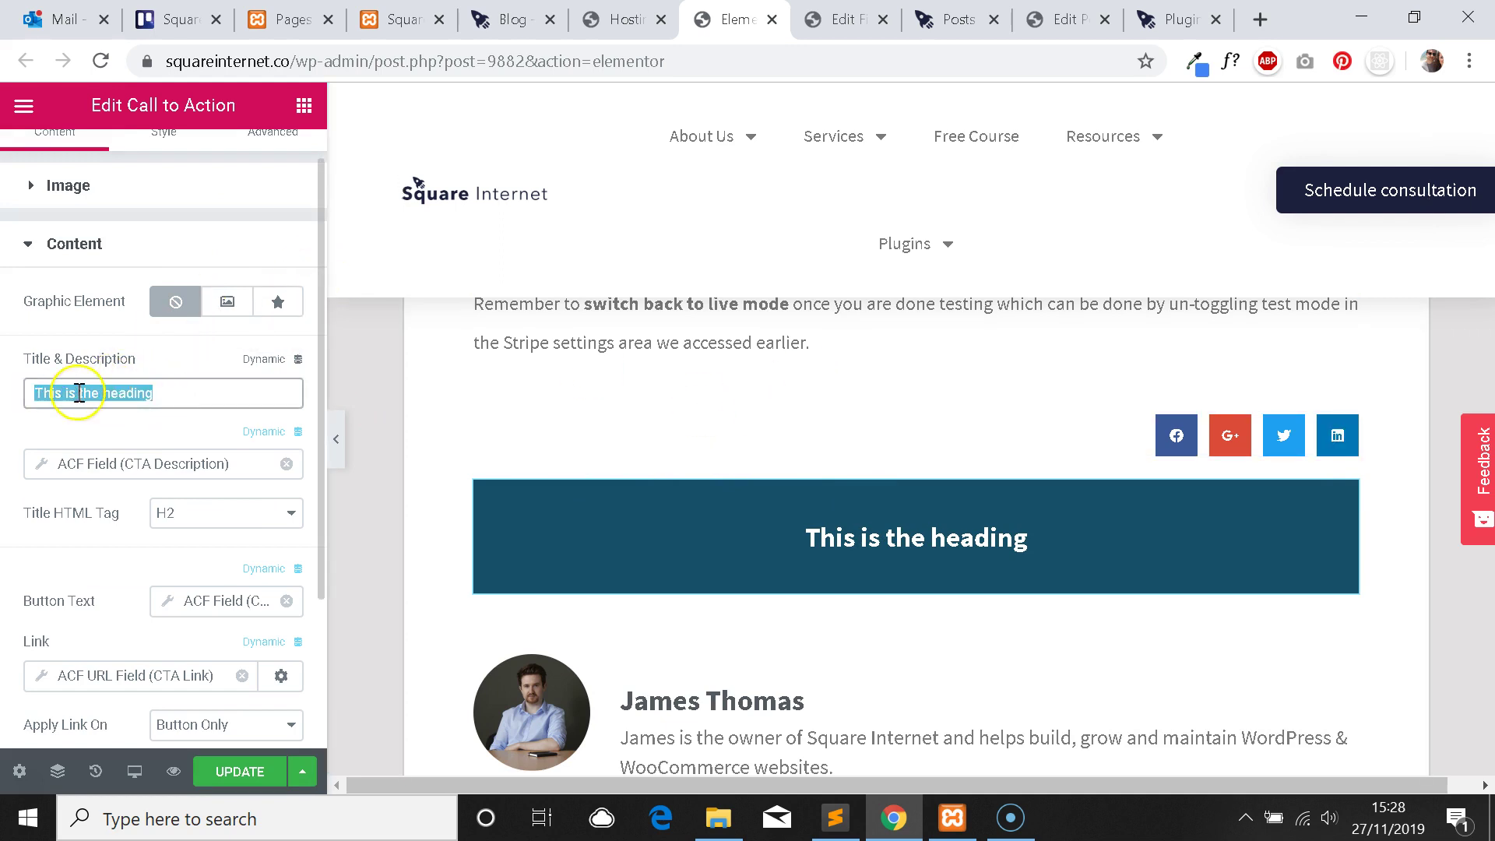
{"action": "left_click", "coordinate": [150, 390]}
{"action": "triple_click", "coordinate": [187, 395]}
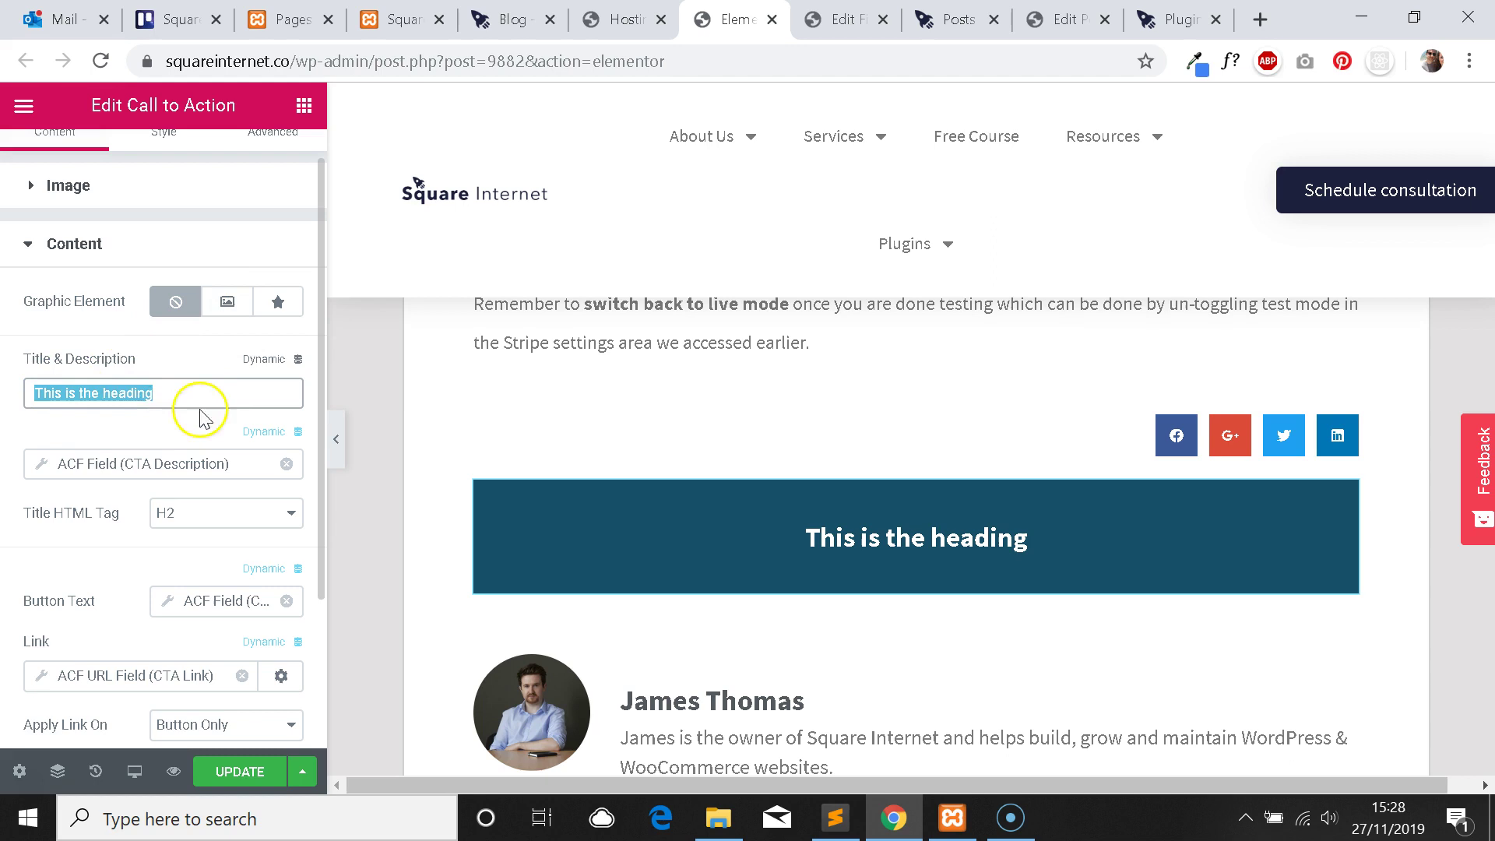
{"action": "left_click", "coordinate": [297, 360]}
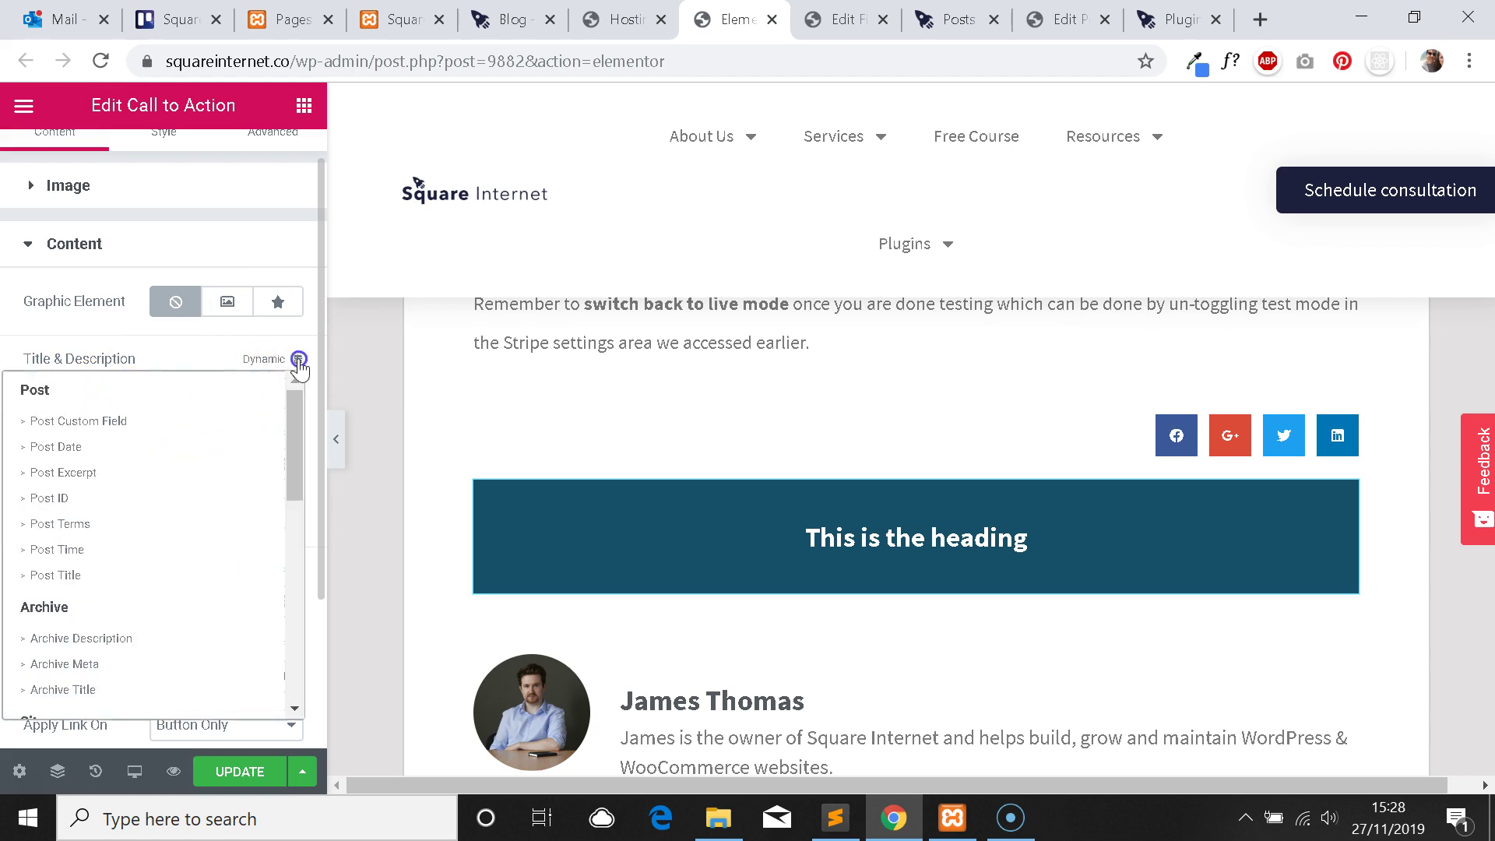
{"action": "scroll", "coordinate": [220, 465], "scroll_direction": "down", "scroll_amount": 5}
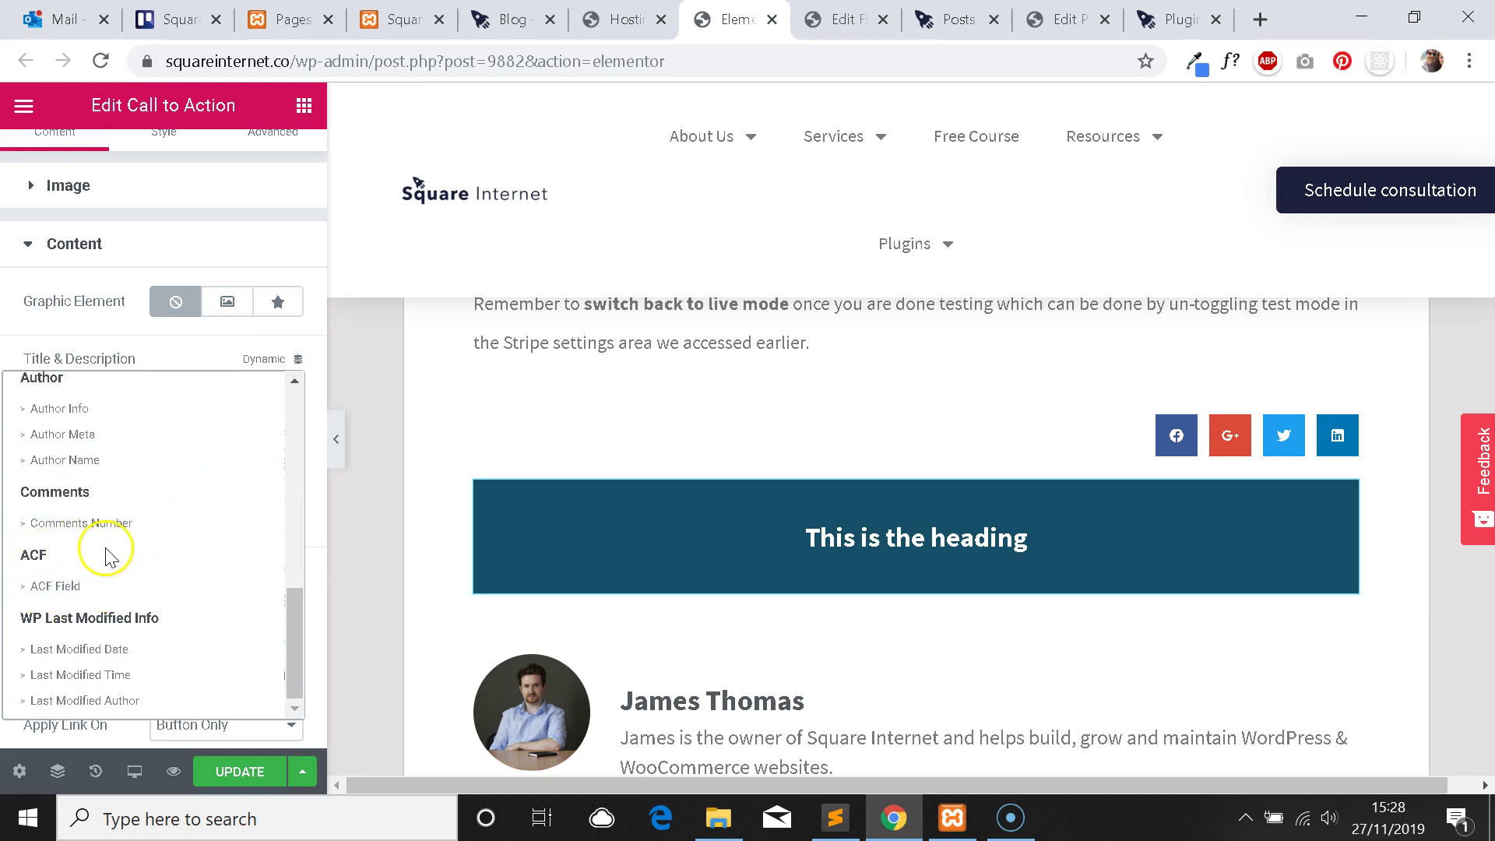
{"action": "scroll", "coordinate": [105, 522], "scroll_direction": "up", "scroll_amount": 3}
{"action": "scroll", "coordinate": [104, 491], "scroll_direction": "up", "scroll_amount": 5}
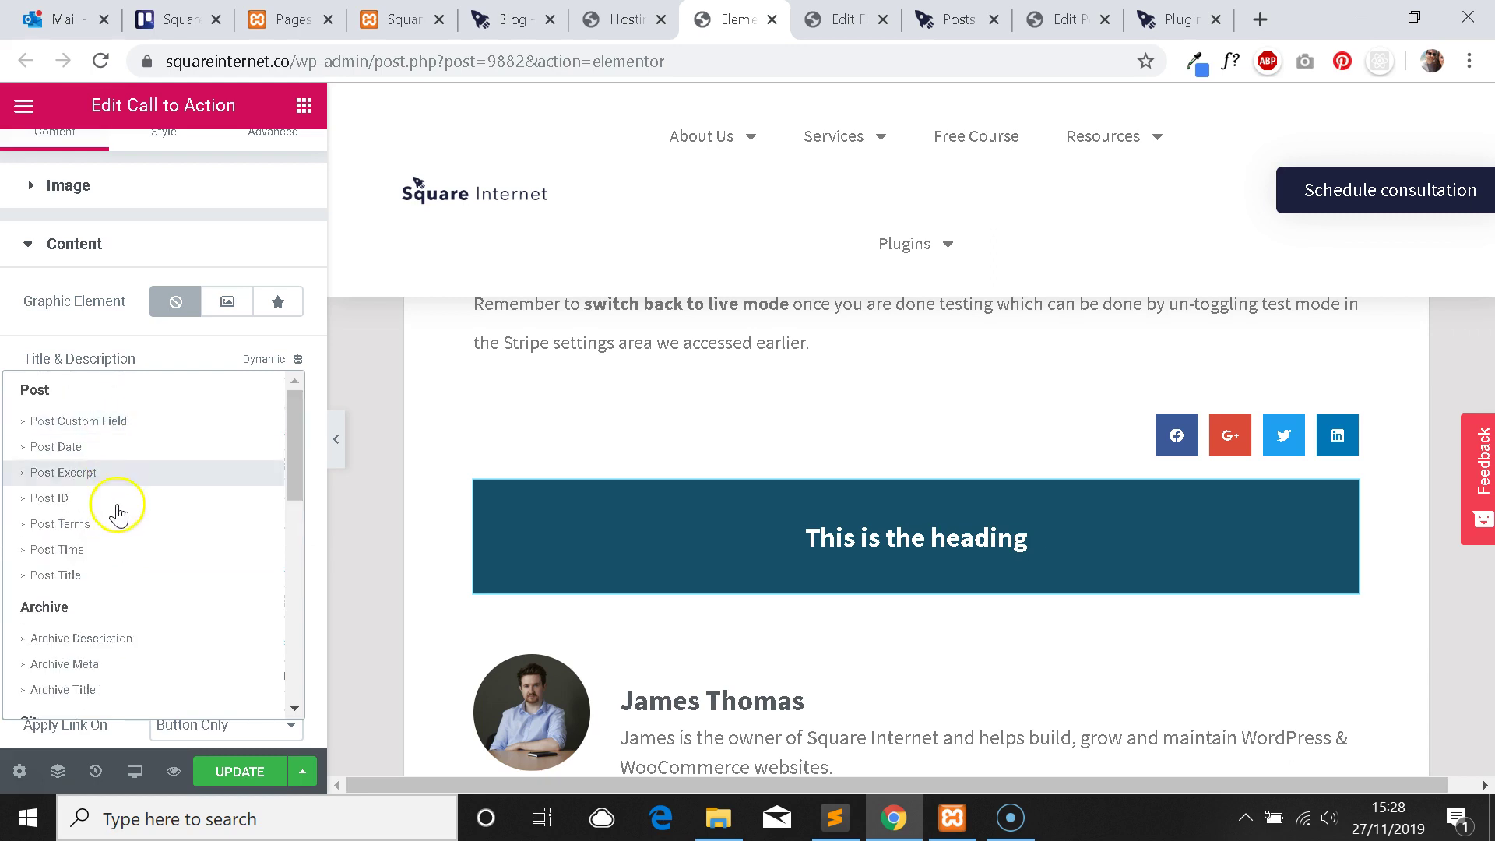
{"action": "scroll", "coordinate": [120, 511], "scroll_direction": "down", "scroll_amount": 4}
{"action": "scroll", "coordinate": [124, 475], "scroll_direction": "down", "scroll_amount": 3}
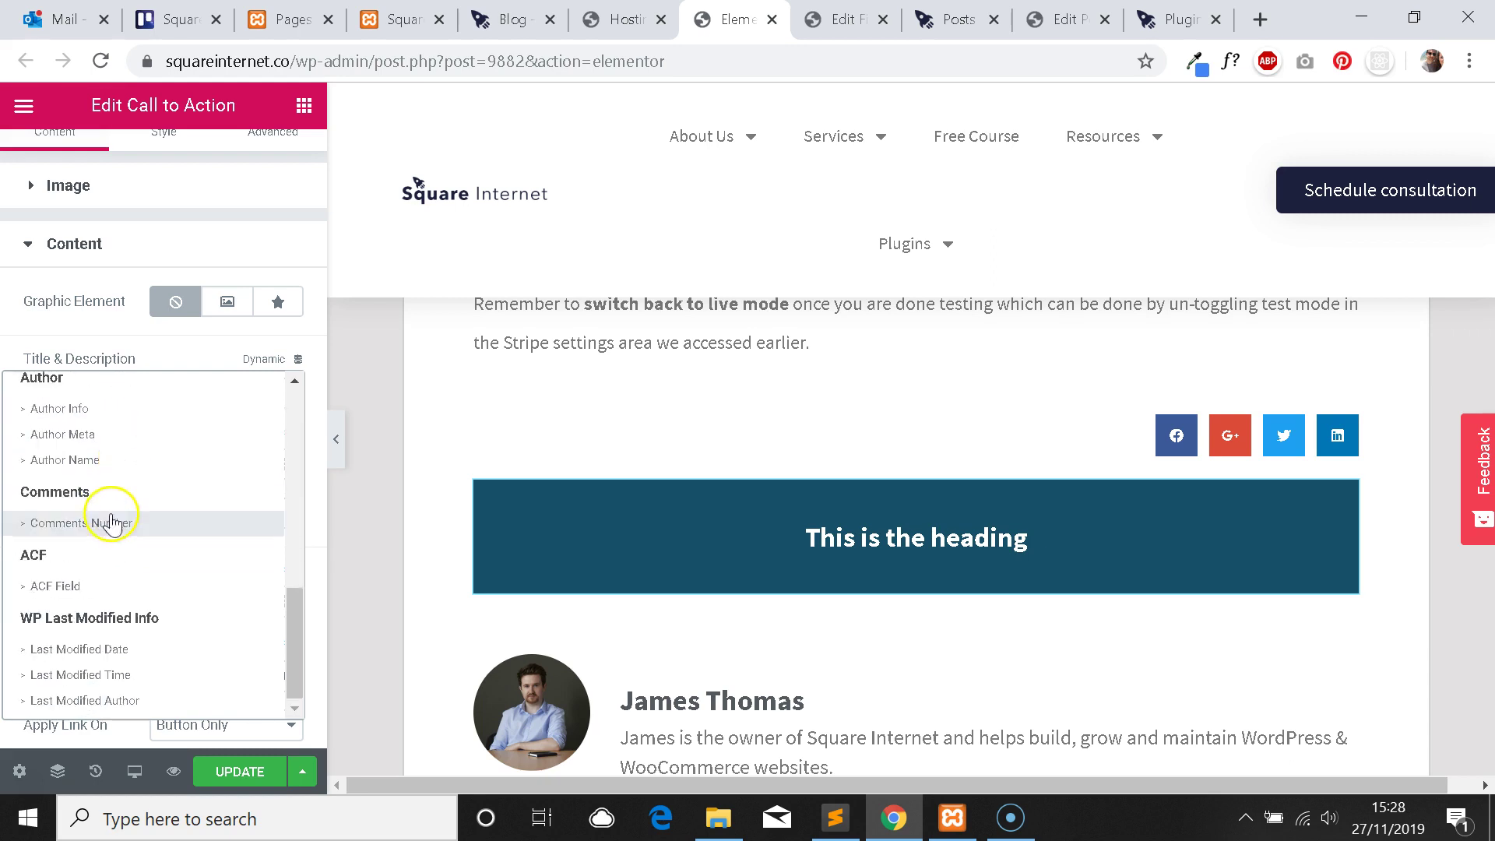
{"action": "left_click", "coordinate": [58, 587]}
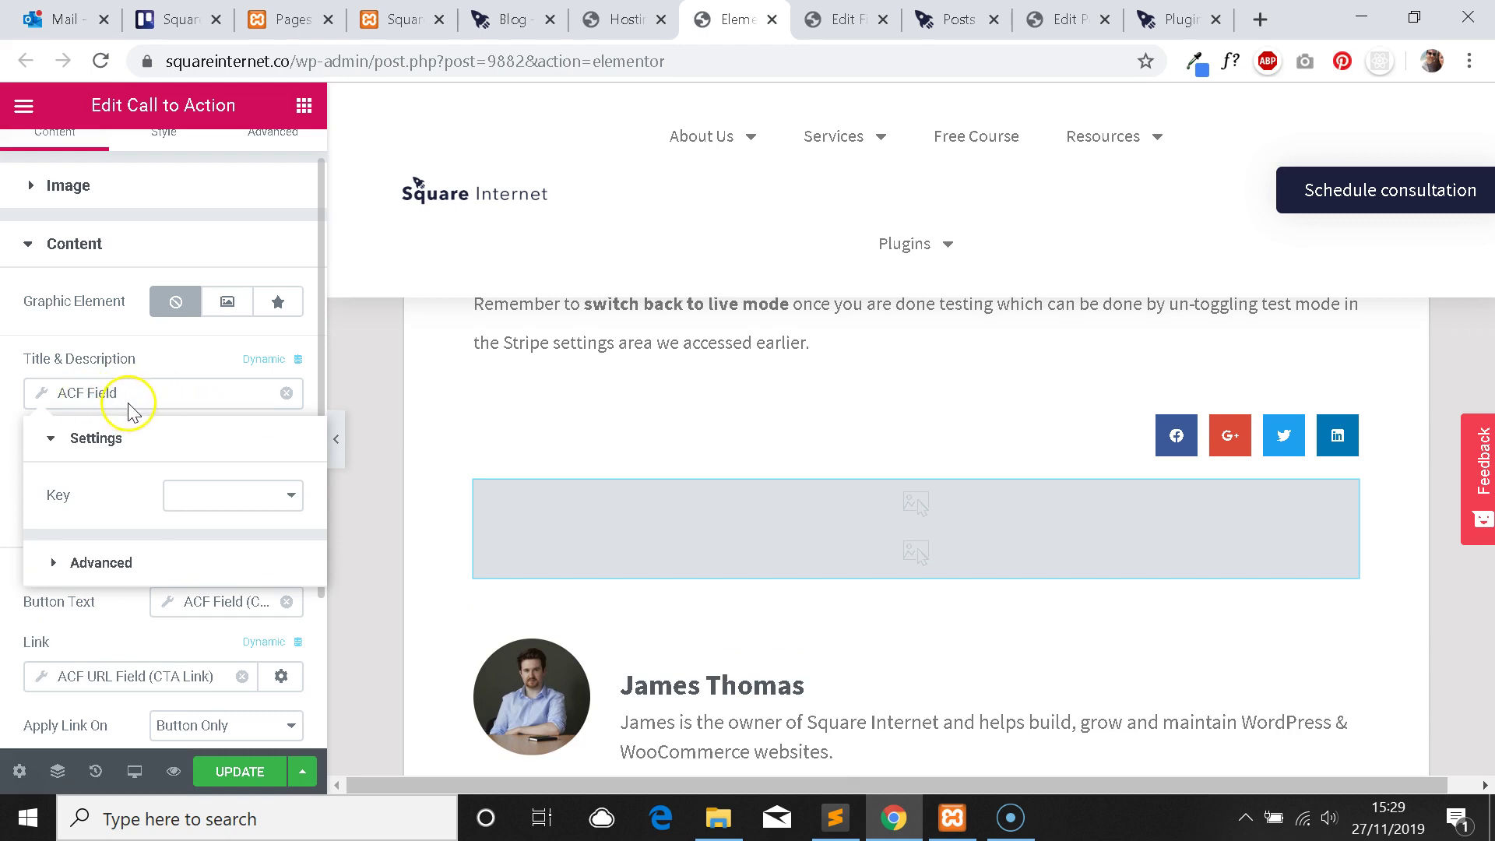
Set the title's ACF Field tag Key to CTA Title and close the tag settings.
{"action": "left_click", "coordinate": [272, 497]}
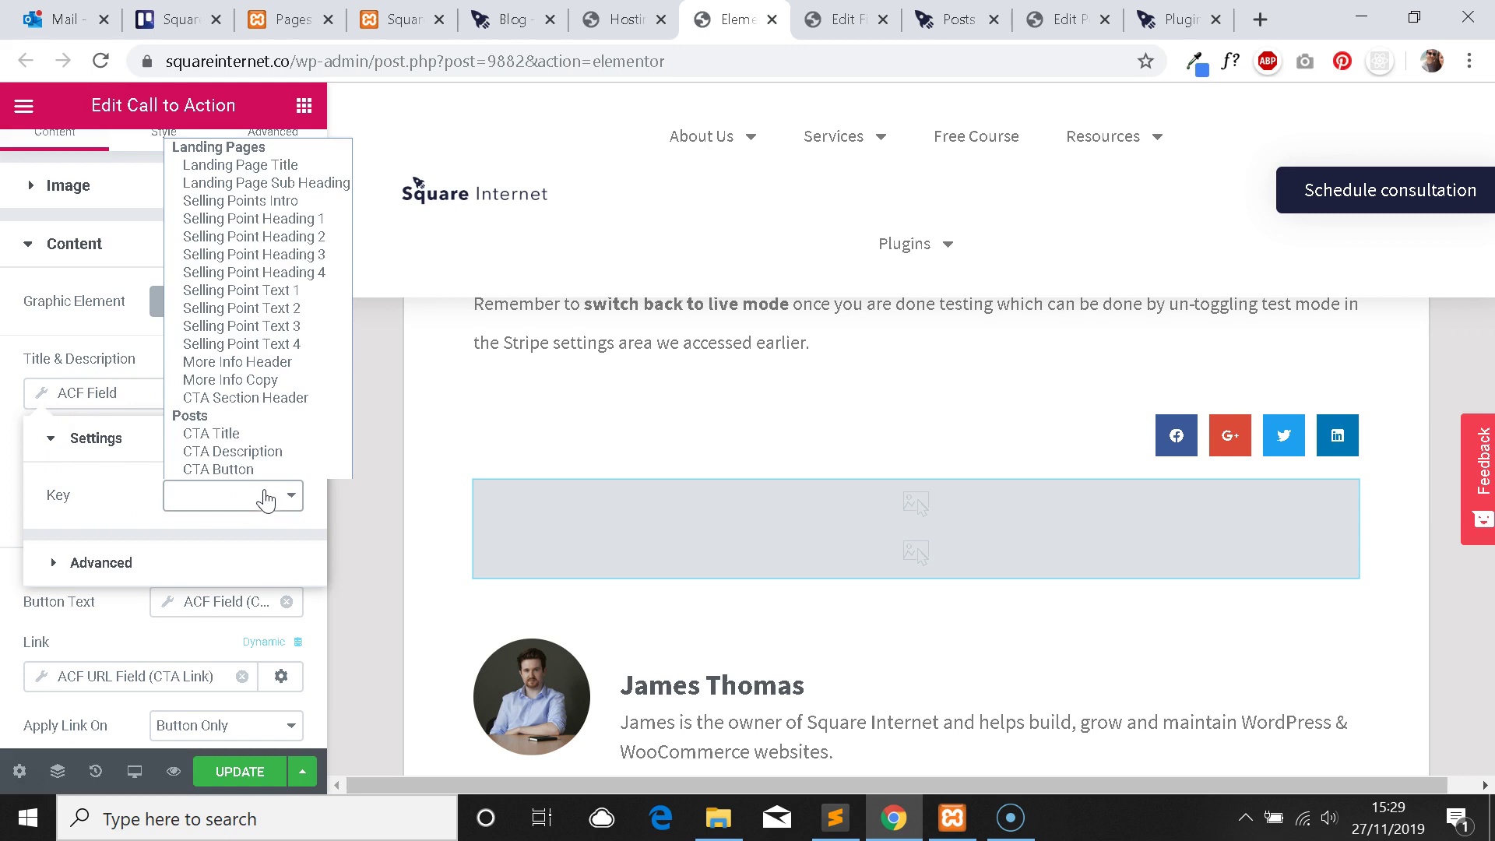
{"action": "left_click", "coordinate": [235, 434]}
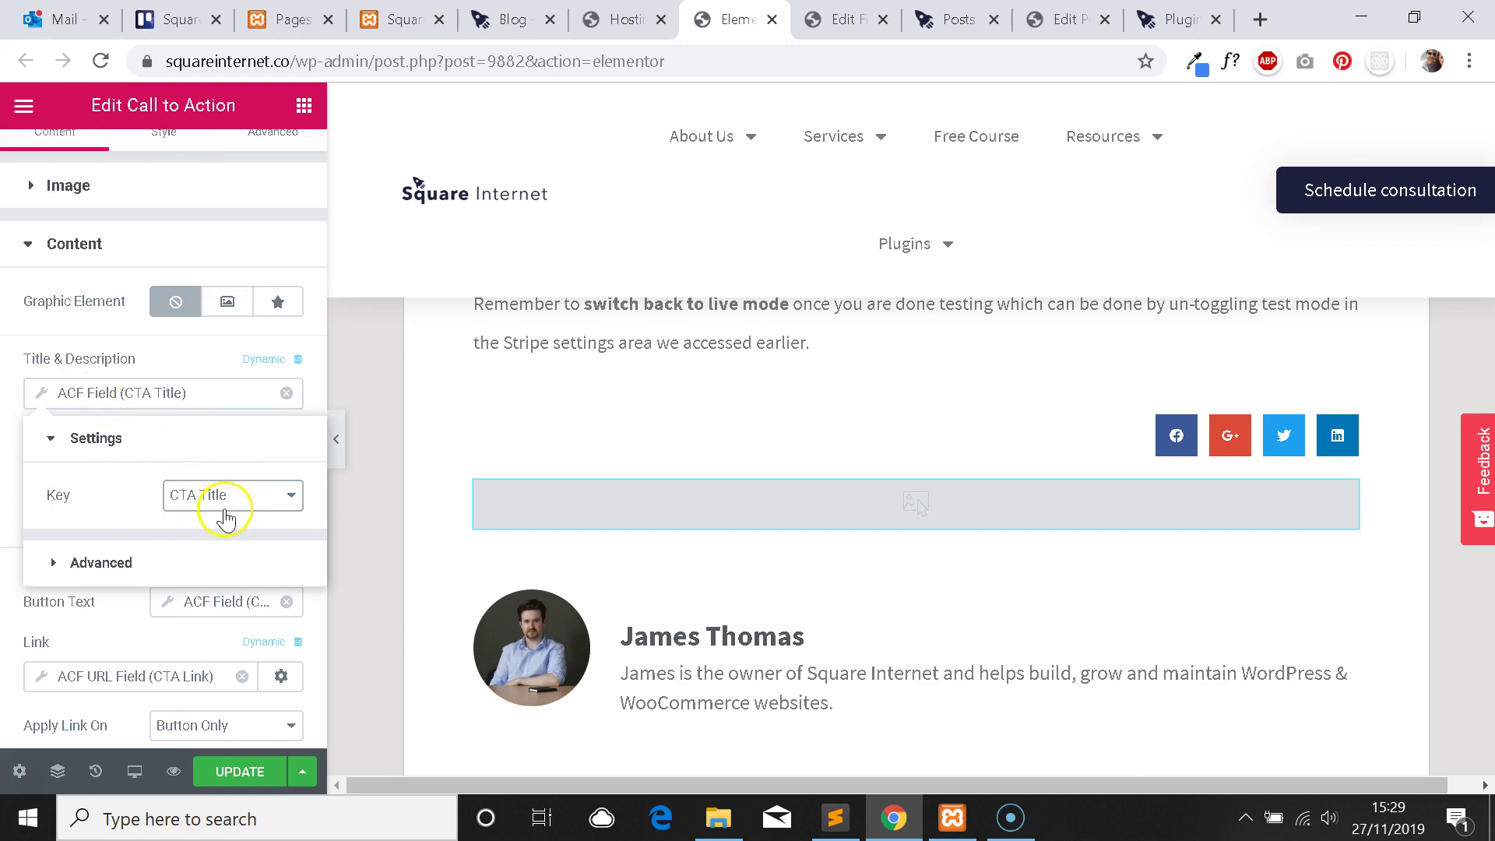
{"action": "left_click", "coordinate": [223, 403]}
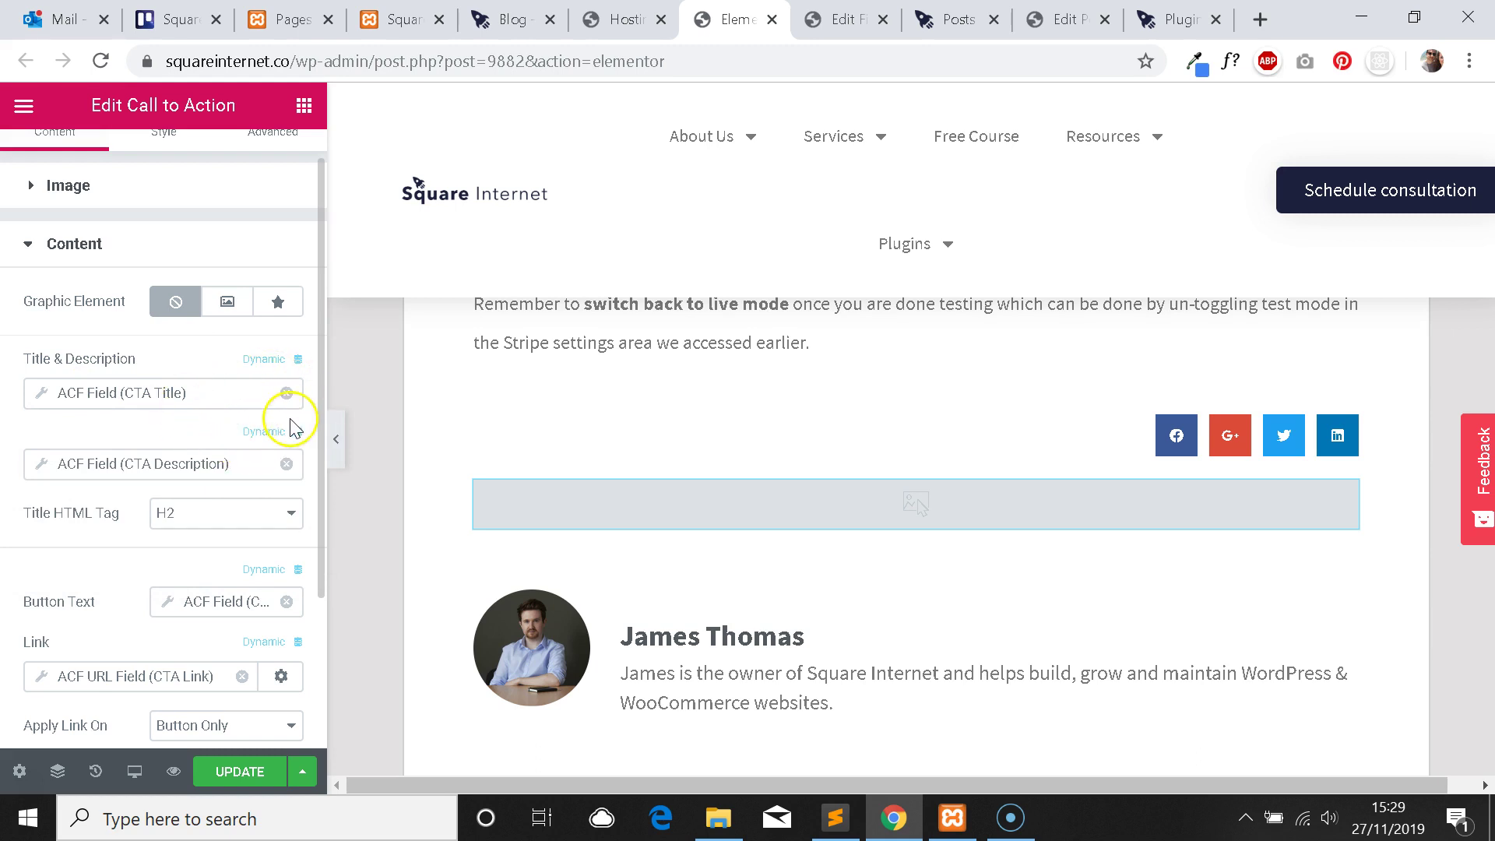
Check the post's CTA field values, the ACF field group and the installed Advanced Custom Fields 5.8.7 plugin.
{"action": "left_click", "coordinate": [947, 19]}
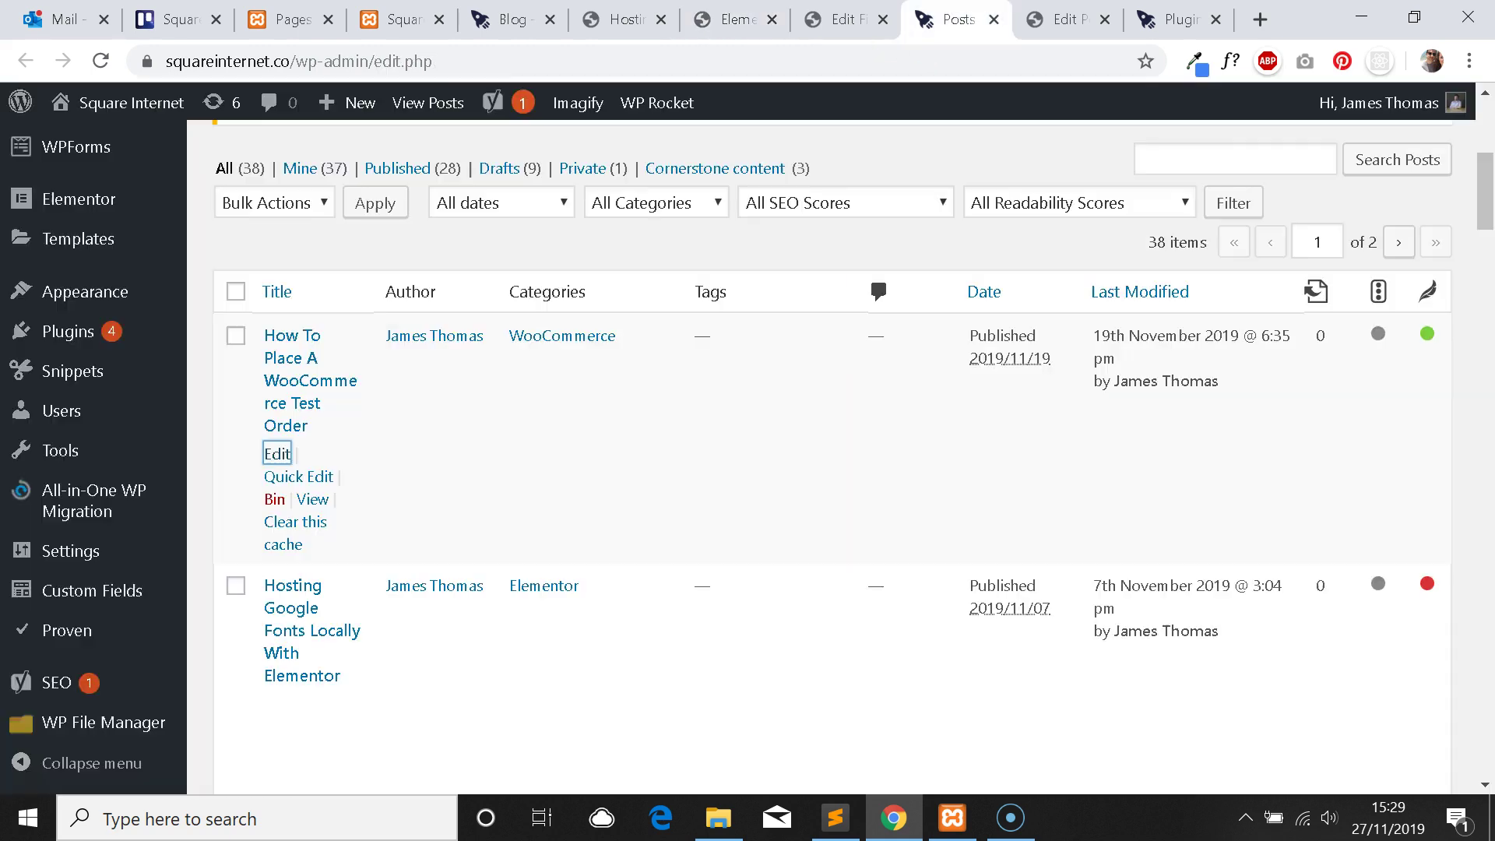
{"action": "left_click", "coordinate": [1059, 18]}
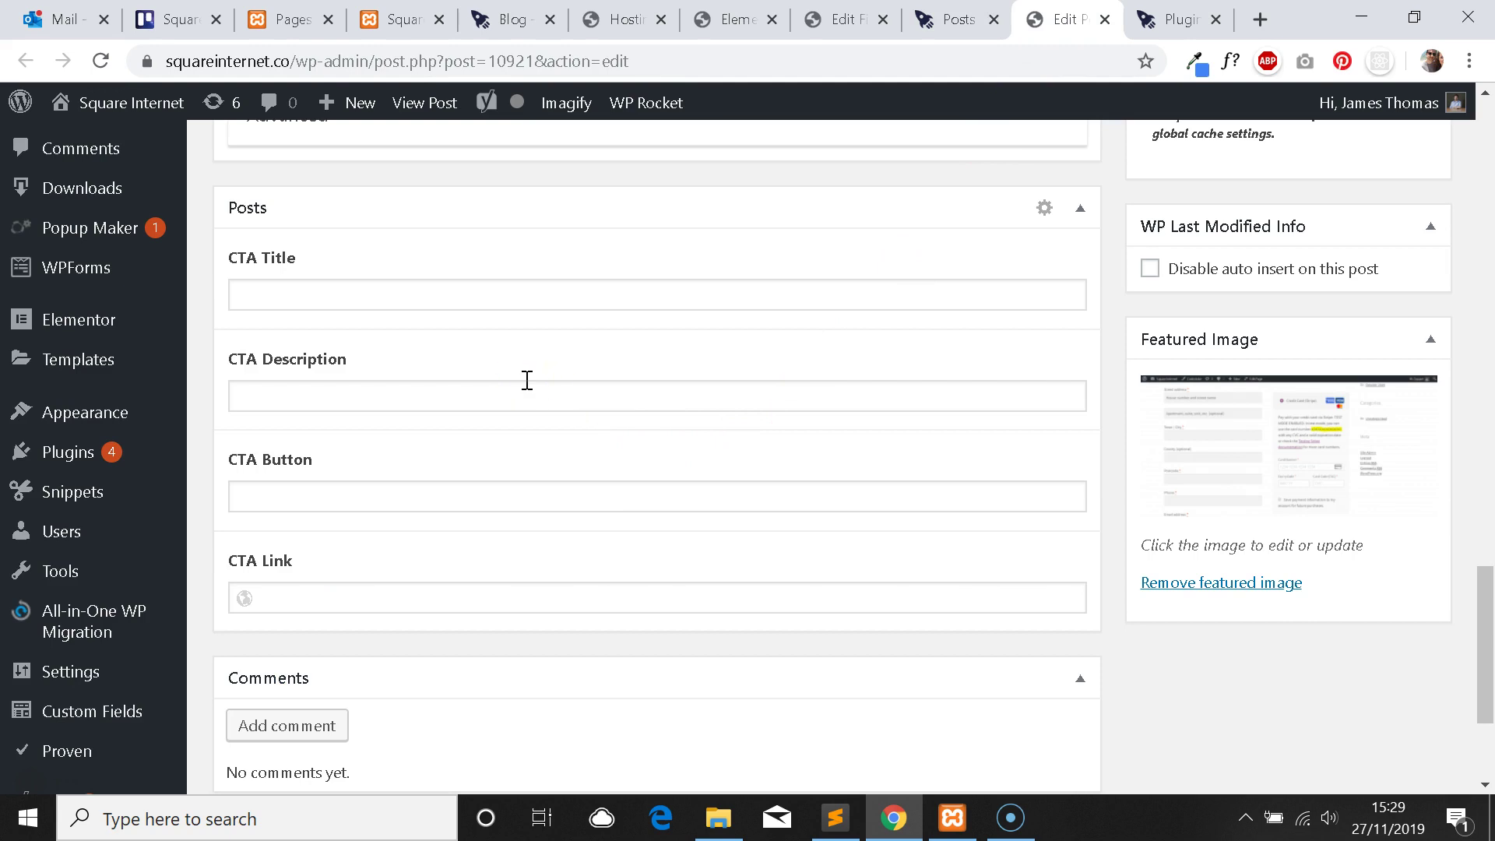
{"action": "scroll", "coordinate": [948, 85], "scroll_direction": "up", "scroll_amount": 5}
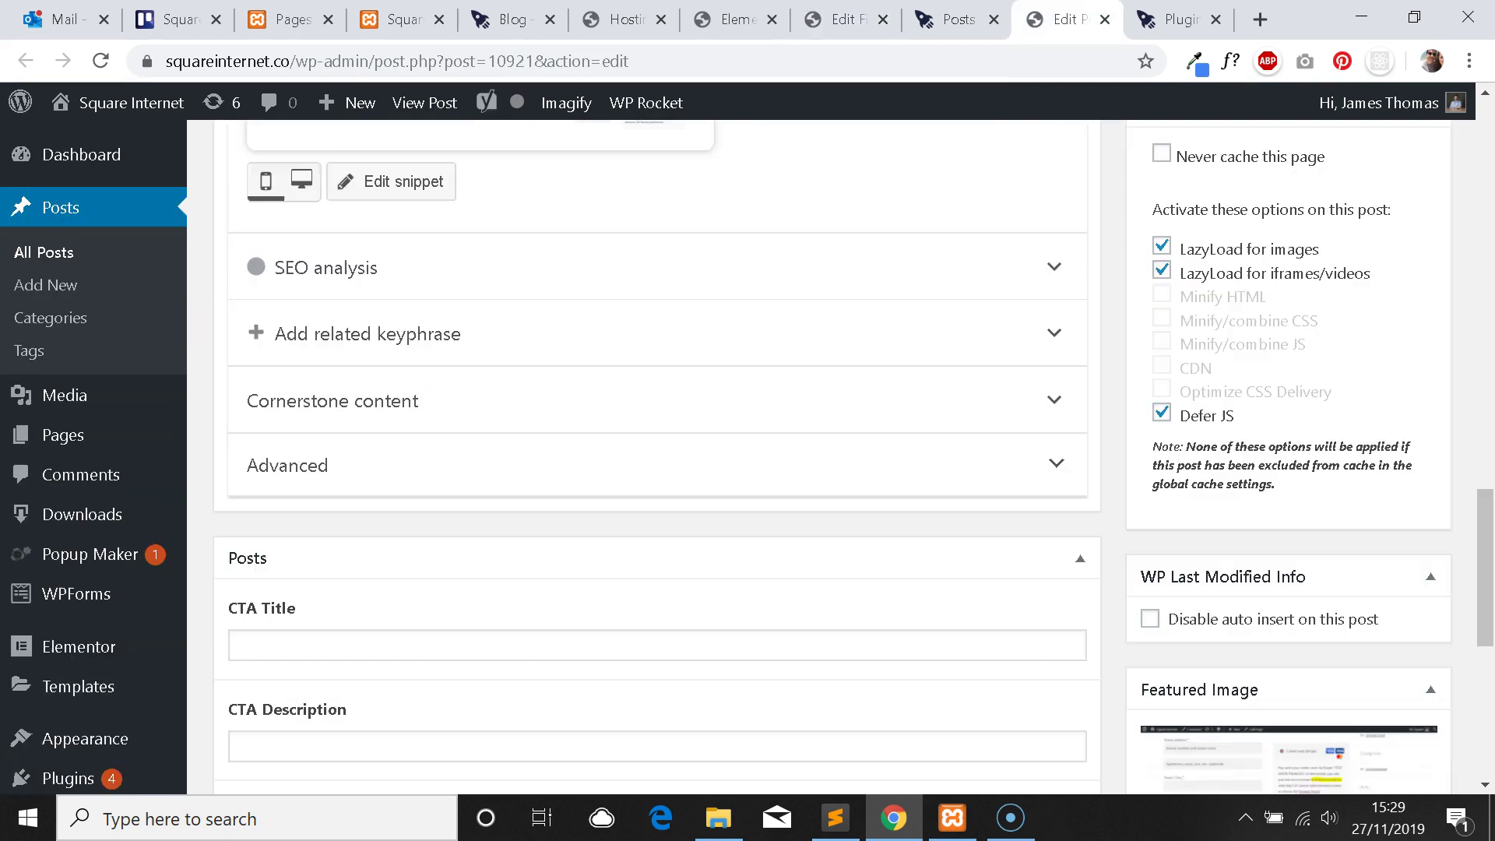
{"action": "scroll", "coordinate": [918, 268], "scroll_direction": "down", "scroll_amount": 2}
{"action": "left_click", "coordinate": [1176, 19]}
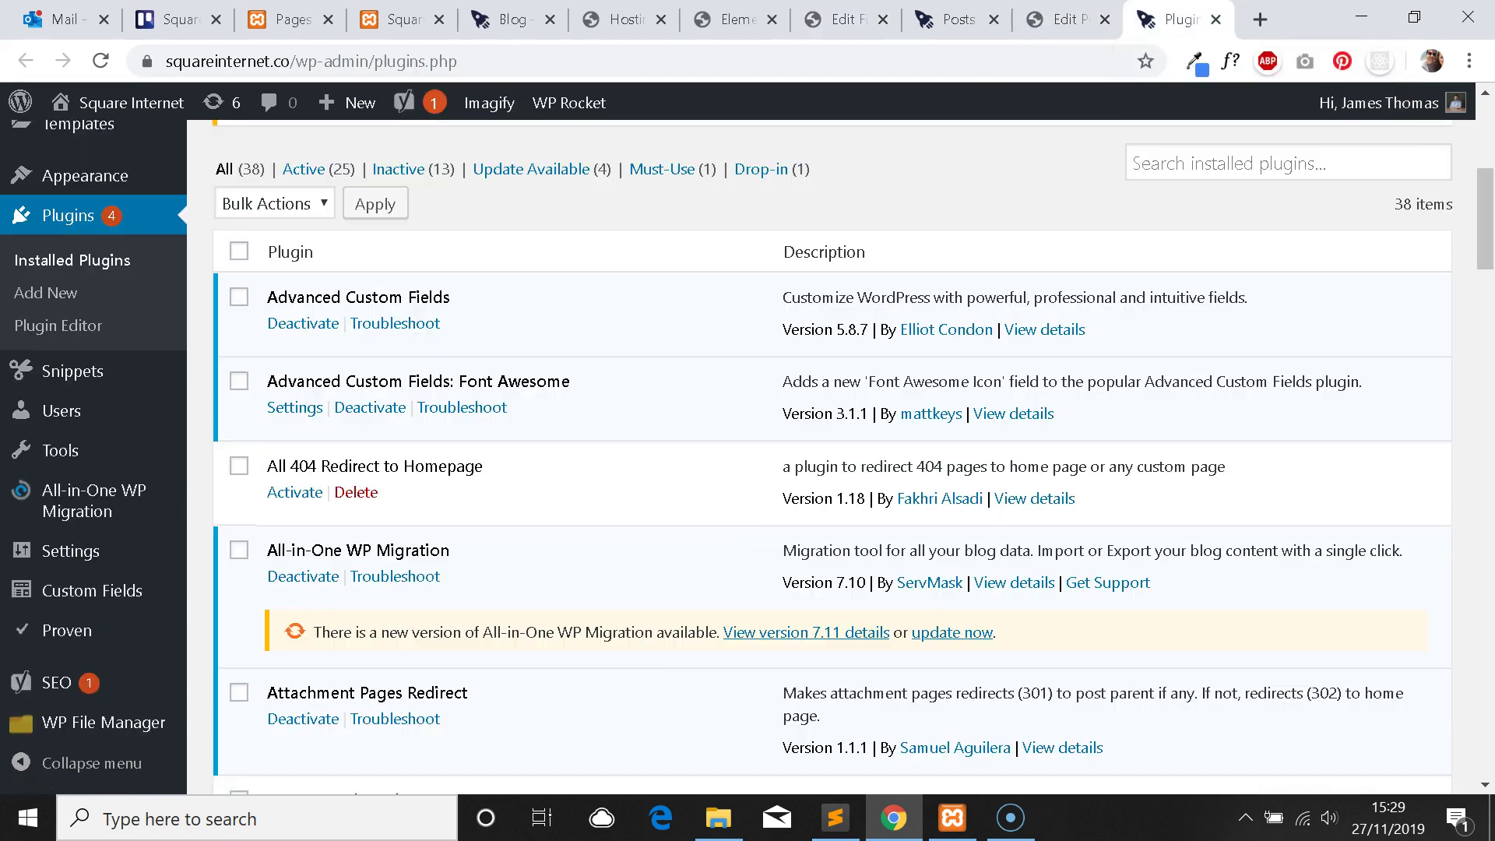
{"action": "key", "text": "ctrl+shift+Tab"}
{"action": "key", "text": "ctrl+shift+Tab"}
{"action": "key", "text": "ctrl+shift+Tab"}
{"action": "key", "text": "ctrl+shift+Tab"}
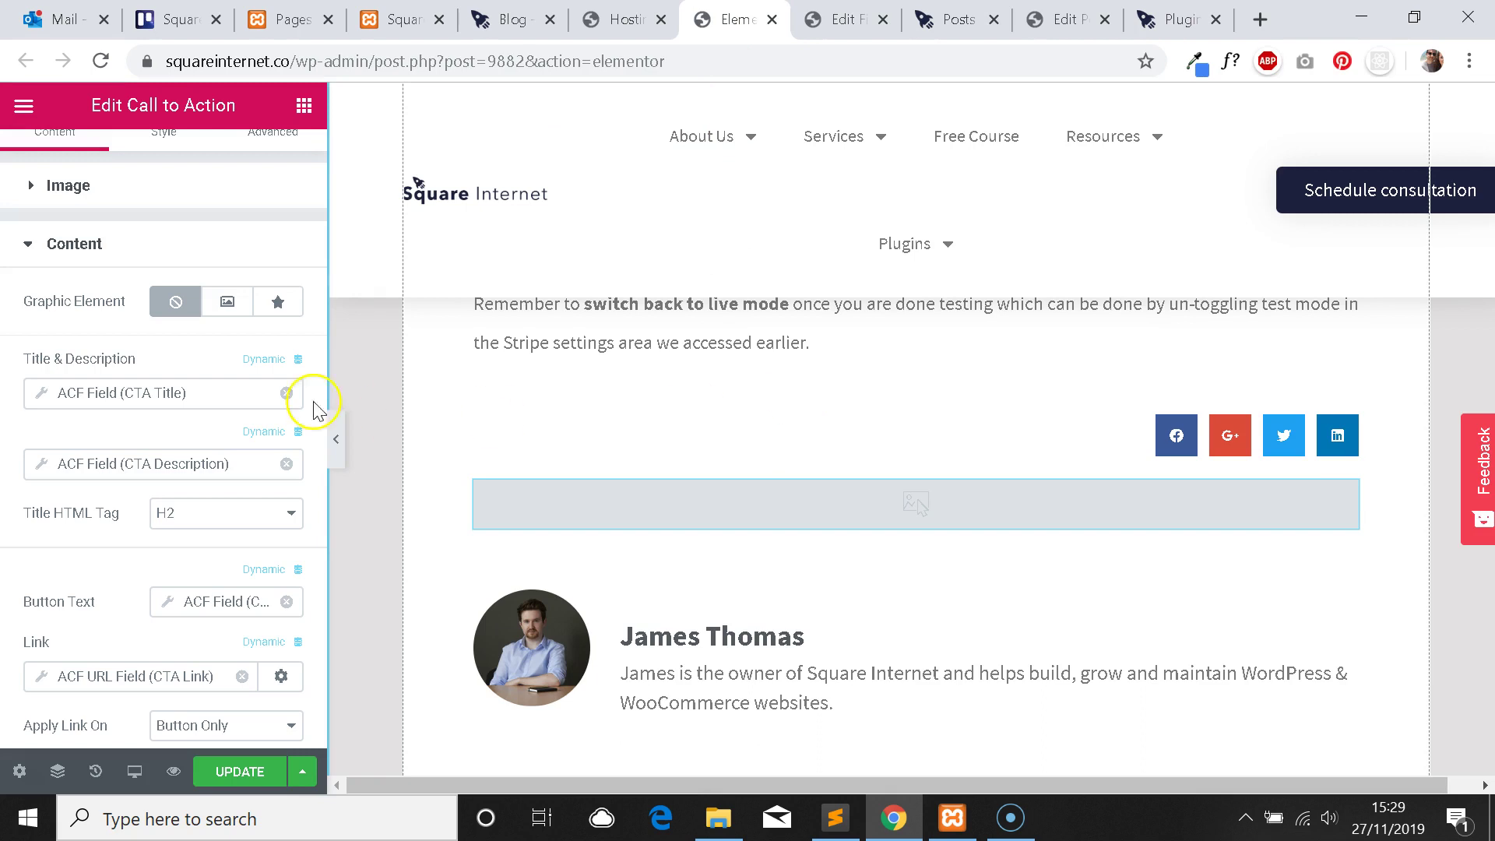
Select the call-to-action widget and remove the ACF dynamic tag from its title.
{"action": "scroll", "coordinate": [218, 374], "scroll_direction": "down", "scroll_amount": 3}
{"action": "scroll", "coordinate": [300, 401], "scroll_direction": "up", "scroll_amount": 3}
{"action": "scroll", "coordinate": [828, 457], "scroll_direction": "down", "scroll_amount": 2}
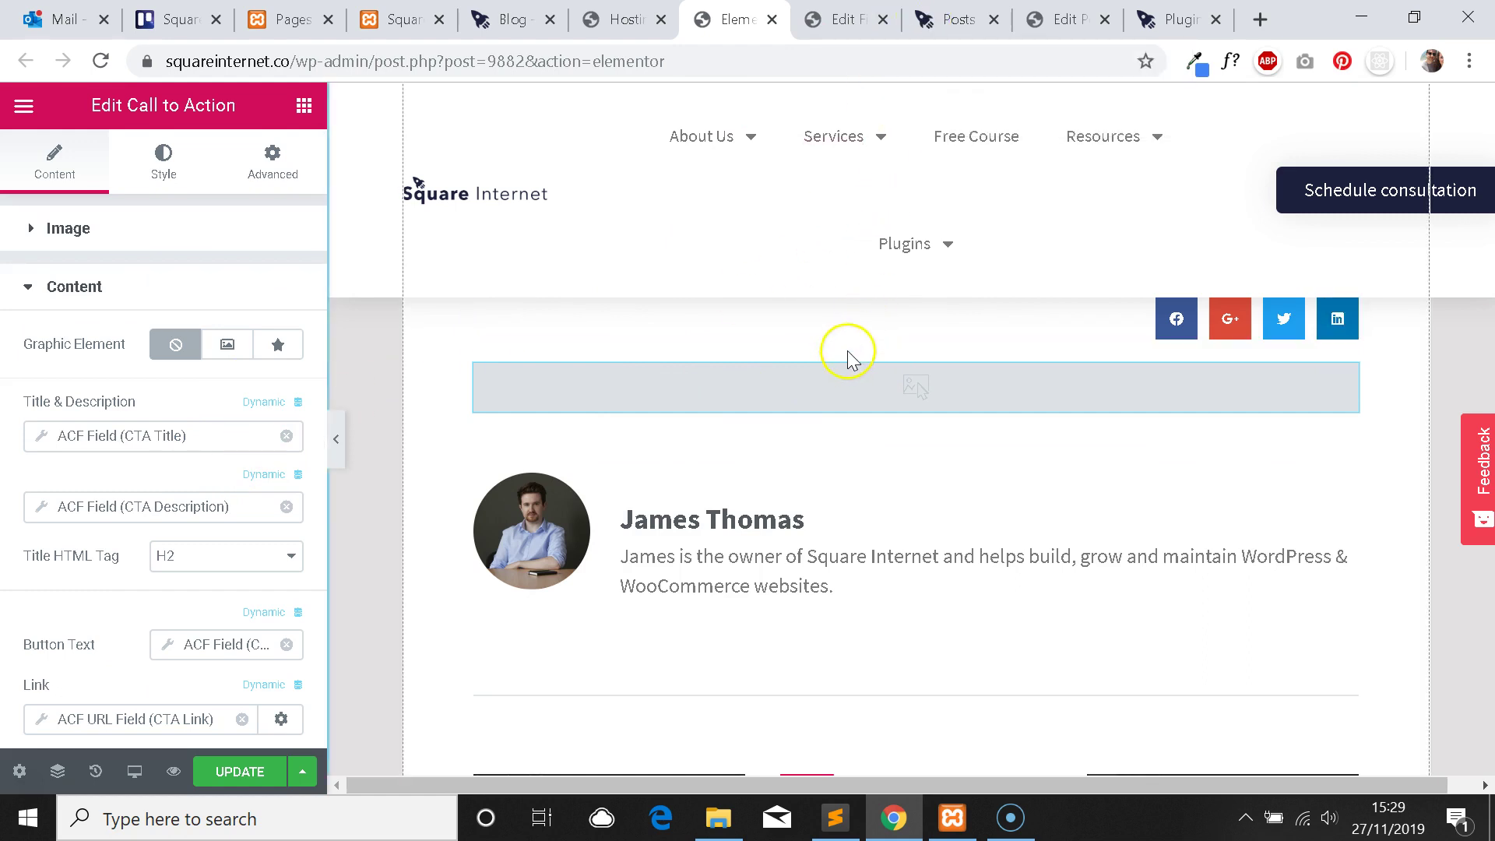
{"action": "scroll", "coordinate": [845, 342], "scroll_direction": "down", "scroll_amount": 2}
{"action": "scroll", "coordinate": [946, 459], "scroll_direction": "up", "scroll_amount": 4}
{"action": "scroll", "coordinate": [951, 487], "scroll_direction": "down", "scroll_amount": 4}
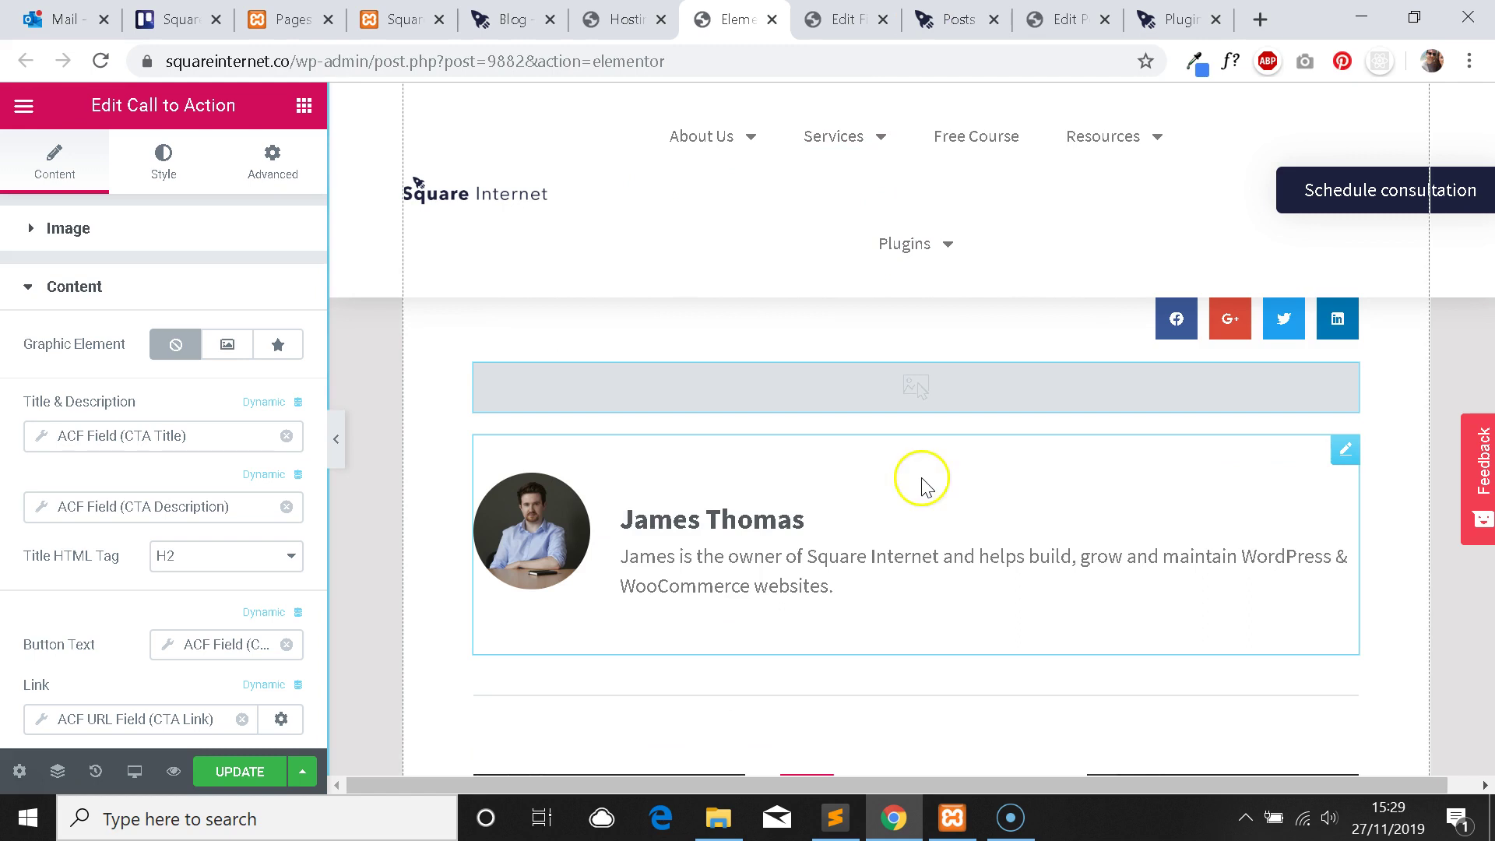
{"action": "scroll", "coordinate": [926, 486], "scroll_direction": "up", "scroll_amount": 2}
{"action": "left_click", "coordinate": [903, 519]}
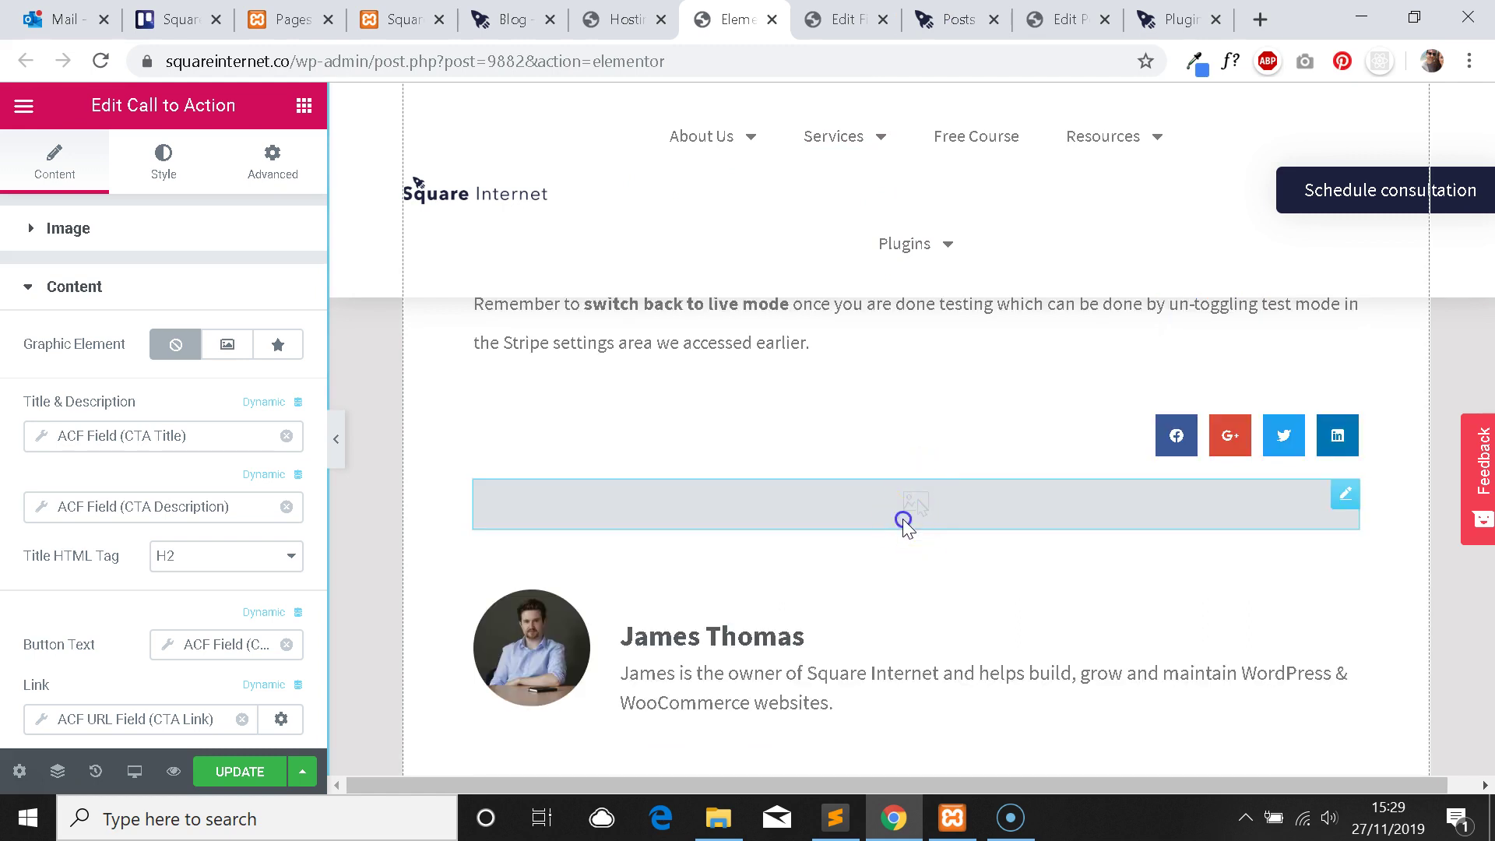
{"action": "scroll", "coordinate": [260, 414], "scroll_direction": "down", "scroll_amount": 2}
{"action": "scroll", "coordinate": [243, 411], "scroll_direction": "up", "scroll_amount": 2}
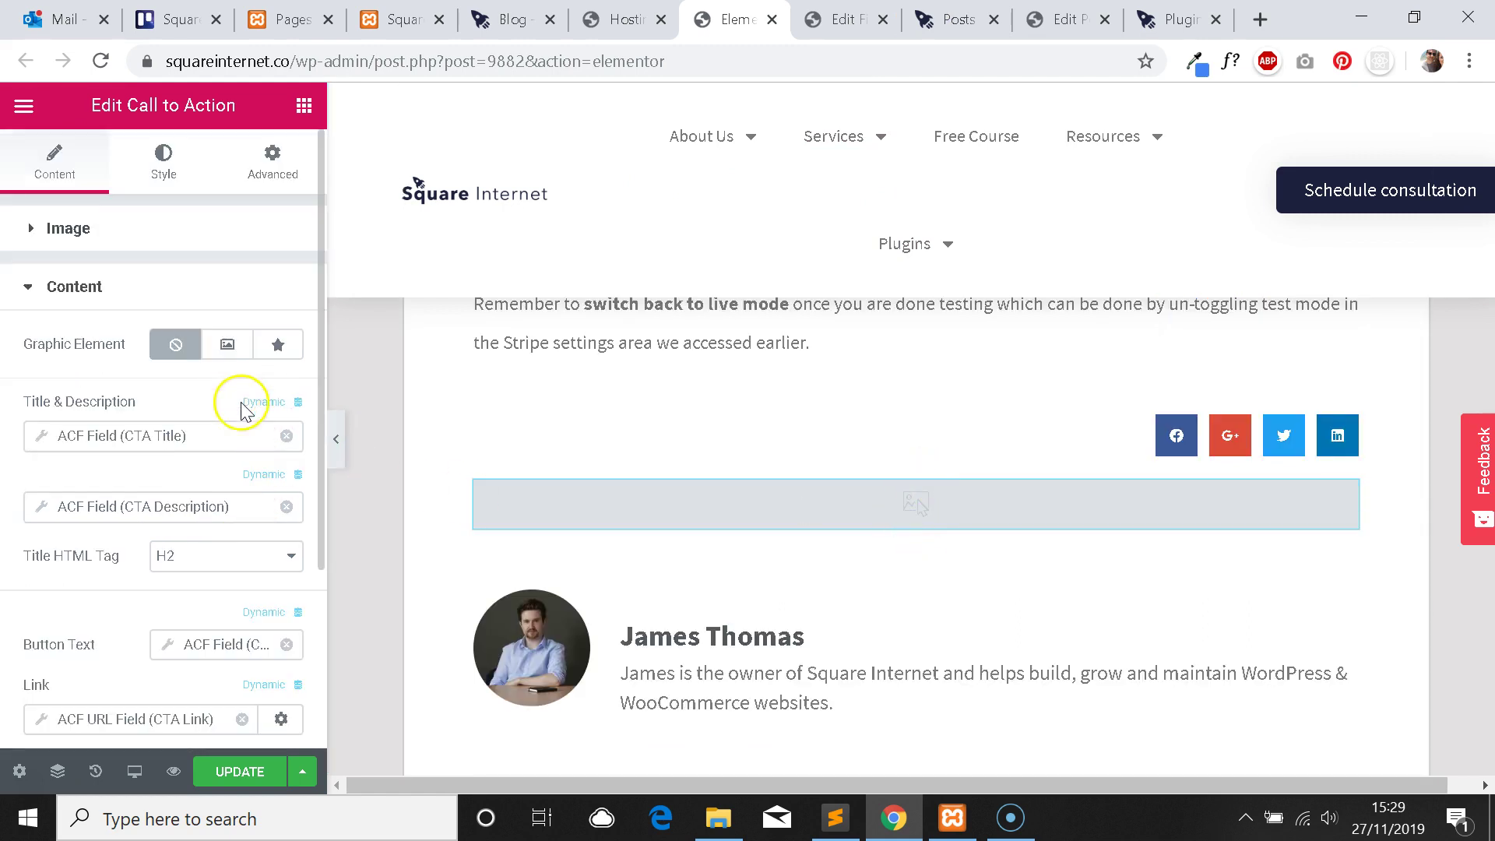
{"action": "left_click", "coordinate": [294, 436]}
Remove the ACF dynamic tags from the description, button text and link.
{"action": "left_click", "coordinate": [287, 507]}
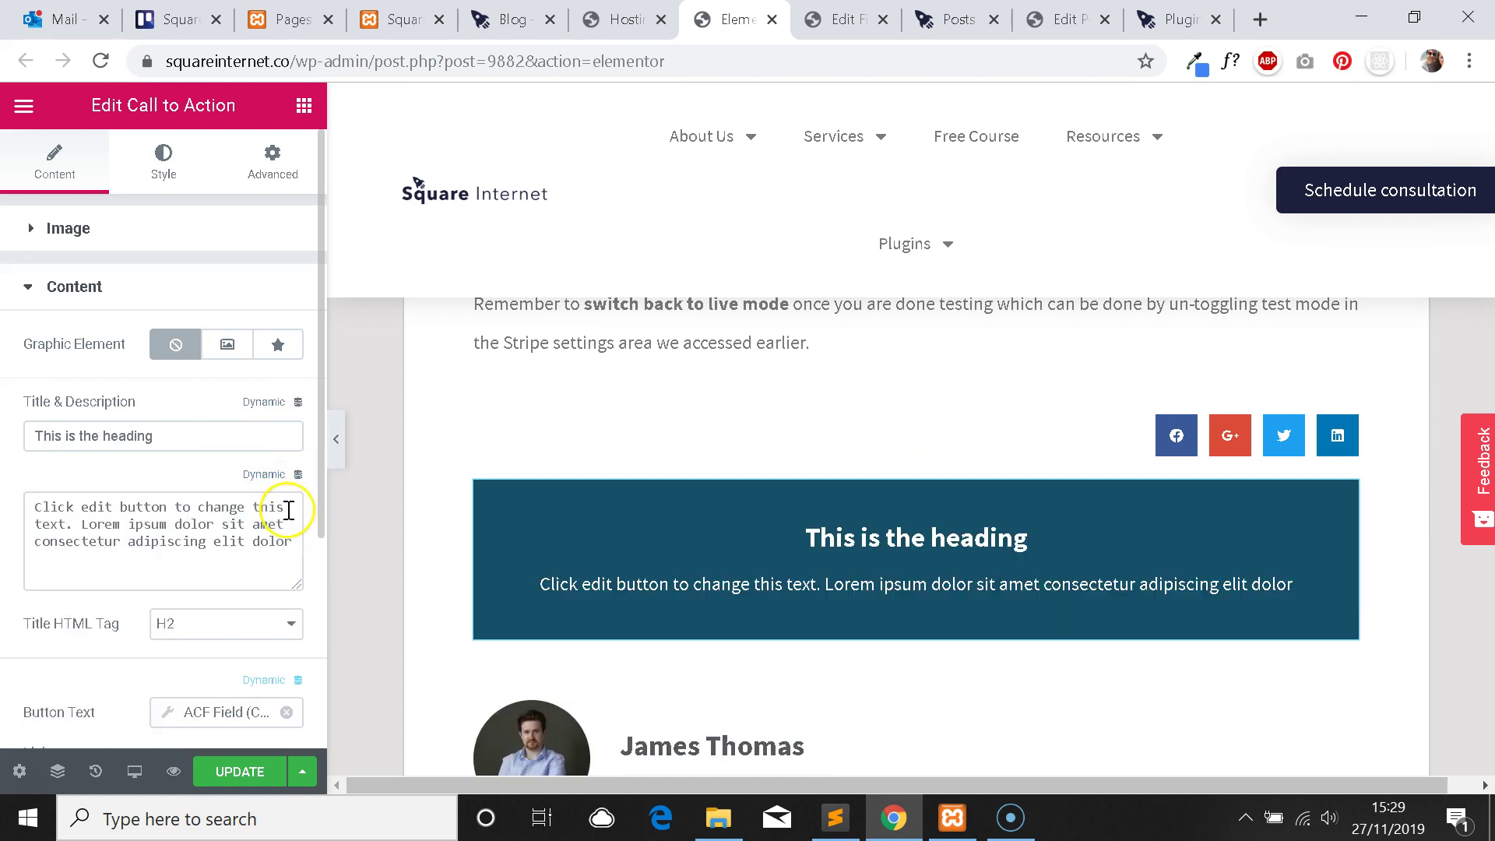
{"action": "scroll", "coordinate": [277, 529], "scroll_direction": "down", "scroll_amount": 2}
{"action": "left_click", "coordinate": [286, 537]}
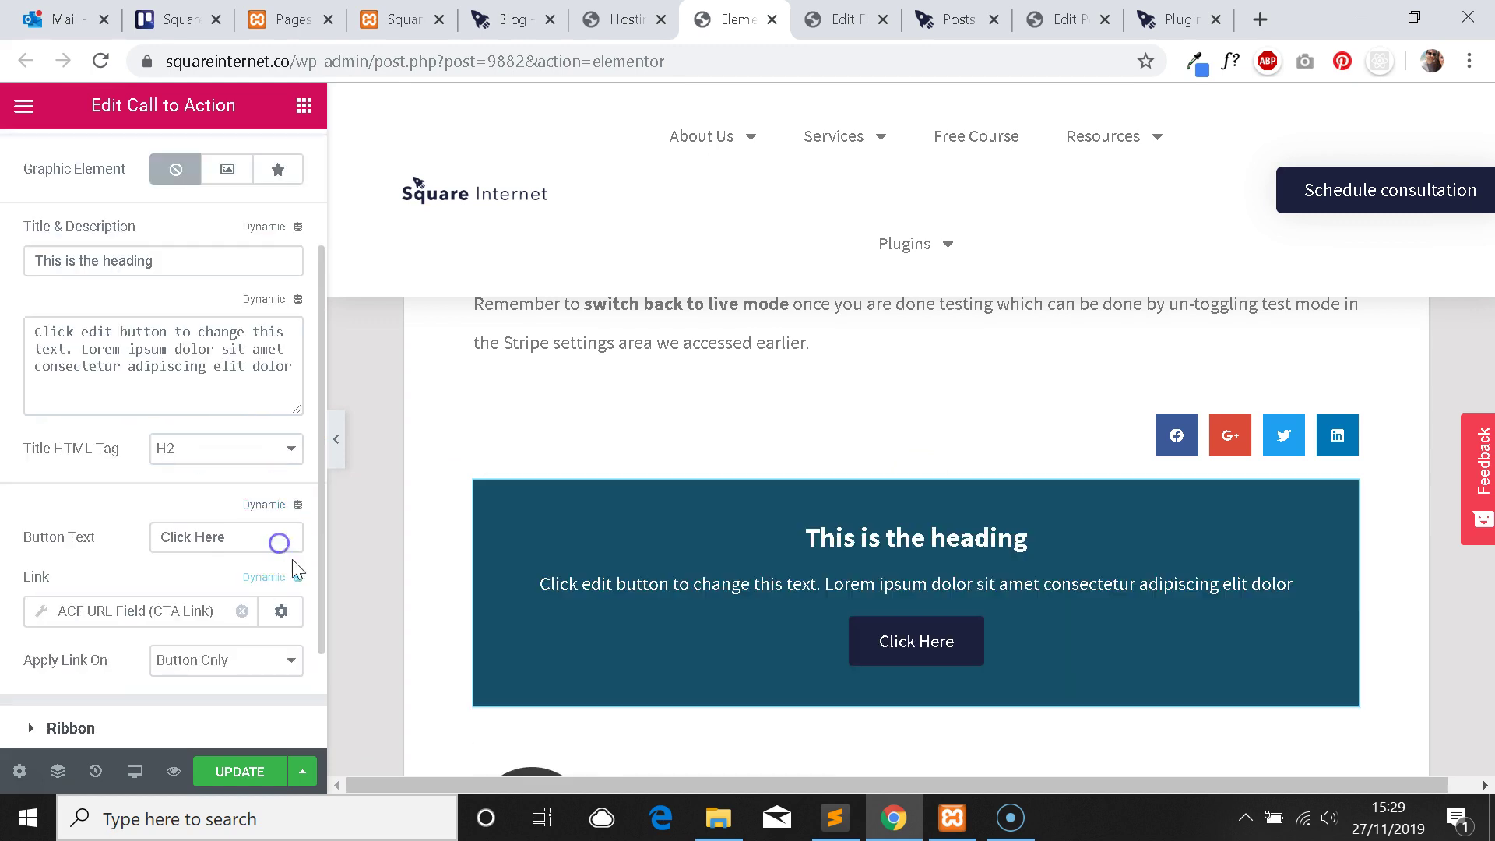
{"action": "left_click", "coordinate": [242, 611]}
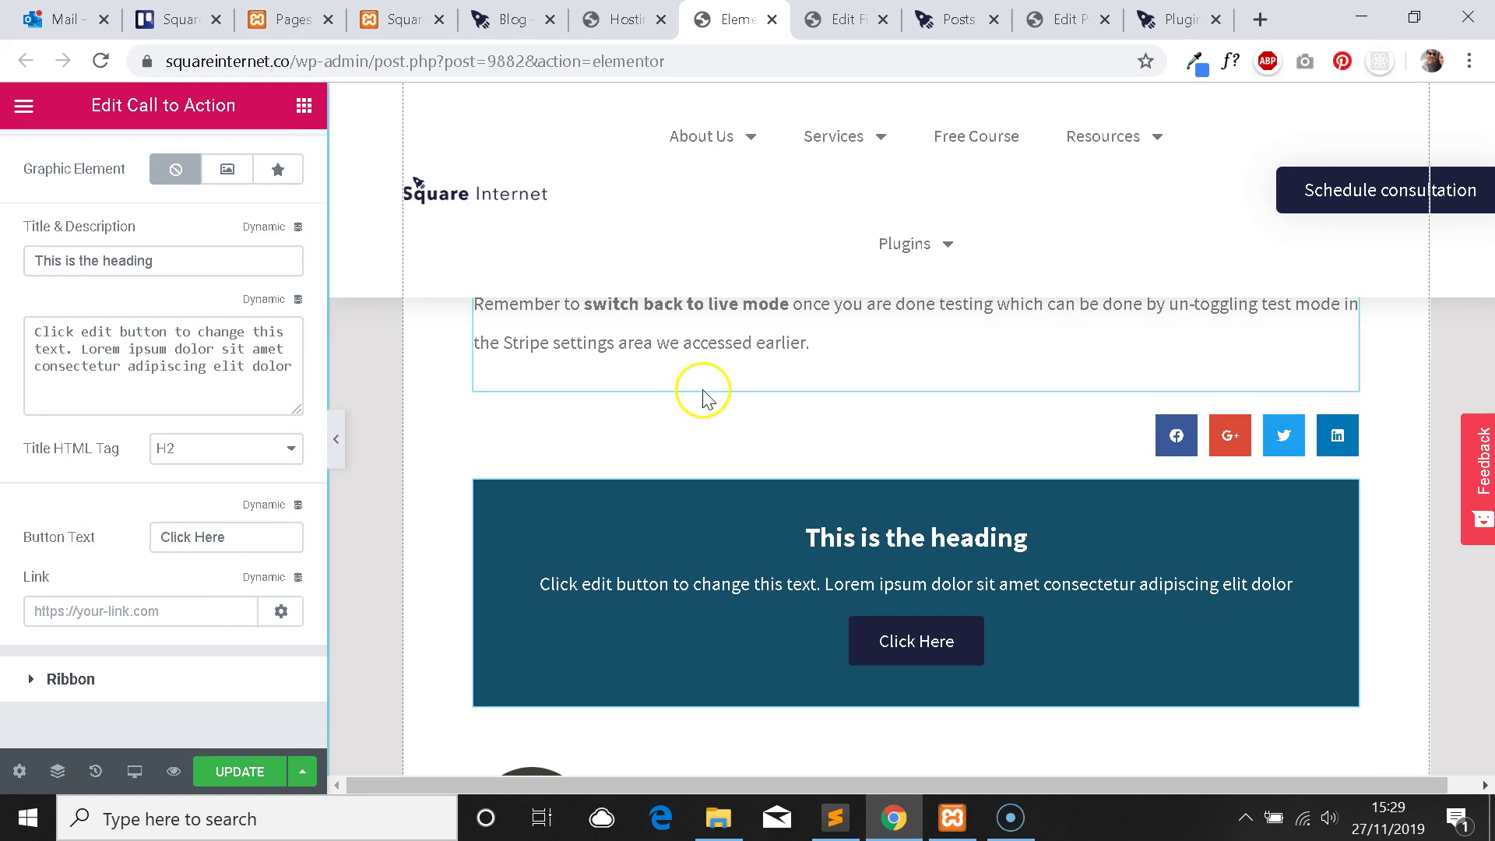
{"action": "scroll", "coordinate": [701, 393], "scroll_direction": "down", "scroll_amount": 1}
{"action": "scroll", "coordinate": [218, 466], "scroll_direction": "up", "scroll_amount": 2}
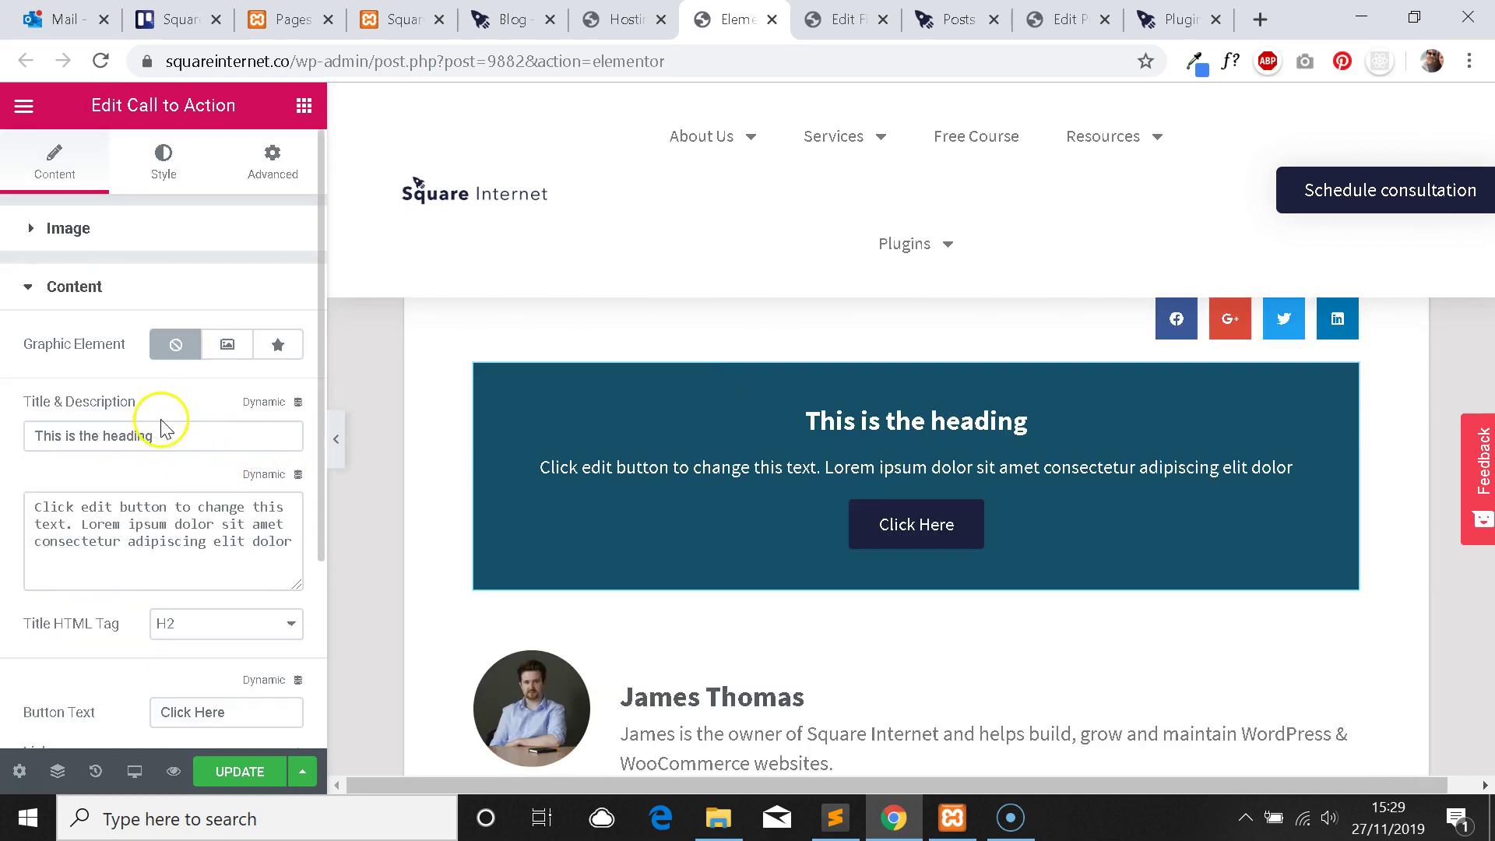
{"action": "scroll", "coordinate": [164, 428], "scroll_direction": "down", "scroll_amount": 2}
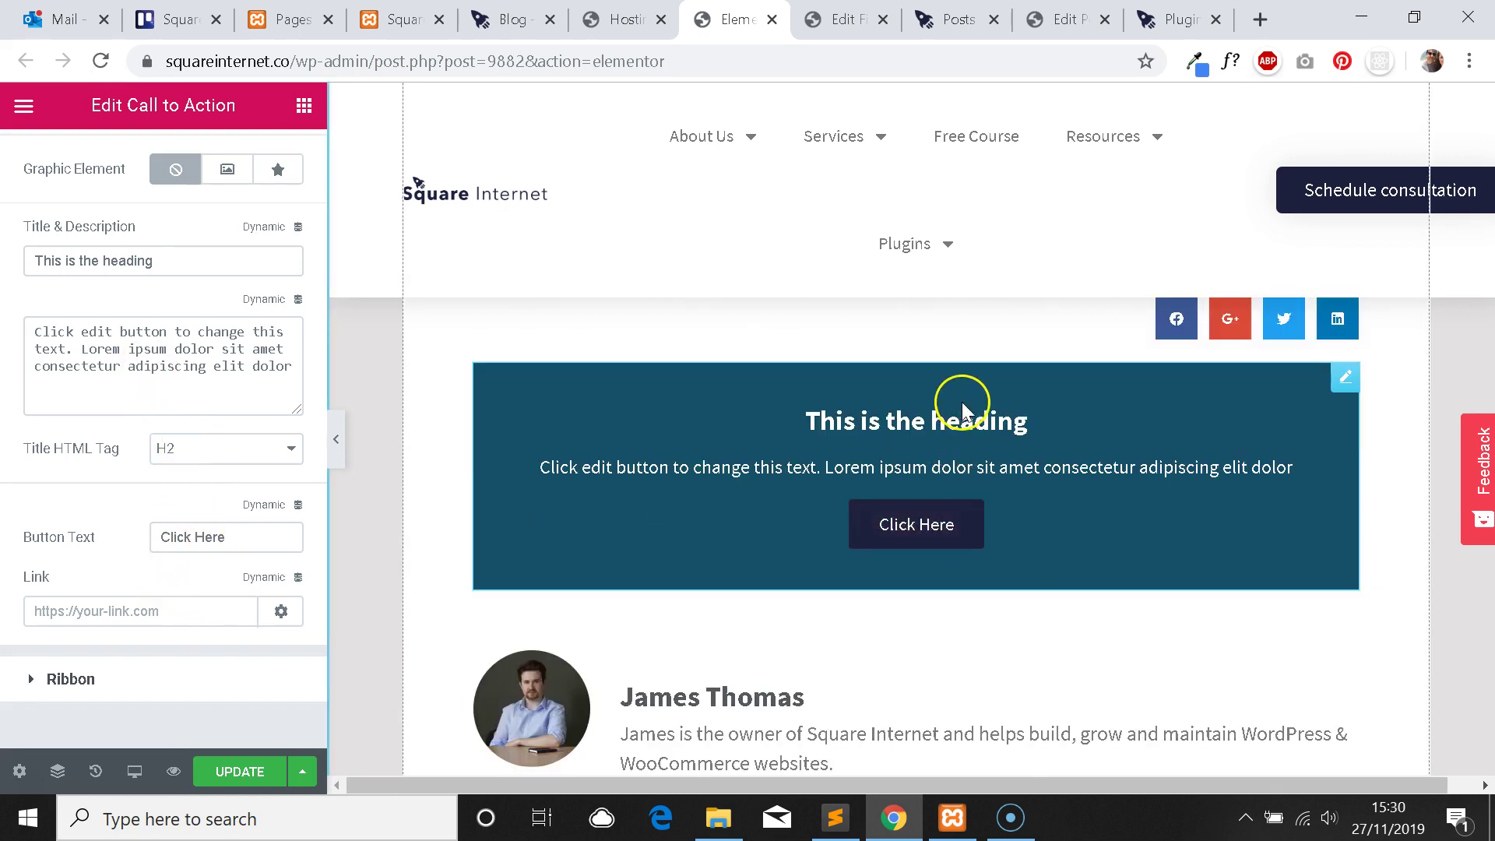
Check the 'This is the heading' preview and save the call to action template.
{"action": "left_click_drag", "start_coordinate": [807, 421], "coordinate": [1008, 420]}
{"action": "left_click", "coordinate": [1069, 454]}
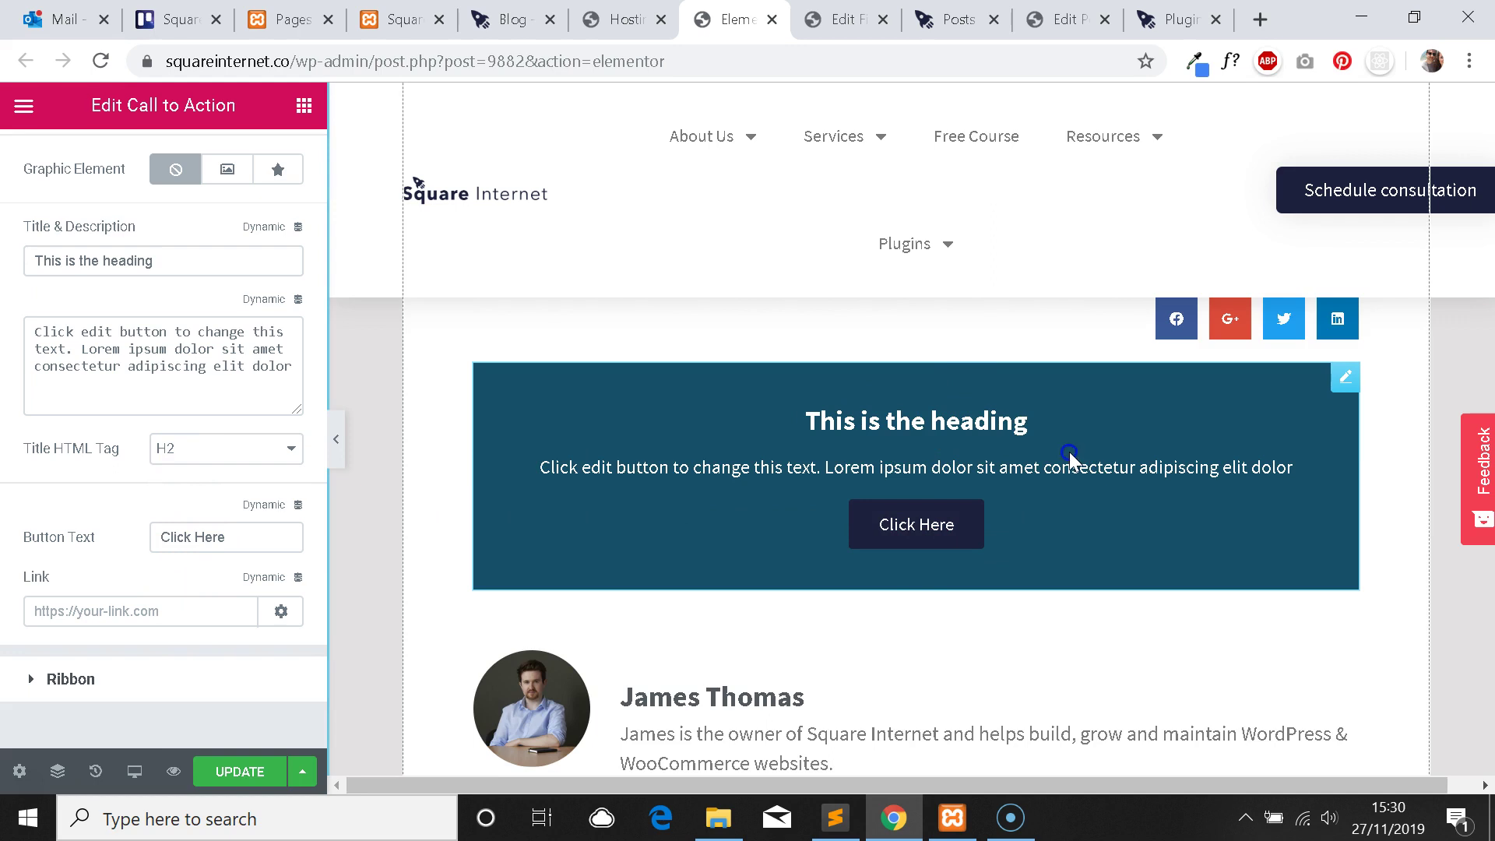
{"action": "left_click", "coordinate": [240, 771]}
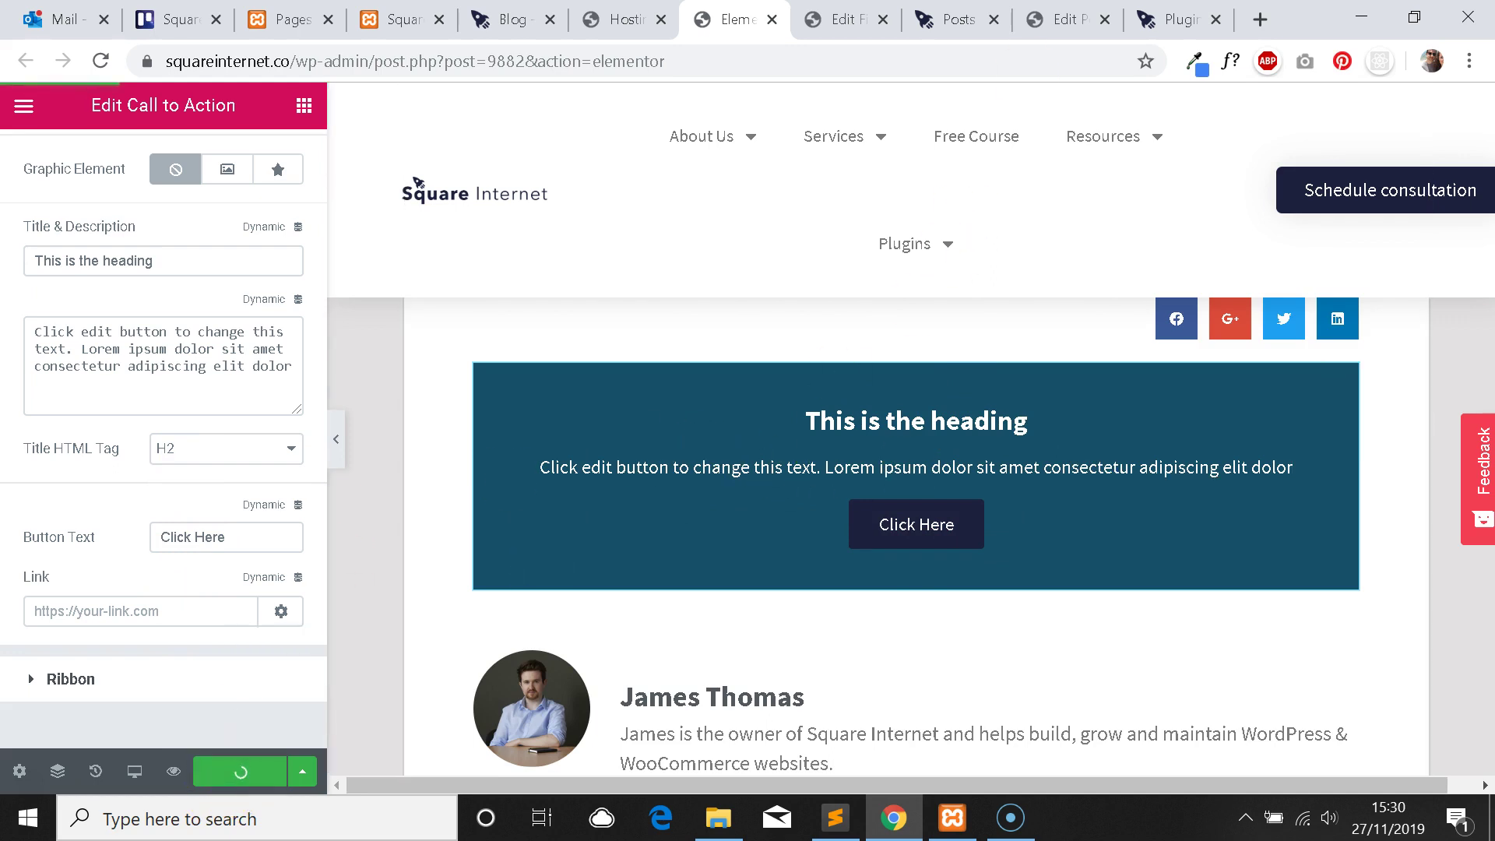
Cycle through the browser tabs back to the WordPress Posts list.
{"action": "left_click", "coordinate": [843, 19]}
{"action": "key", "text": "ctrl+Tab"}
{"action": "key", "text": "ctrl+Tab"}
{"action": "key", "text": "ctrl+shift+Tab"}
{"action": "key", "text": "ctrl+Tab"}
{"action": "key", "text": "ctrl+Tab"}
{"action": "key", "text": "ctrl+shift+Tab"}
{"action": "key", "text": "ctrl+shift+Tab"}
Open the live site in a new tab and go to its Blog page.
{"action": "scroll", "coordinate": [517, 384], "scroll_direction": "down", "scroll_amount": 1}
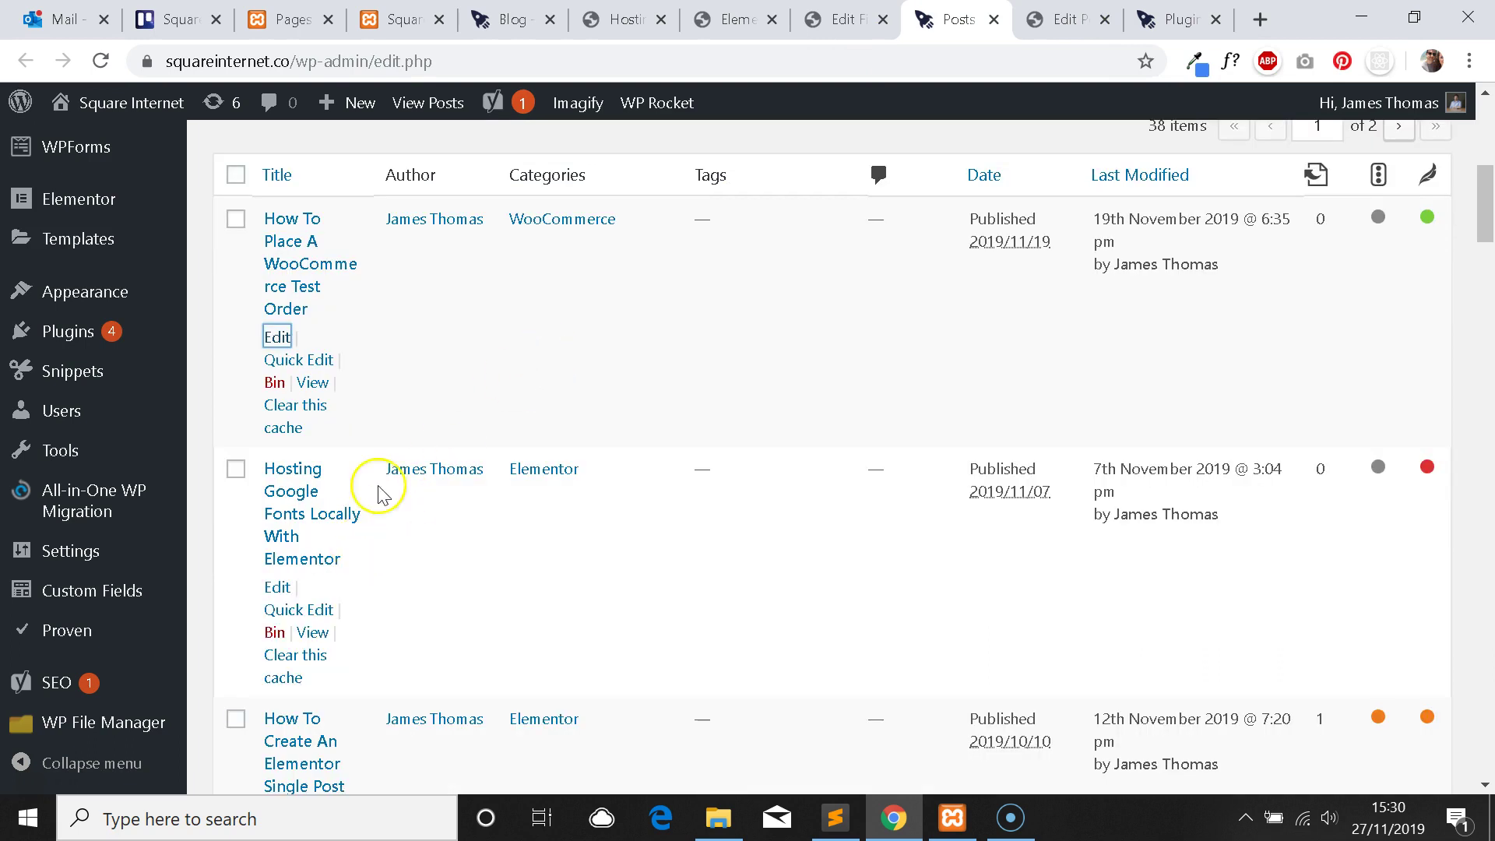
{"action": "mouse_move", "coordinate": [146, 131]}
{"action": "middle_click", "coordinate": [78, 147]}
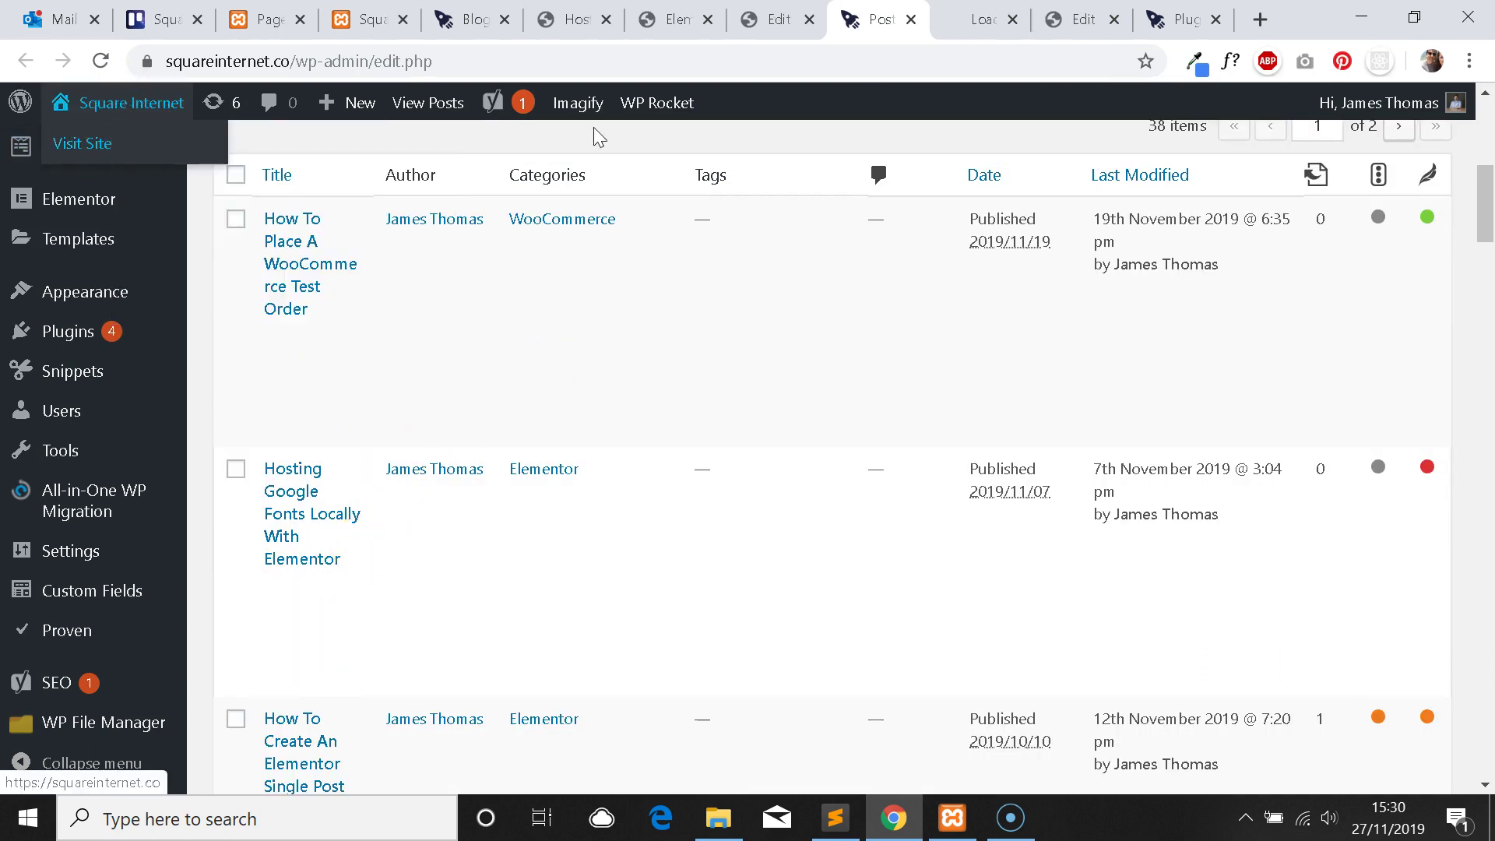
{"action": "key", "text": "ctrl+Tab"}
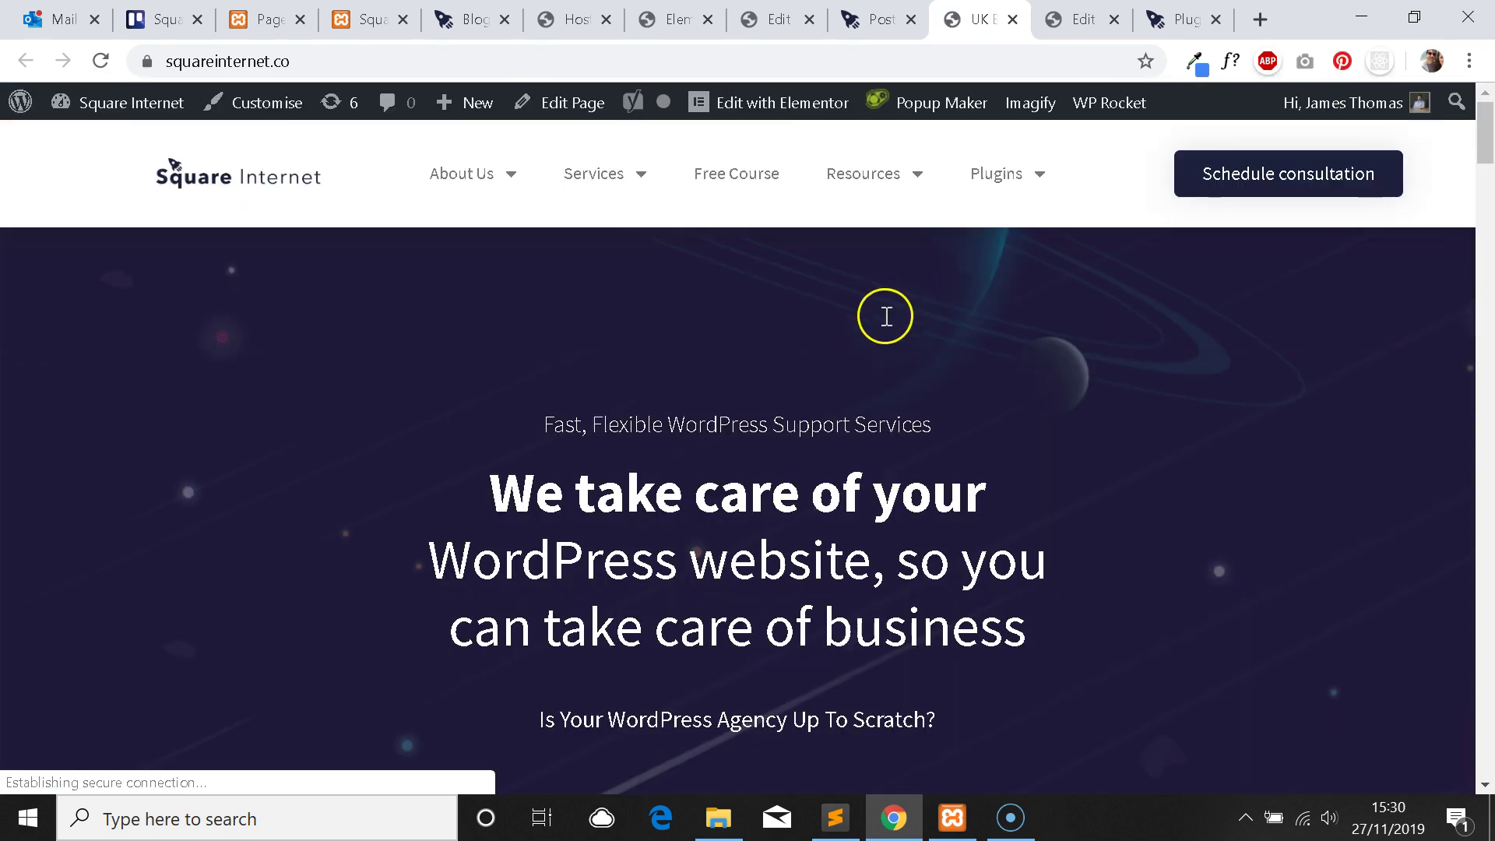
{"action": "left_click", "coordinate": [856, 244]}
Open the Hosting Google Fonts post in a new tab and scroll through it.
{"action": "scroll", "coordinate": [827, 288], "scroll_direction": "down", "scroll_amount": 1}
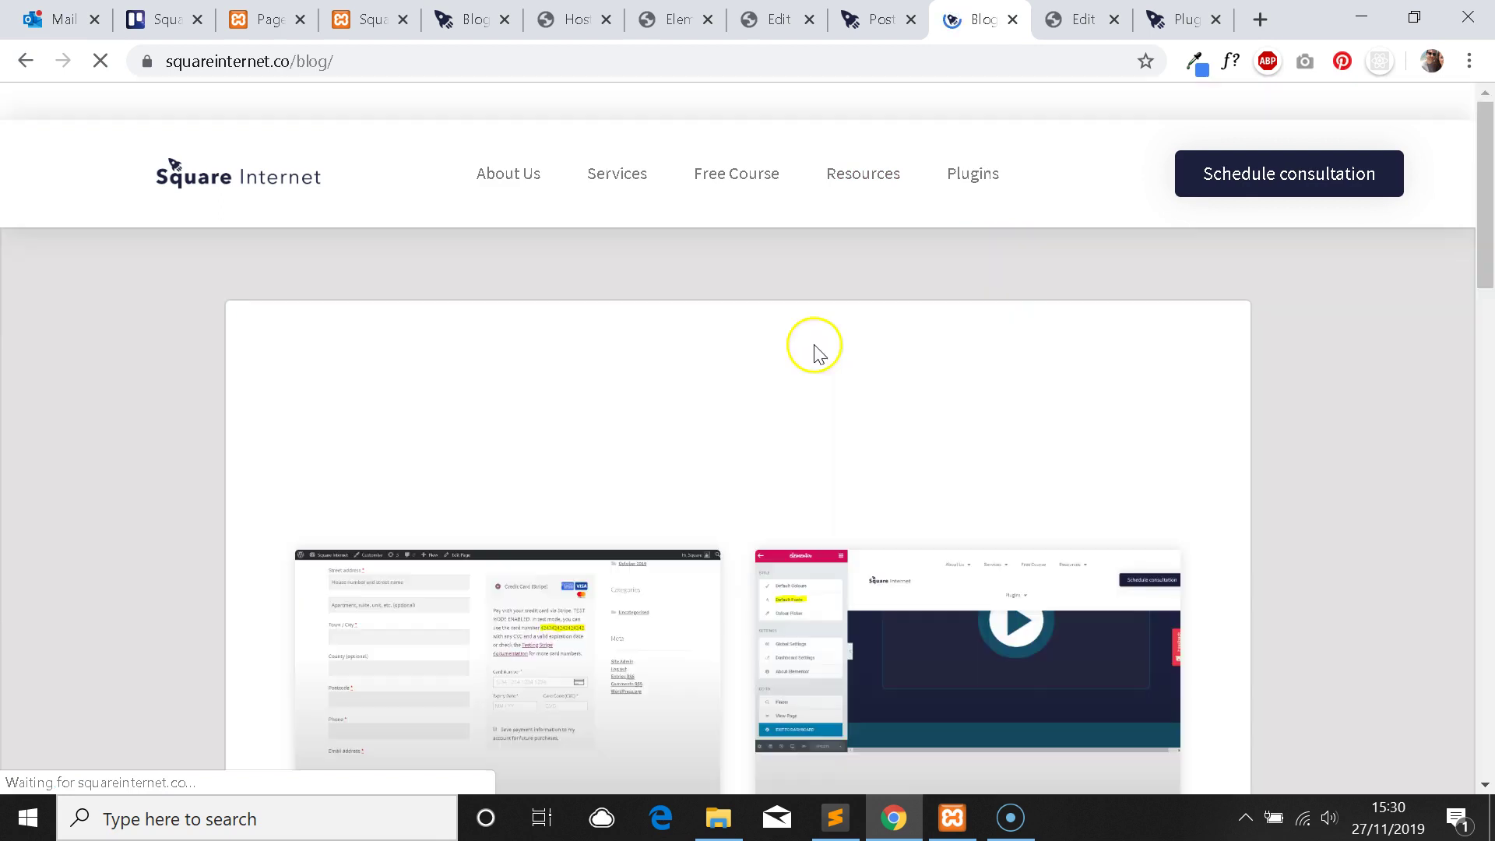
{"action": "scroll", "coordinate": [812, 344], "scroll_direction": "down", "scroll_amount": 3}
{"action": "scroll", "coordinate": [569, 523], "scroll_direction": "down", "scroll_amount": 3}
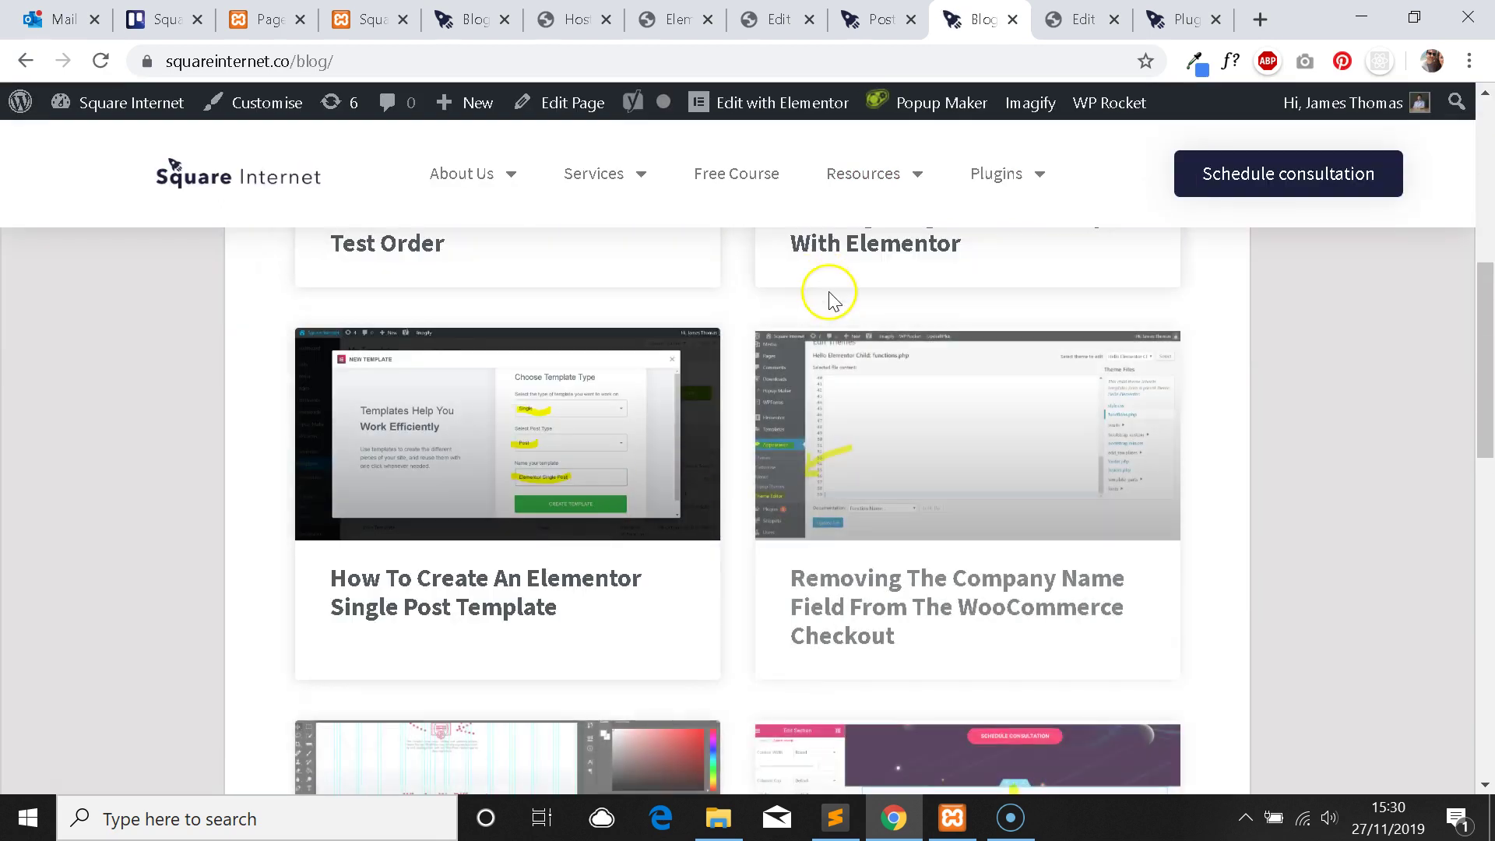
{"action": "scroll", "coordinate": [827, 294], "scroll_direction": "up", "scroll_amount": 1}
{"action": "left_click", "coordinate": [903, 362], "text": "ctrl"}
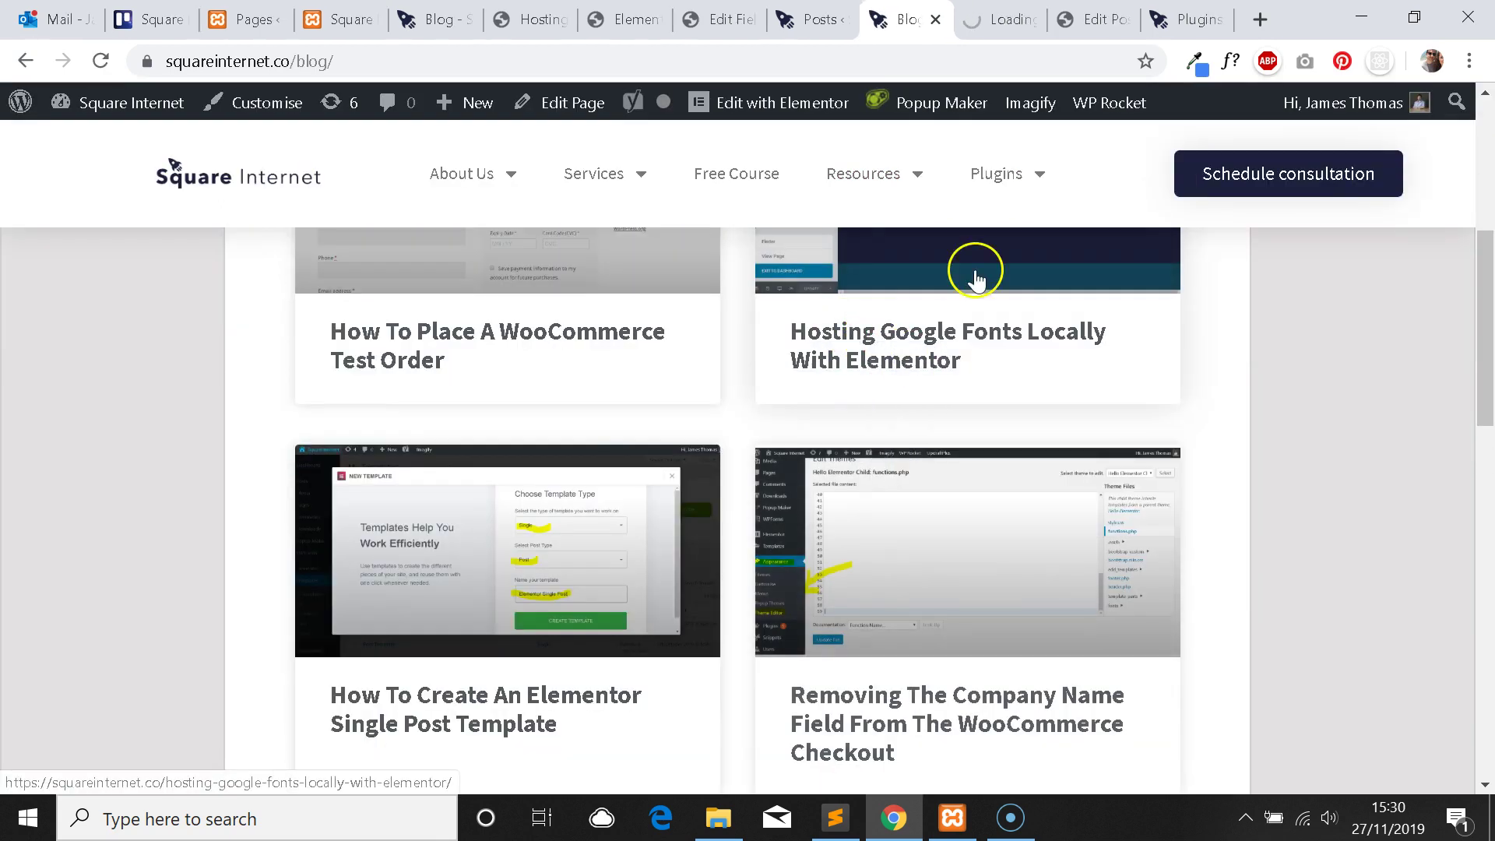
{"action": "left_click", "coordinate": [1001, 11]}
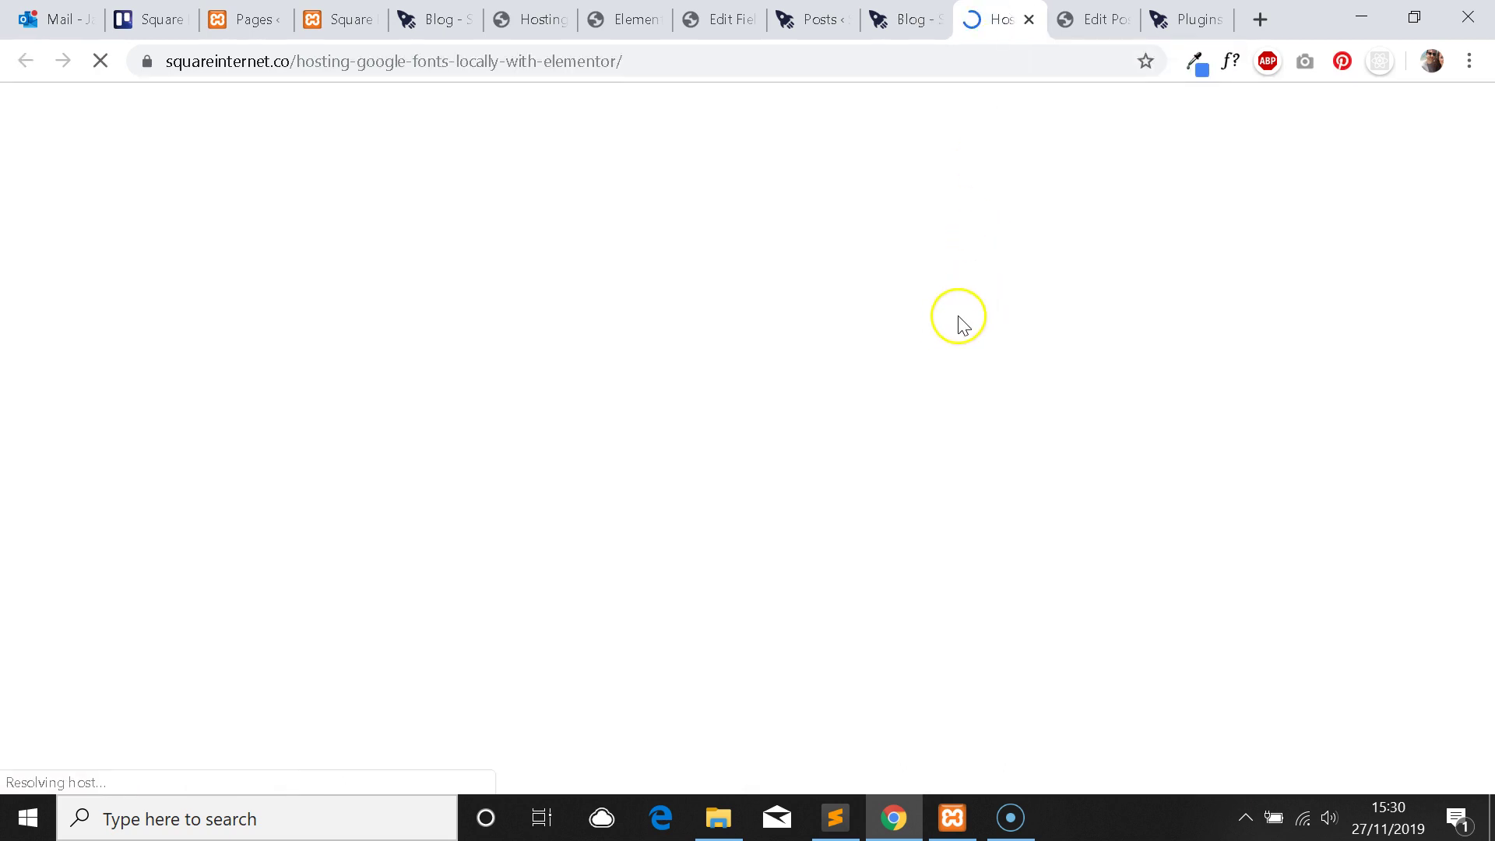
{"action": "scroll", "coordinate": [994, 334], "scroll_direction": "down", "scroll_amount": 10}
{"action": "left_click_drag", "start_coordinate": [1485, 230], "coordinate": [1487, 604]}
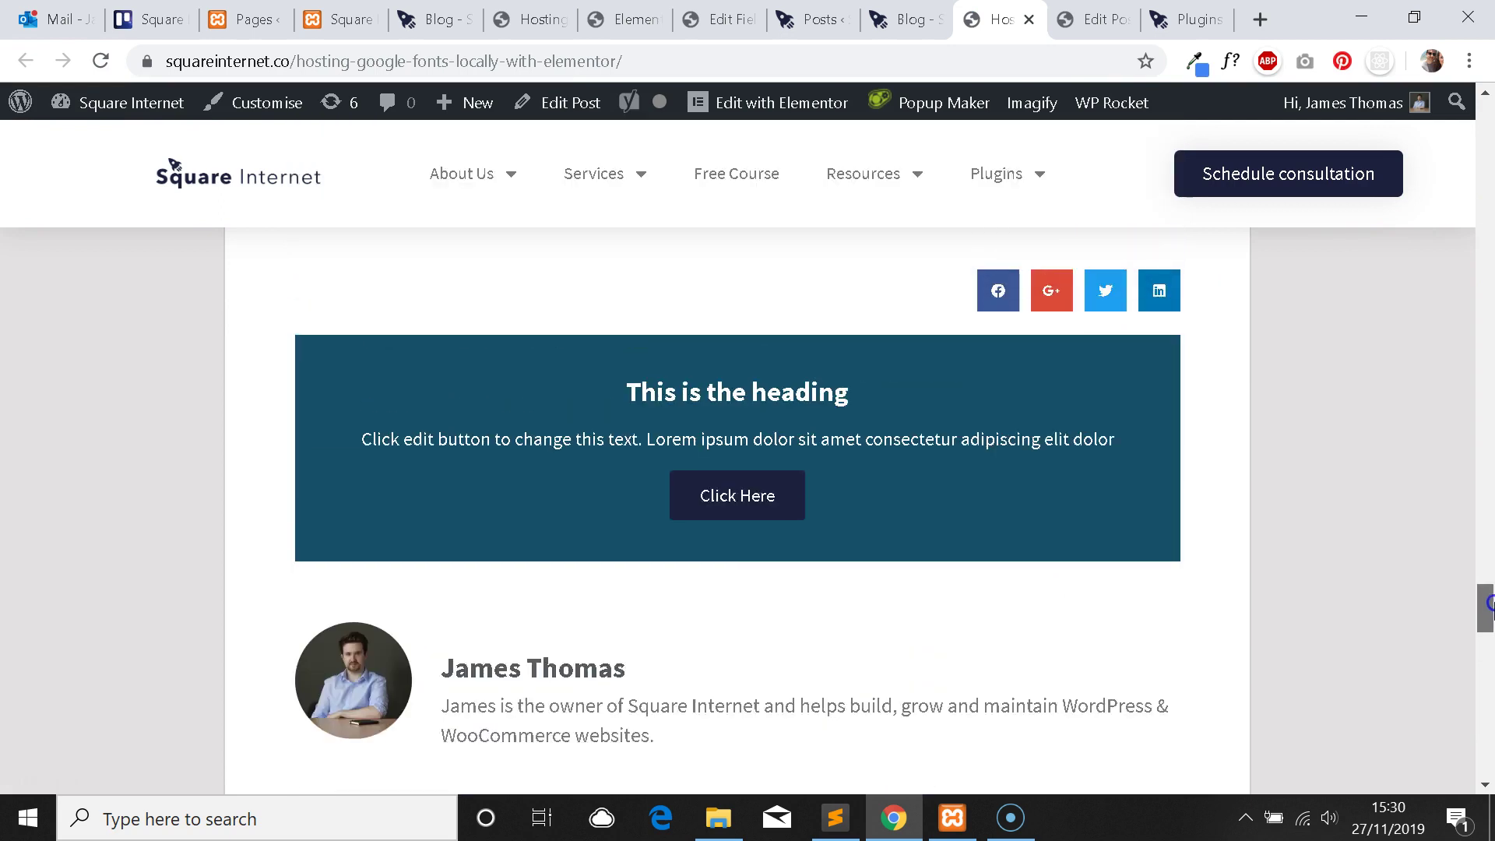
Open the How To Create An Elementor Single Post Template post and scroll to its CTA box.
{"action": "left_click", "coordinate": [903, 19]}
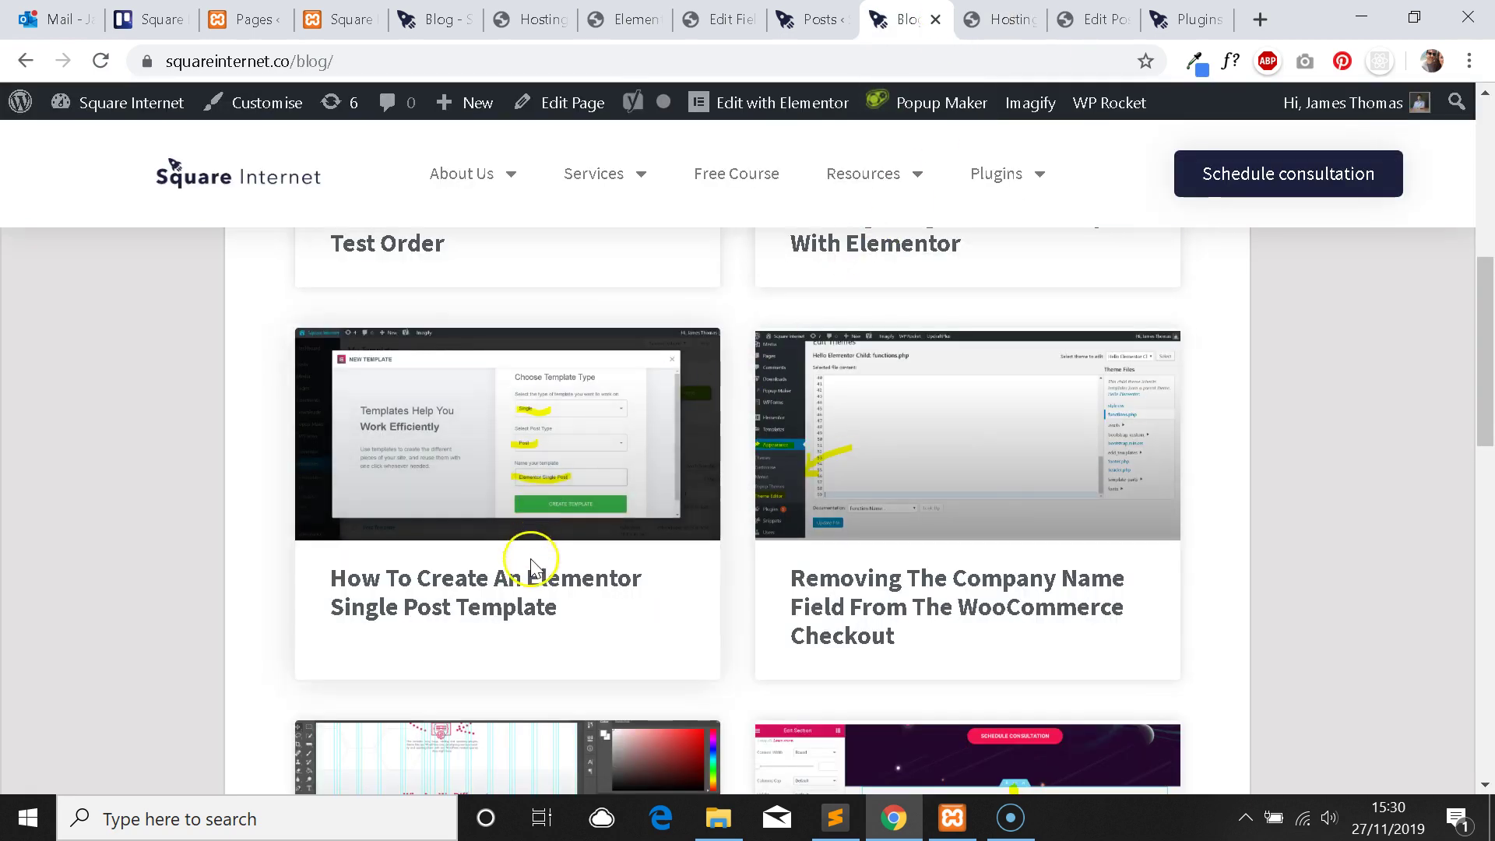
{"action": "left_click", "coordinate": [554, 607]}
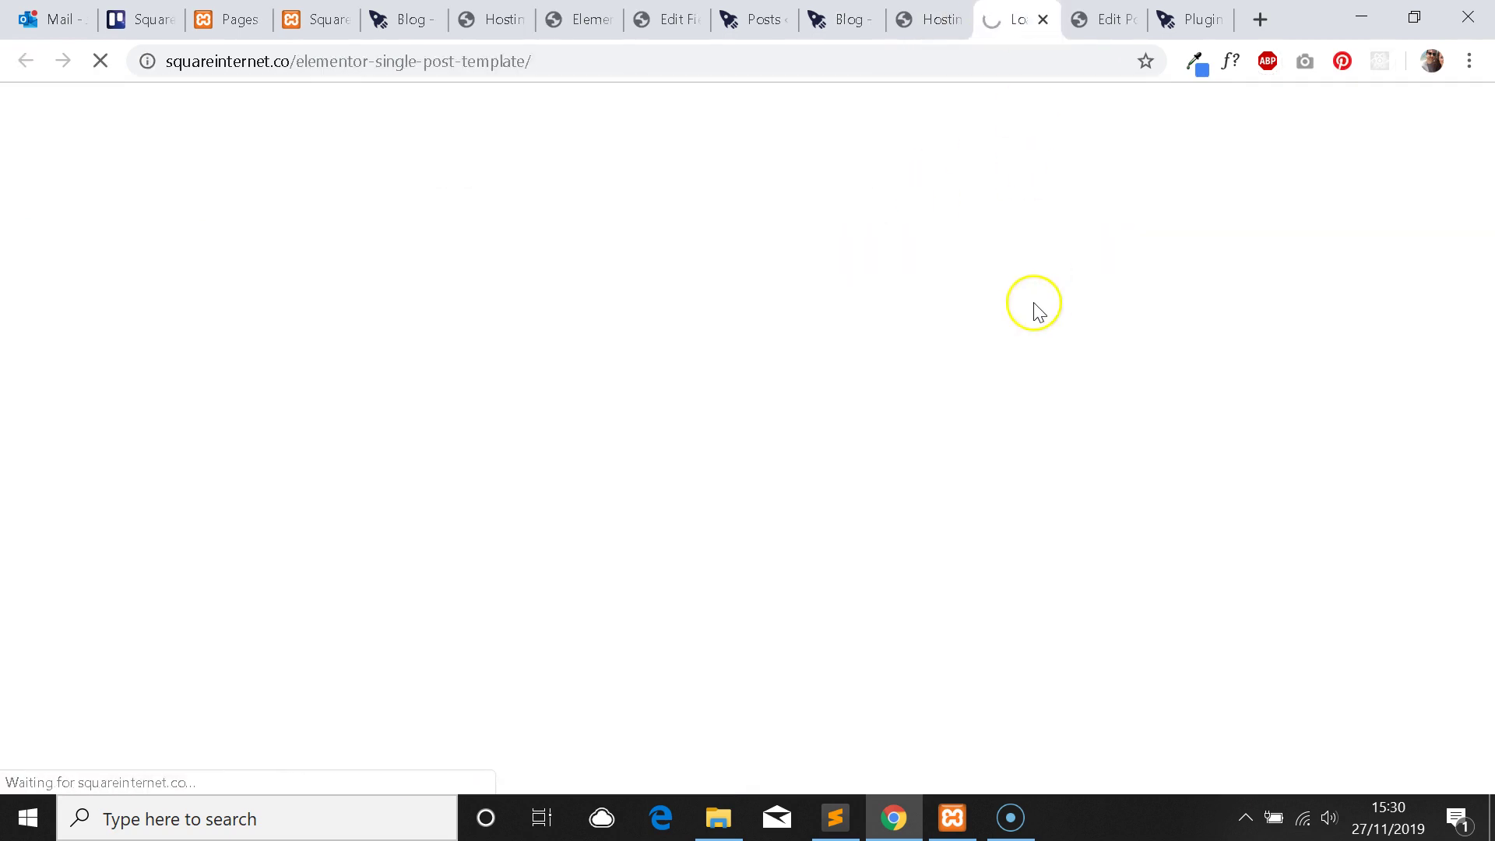
{"action": "scroll", "coordinate": [1244, 351], "scroll_direction": "down", "scroll_amount": 6}
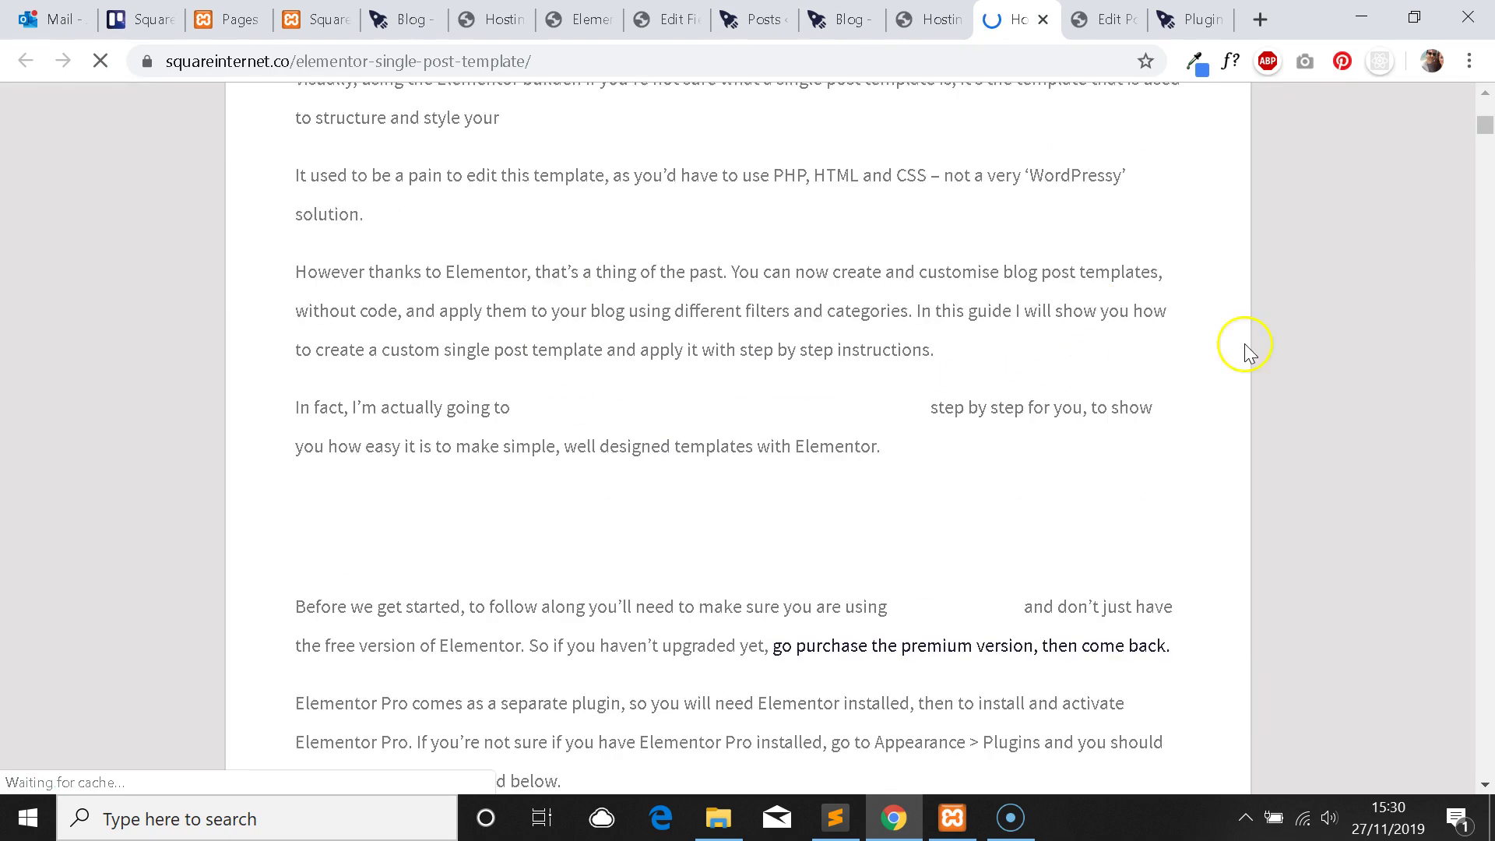
{"action": "scroll", "coordinate": [1244, 350], "scroll_direction": "down", "scroll_amount": 15}
{"action": "left_click_drag", "start_coordinate": [1483, 490], "coordinate": [1487, 717]}
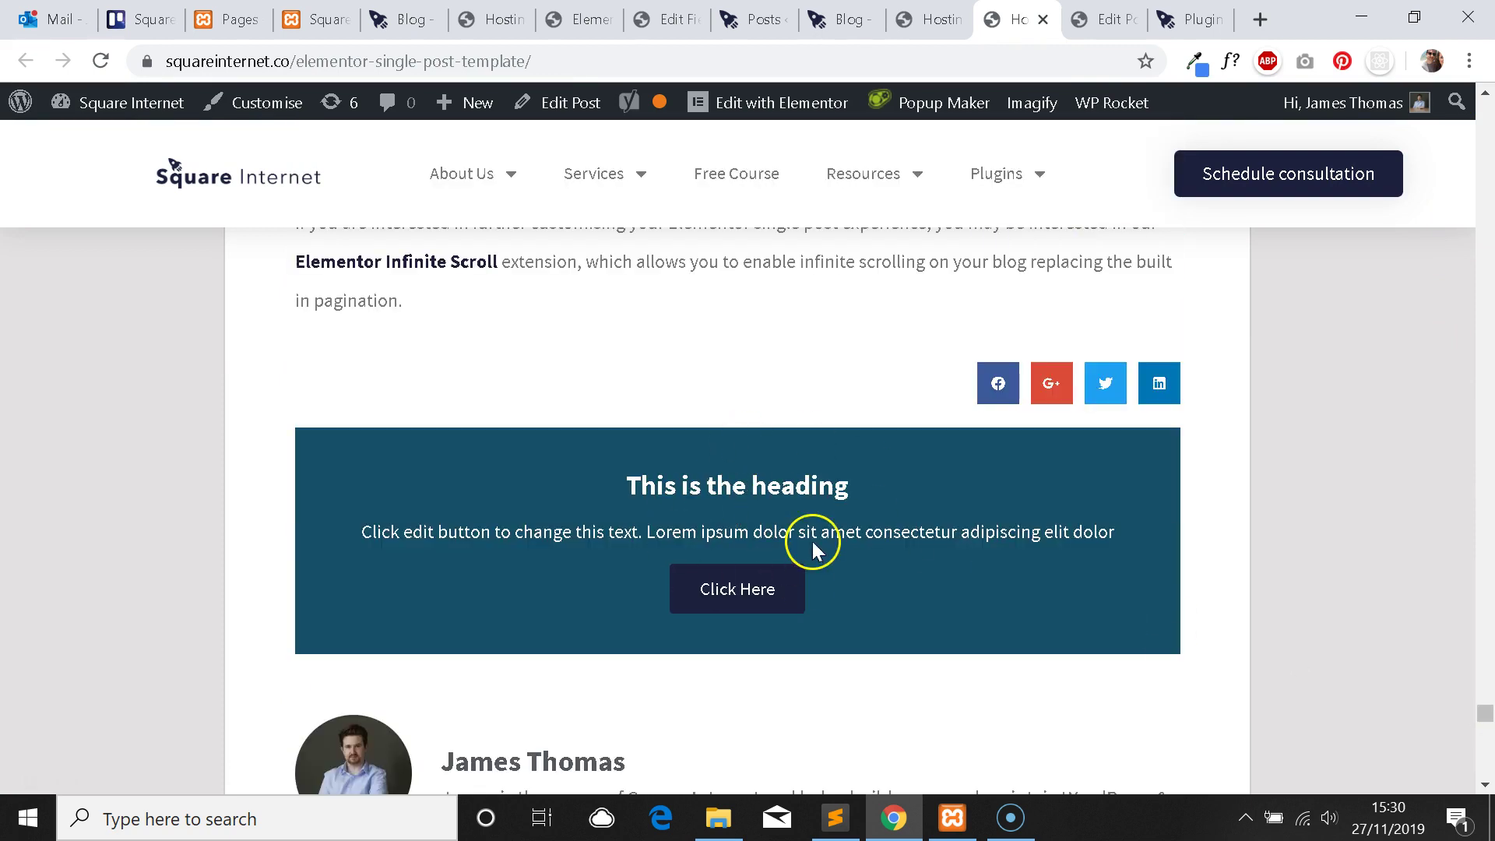
Highlight the CTA's 'This is the heading' title and description to confirm the defaults.
{"action": "left_click_drag", "start_coordinate": [621, 491], "coordinate": [888, 504]}
{"action": "left_click", "coordinate": [888, 505]}
{"action": "left_click_drag", "start_coordinate": [567, 534], "coordinate": [778, 554]}
{"action": "left_click", "coordinate": [875, 555]}
{"action": "scroll", "coordinate": [844, 557], "scroll_direction": "up", "scroll_amount": 3}
{"action": "scroll", "coordinate": [604, 594], "scroll_direction": "down", "scroll_amount": 1}
{"action": "scroll", "coordinate": [664, 400], "scroll_direction": "up", "scroll_amount": 1}
{"action": "left_click_drag", "start_coordinate": [777, 460], "coordinate": [379, 347]}
{"action": "left_click_drag", "start_coordinate": [775, 496], "coordinate": [390, 300]}
{"action": "scroll", "coordinate": [834, 527], "scroll_direction": "down", "scroll_amount": 3}
{"action": "left_click", "coordinate": [833, 527]}
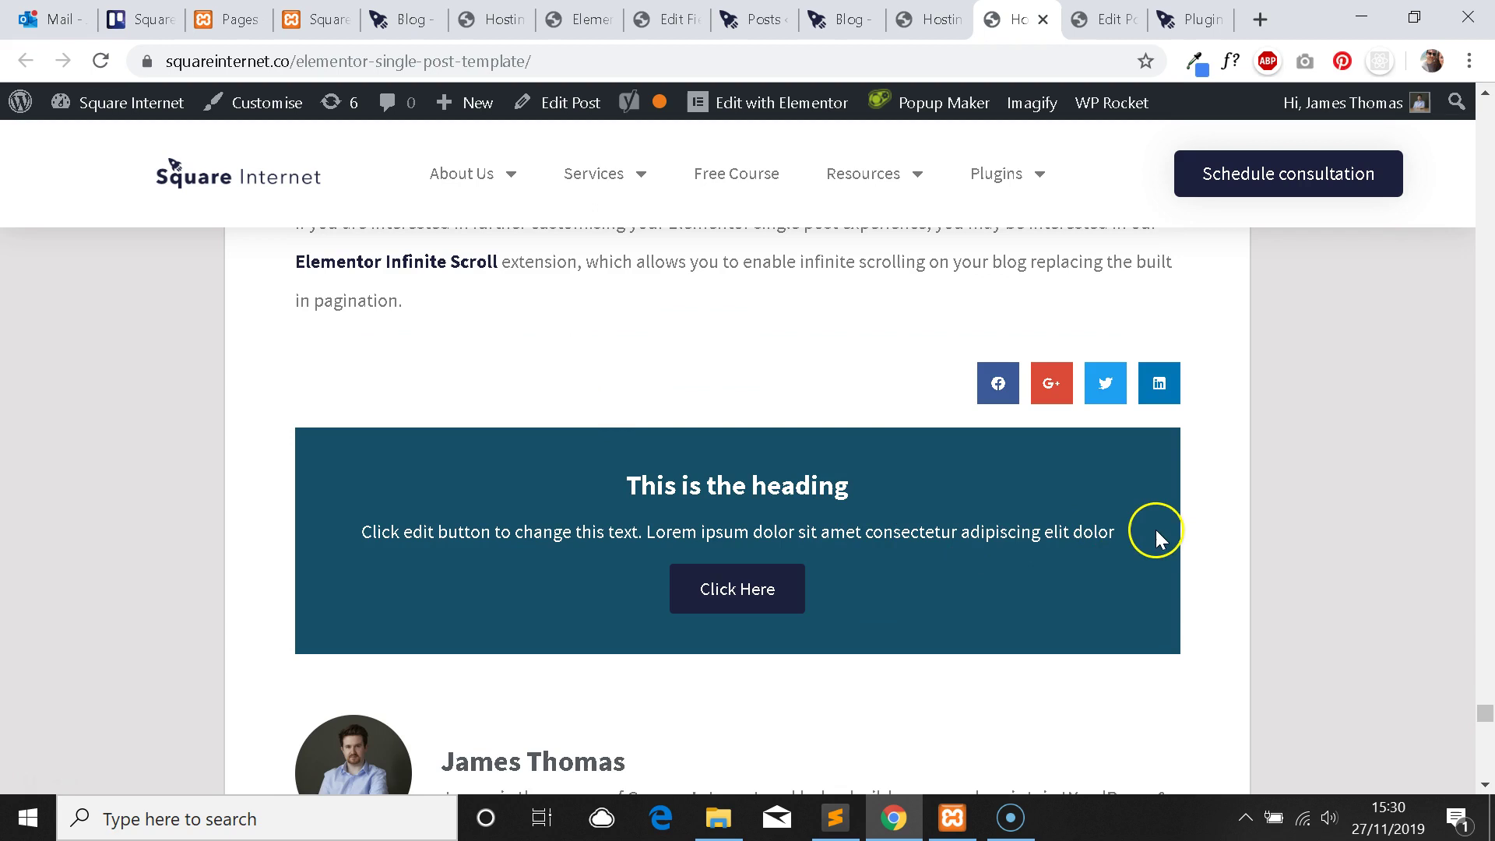
{"action": "left_click_drag", "start_coordinate": [1158, 537], "coordinate": [664, 473]}
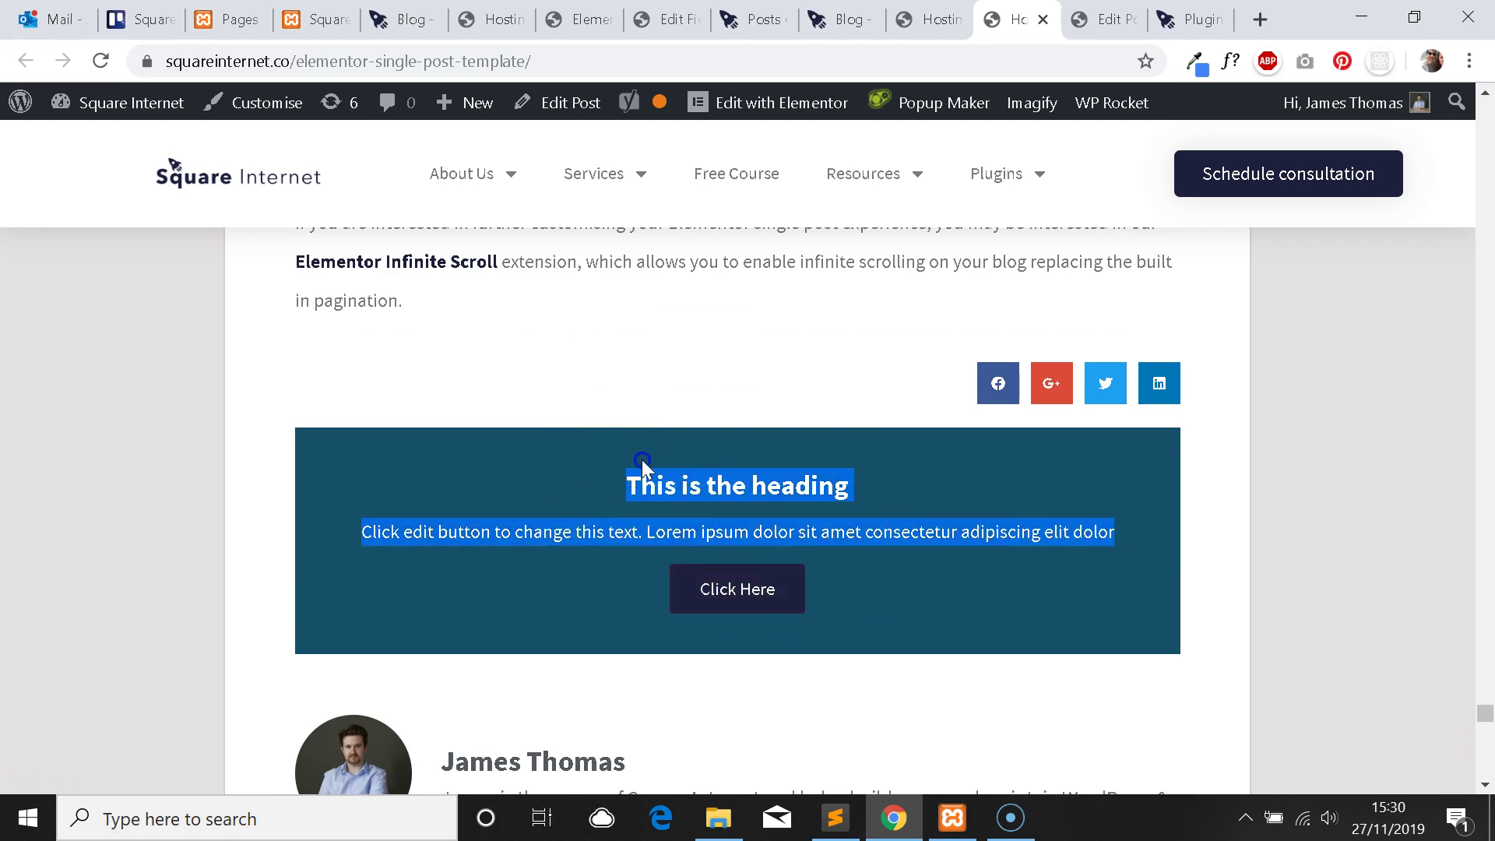
{"action": "left_click", "coordinate": [684, 483]}
Compare the placeholder CTA heading, description and button on both live posts.
{"action": "left_click", "coordinate": [1084, 28]}
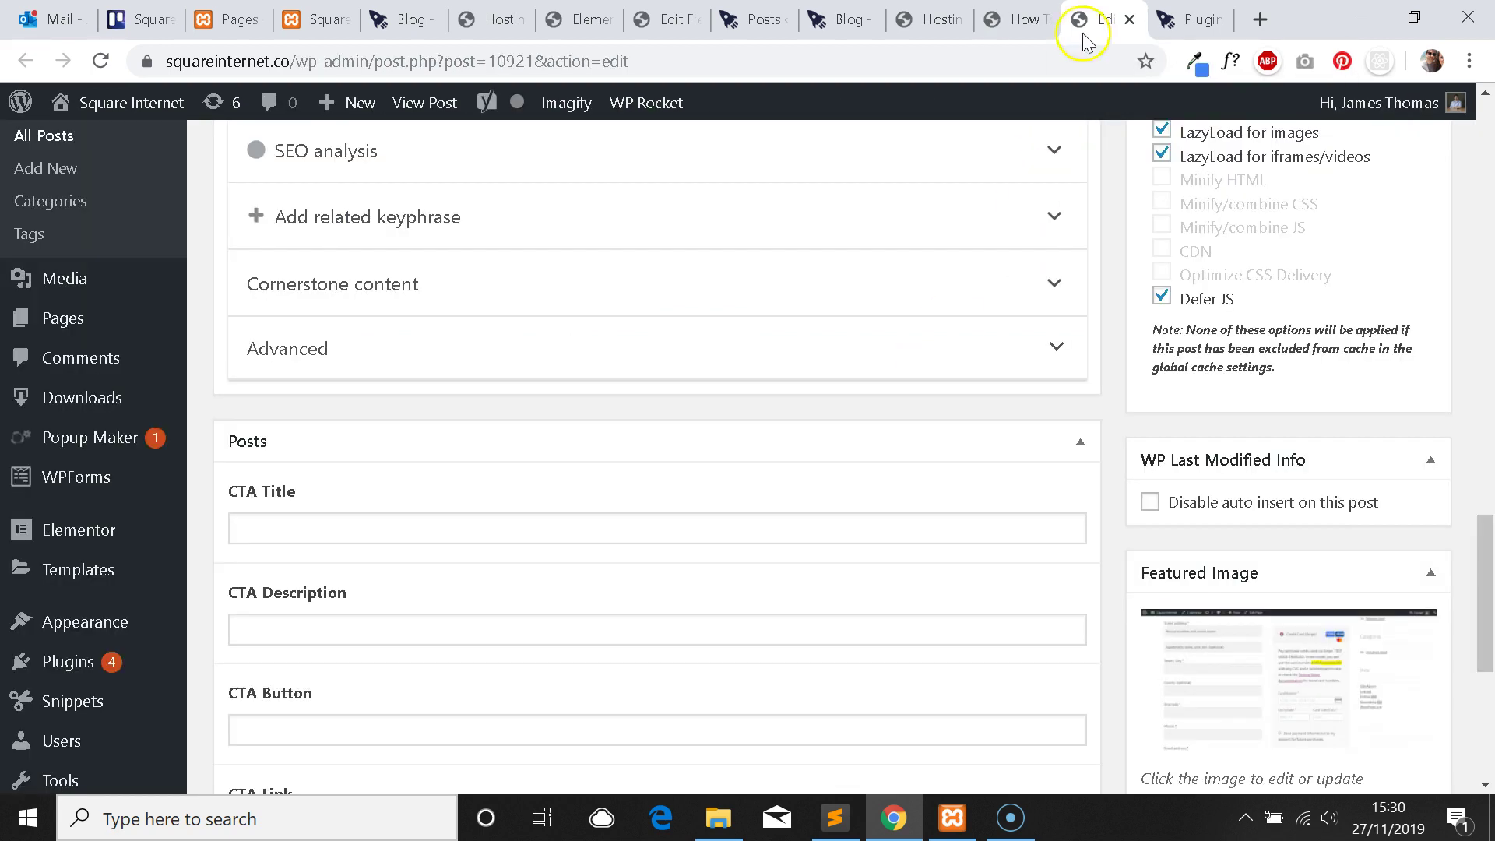
{"action": "left_click", "coordinate": [931, 19]}
{"action": "left_click_drag", "start_coordinate": [614, 390], "coordinate": [1032, 486]}
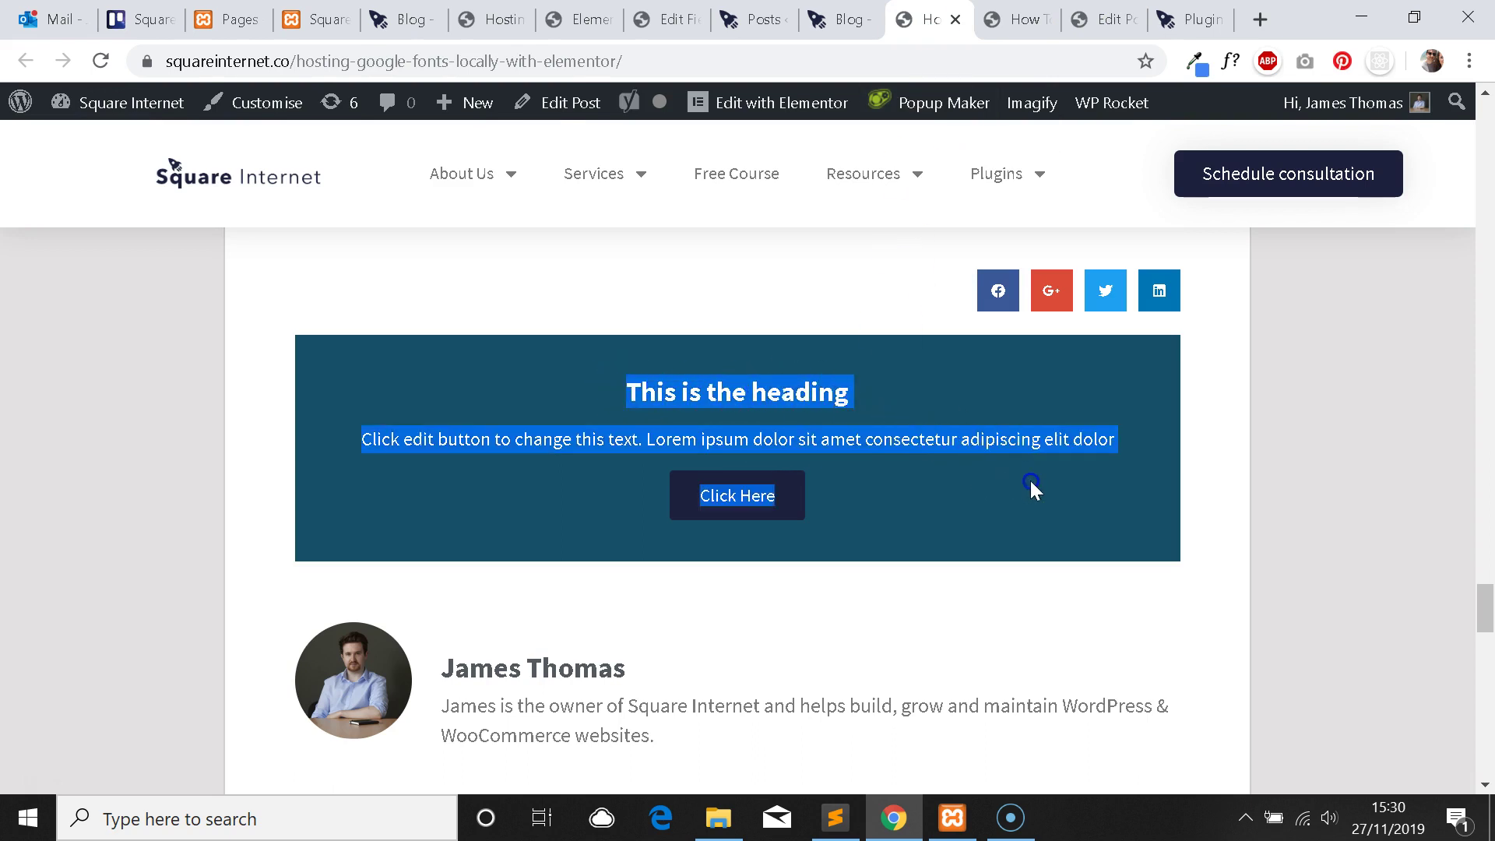
{"action": "key", "text": "ctrl+Tab"}
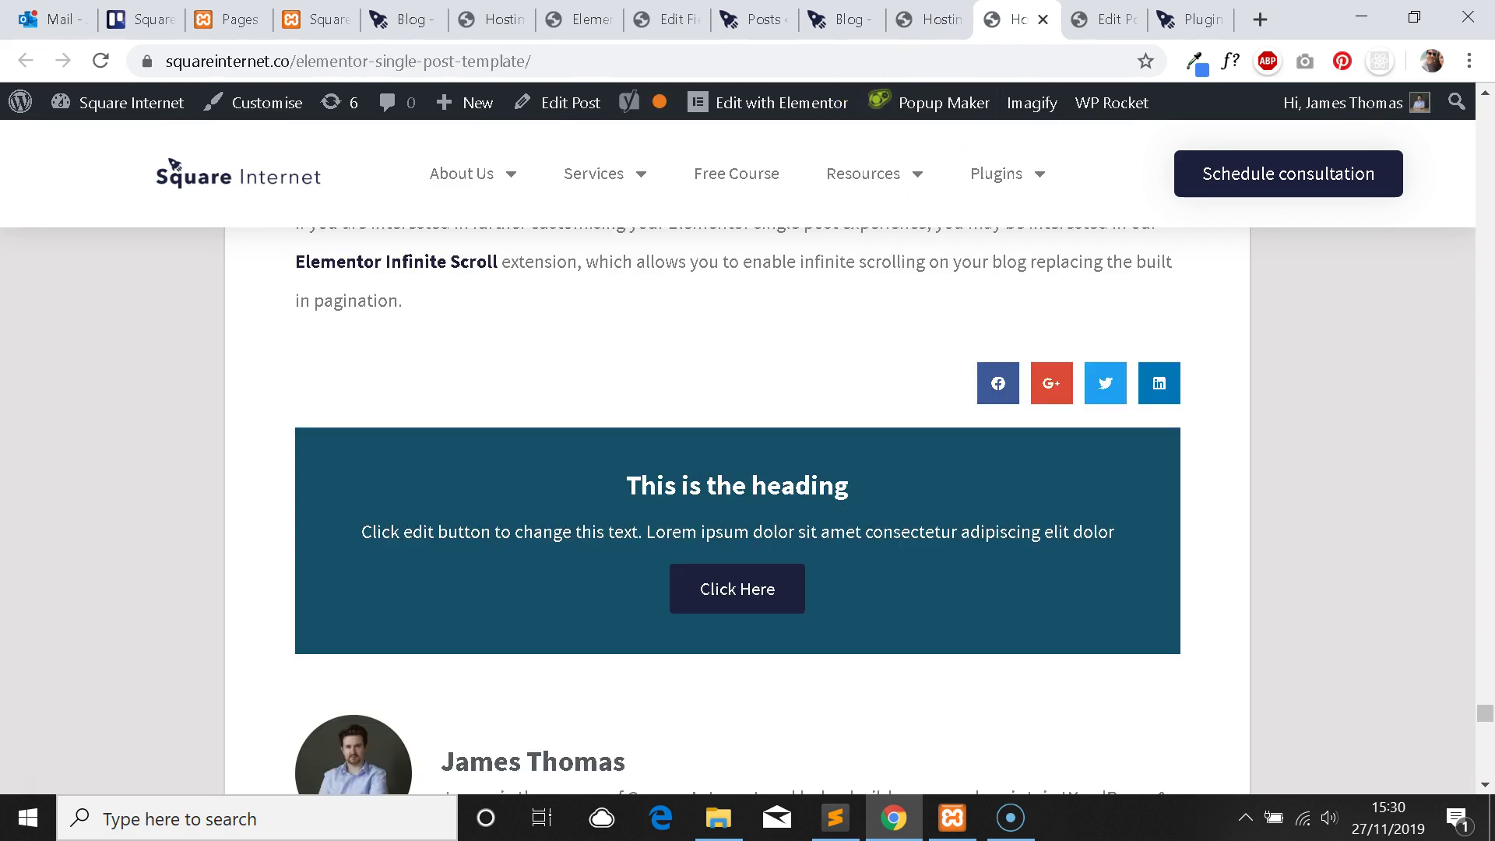
{"action": "left_click_drag", "start_coordinate": [599, 471], "coordinate": [899, 566]}
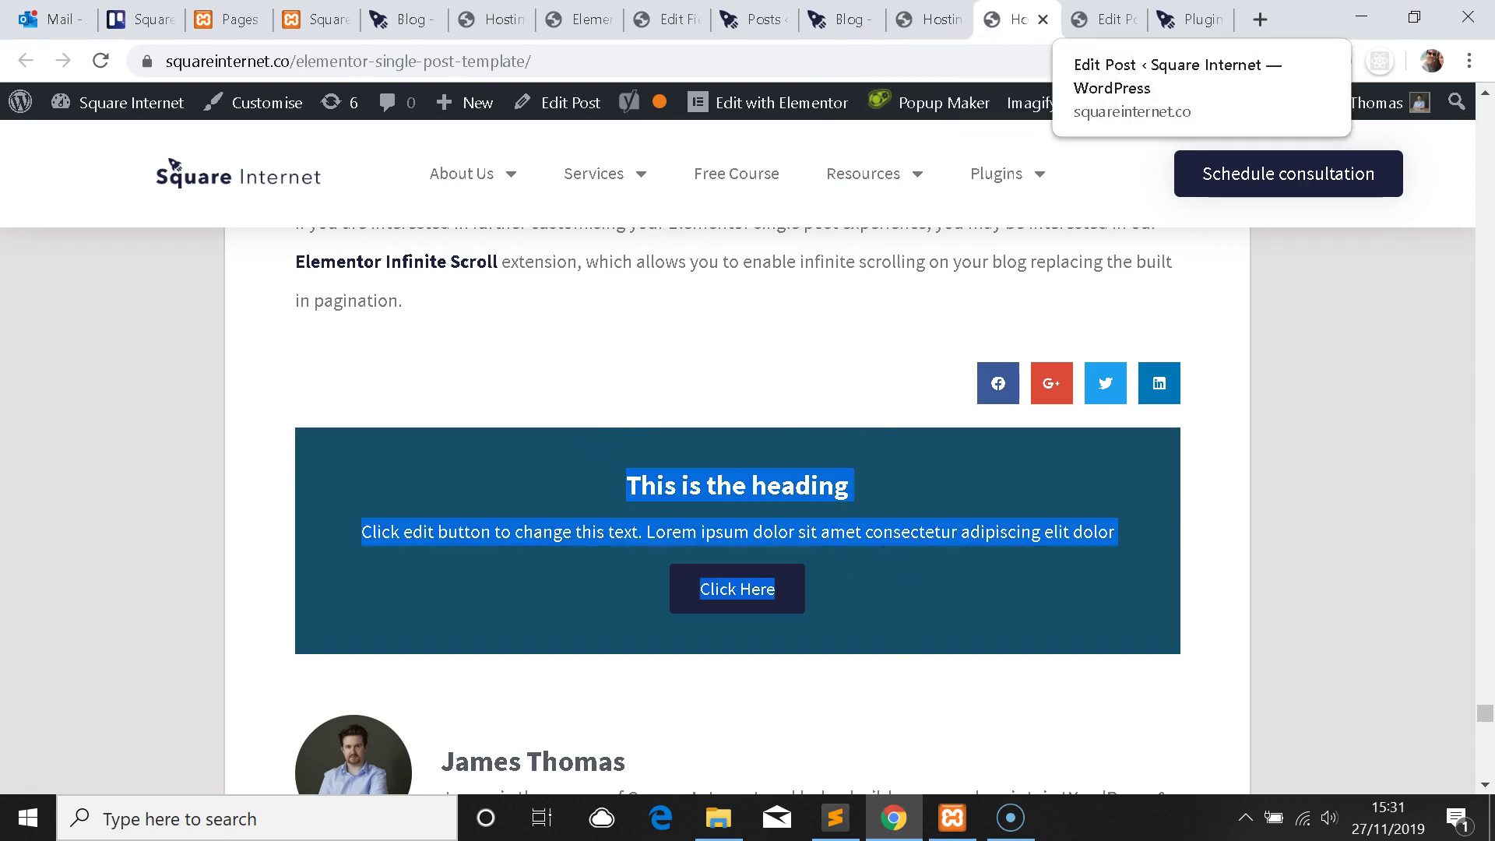
Return to the Call to Action editor and open the title's dynamic tag list.
{"action": "left_click", "coordinate": [1106, 20]}
{"action": "key", "text": "ctrl+shift+Tab"}
{"action": "key", "text": "ctrl+shift+Tab"}
{"action": "key", "text": "ctrl+shift+Tab"}
{"action": "key", "text": "ctrl+shift+Tab"}
{"action": "key", "text": "ctrl+shift+Tab"}
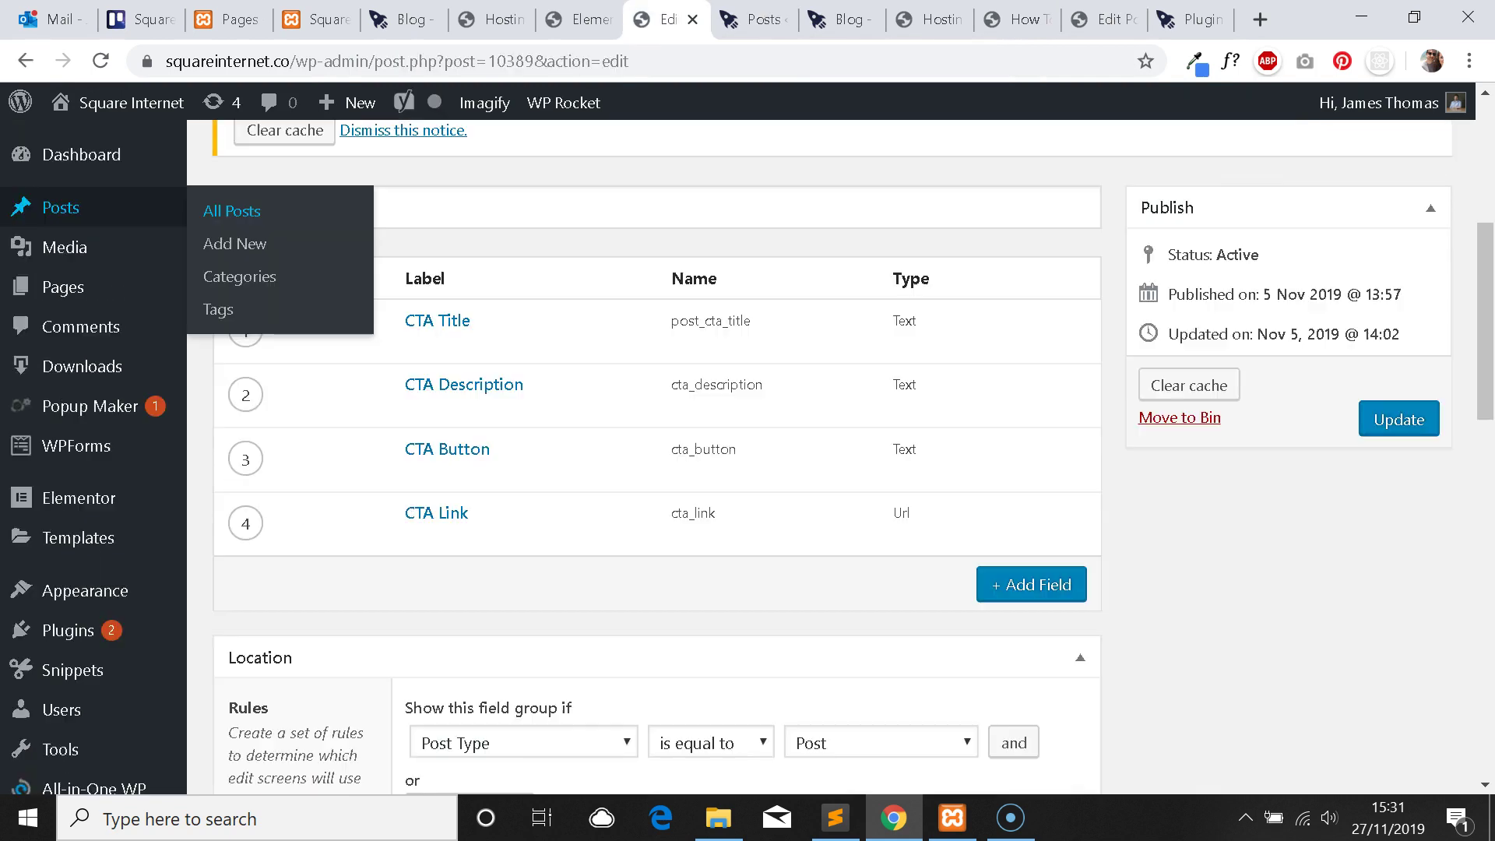
{"action": "key", "text": "ctrl+shift+Tab"}
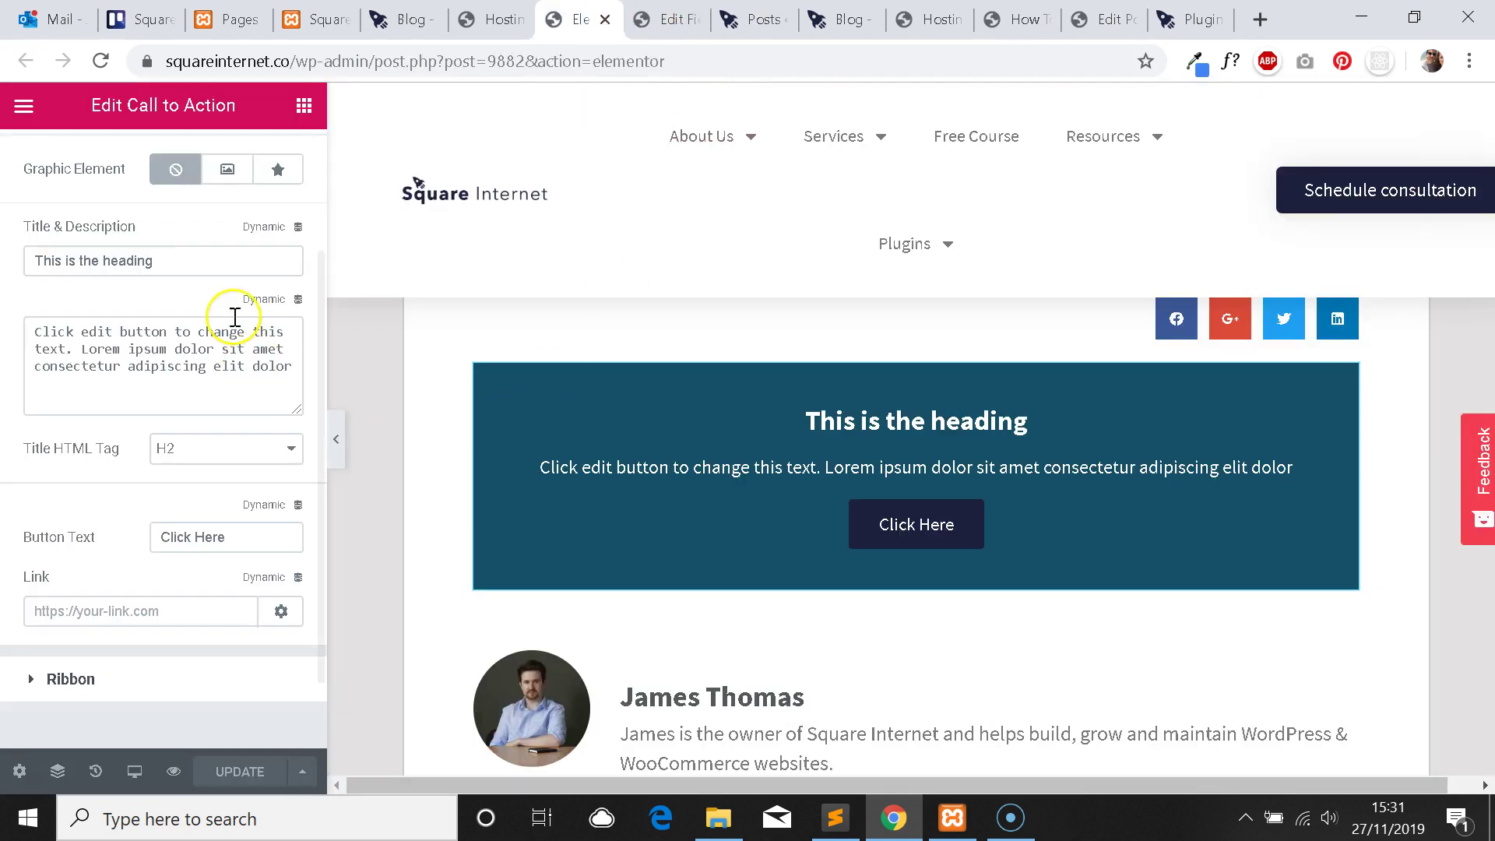
{"action": "scroll", "coordinate": [155, 350], "scroll_direction": "up", "scroll_amount": 3}
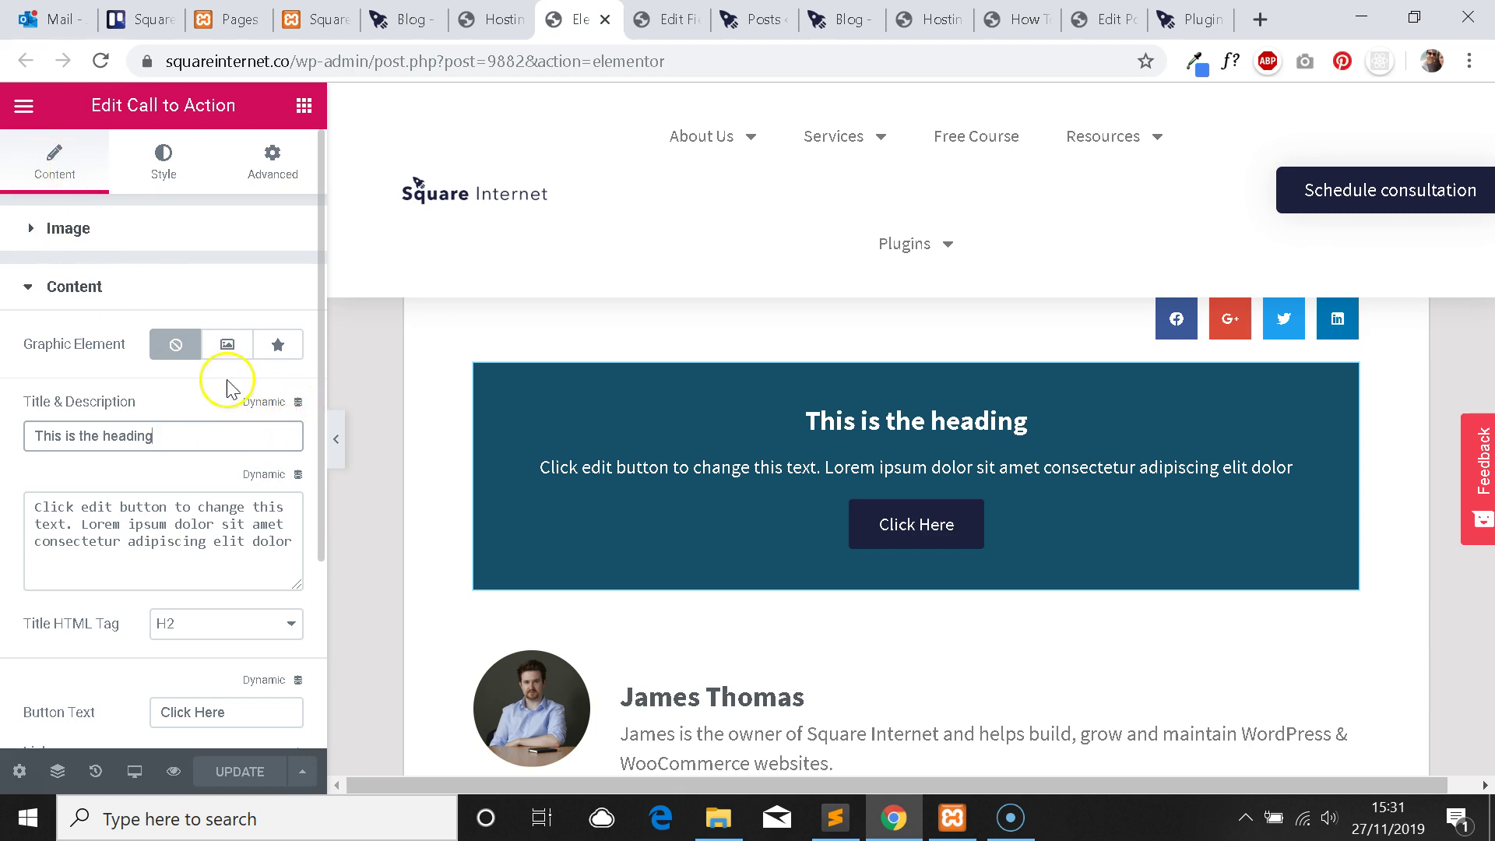
{"action": "left_click", "coordinate": [295, 401]}
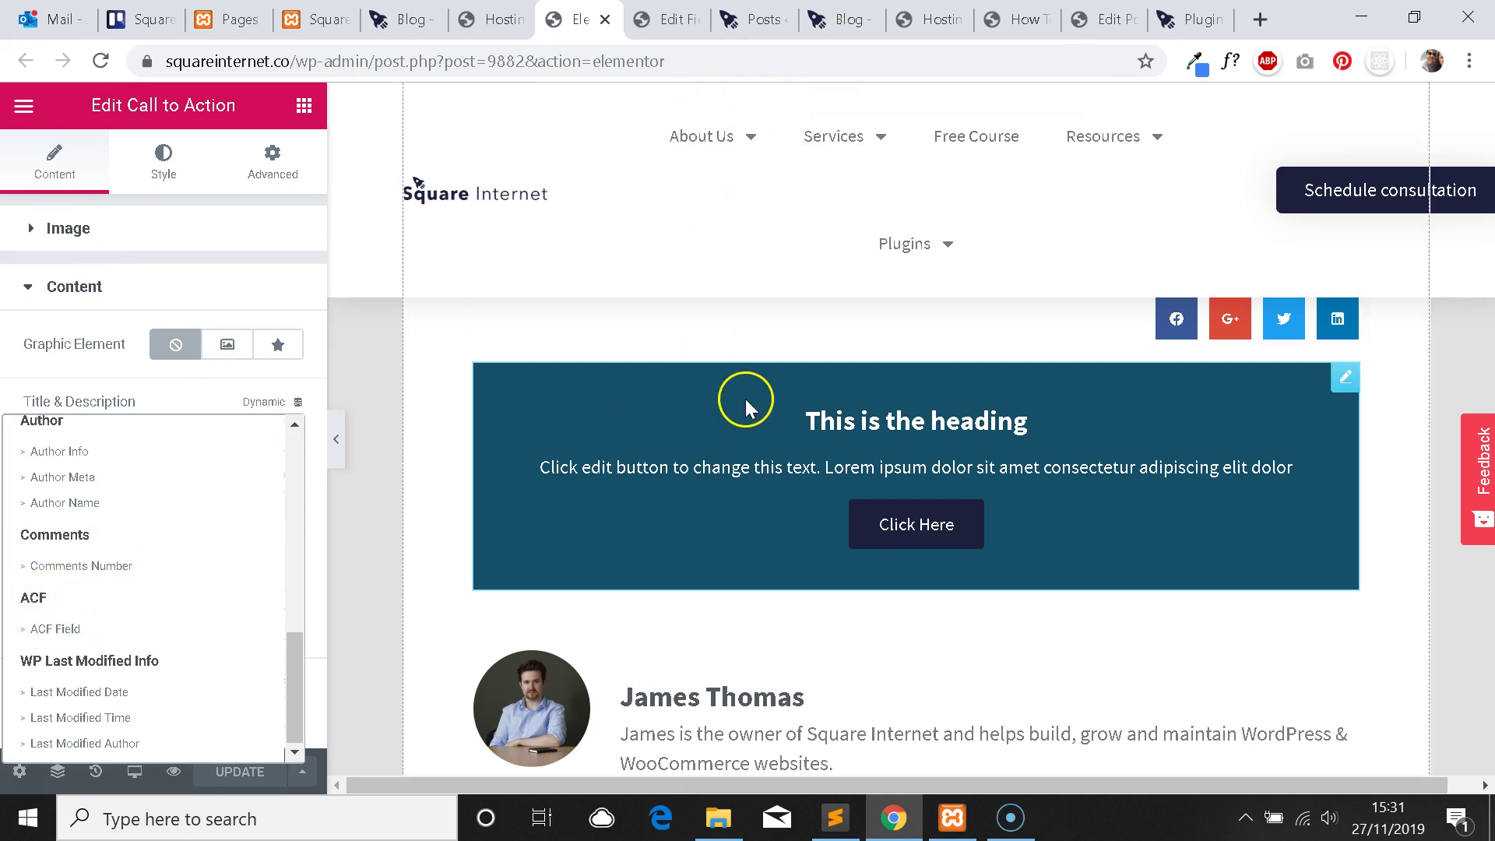
Switch via the live post tab to the ACF Posts field group.
{"action": "left_click", "coordinate": [1012, 19]}
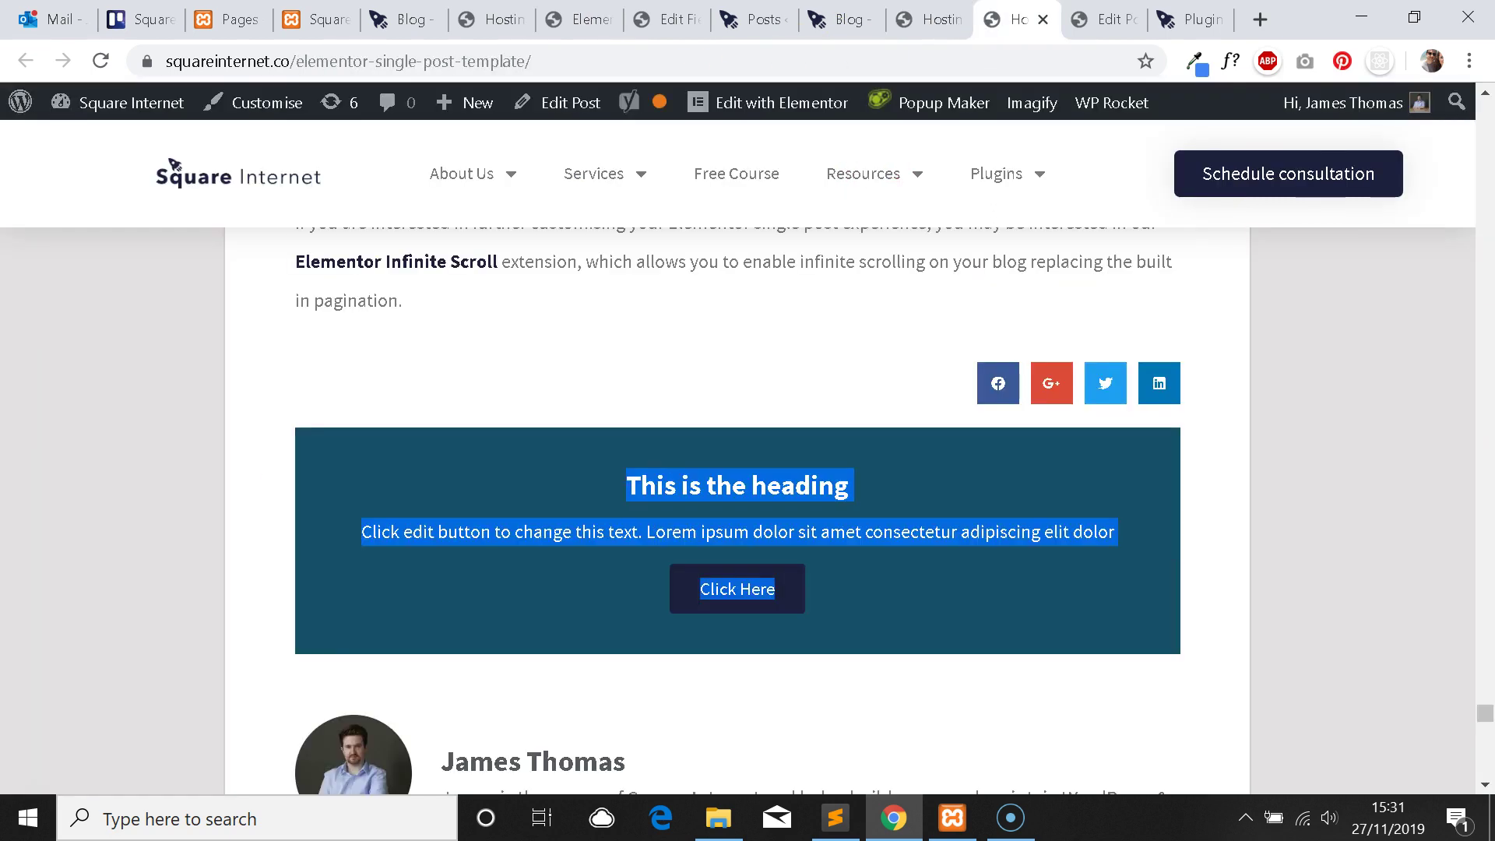
{"action": "key", "text": "ctrl+shift+Tab"}
{"action": "key", "text": "ctrl+shift+Tab"}
{"action": "key", "text": "ctrl+shift+Tab"}
{"action": "key", "text": "ctrl+shift+Tab"}
{"action": "key", "text": "ctrl+shift+Tab"}
{"action": "key", "text": "ctrl+Tab"}
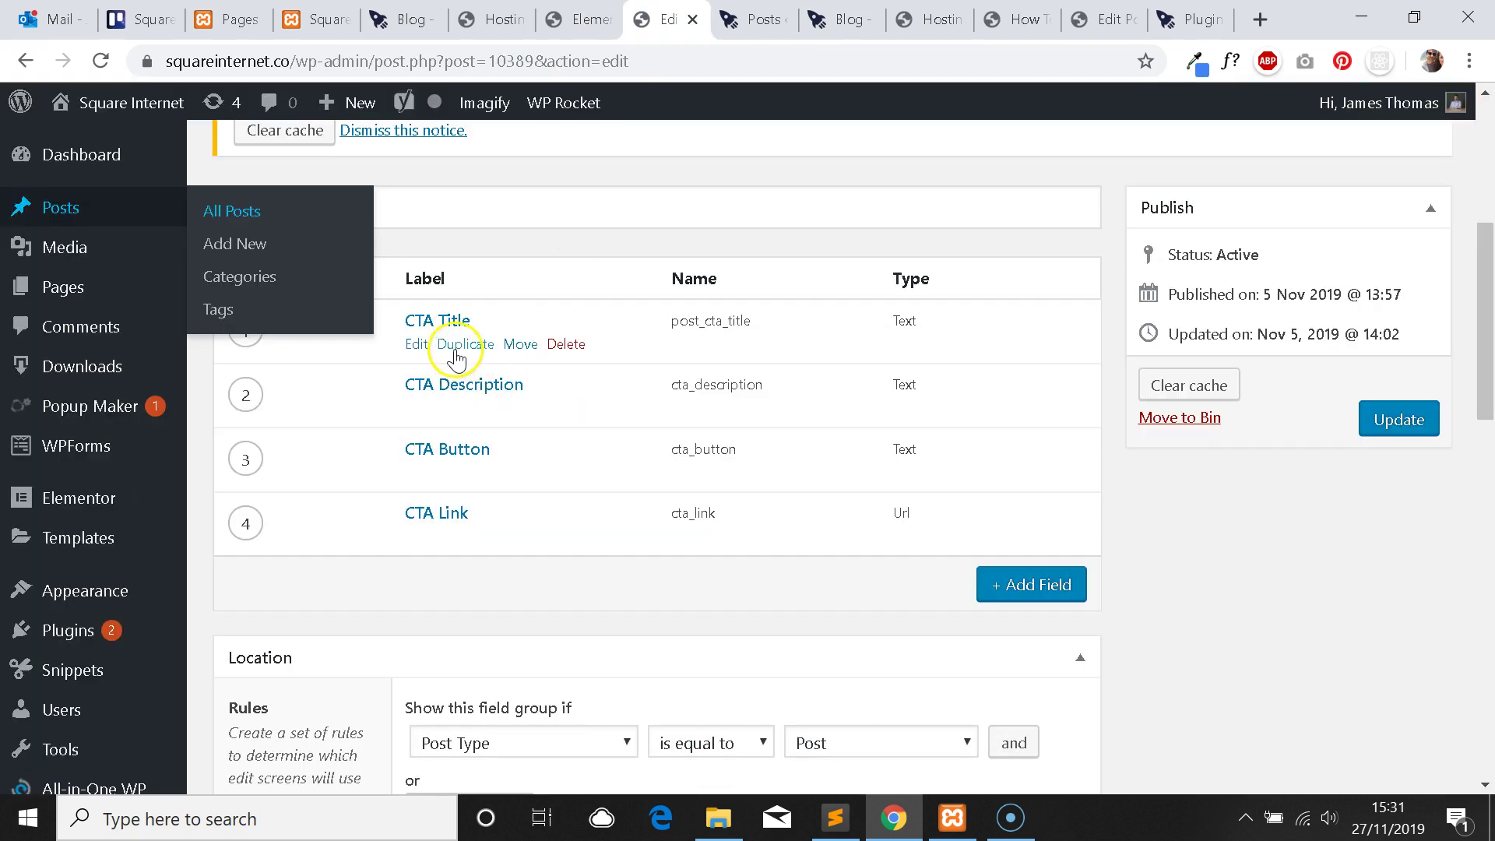
Expand CTA Title and inspect its label and field name post_cta_title.
{"action": "left_click", "coordinate": [416, 344]}
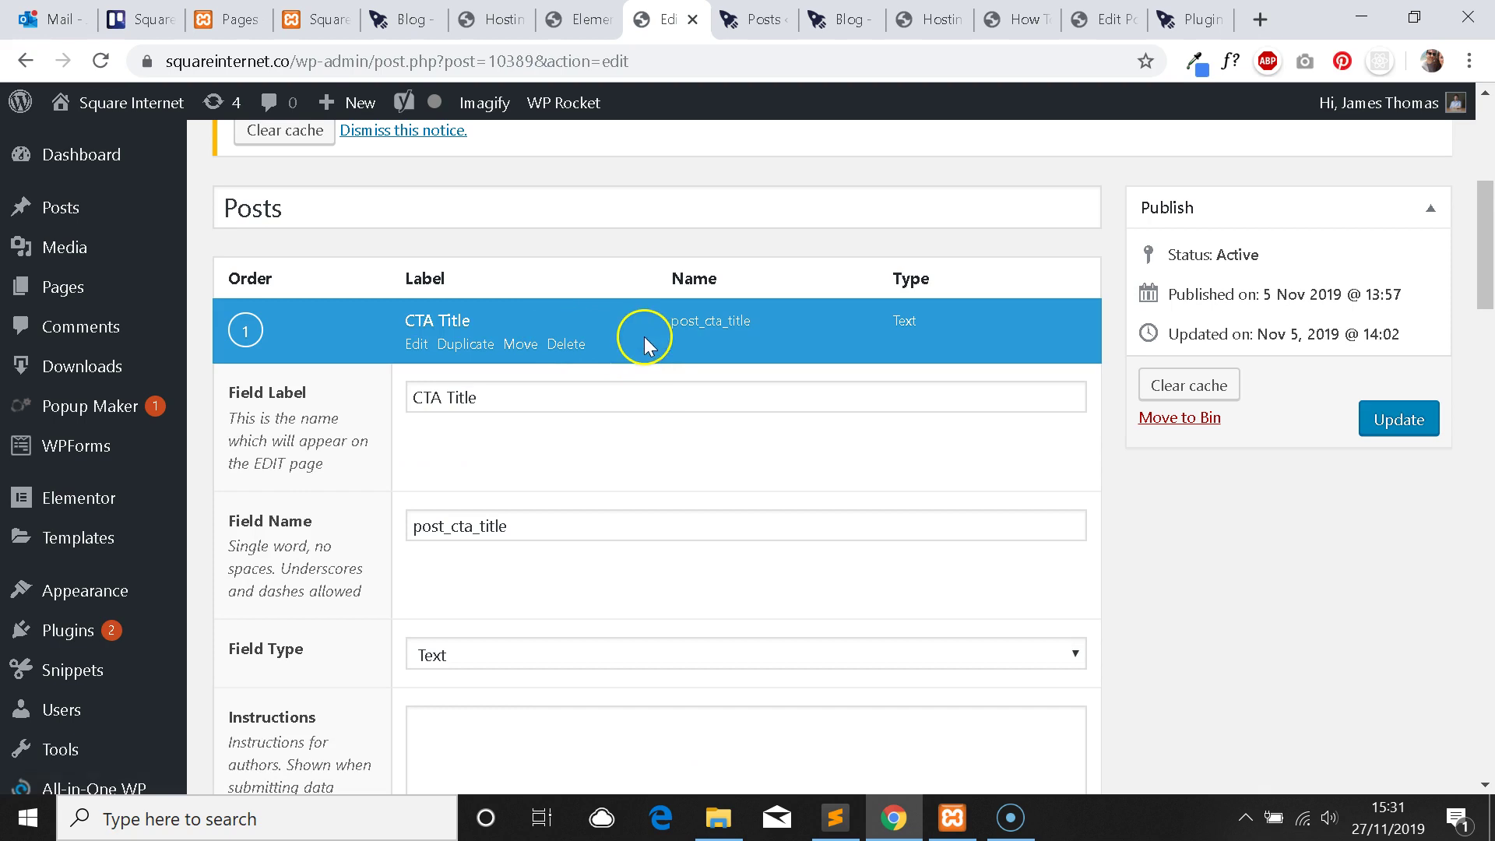
{"action": "scroll", "coordinate": [671, 347], "scroll_direction": "down", "scroll_amount": 1}
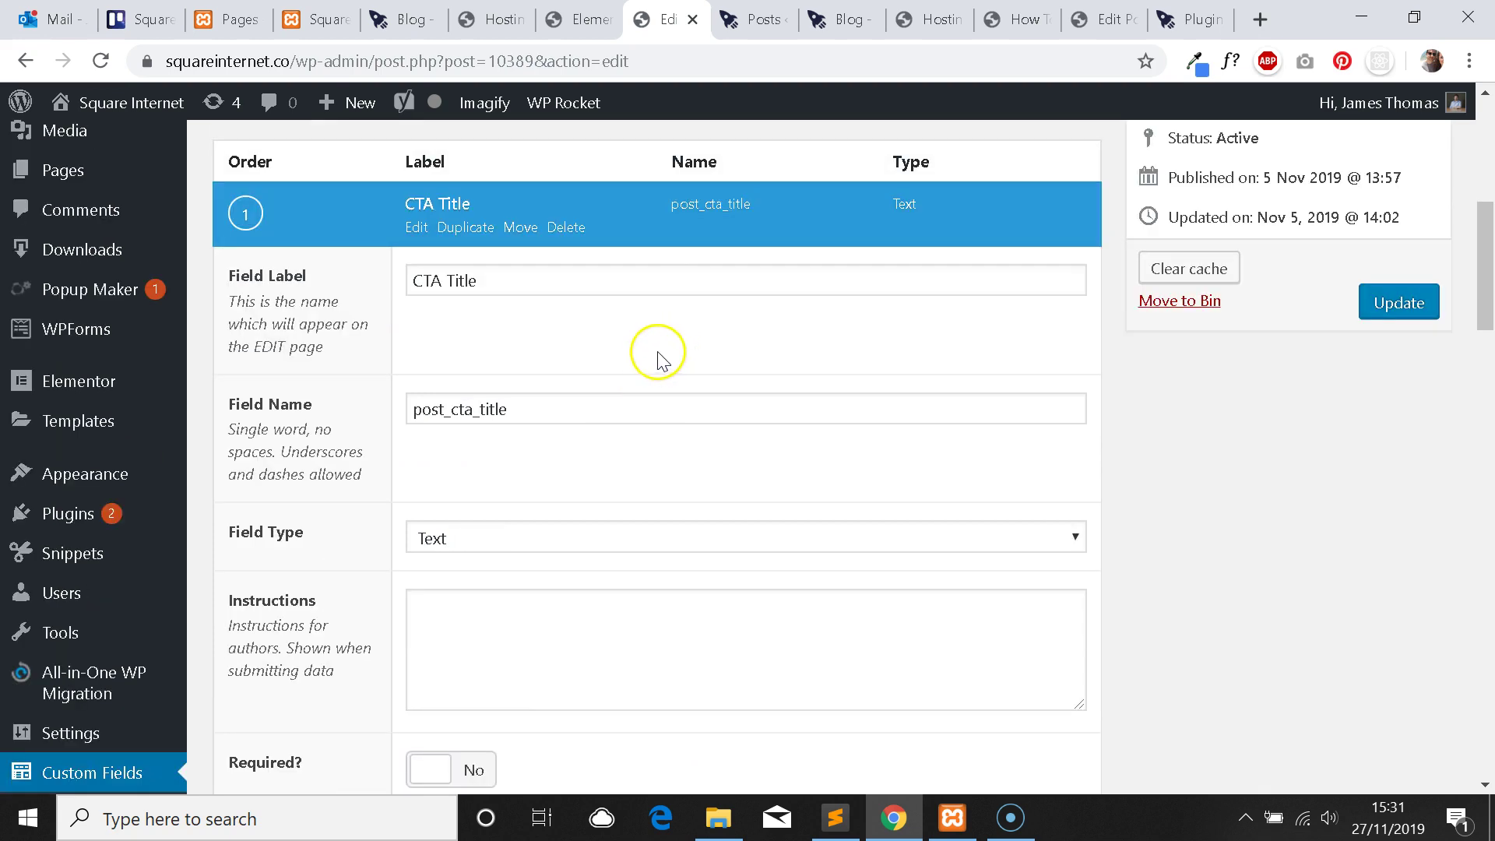
{"action": "left_click", "coordinate": [494, 280]}
{"action": "left_click_drag", "start_coordinate": [494, 280], "coordinate": [371, 283]}
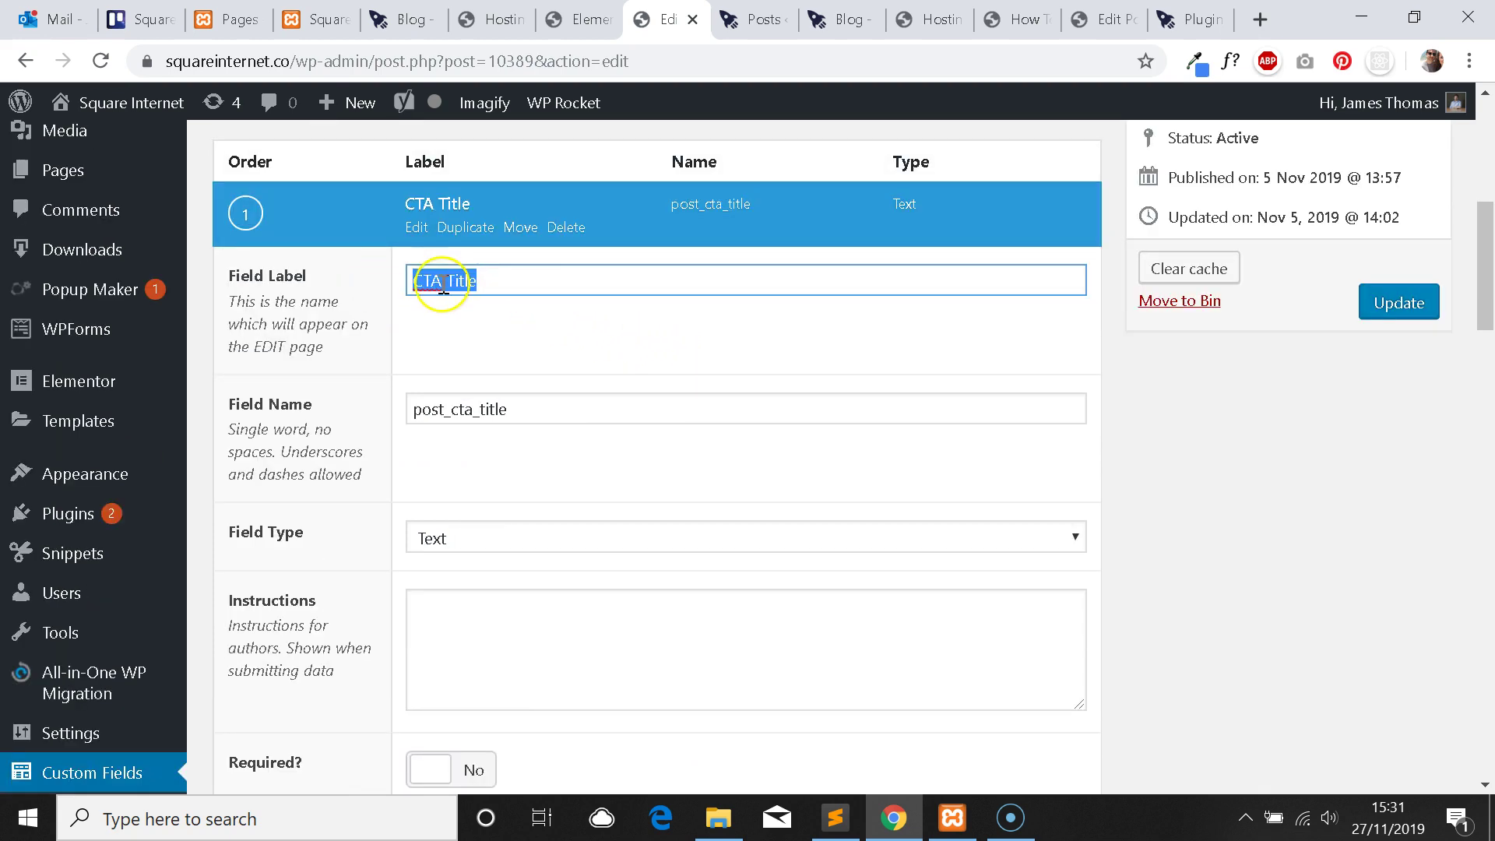
{"action": "left_click", "coordinate": [505, 418]}
{"action": "left_click_drag", "start_coordinate": [530, 414], "coordinate": [342, 440]}
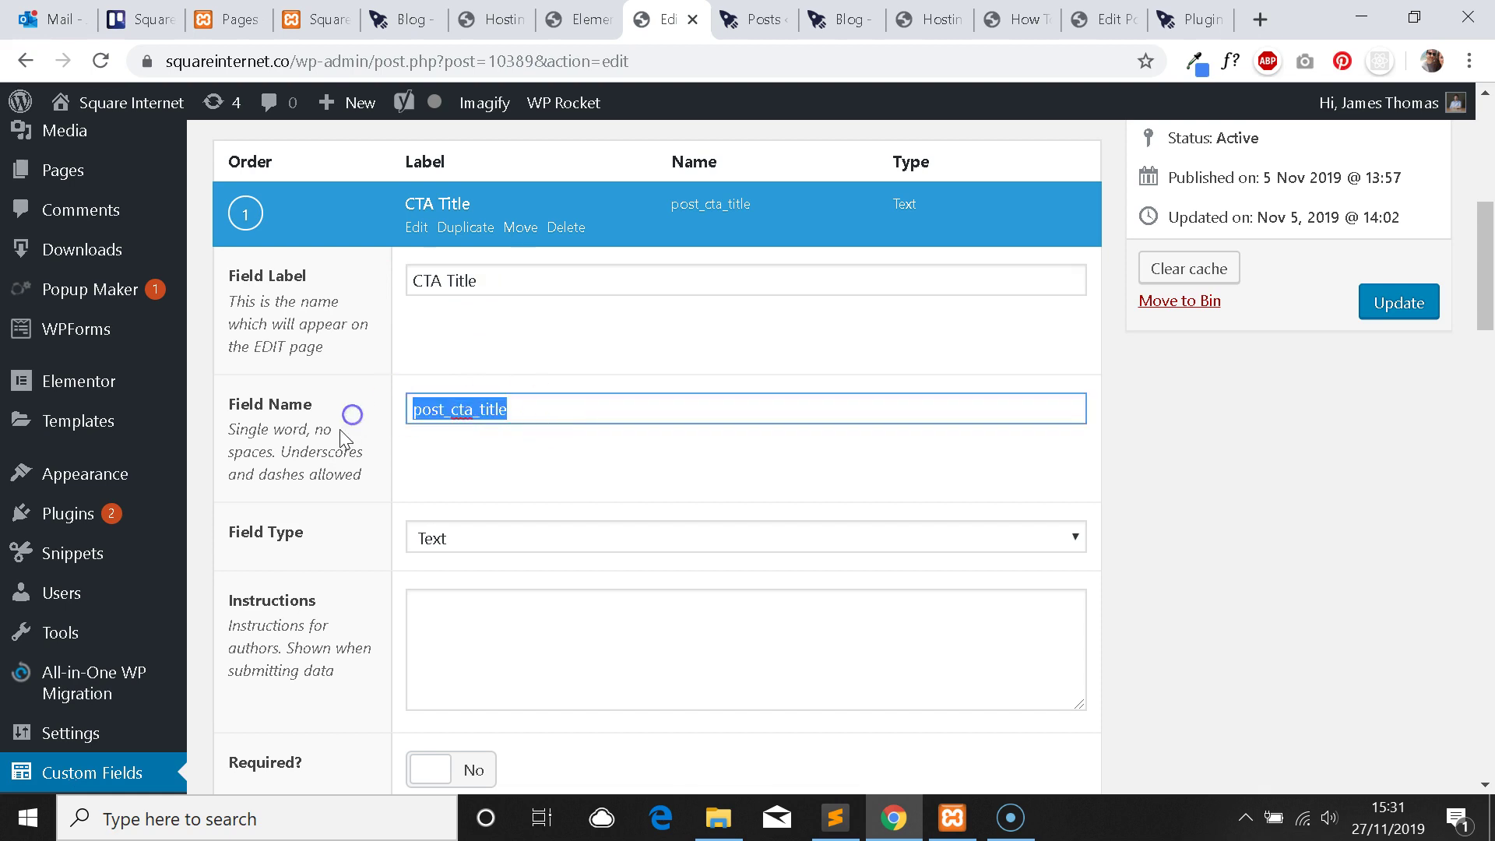
{"action": "left_click_drag", "start_coordinate": [231, 427], "coordinate": [364, 480]}
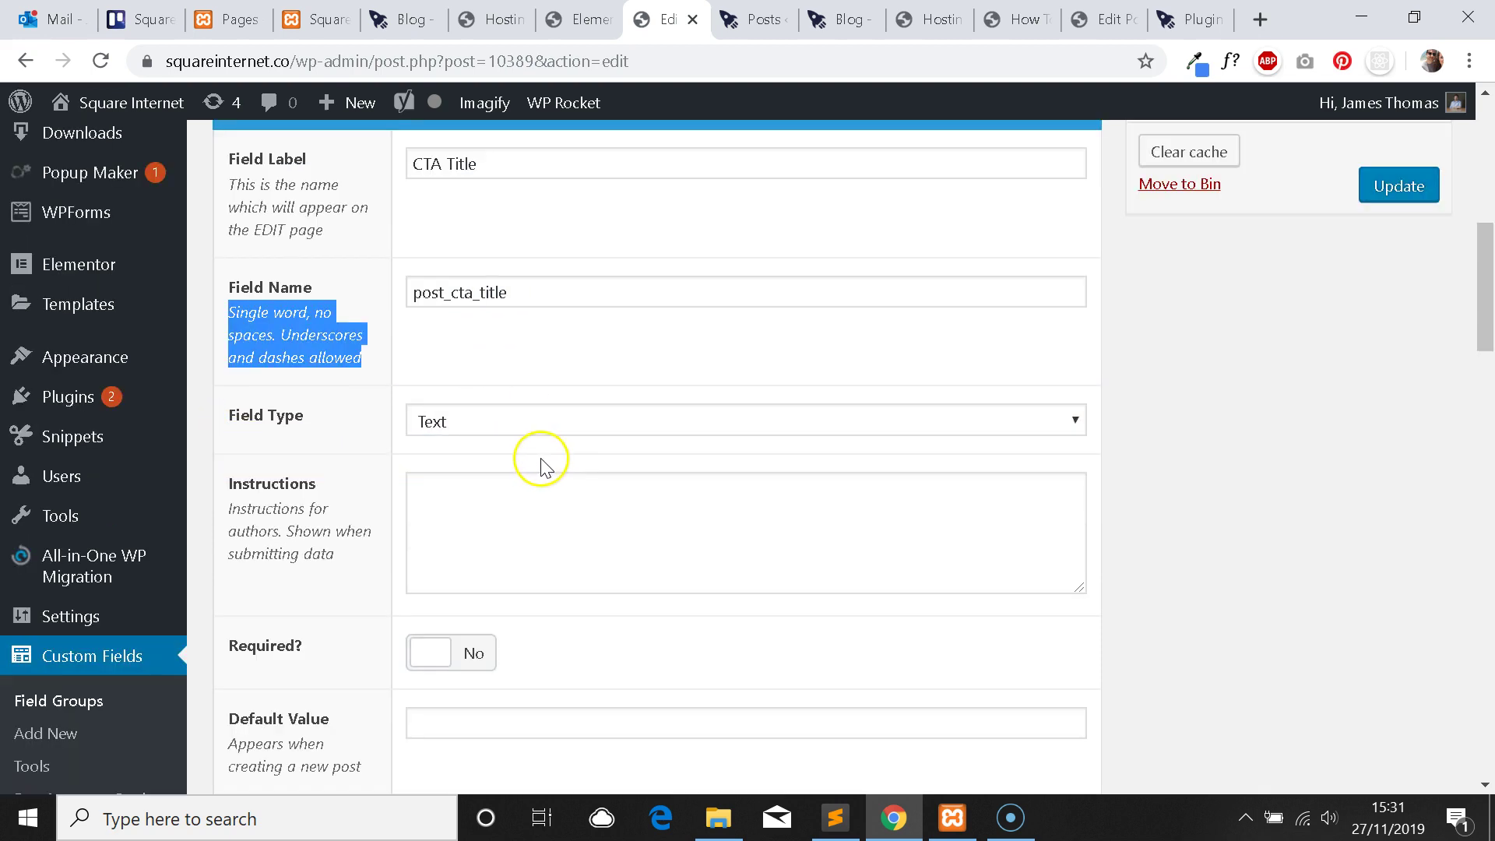
Browse the CTA Title field type choices, keeping the type as Text.
{"action": "scroll", "coordinate": [631, 413], "scroll_direction": "down", "scroll_amount": 1}
{"action": "scroll", "coordinate": [631, 413], "scroll_direction": "up", "scroll_amount": 1}
{"action": "scroll", "coordinate": [631, 412], "scroll_direction": "down", "scroll_amount": 1}
{"action": "scroll", "coordinate": [632, 416], "scroll_direction": "up", "scroll_amount": 1}
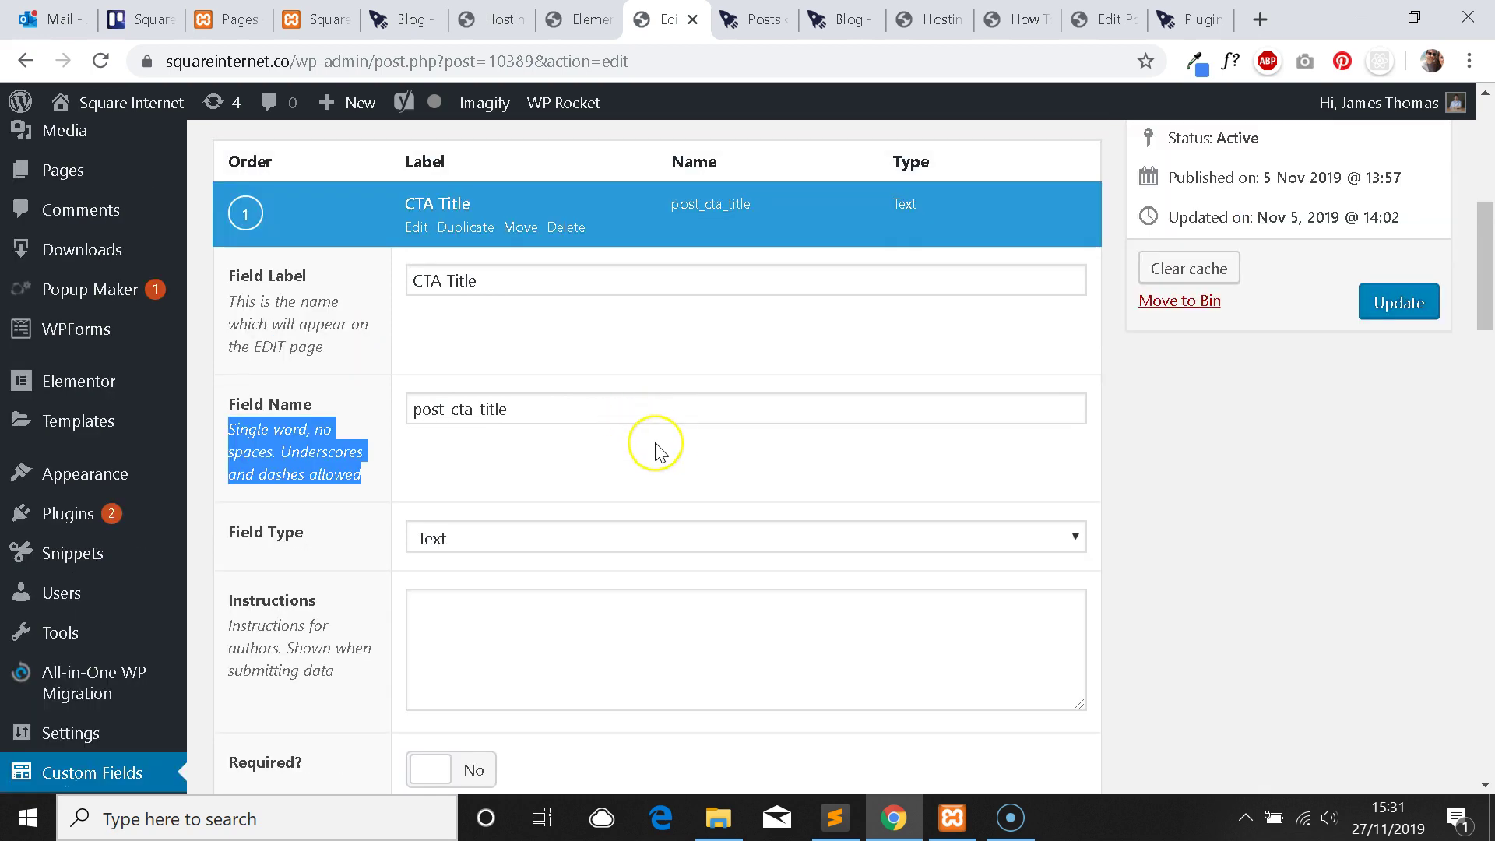
{"action": "scroll", "coordinate": [660, 453], "scroll_direction": "down", "scroll_amount": 3}
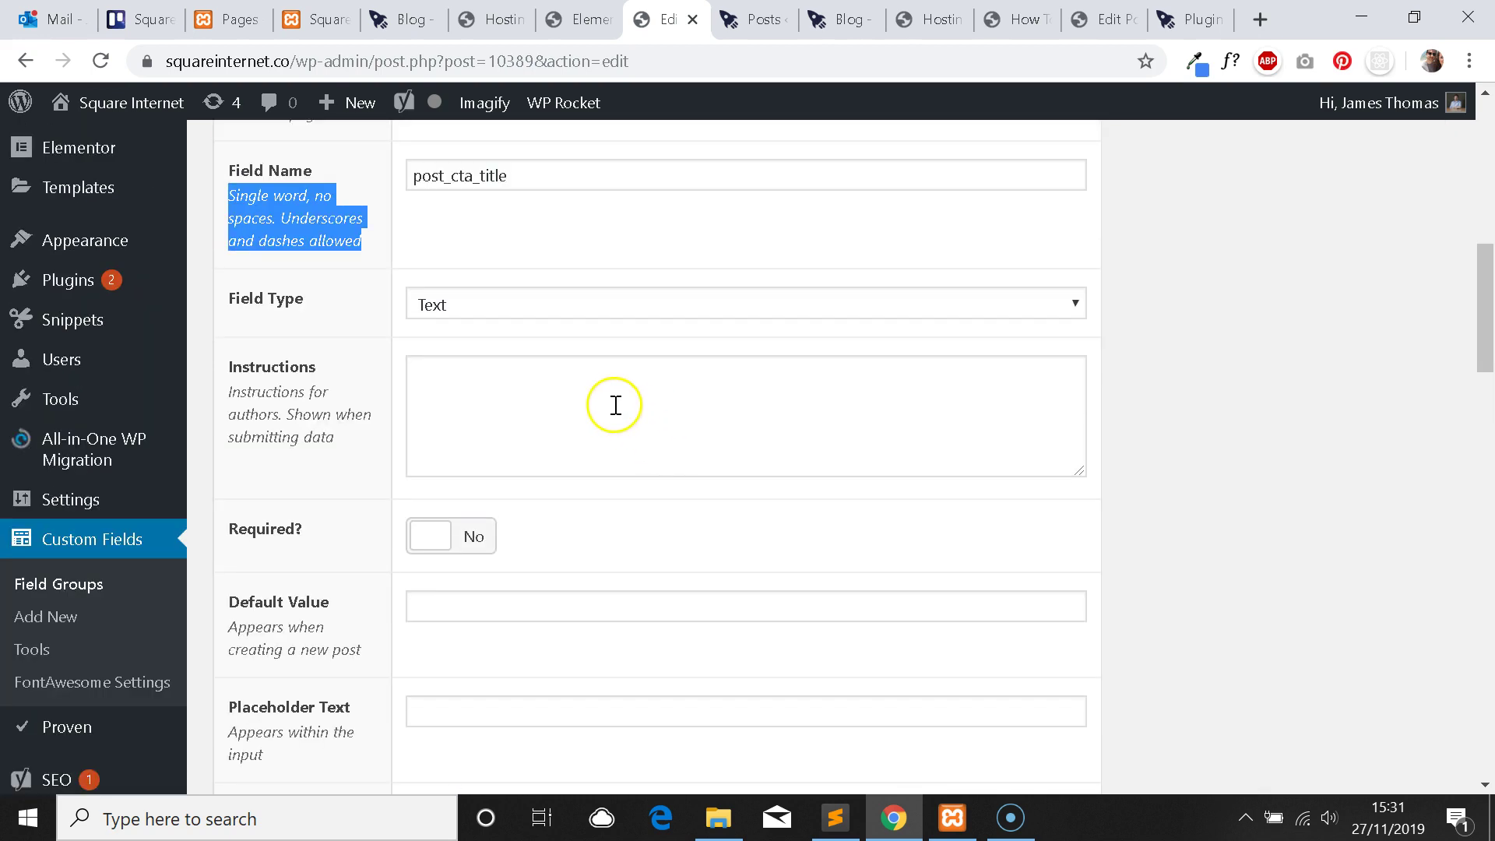
{"action": "scroll", "coordinate": [615, 405], "scroll_direction": "up", "scroll_amount": 1}
{"action": "left_click", "coordinate": [597, 429]}
{"action": "scroll", "coordinate": [551, 68], "scroll_direction": "down", "scroll_amount": 1}
{"action": "scroll", "coordinate": [537, 62], "scroll_direction": "up", "scroll_amount": 1}
{"action": "left_click", "coordinate": [514, 38]}
{"action": "scroll", "coordinate": [623, 394], "scroll_direction": "up", "scroll_amount": 1}
{"action": "scroll", "coordinate": [651, 389], "scroll_direction": "down", "scroll_amount": 1}
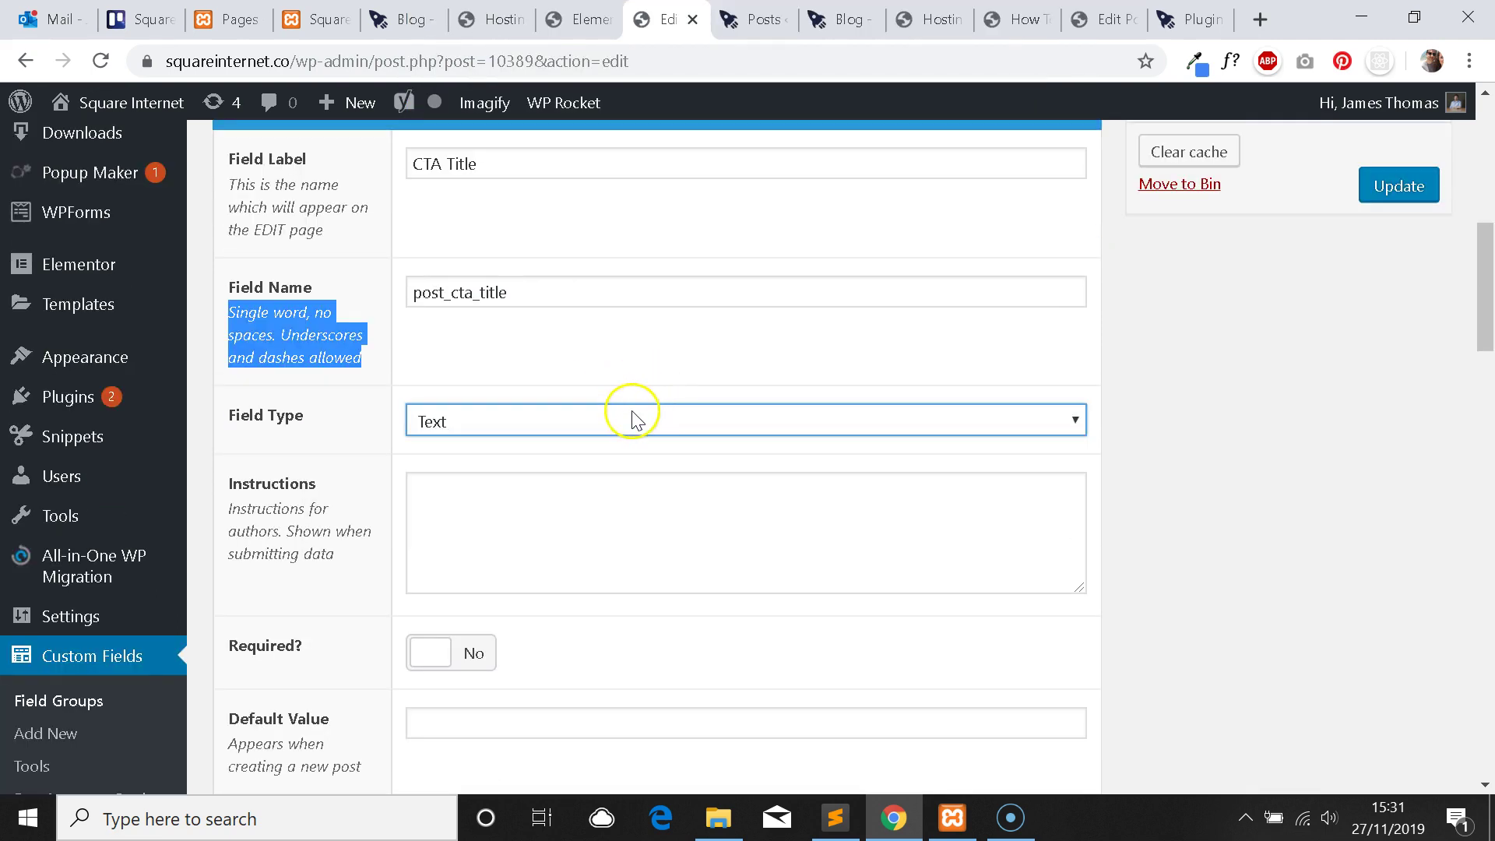
{"action": "left_click", "coordinate": [621, 431]}
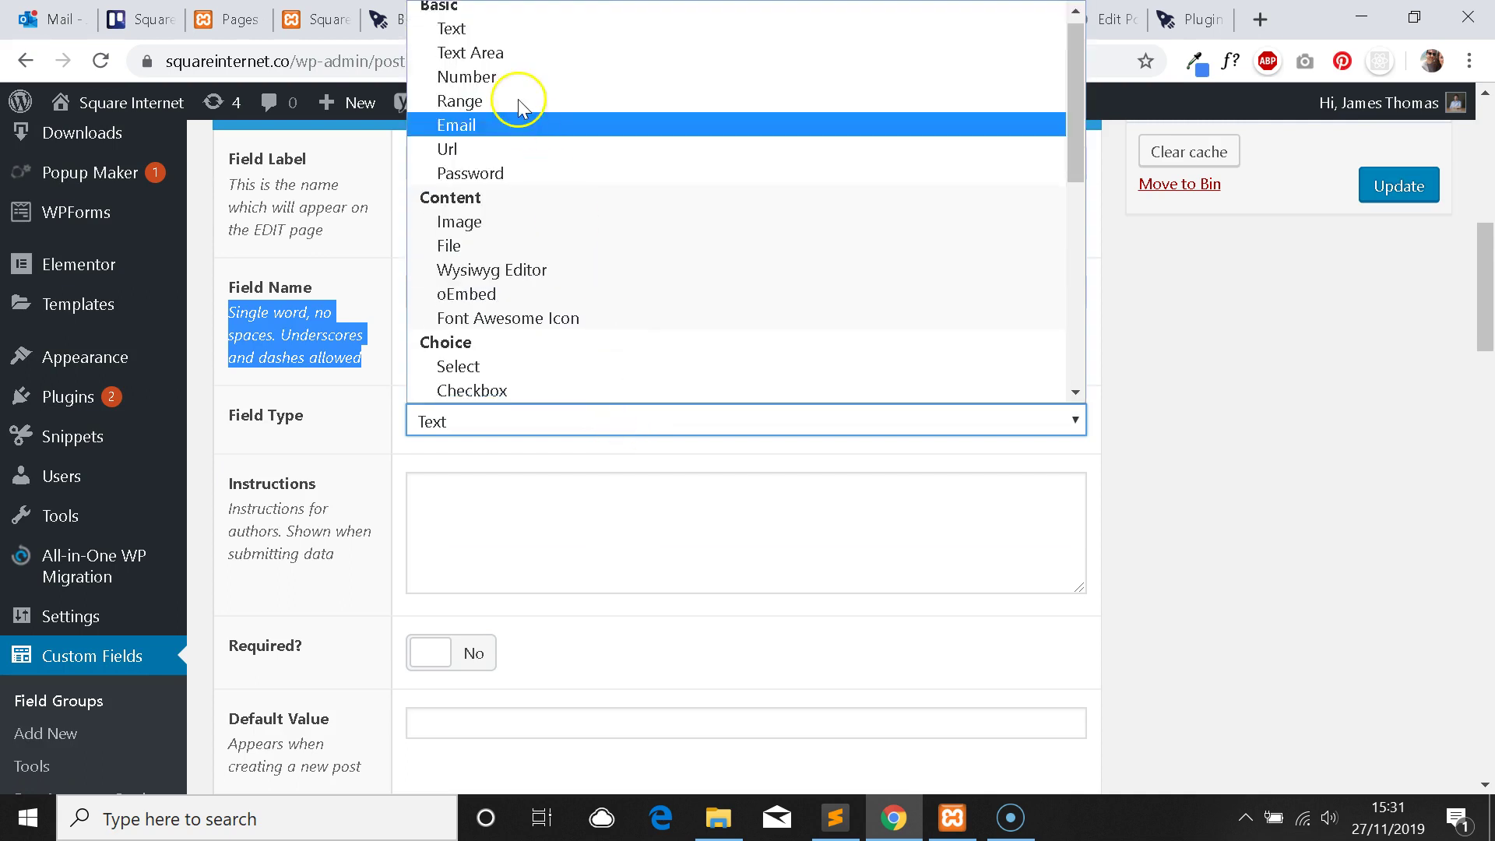
{"action": "left_click", "coordinate": [499, 30]}
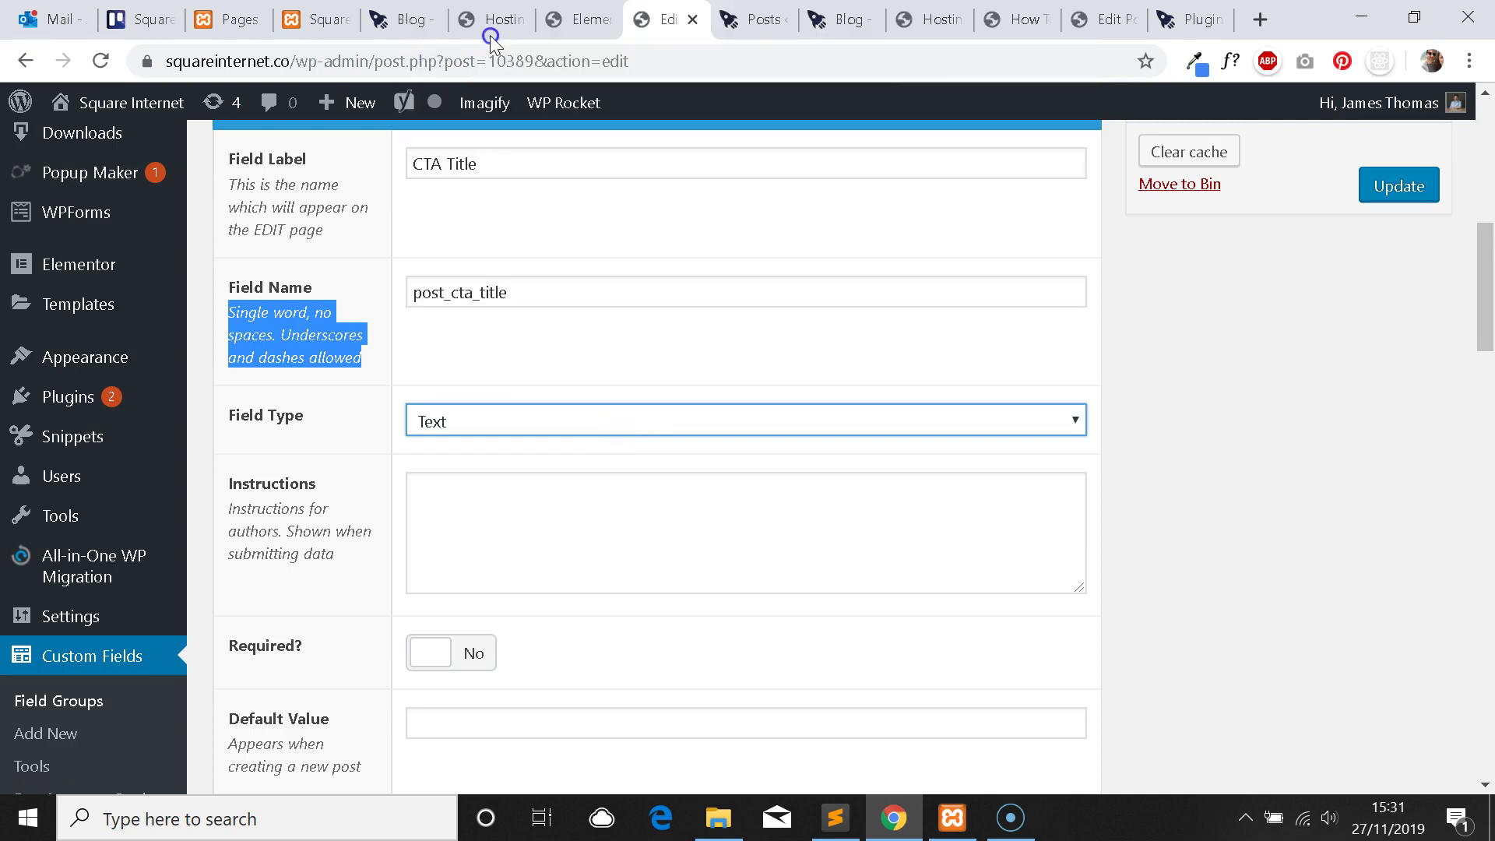
{"action": "left_click", "coordinate": [533, 425]}
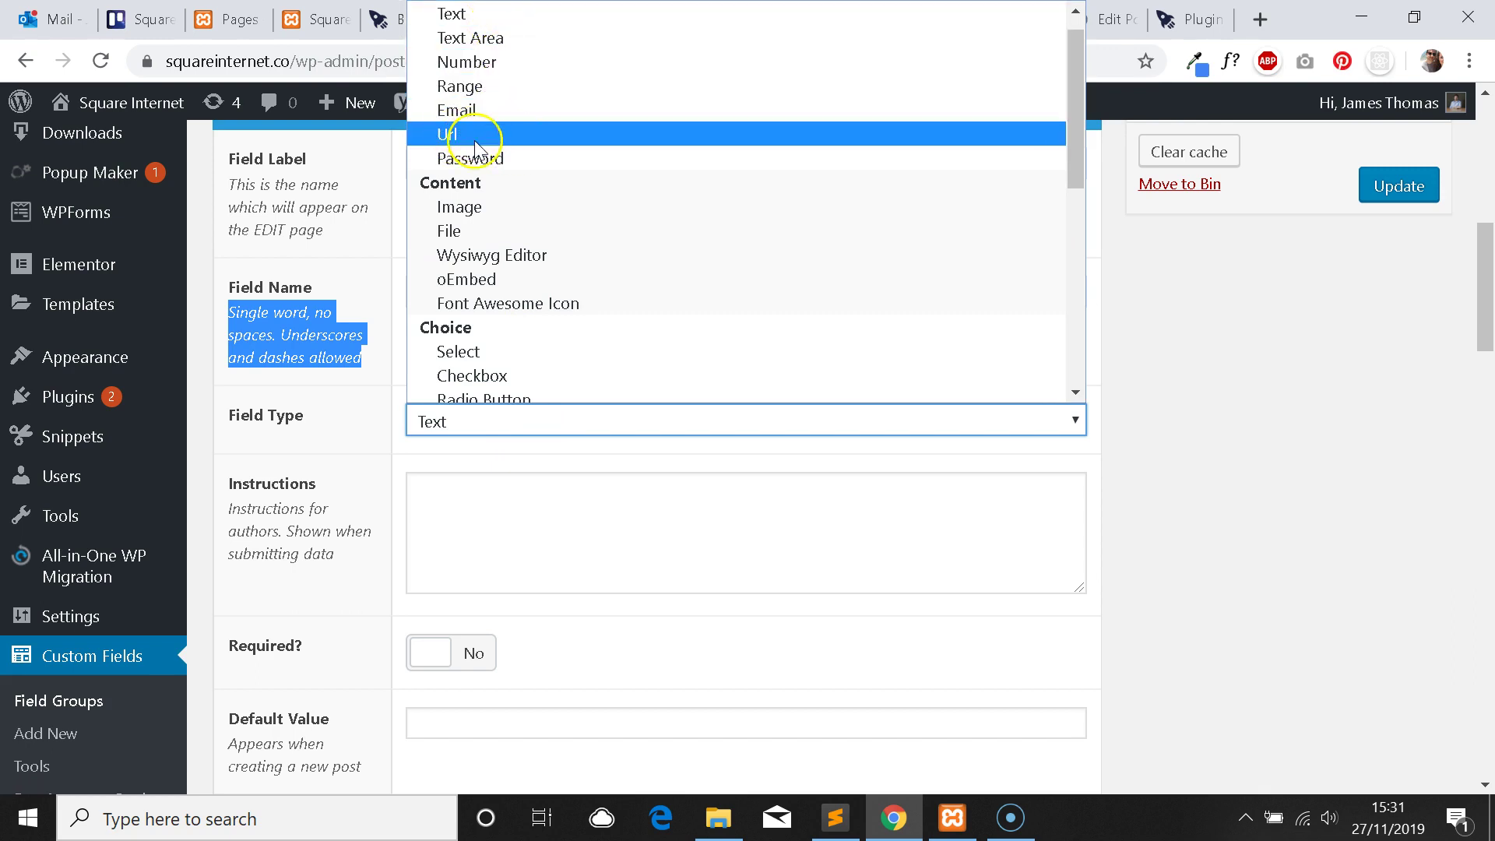
{"action": "scroll", "coordinate": [491, 374], "scroll_direction": "down", "scroll_amount": 1}
{"action": "left_click", "coordinate": [521, 430]}
Expand CTA Description and check that its field type is Text.
{"action": "scroll", "coordinate": [584, 358], "scroll_direction": "down", "scroll_amount": 9}
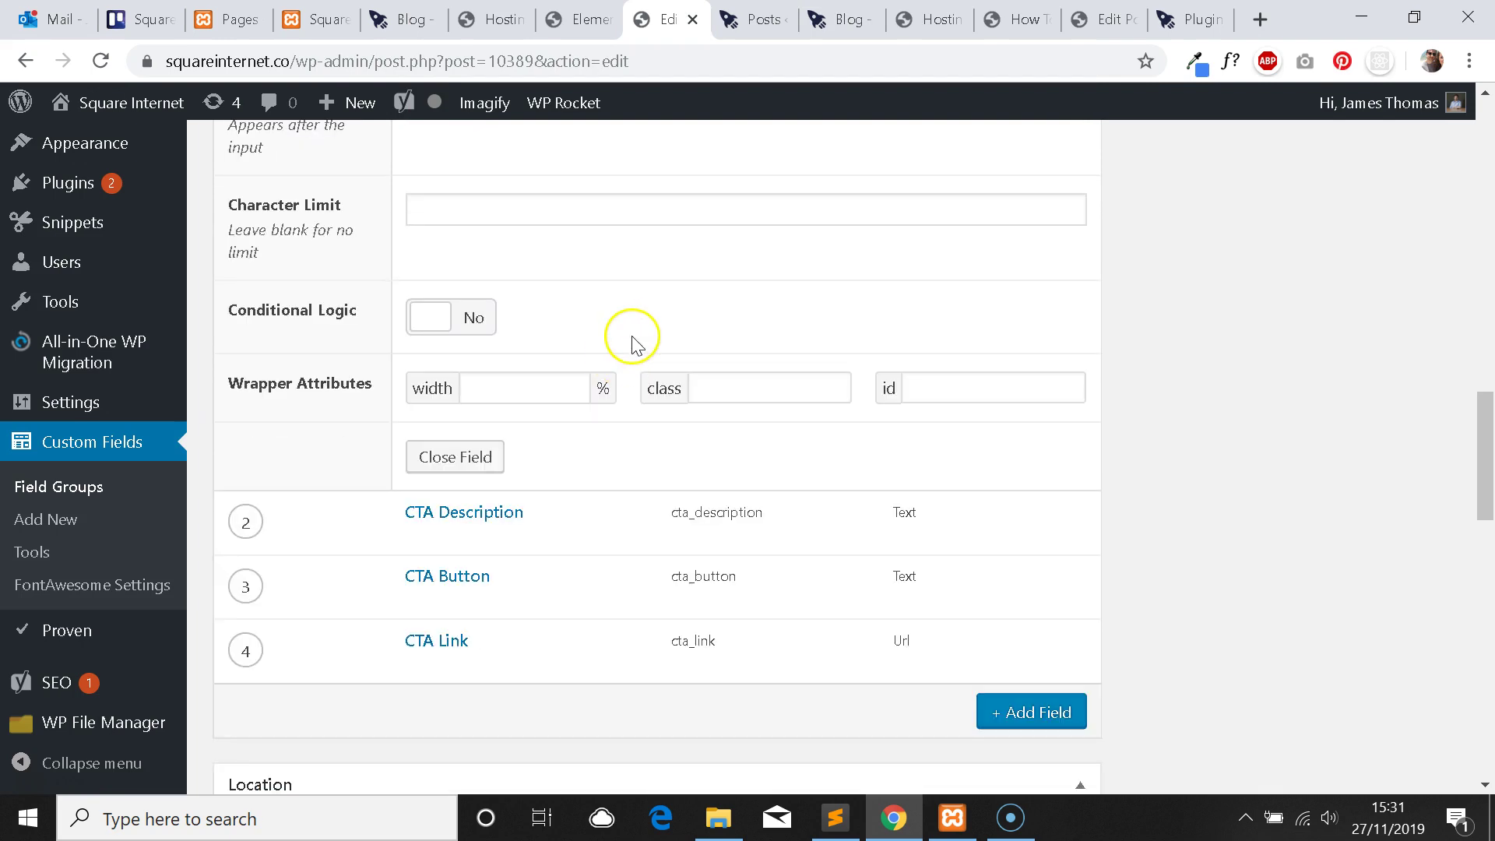
{"action": "scroll", "coordinate": [527, 358], "scroll_direction": "up", "scroll_amount": 12}
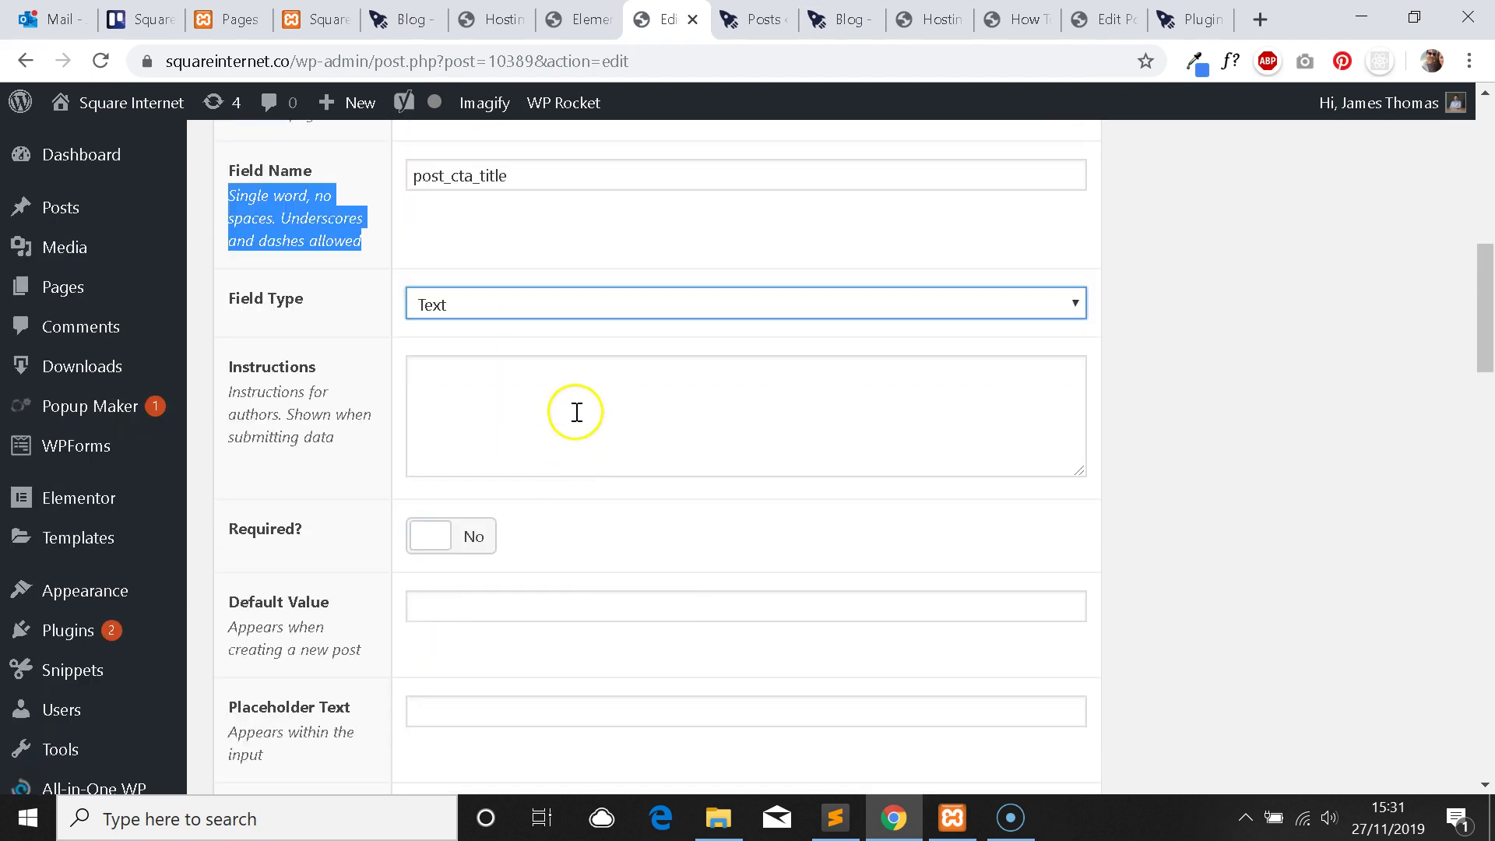
{"action": "scroll", "coordinate": [581, 414], "scroll_direction": "down", "scroll_amount": 13}
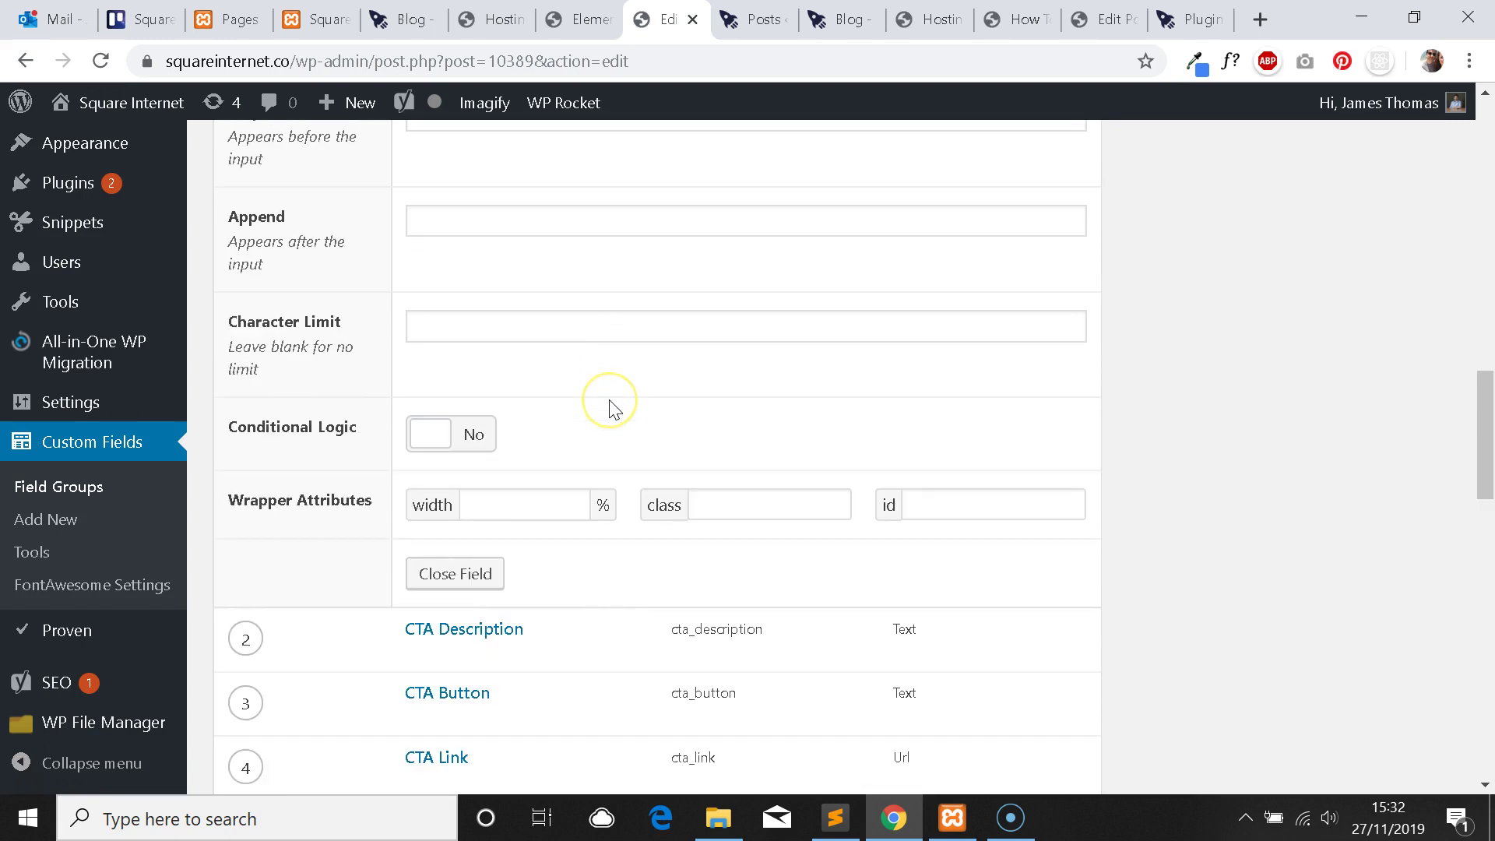
{"action": "left_click", "coordinate": [460, 518]}
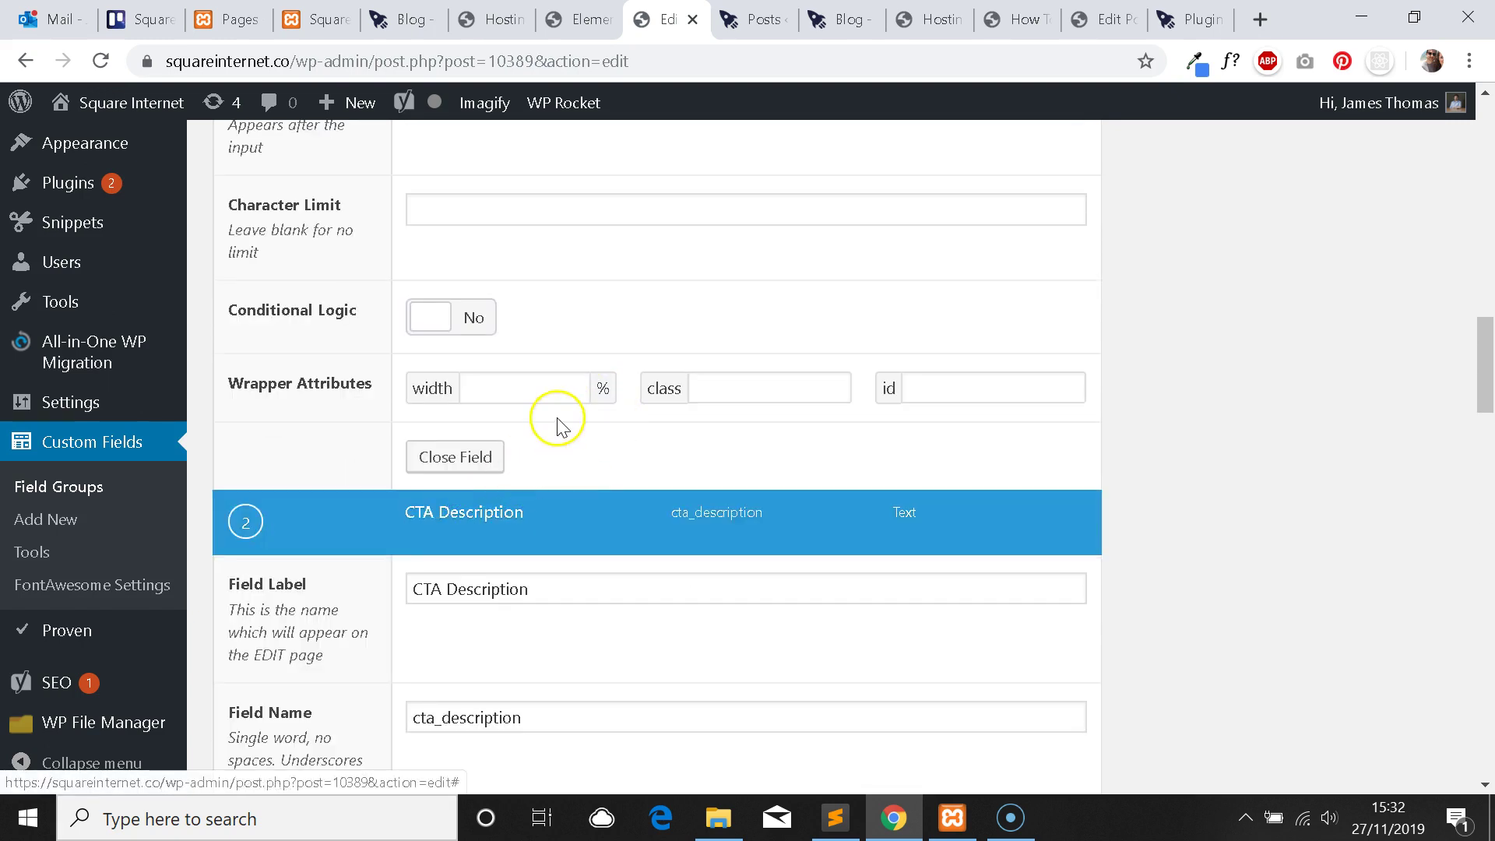
{"action": "scroll", "coordinate": [557, 424], "scroll_direction": "down", "scroll_amount": 4}
{"action": "scroll", "coordinate": [567, 352], "scroll_direction": "down", "scroll_amount": 3}
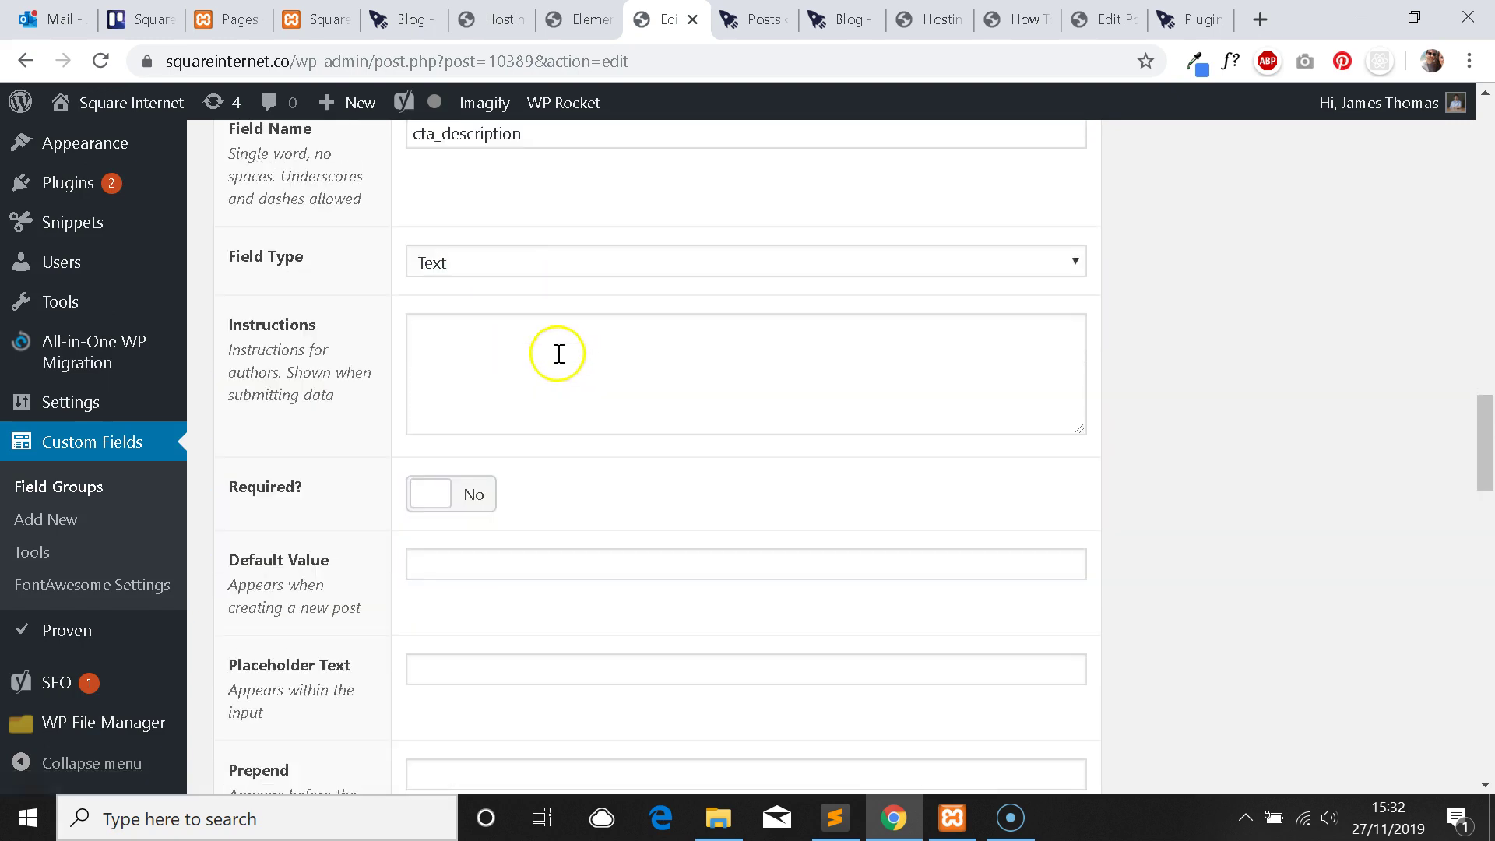
{"action": "left_click", "coordinate": [552, 260]}
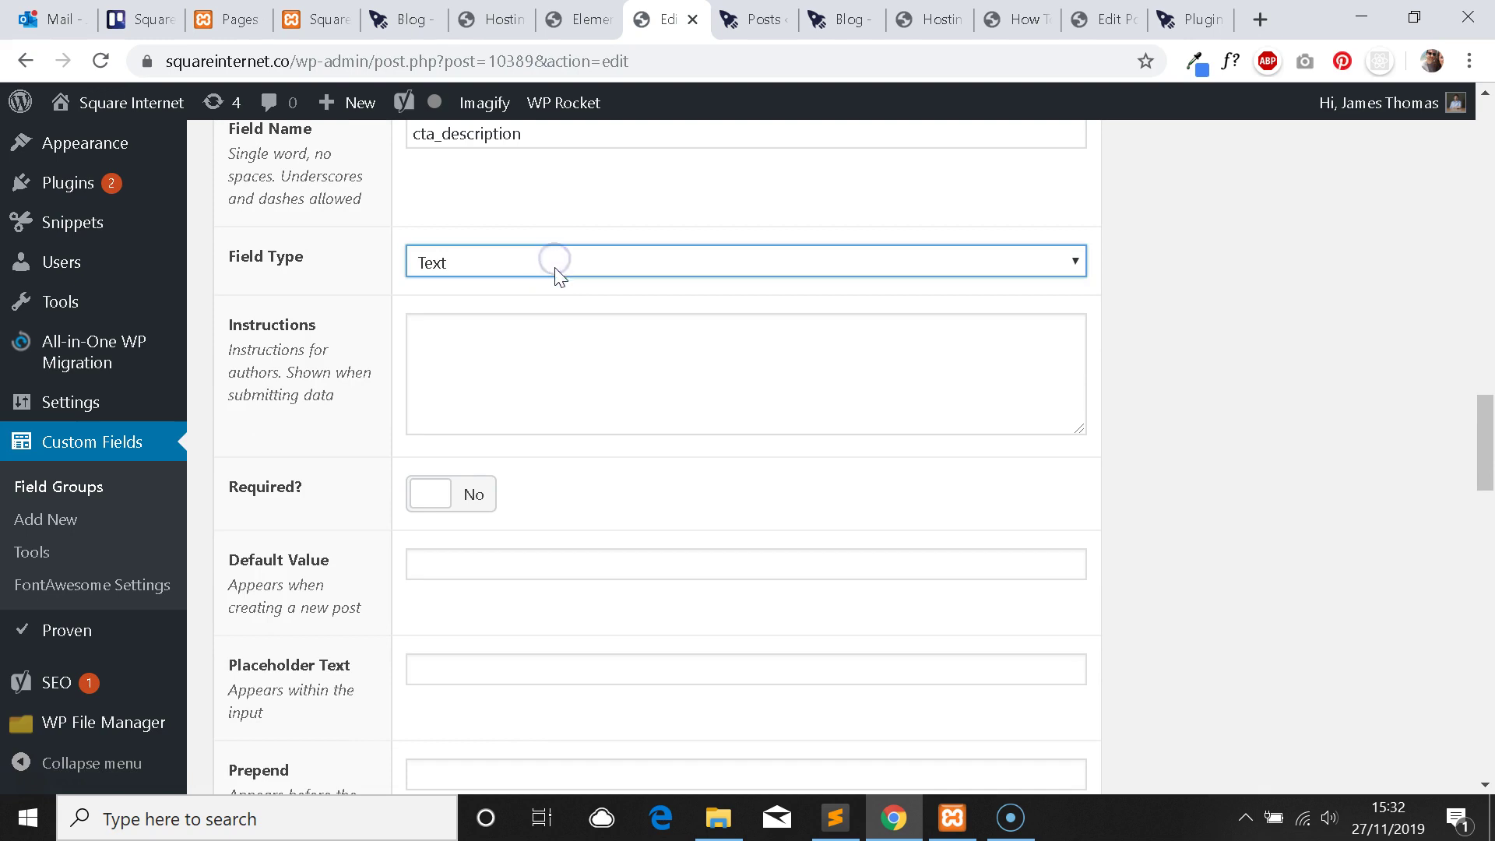
Scroll to the Location rules showing Post Type is equal to Post.
{"action": "scroll", "coordinate": [559, 276], "scroll_direction": "down", "scroll_amount": 10}
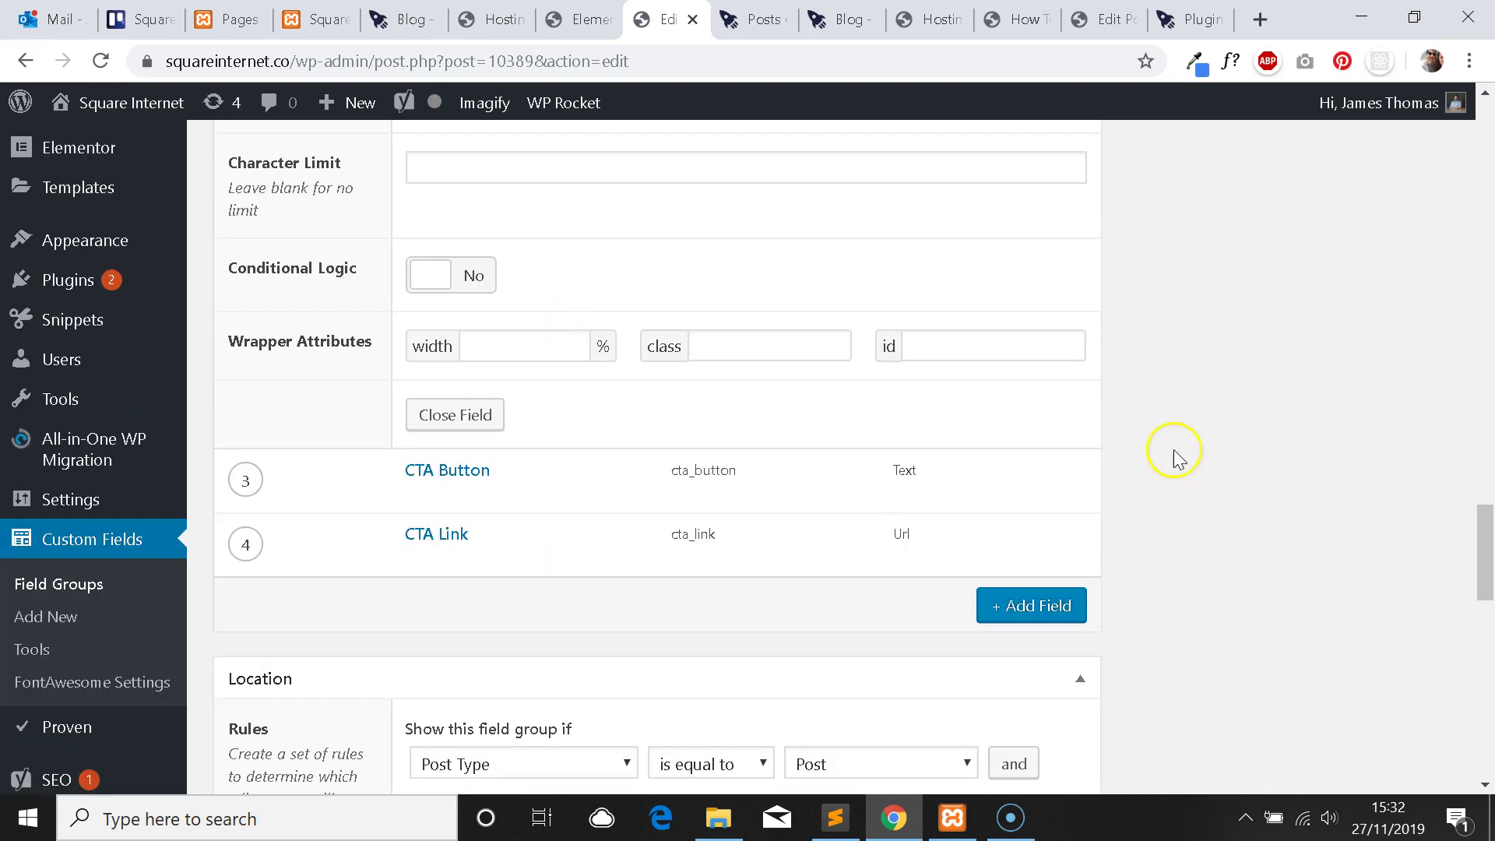
{"action": "scroll", "coordinate": [1176, 456], "scroll_direction": "up", "scroll_amount": 20}
{"action": "scroll", "coordinate": [1334, 334], "scroll_direction": "down", "scroll_amount": 18}
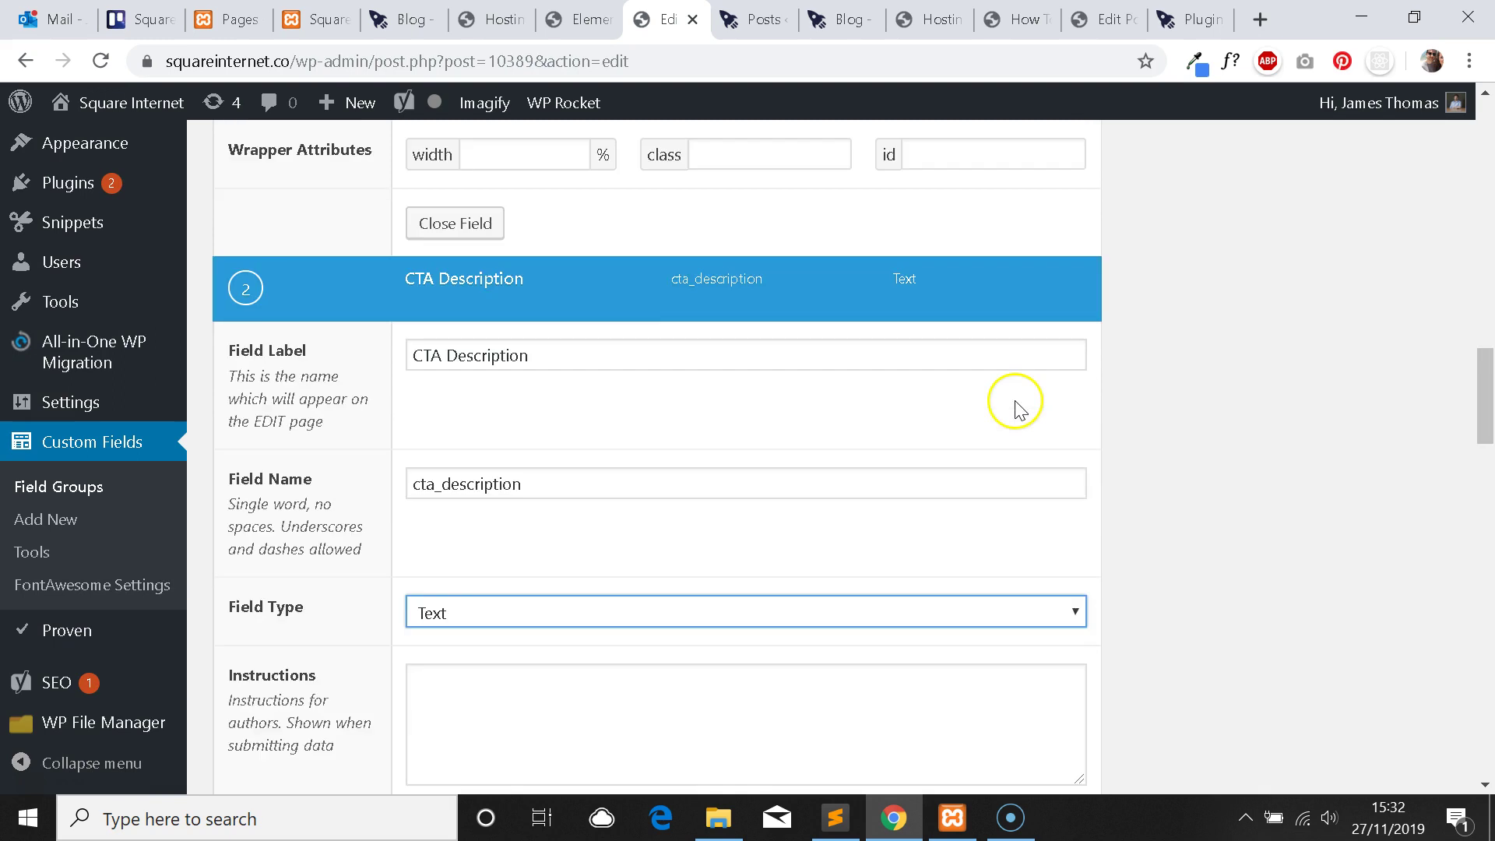
{"action": "scroll", "coordinate": [1015, 410], "scroll_direction": "down", "scroll_amount": 18}
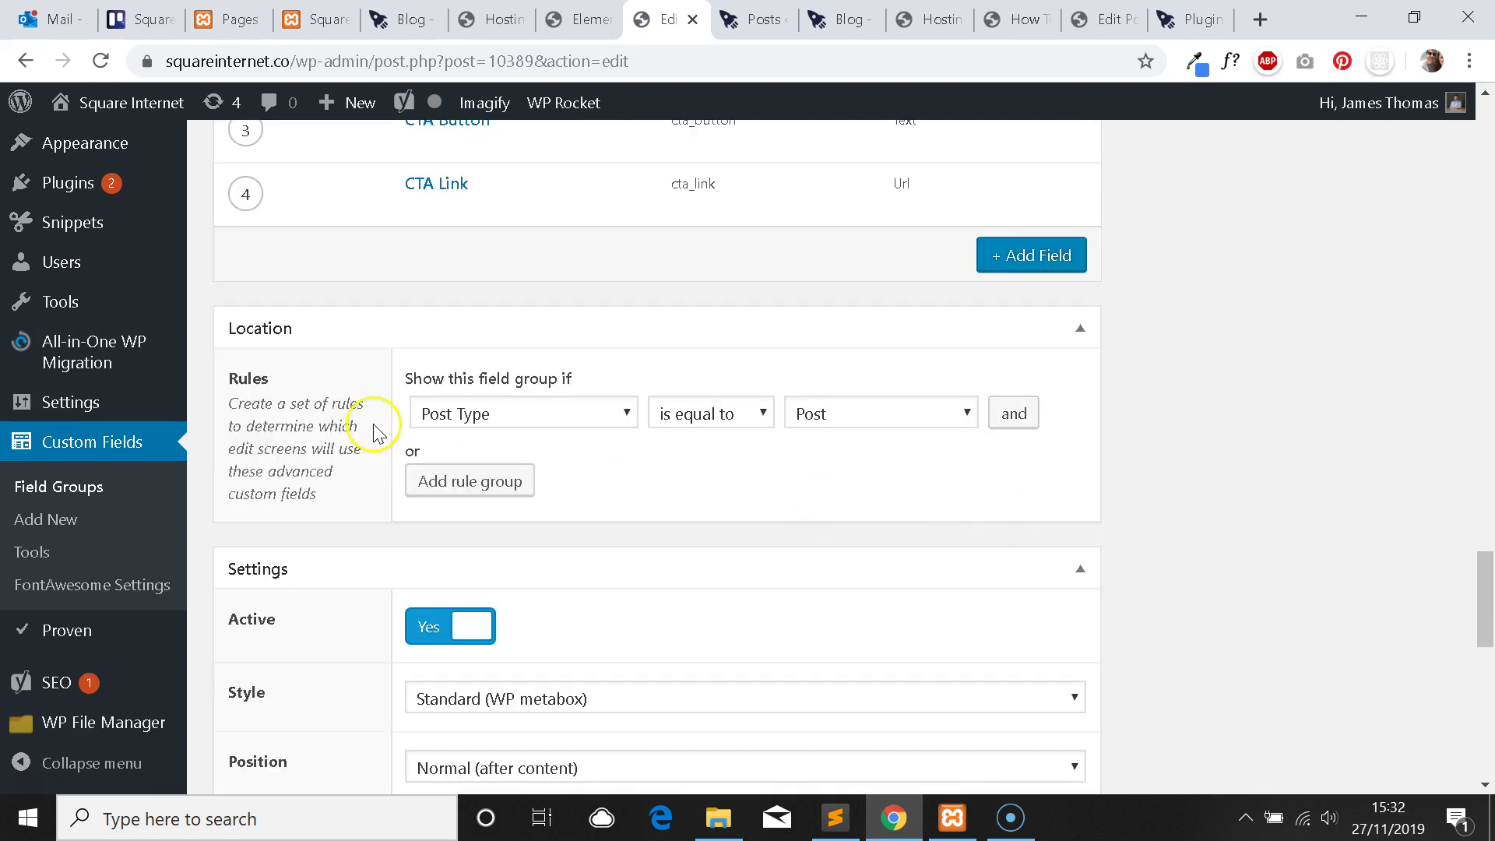
{"action": "scroll", "coordinate": [302, 385], "scroll_direction": "up", "scroll_amount": 2}
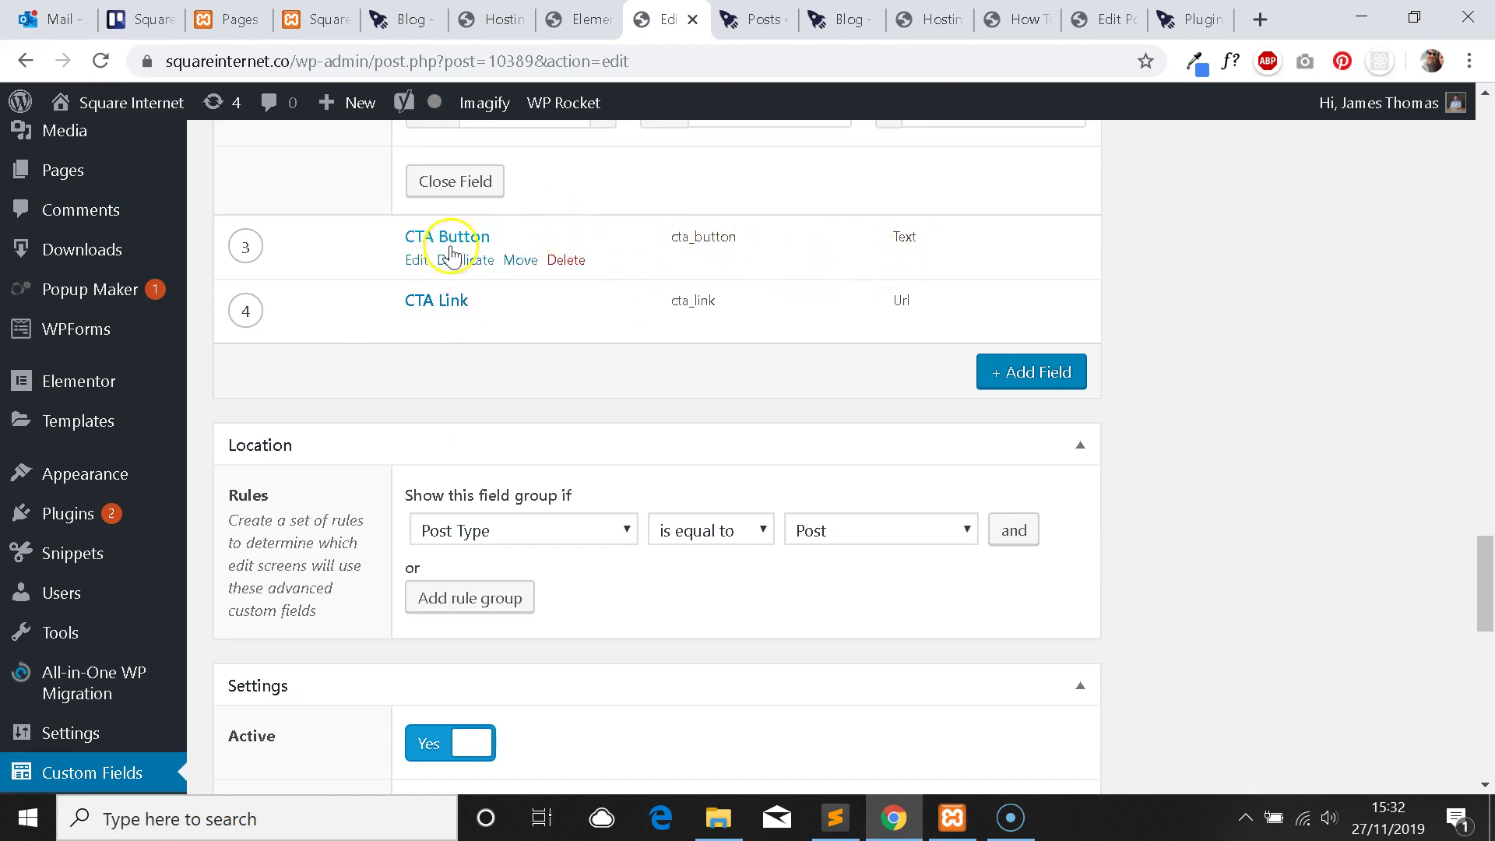
{"action": "scroll", "coordinate": [454, 424], "scroll_direction": "down", "scroll_amount": 2}
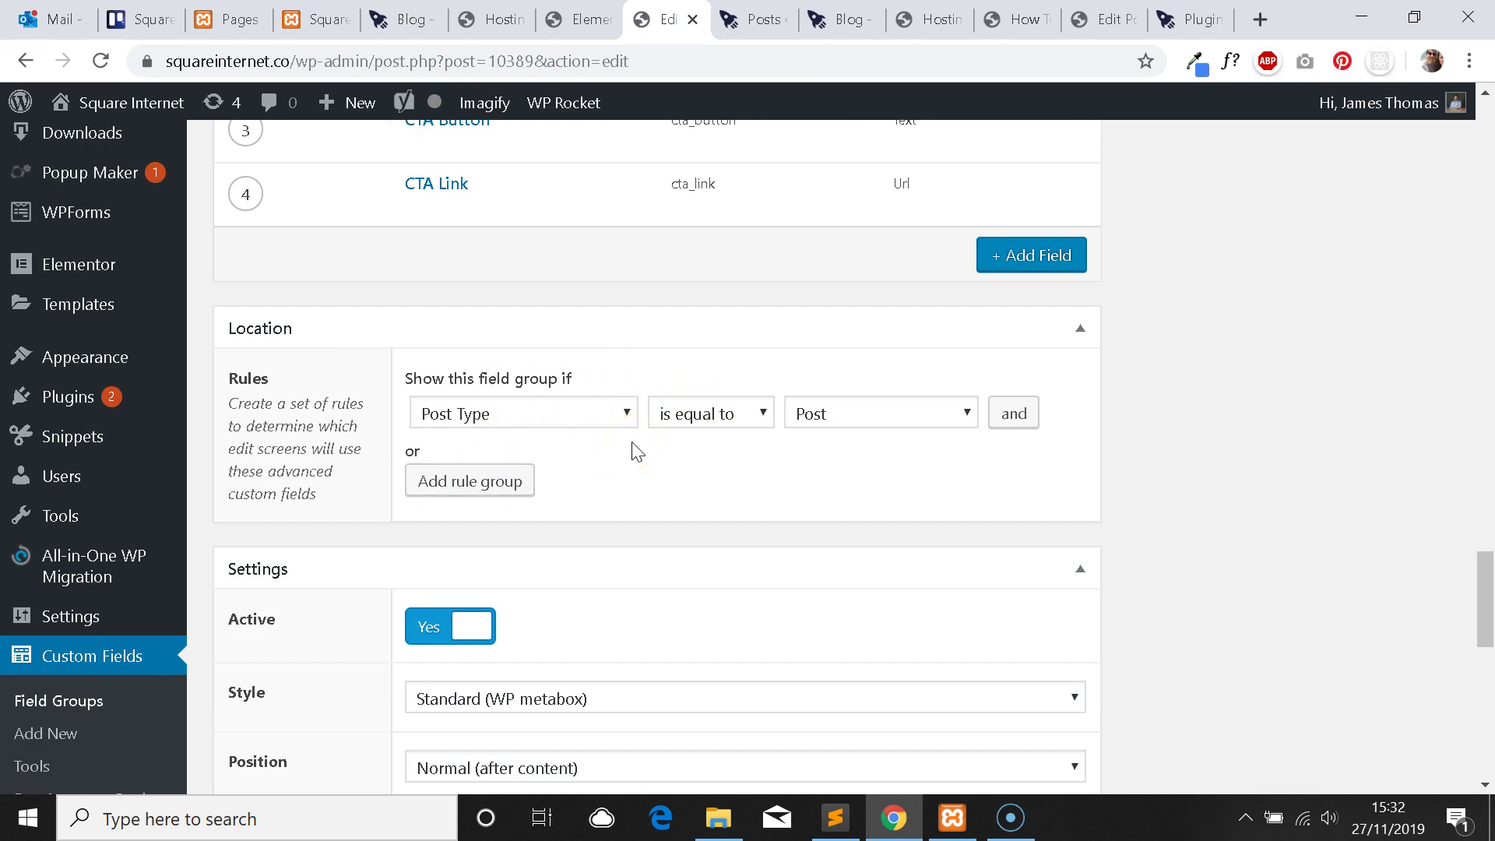
{"action": "scroll", "coordinate": [694, 445], "scroll_direction": "up", "scroll_amount": 2}
{"action": "scroll", "coordinate": [740, 440], "scroll_direction": "down", "scroll_amount": 2}
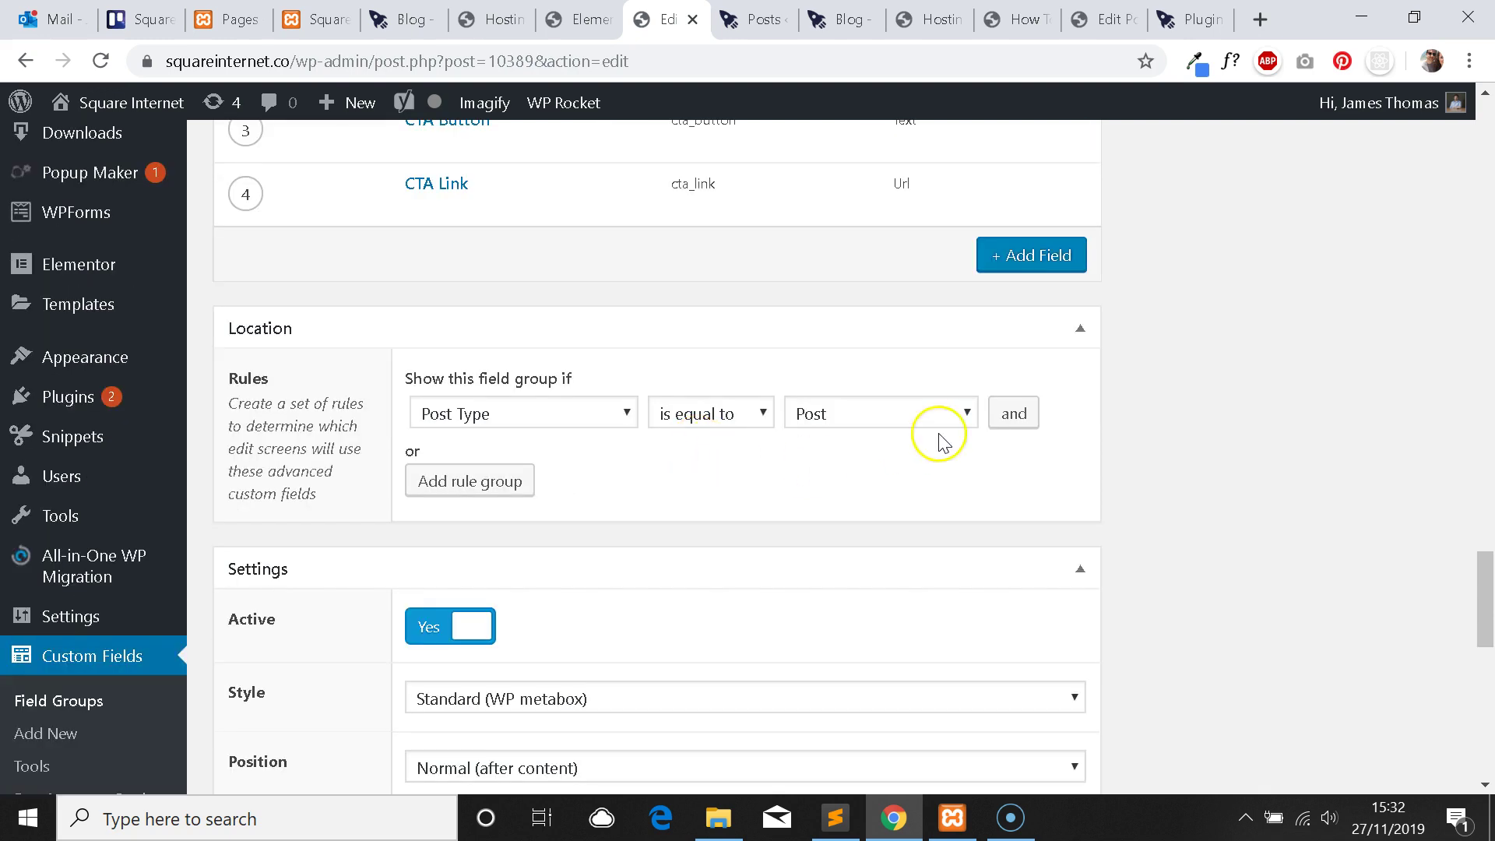
{"action": "left_click", "coordinate": [623, 421]}
{"action": "left_click", "coordinate": [542, 412]}
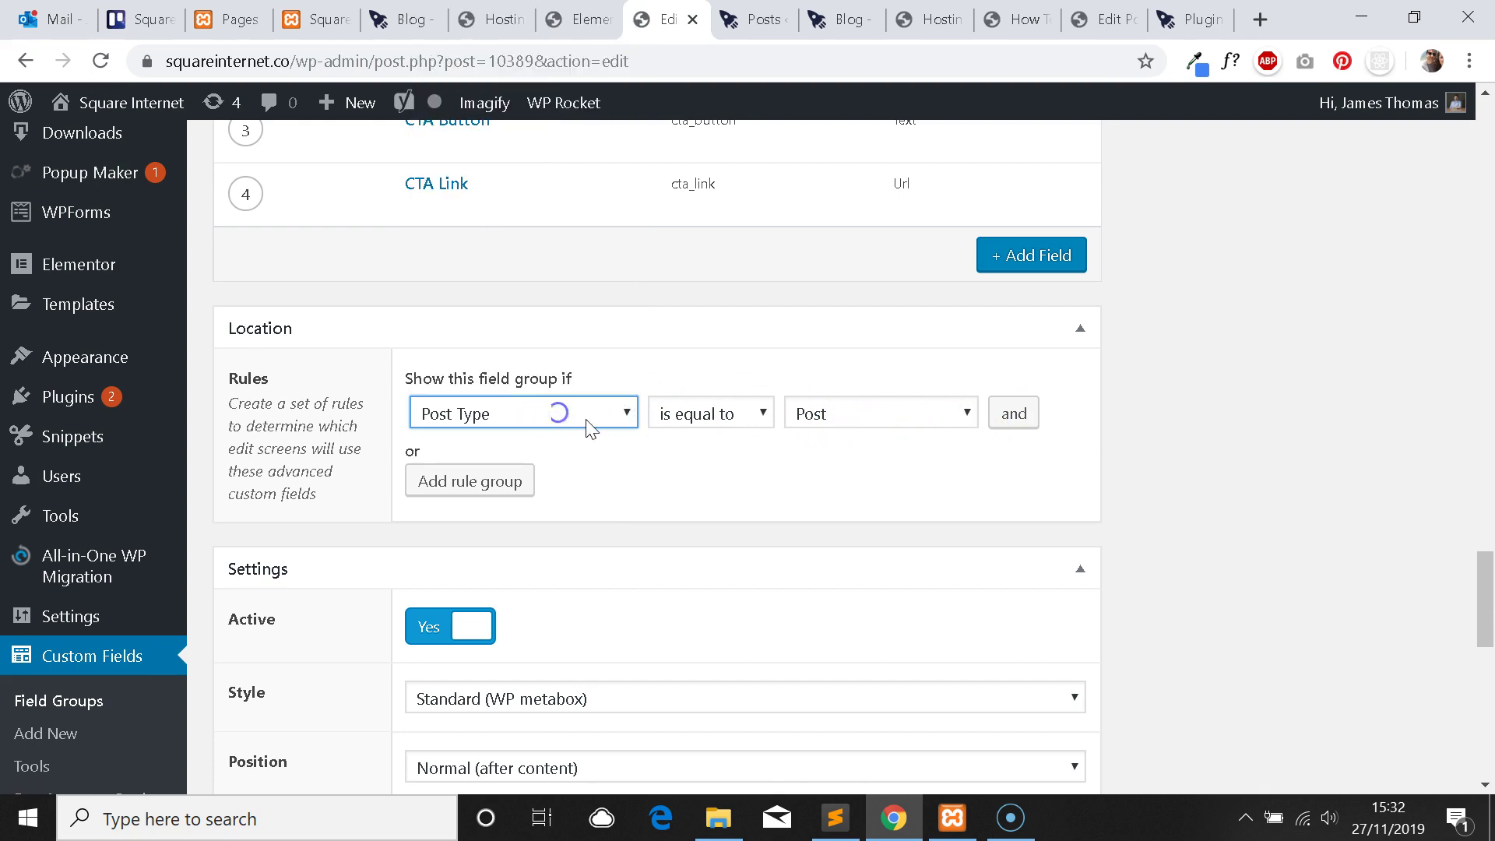
{"action": "left_click", "coordinate": [592, 426]}
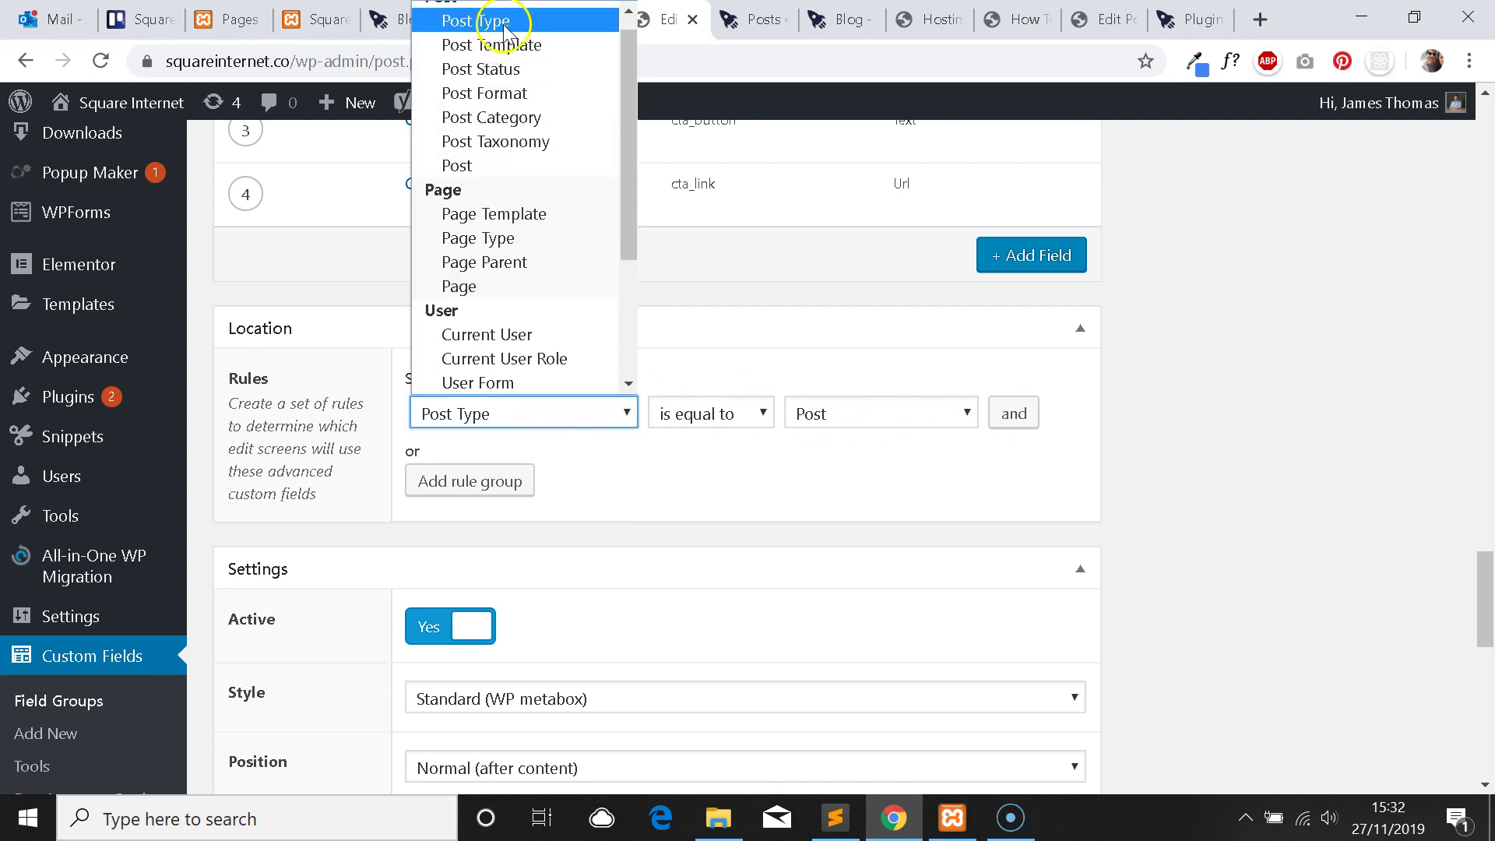
{"action": "left_click", "coordinate": [506, 17]}
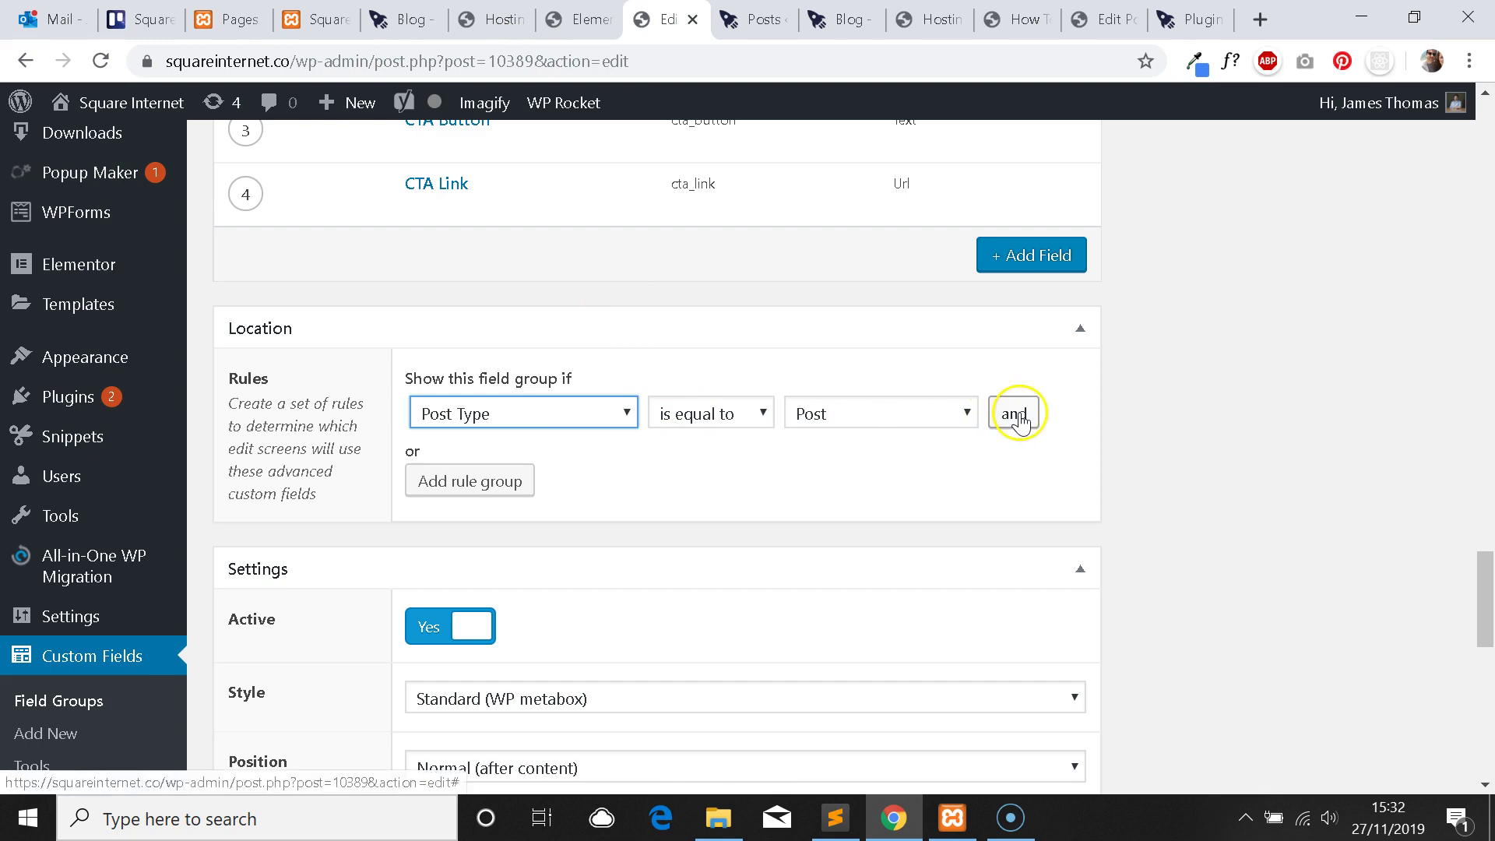
{"action": "scroll", "coordinate": [1485, 604], "scroll_direction": "down", "scroll_amount": 4}
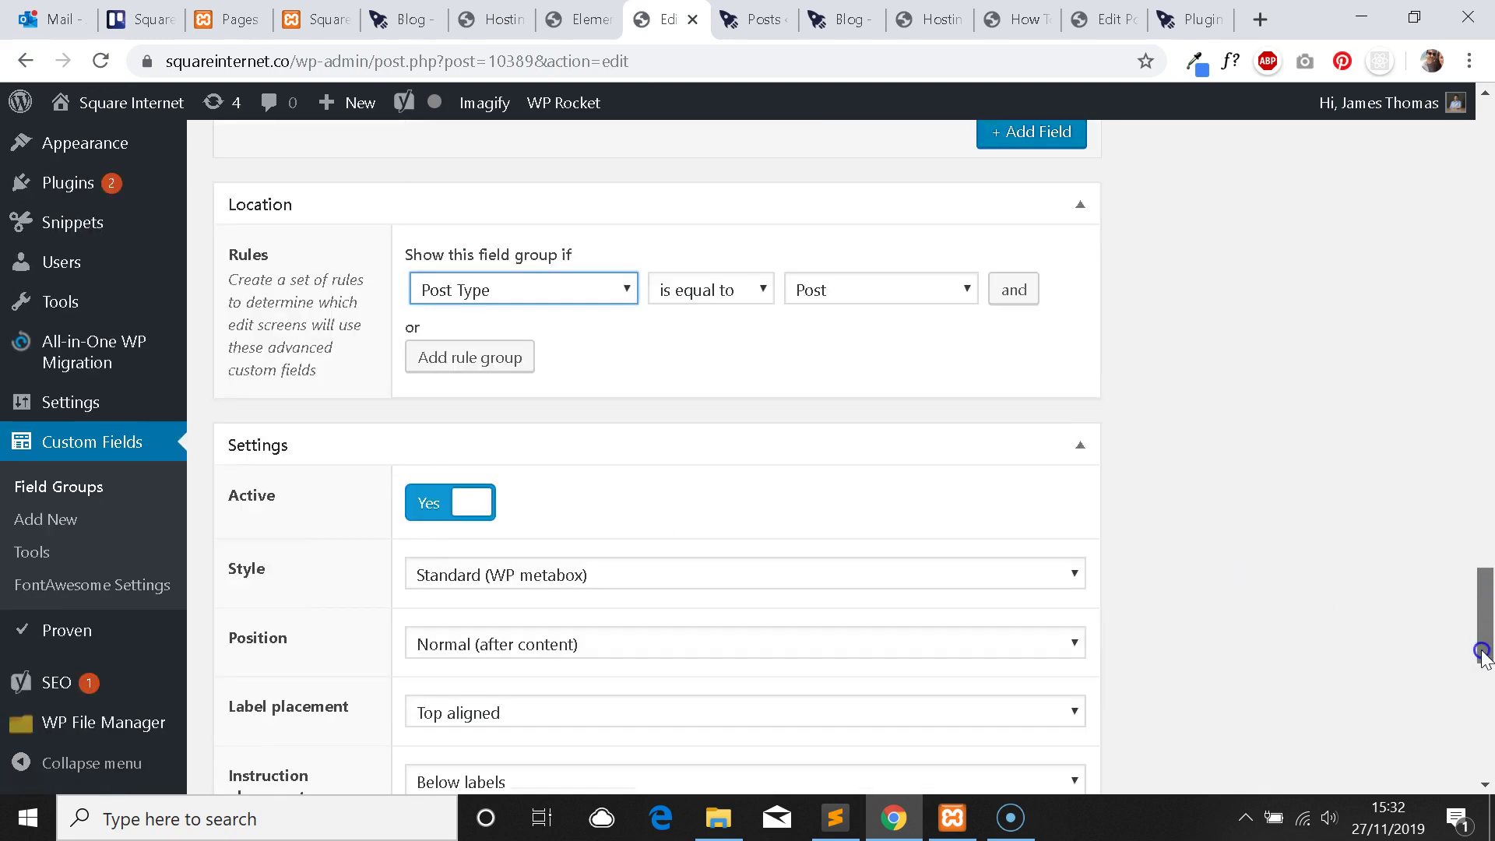
{"action": "scroll", "coordinate": [543, 538], "scroll_direction": "down", "scroll_amount": 8}
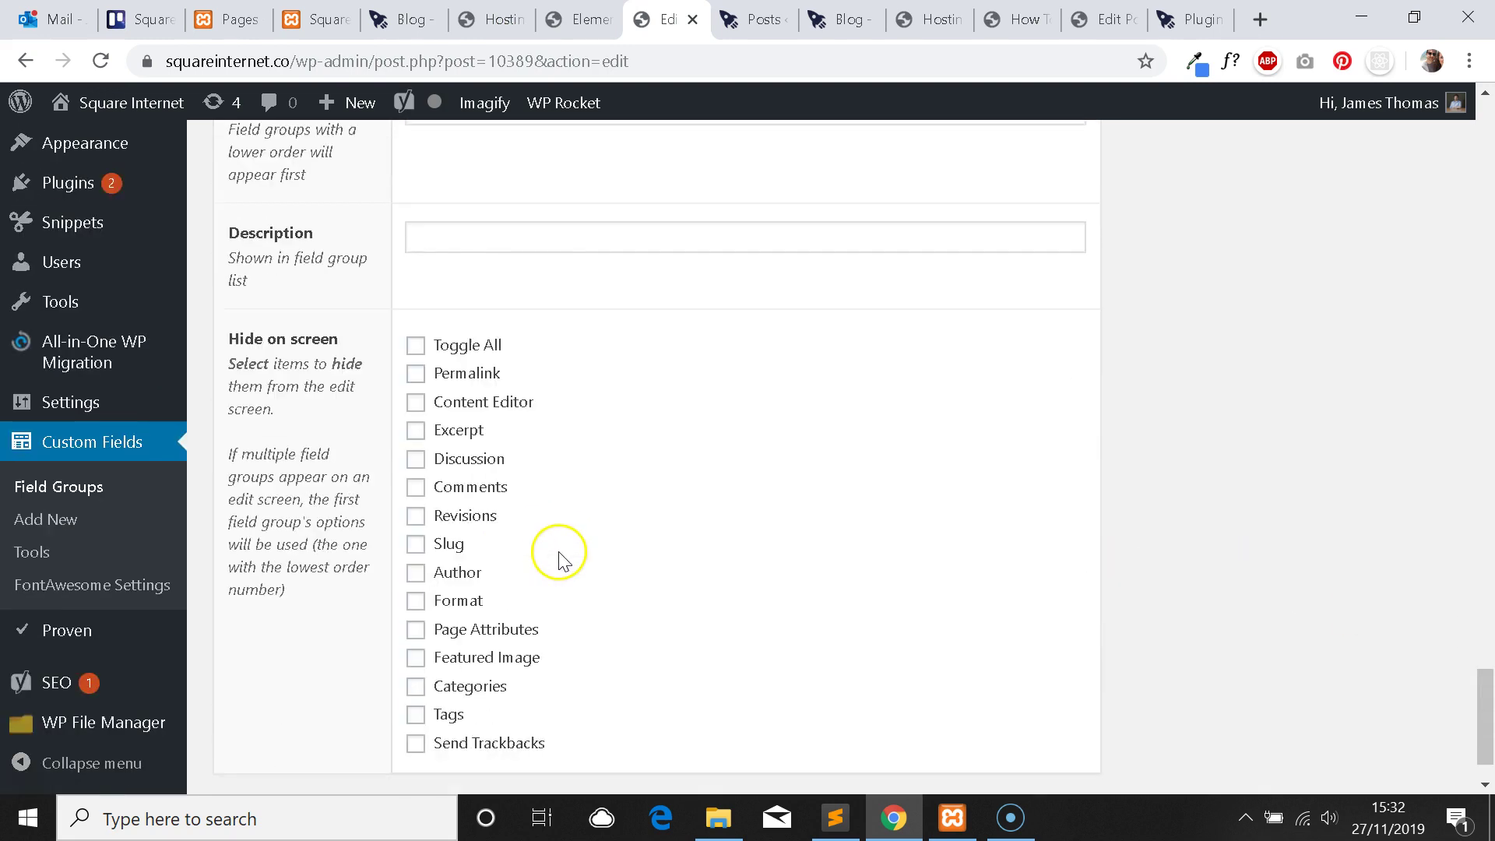
{"action": "scroll", "coordinate": [573, 580], "scroll_direction": "up", "scroll_amount": 9}
{"action": "scroll", "coordinate": [575, 578], "scroll_direction": "up", "scroll_amount": 20}
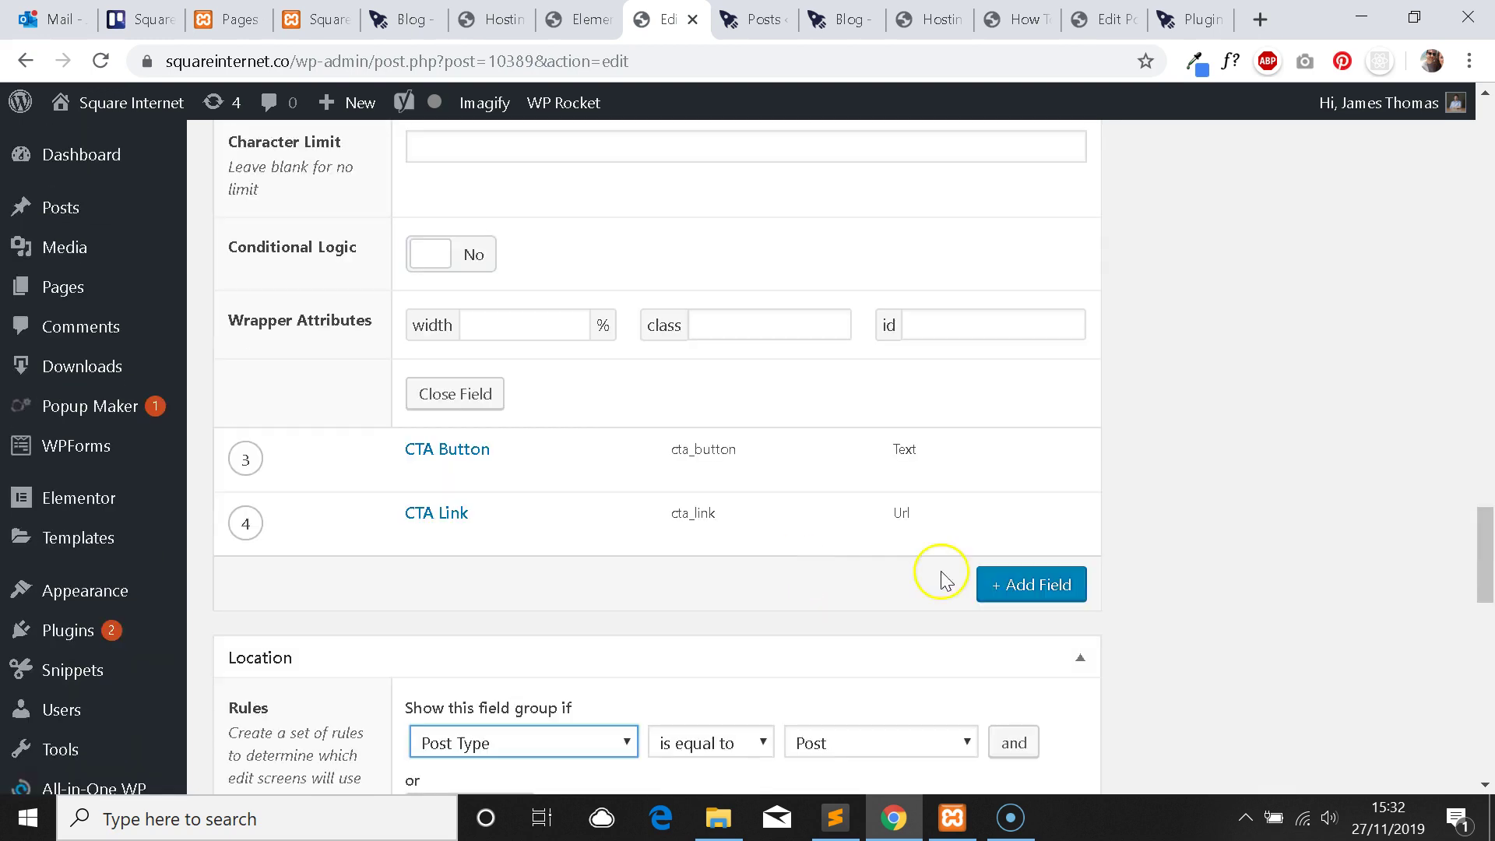
{"action": "scroll", "coordinate": [1456, 351], "scroll_direction": "down", "scroll_amount": 3}
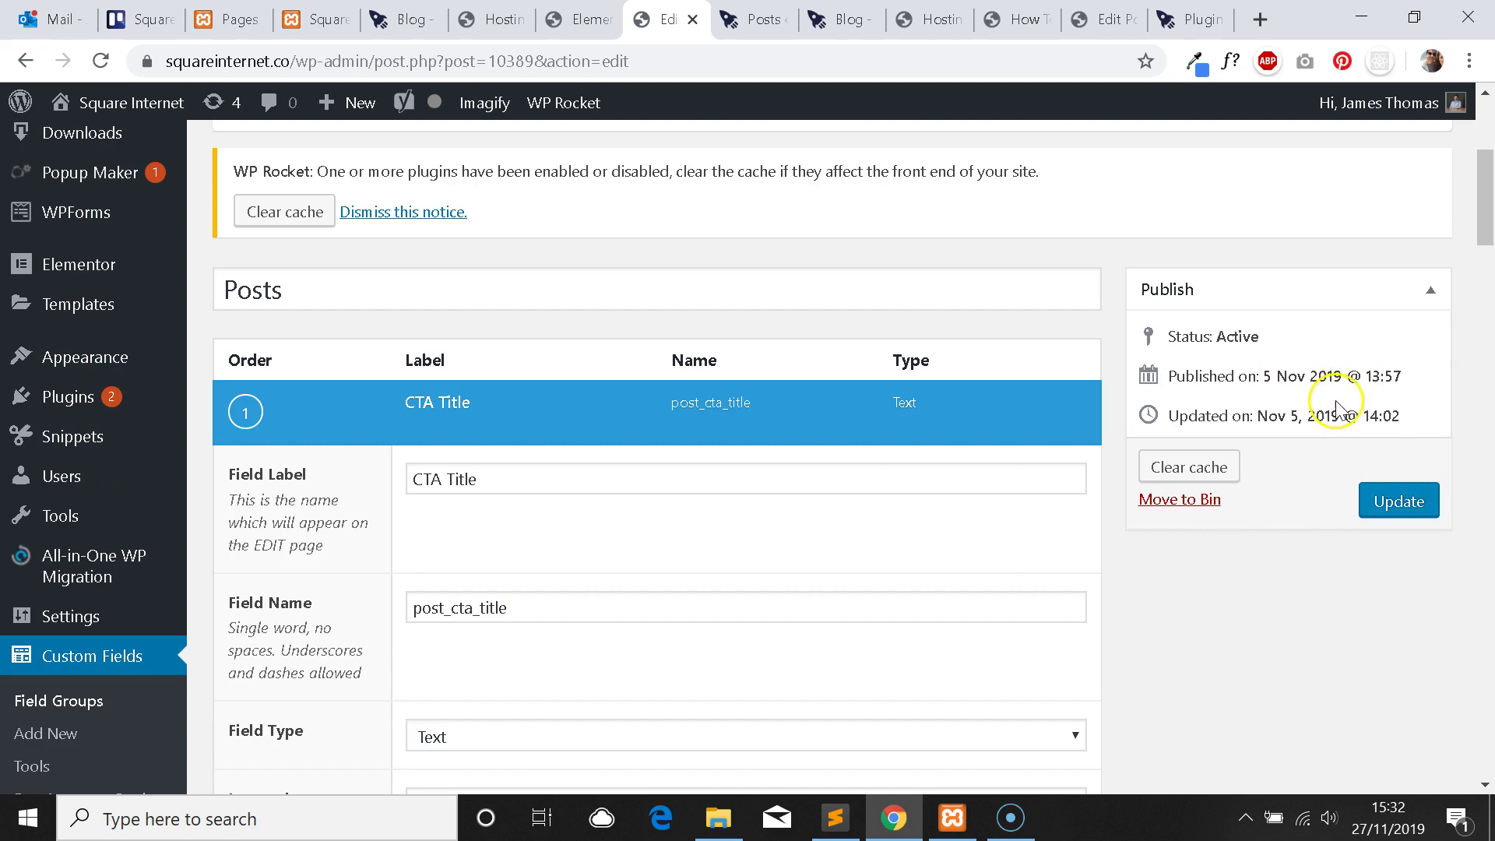
{"action": "scroll", "coordinate": [1340, 419], "scroll_direction": "up", "scroll_amount": 1}
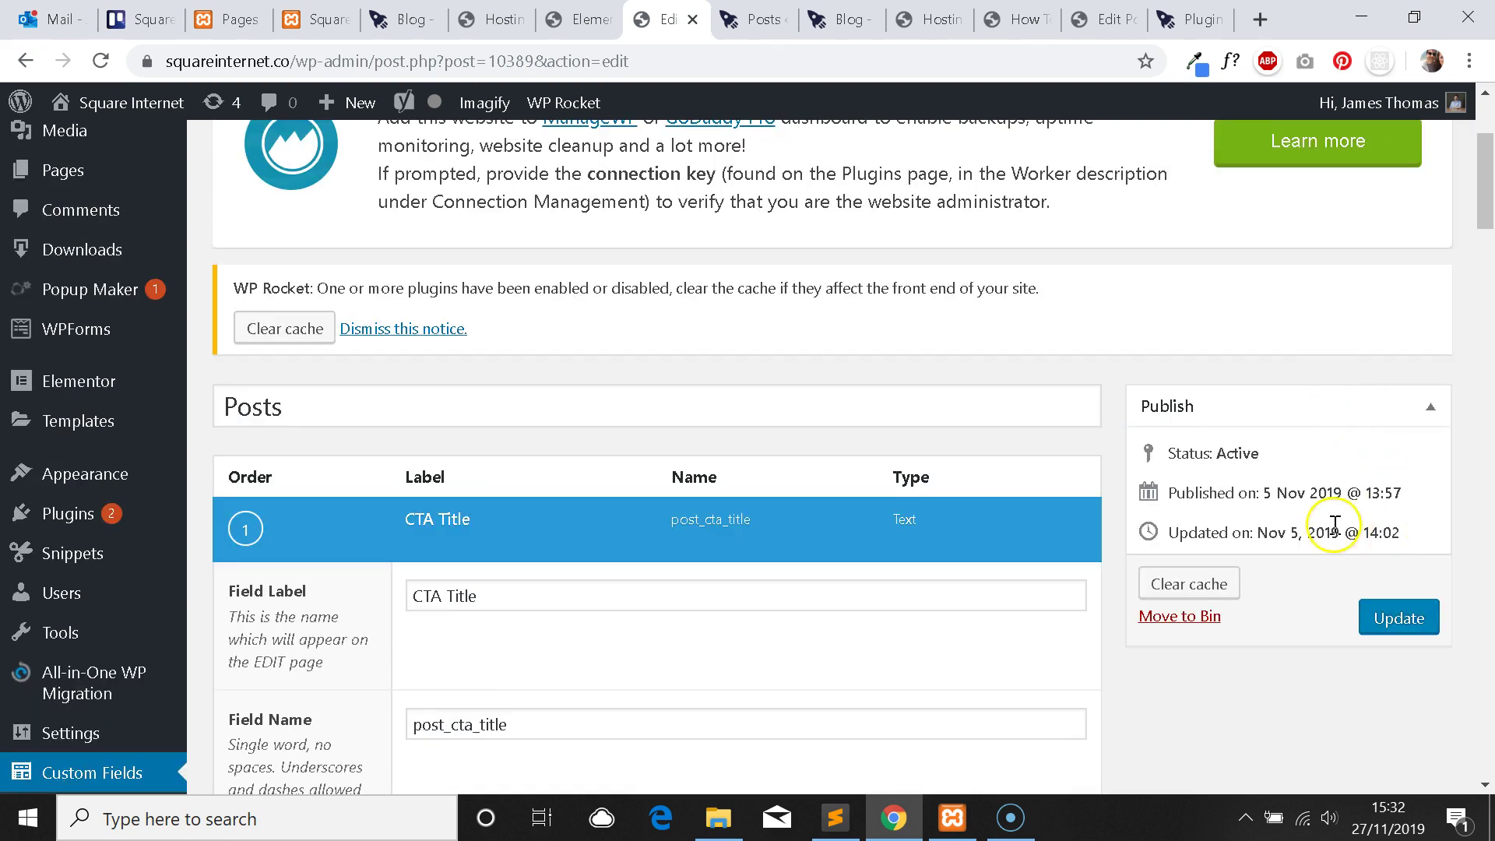
{"action": "scroll", "coordinate": [679, 398], "scroll_direction": "up", "scroll_amount": 1}
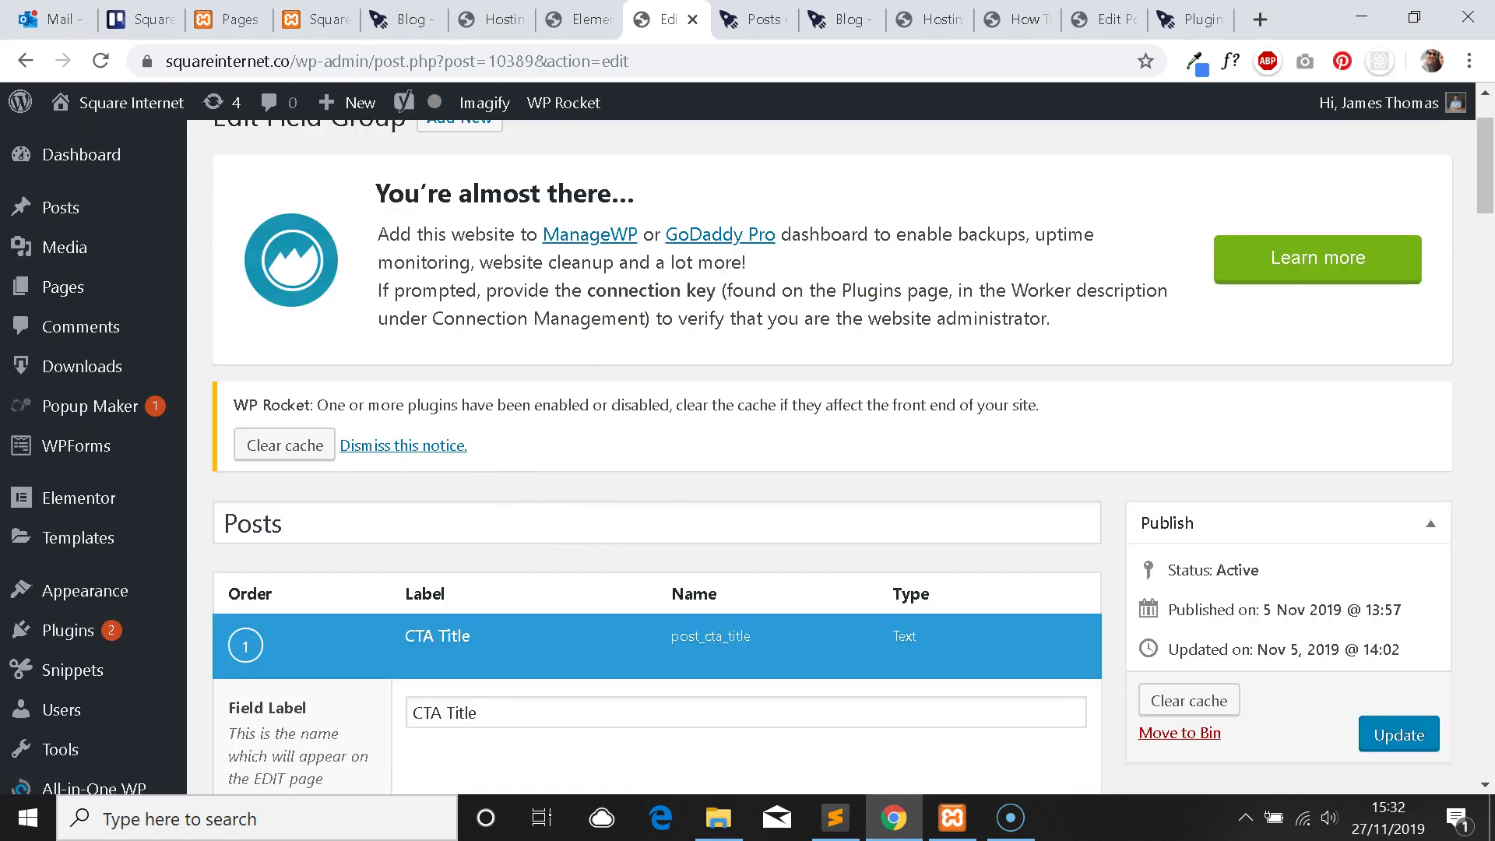
Back in the Elementor template, set the Call to Action title's dynamic tag to ACF Field.
{"action": "key", "text": "ctrl+Tab"}
{"action": "key", "text": "ctrl+Tab"}
{"action": "key", "text": "ctrl+Tab"}
{"action": "key", "text": "ctrl+shift+Tab"}
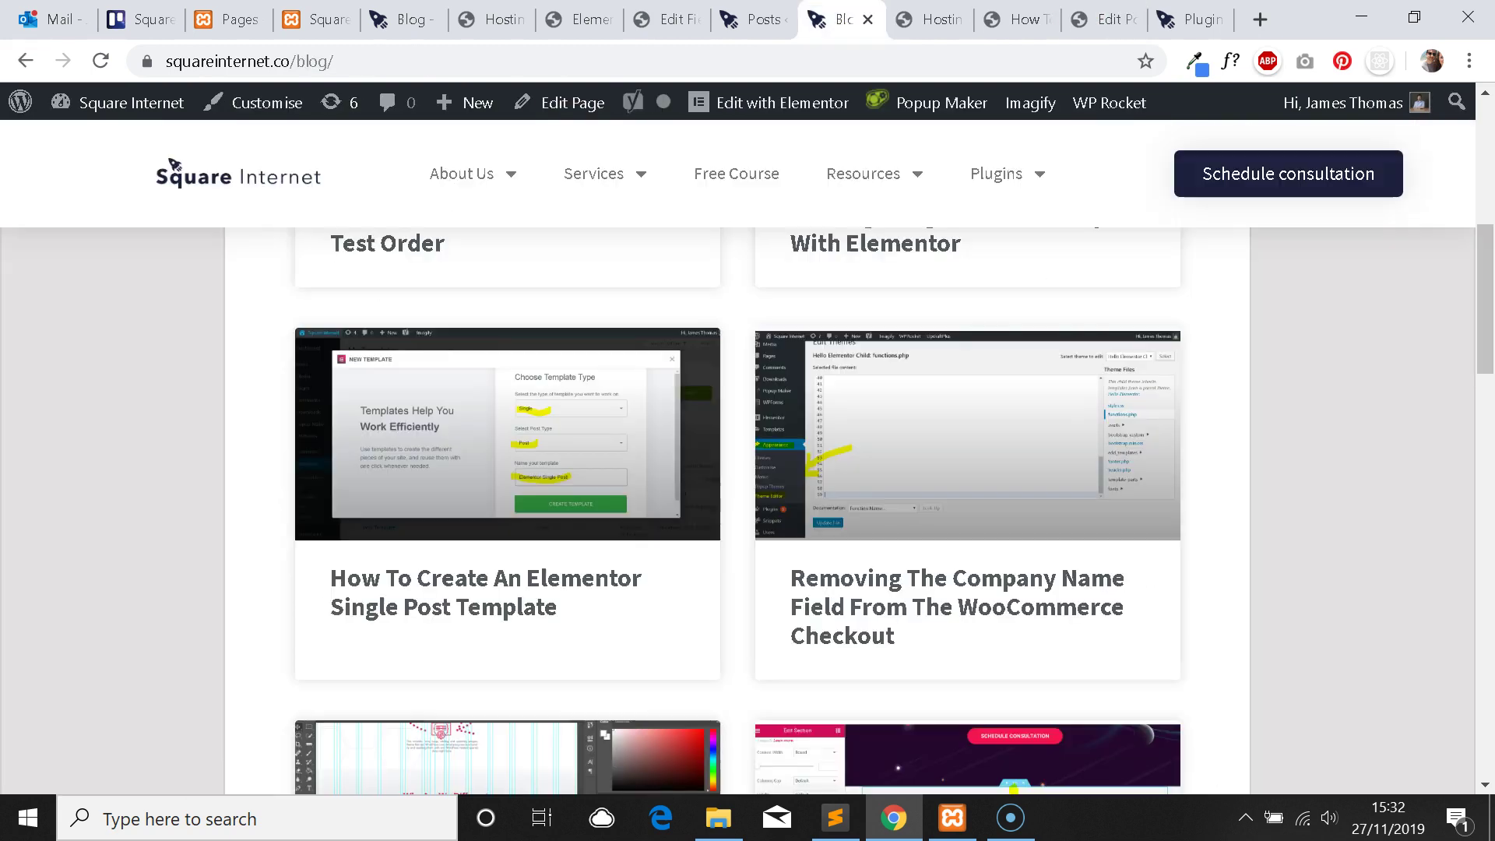
{"action": "key", "text": "ctrl+shift+Tab"}
{"action": "key", "text": "ctrl+shift+Tab"}
{"action": "key", "text": "ctrl+shift+Tab"}
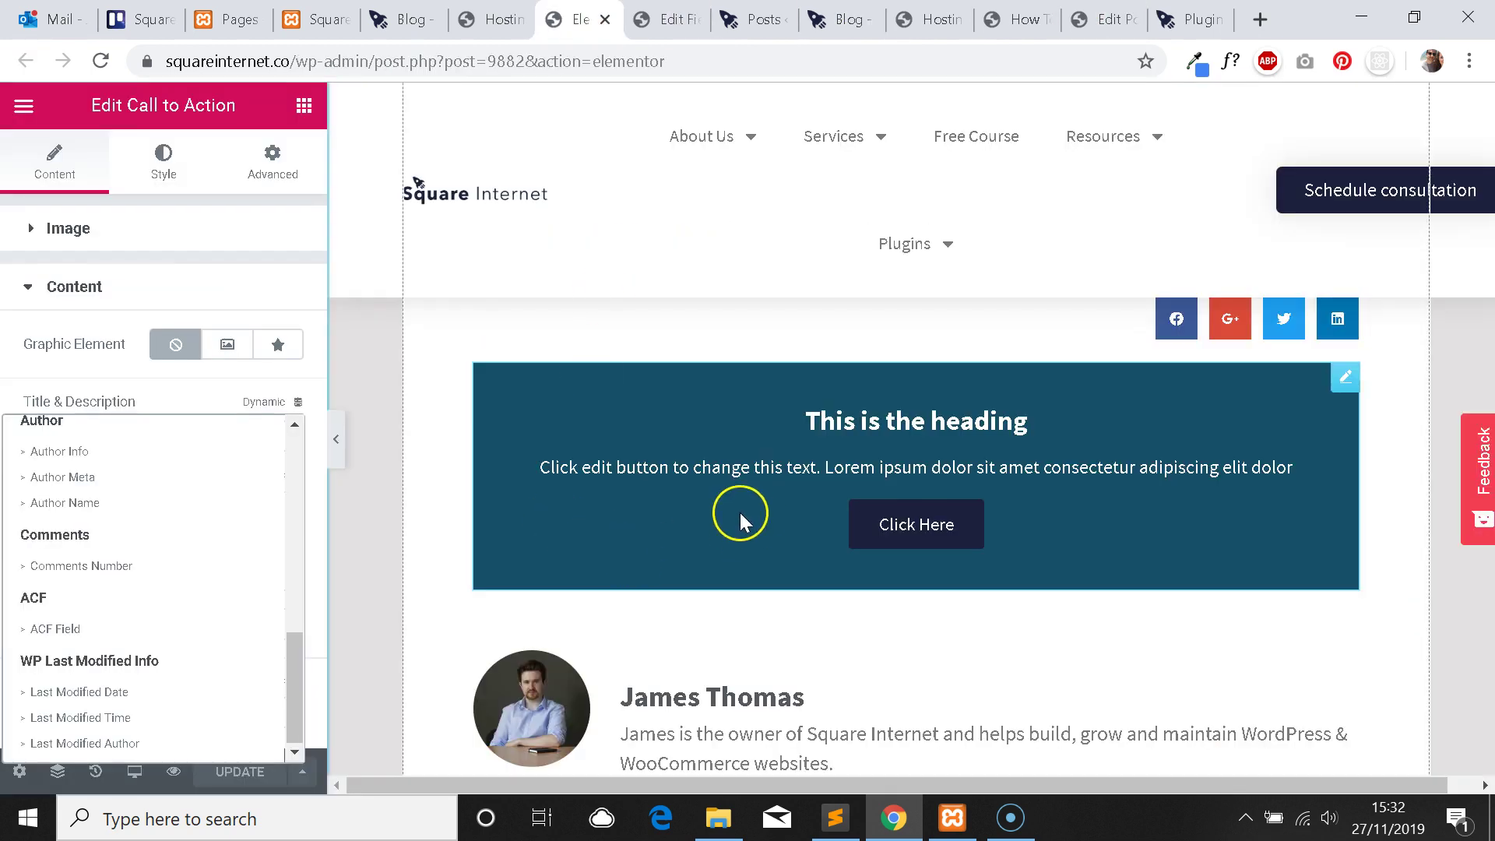
{"action": "left_click", "coordinate": [198, 282]}
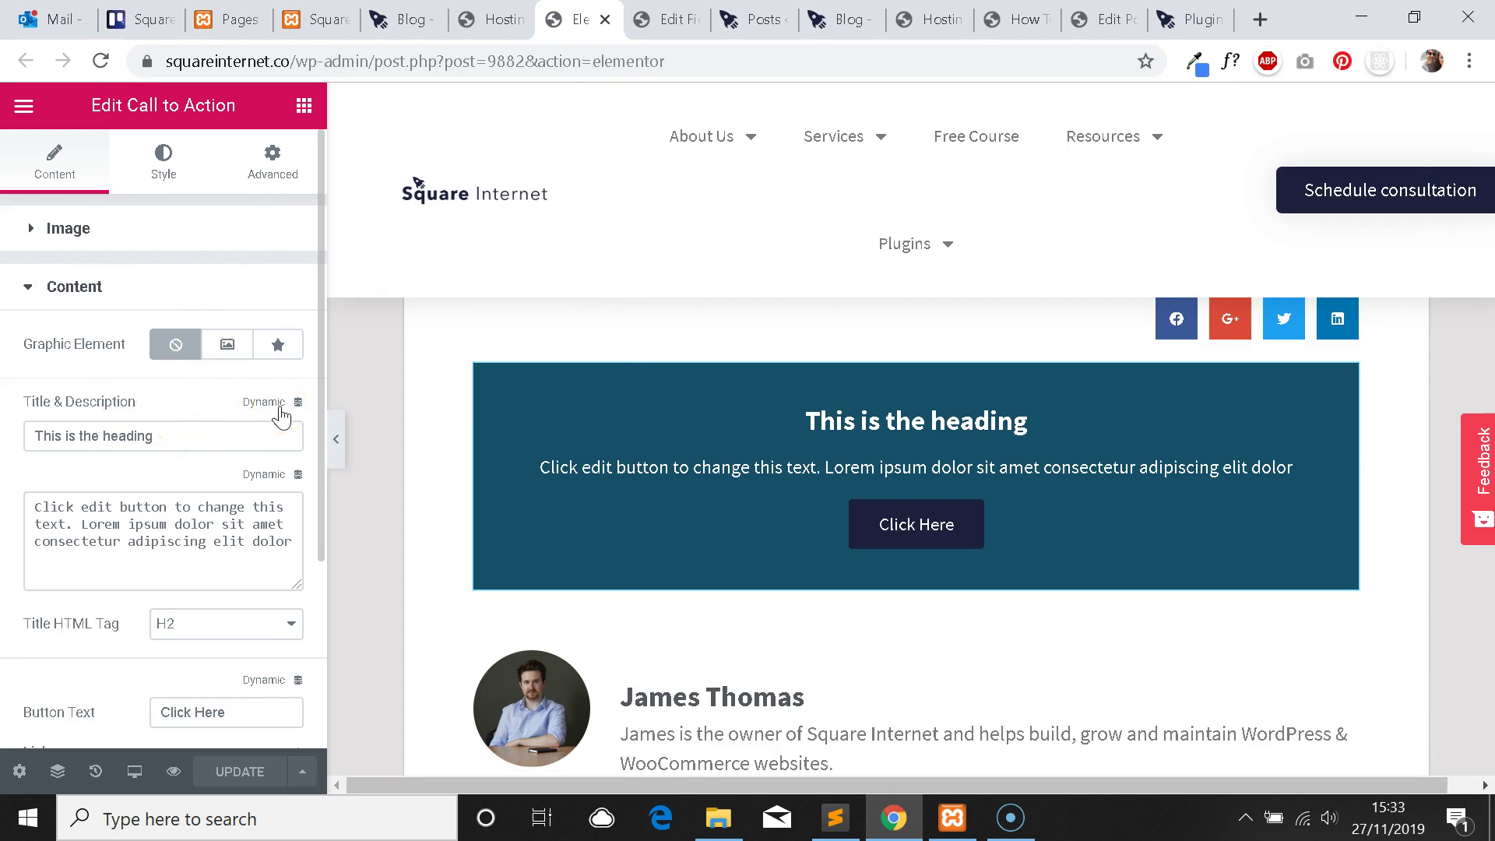
{"action": "left_click_drag", "start_coordinate": [24, 405], "coordinate": [151, 409]}
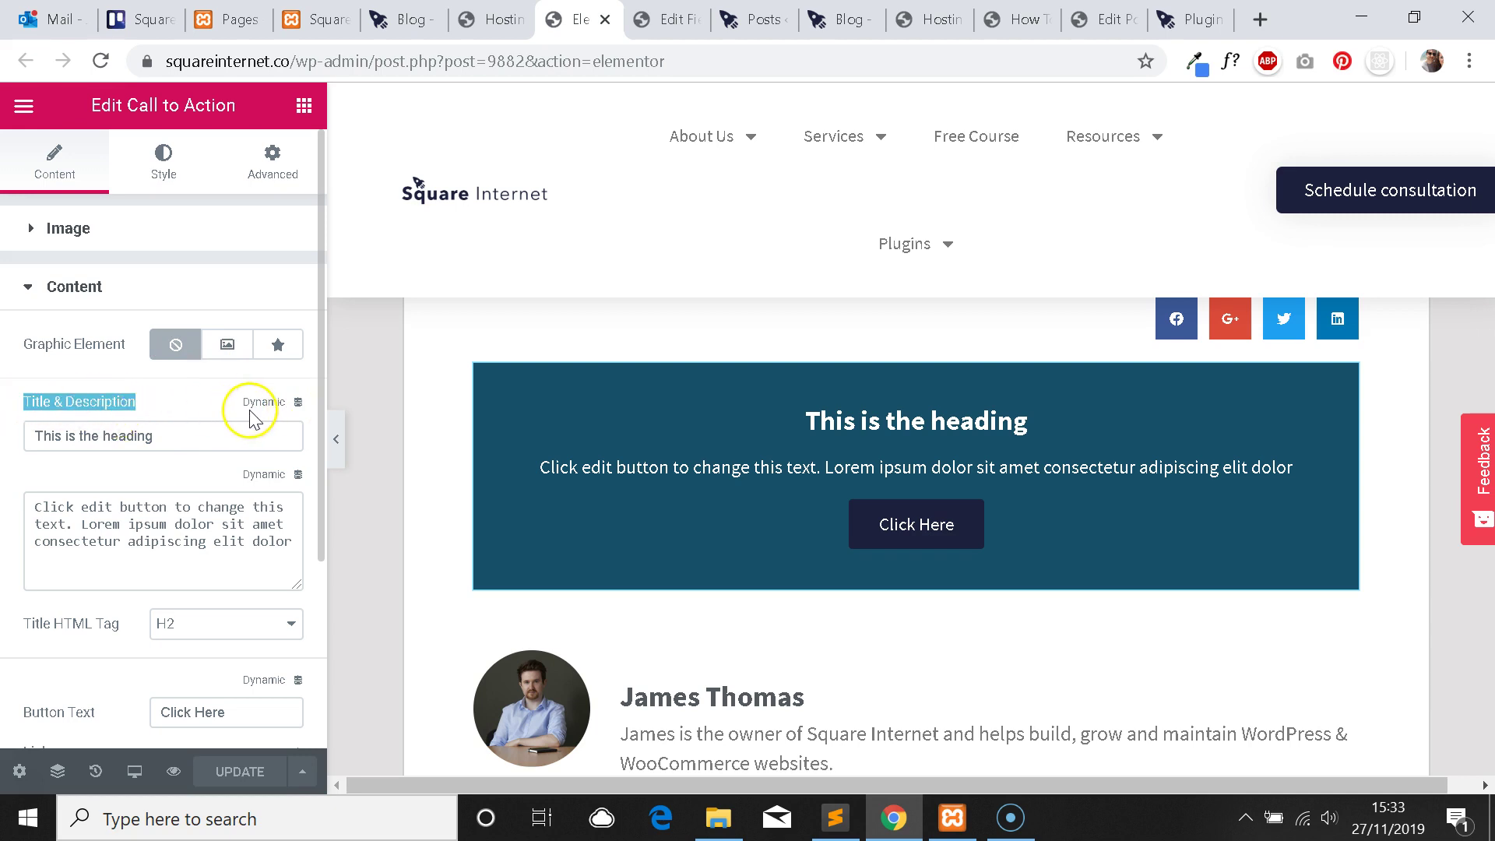
{"action": "left_click", "coordinate": [195, 406]}
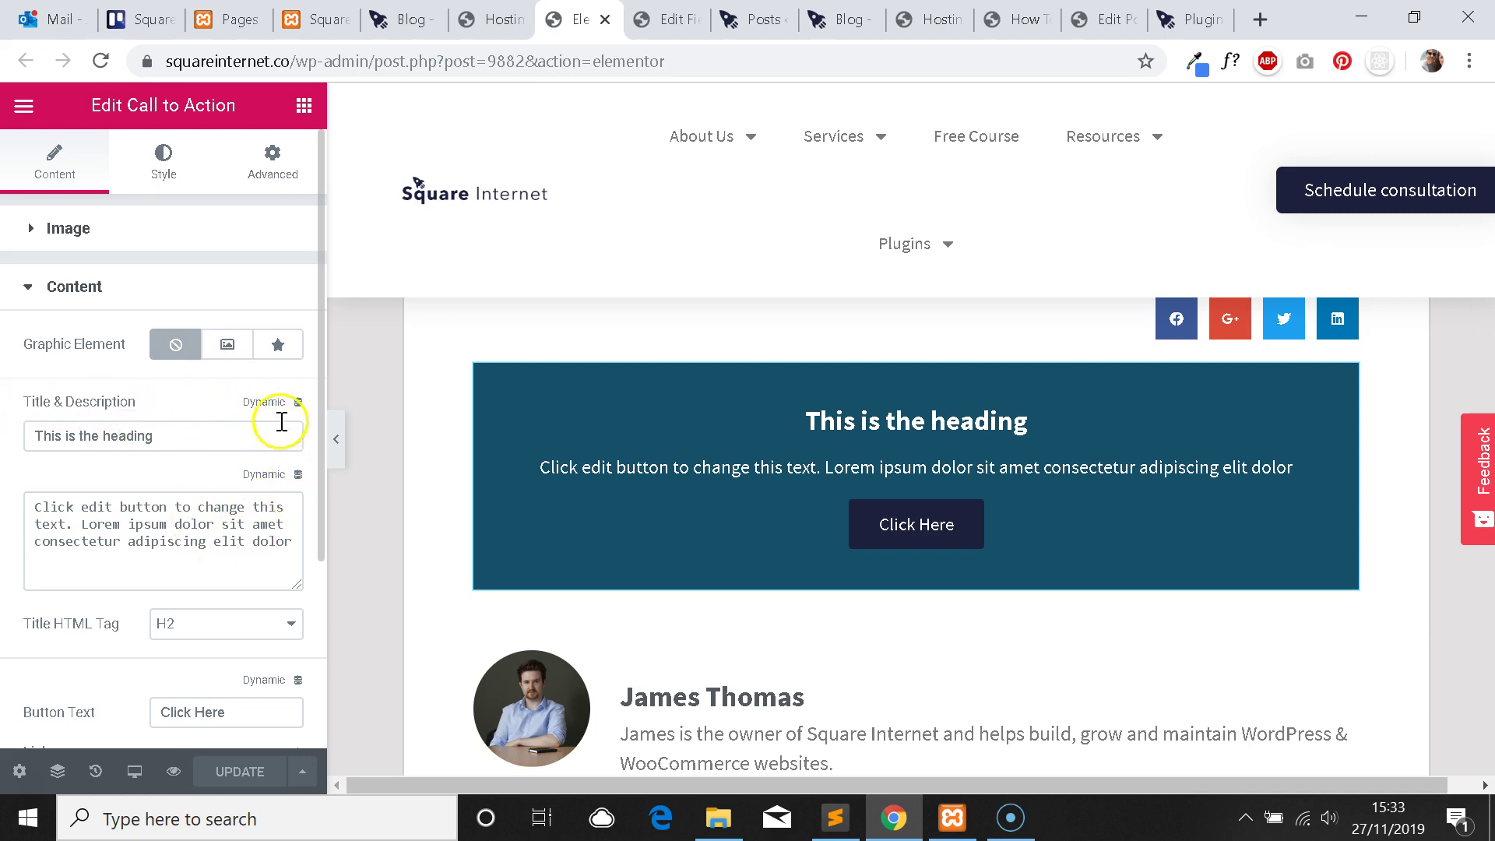
{"action": "left_click", "coordinate": [264, 402]}
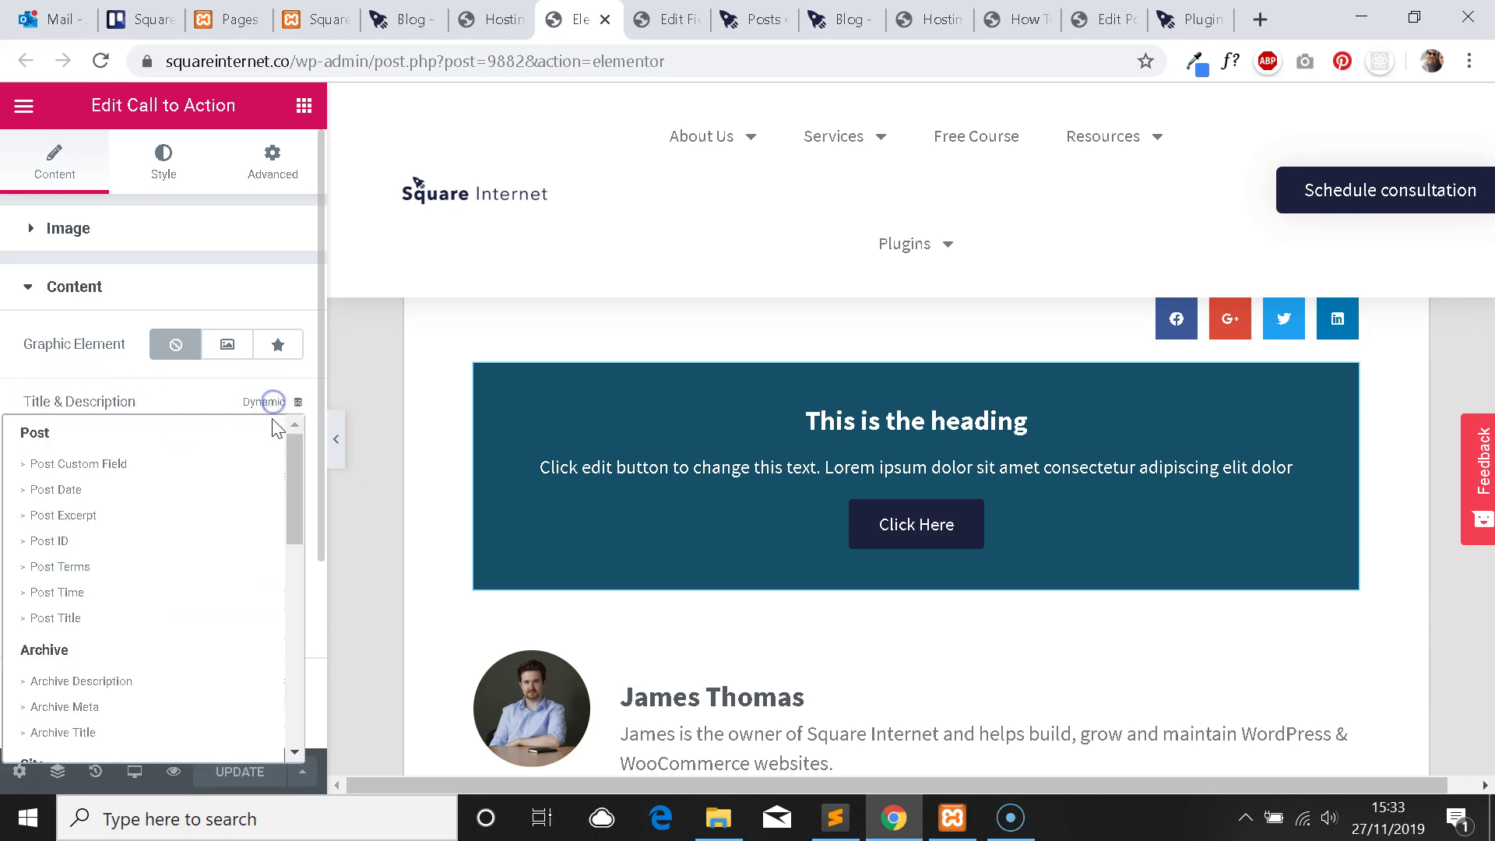
{"action": "scroll", "coordinate": [133, 587], "scroll_direction": "down", "scroll_amount": 10}
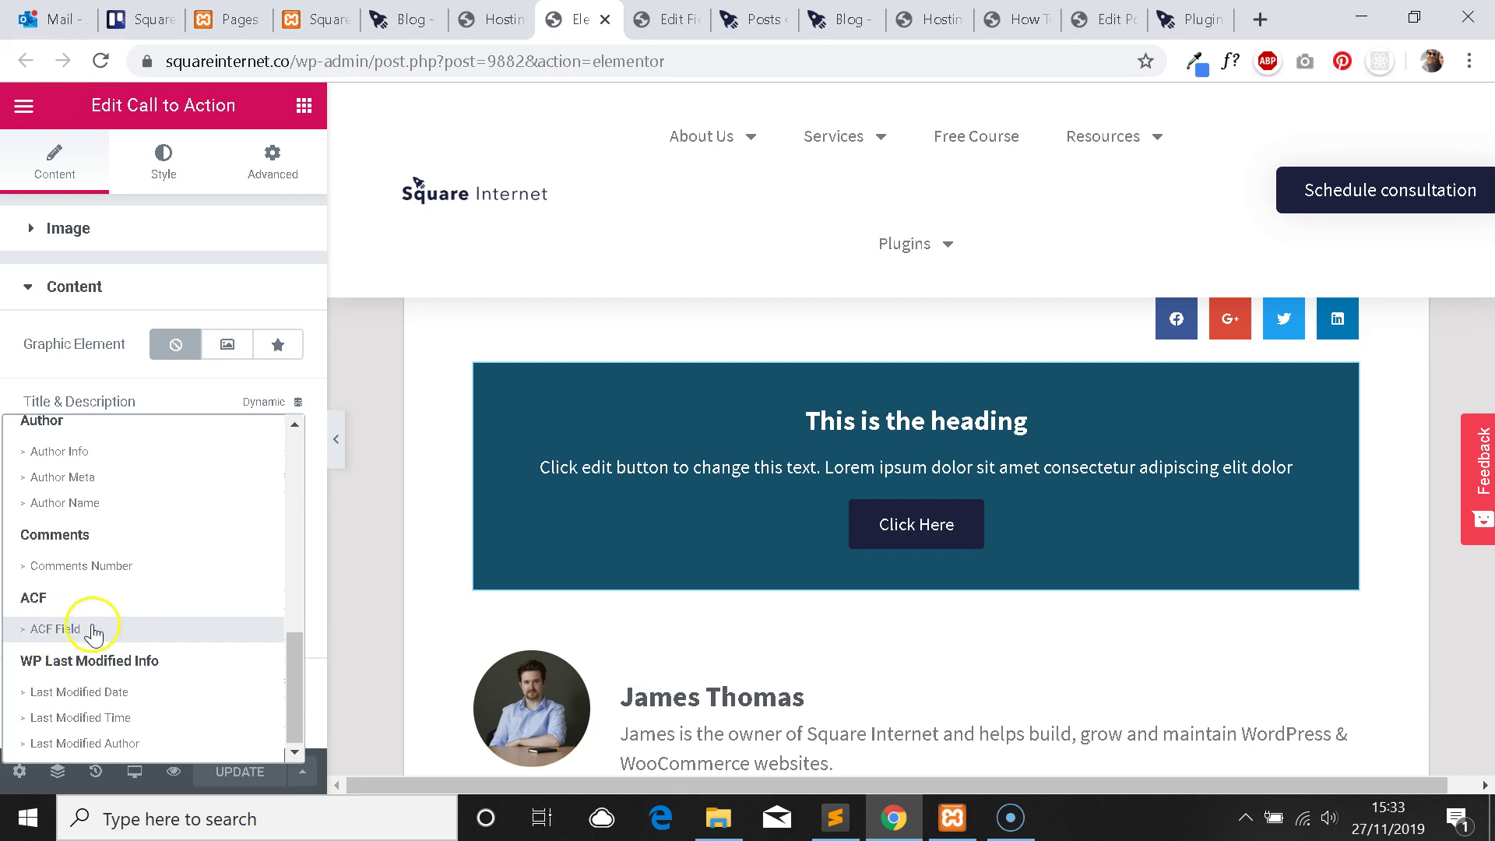
{"action": "left_click", "coordinate": [69, 630]}
Set the title's ACF Field key to CTA Title.
{"action": "left_click", "coordinate": [116, 438]}
{"action": "left_click", "coordinate": [237, 537]}
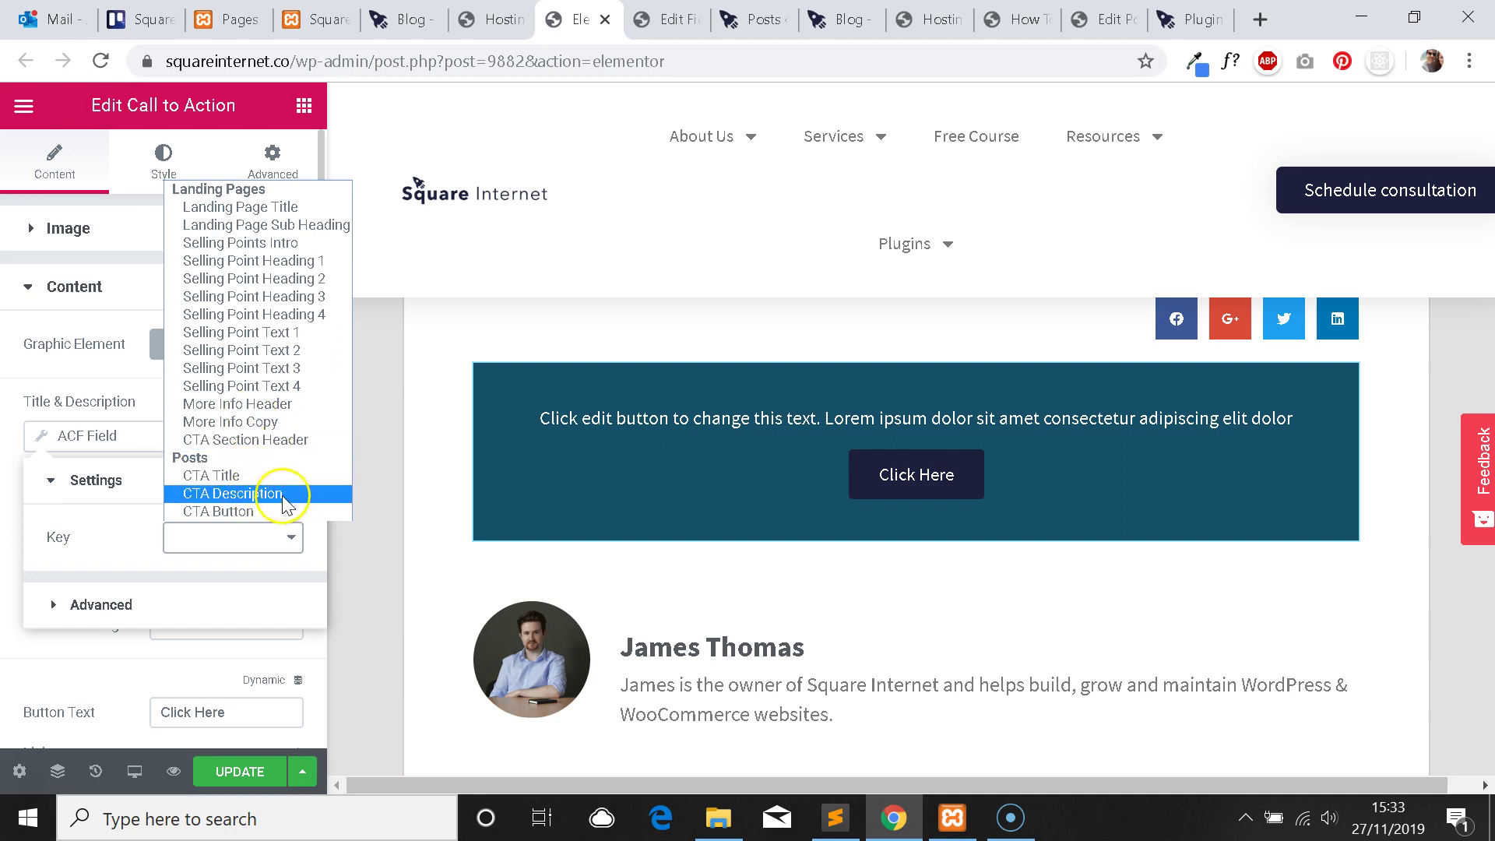
{"action": "left_click", "coordinate": [234, 476]}
{"action": "left_click", "coordinate": [186, 401]}
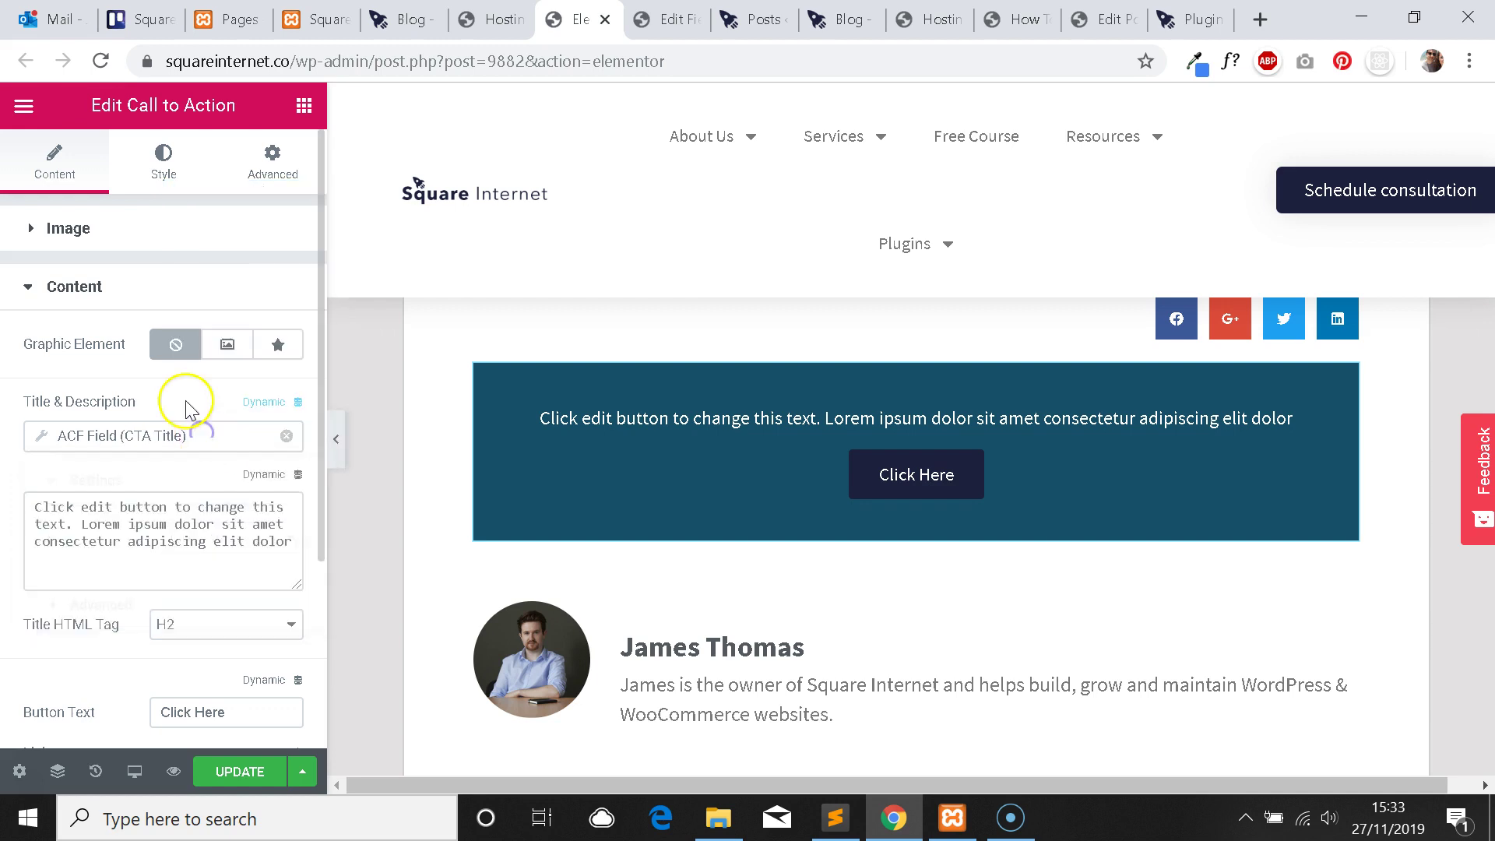
{"action": "scroll", "coordinate": [209, 516], "scroll_direction": "down", "scroll_amount": 2}
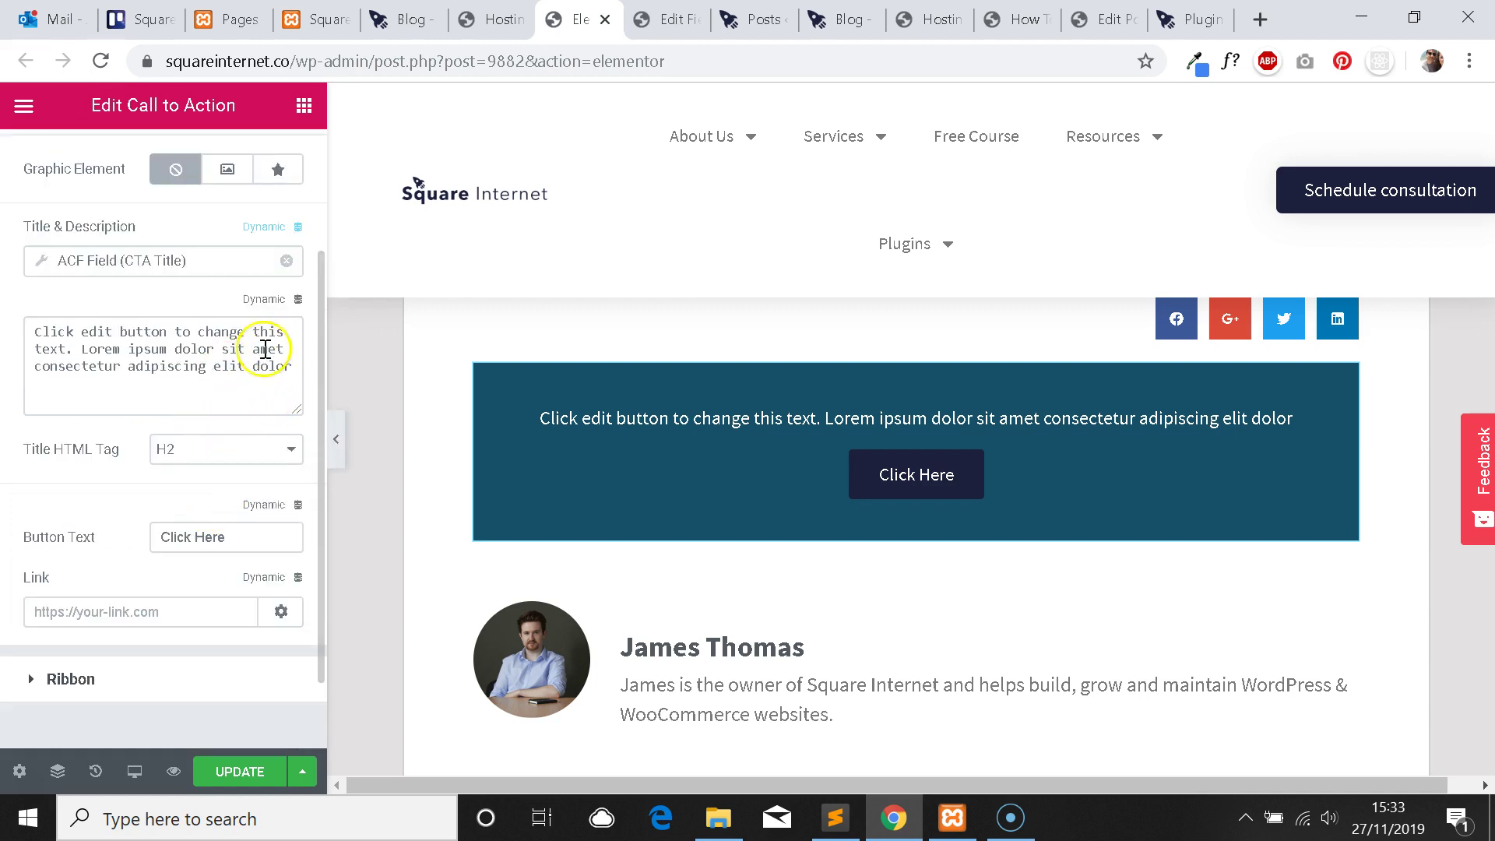
Open the description's dynamic tag choices and scroll toward the ACF options.
{"action": "left_click", "coordinate": [281, 303]}
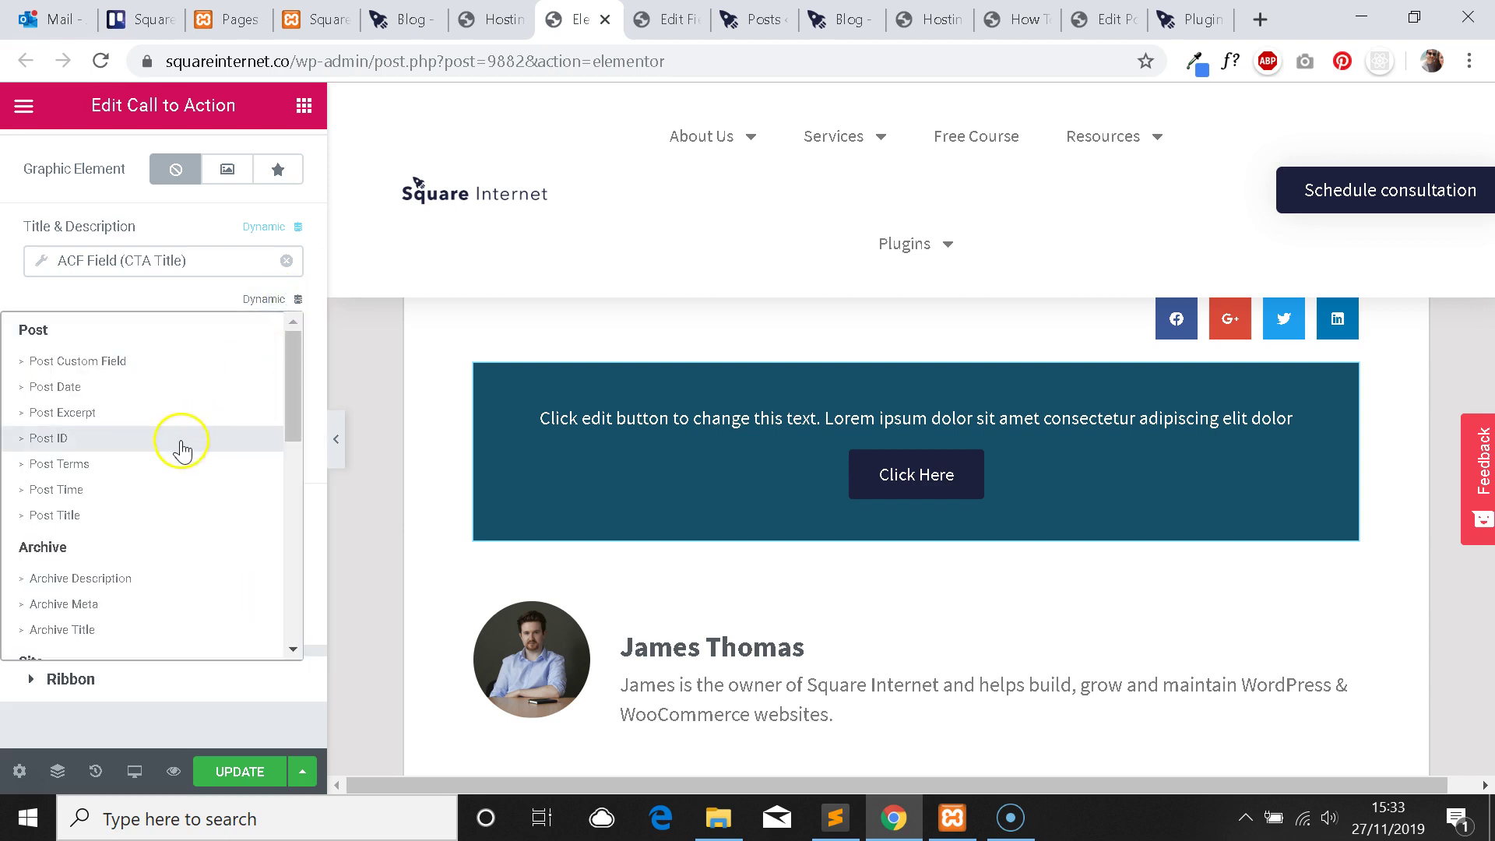
{"action": "scroll", "coordinate": [177, 444], "scroll_direction": "down", "scroll_amount": 5}
{"action": "scroll", "coordinate": [116, 545], "scroll_direction": "down", "scroll_amount": 3}
Bind the CTA description to the ACF field with key CTA Description.
{"action": "left_click", "coordinate": [70, 521]}
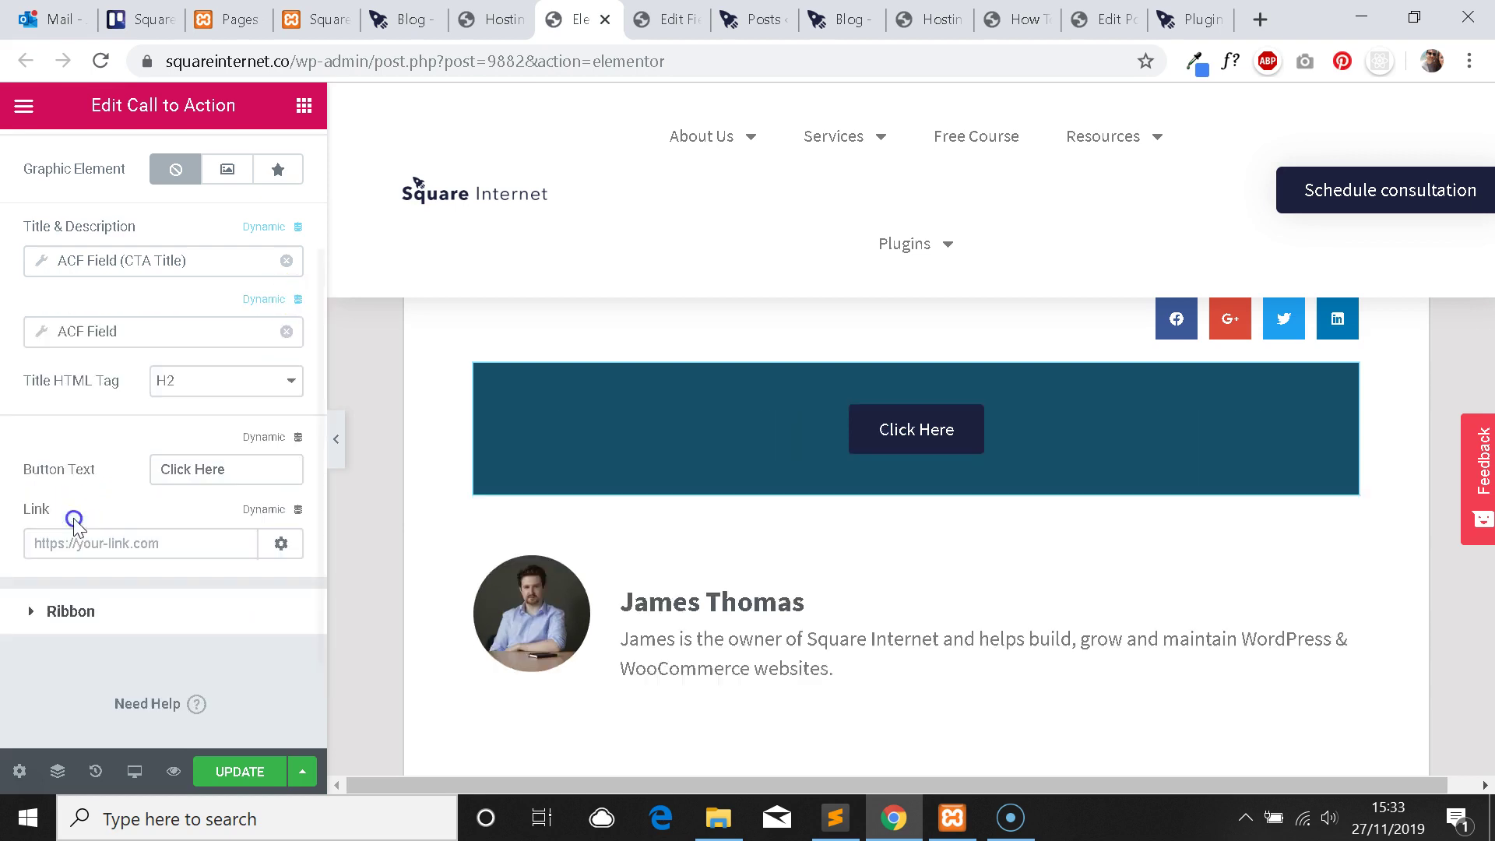
{"action": "left_click", "coordinate": [143, 333]}
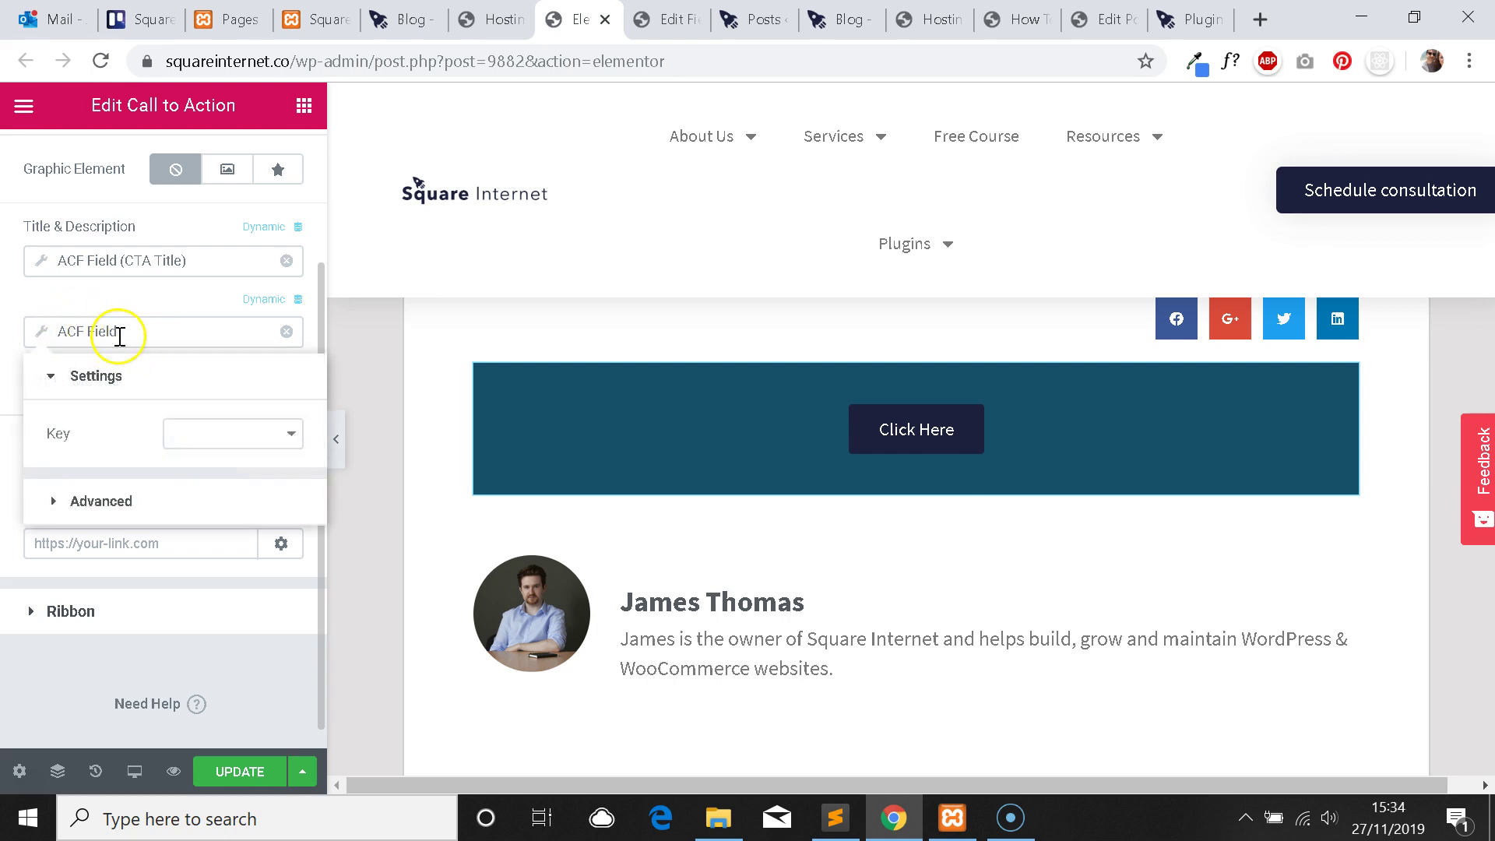
{"action": "left_click", "coordinate": [228, 445]}
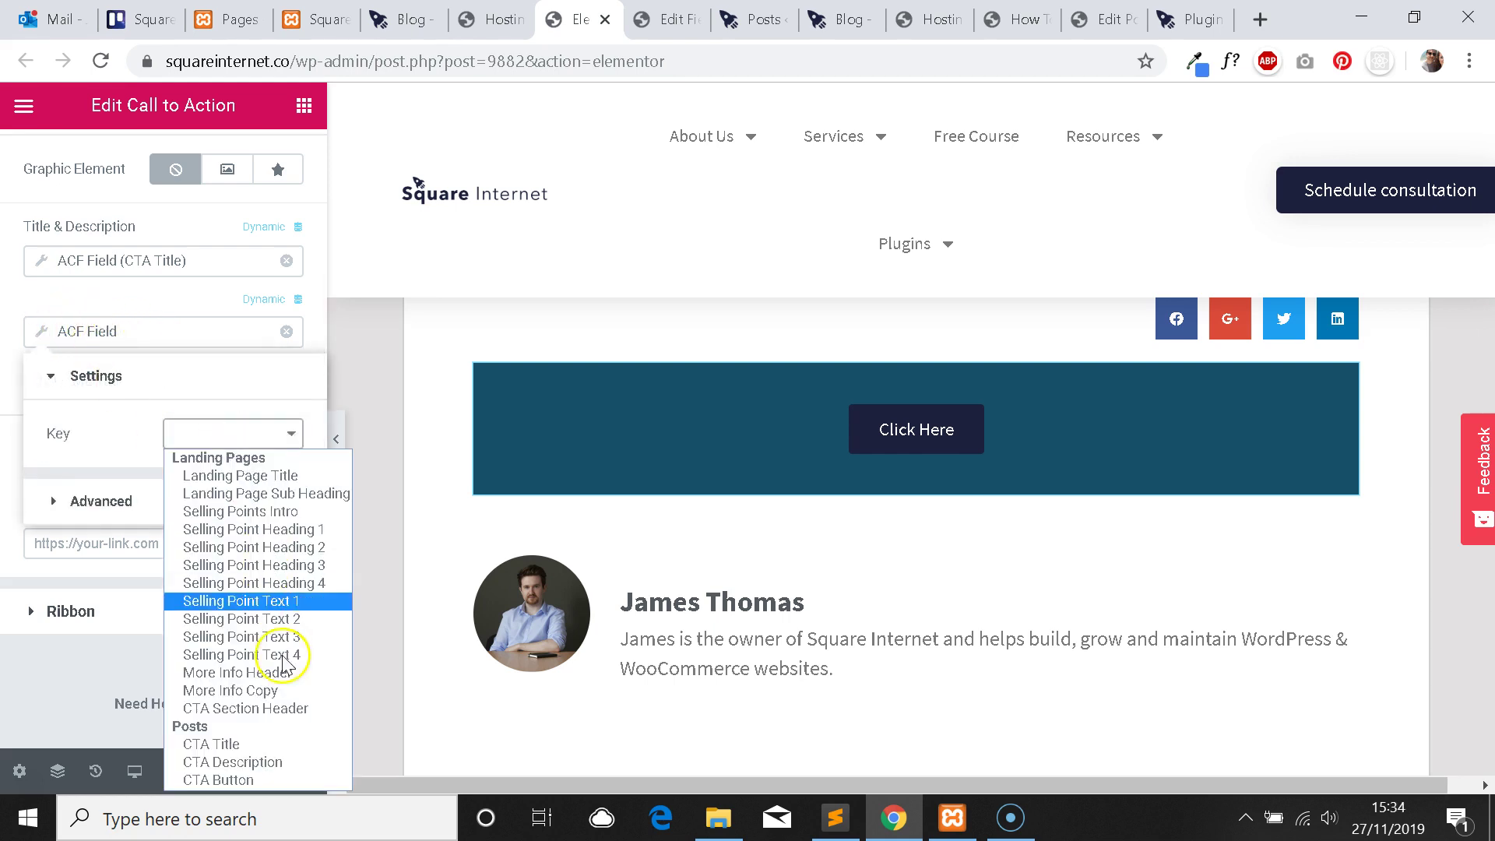
{"action": "left_click", "coordinate": [269, 763]}
{"action": "left_click", "coordinate": [165, 330]}
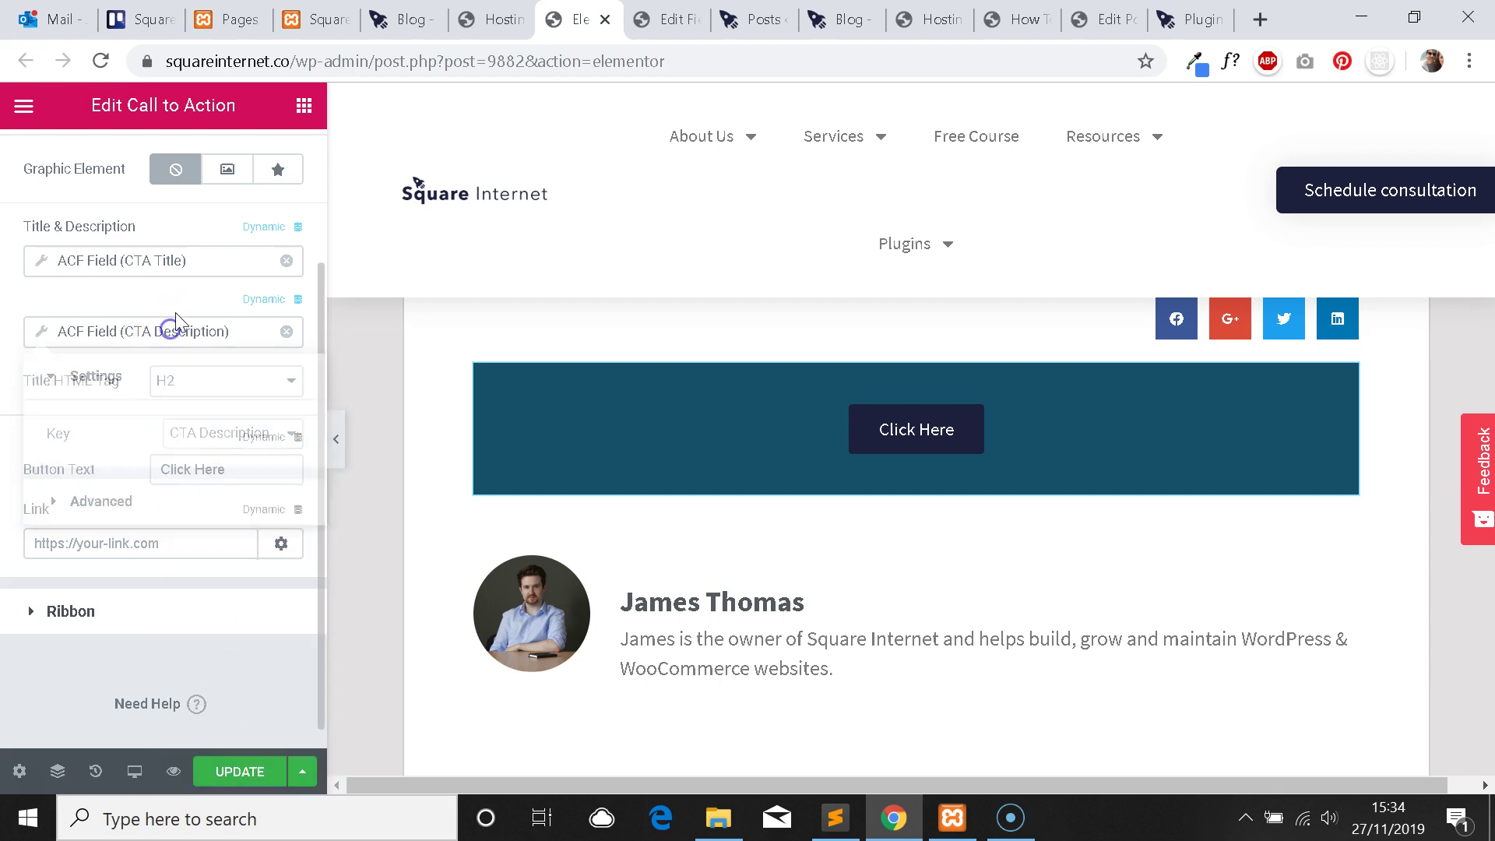
Set the button text to a dynamic ACF Field with key CTA Button.
{"action": "left_click", "coordinate": [276, 446]}
{"action": "scroll", "coordinate": [195, 560], "scroll_direction": "down", "scroll_amount": 5}
{"action": "left_click", "coordinate": [90, 702]}
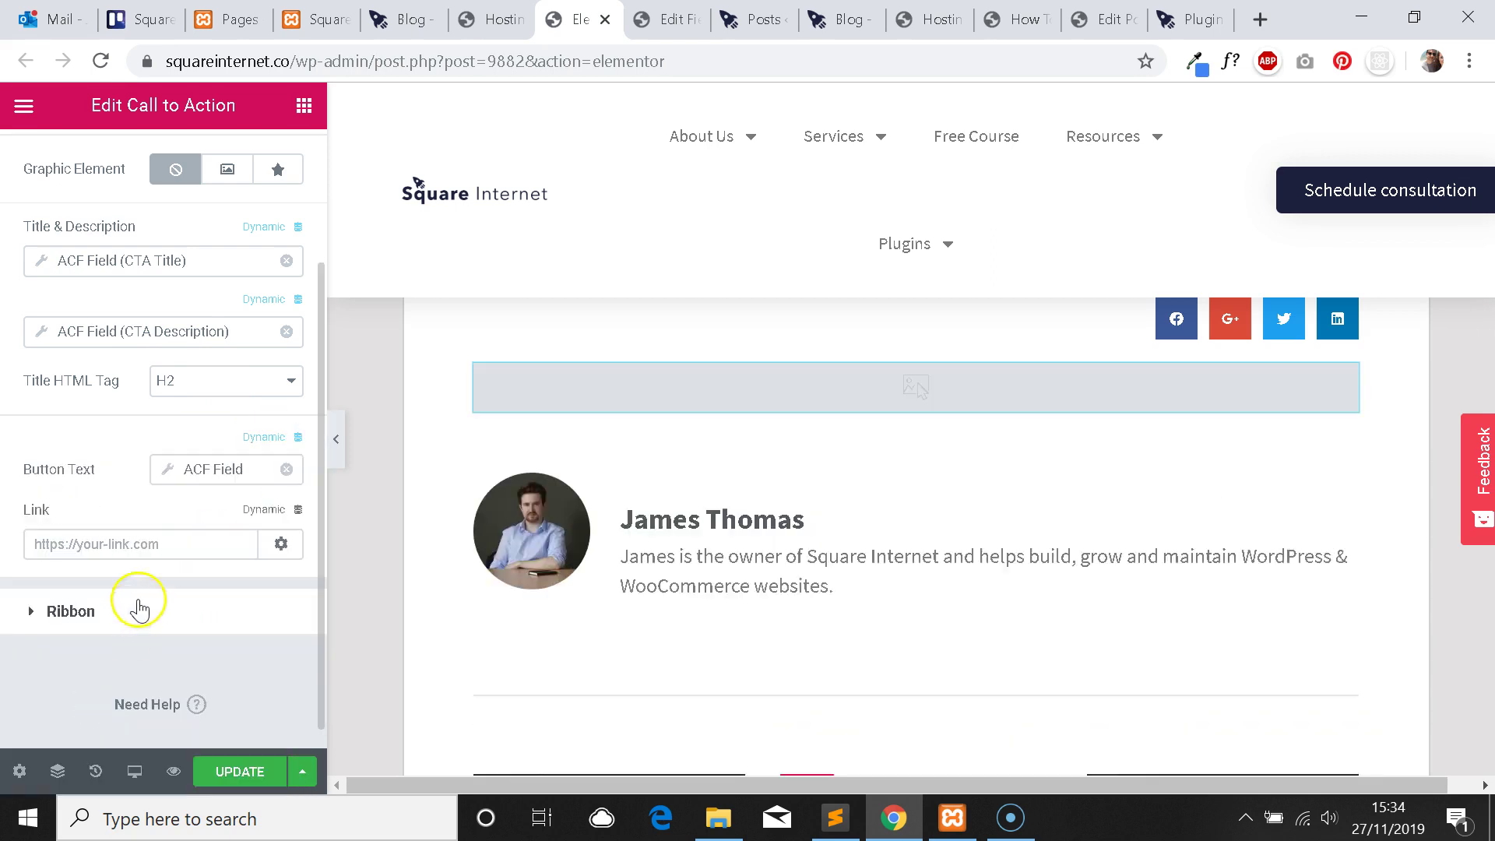
{"action": "left_click", "coordinate": [209, 469]}
{"action": "left_click", "coordinate": [336, 573]}
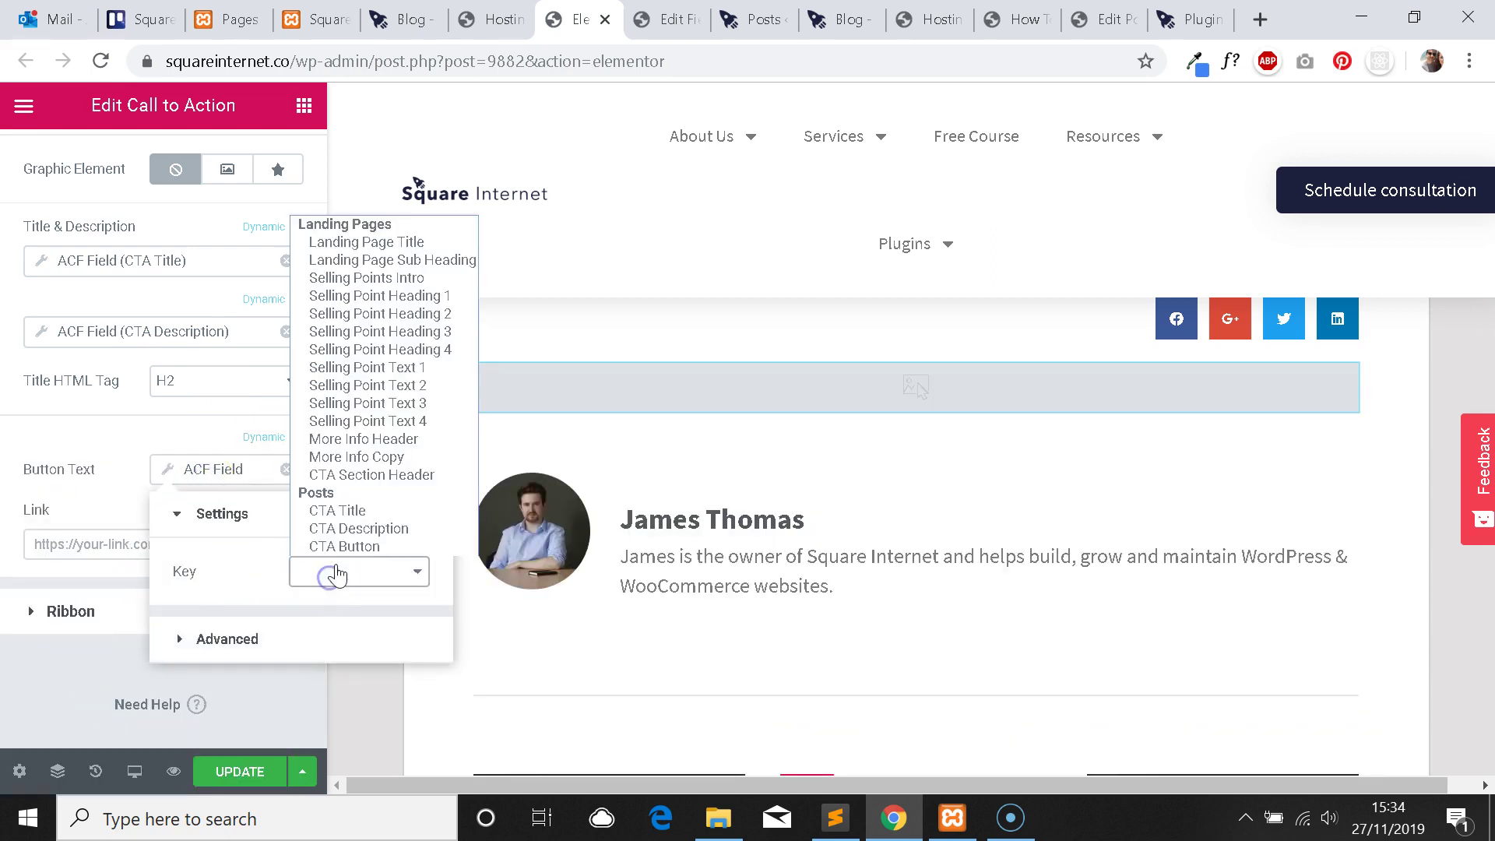
{"action": "left_click", "coordinate": [350, 545]}
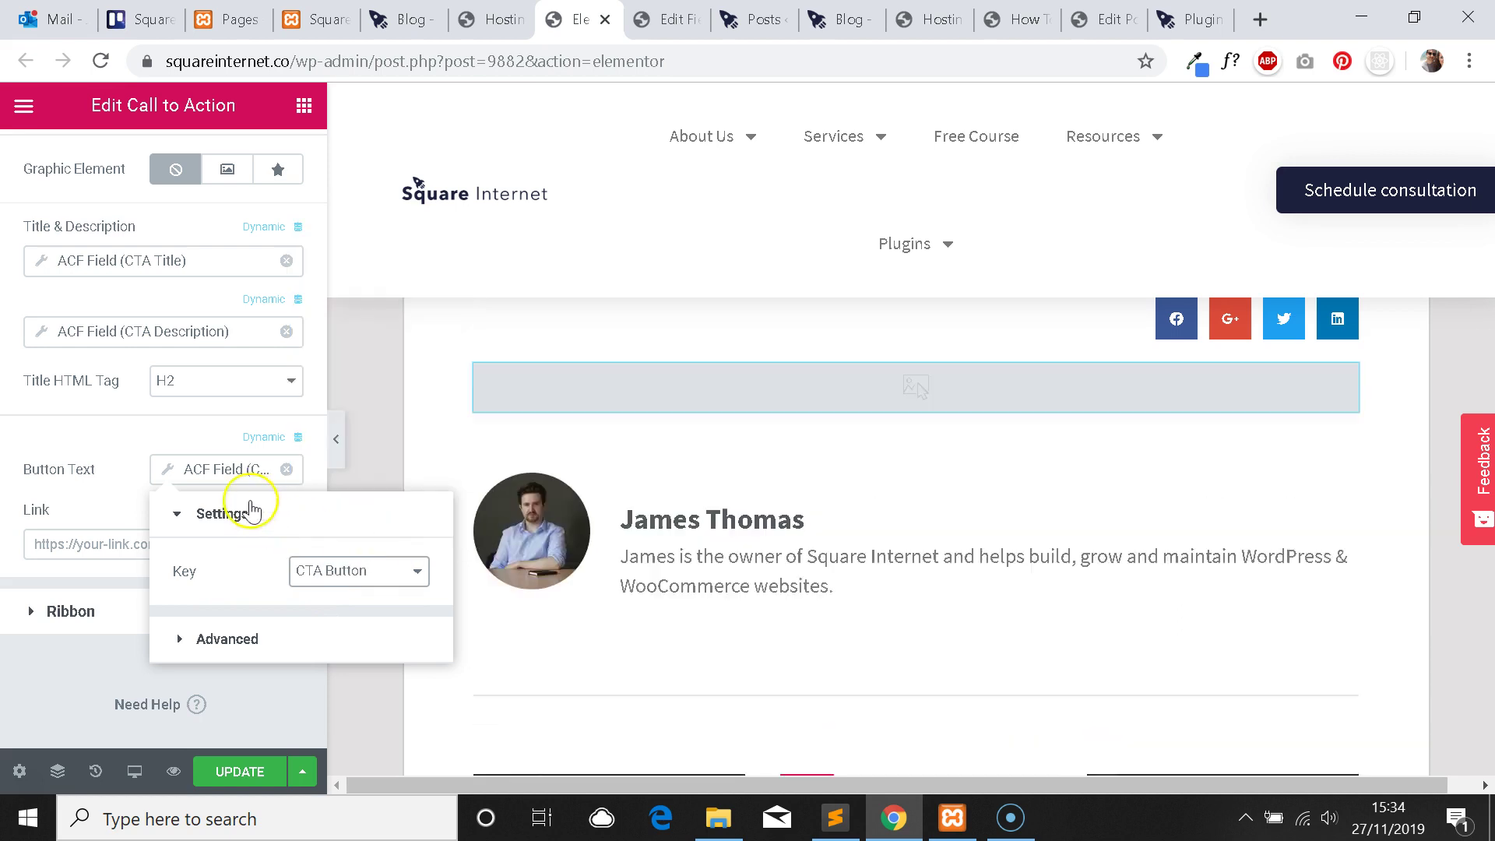
{"action": "left_click", "coordinate": [165, 437]}
Inspect the widget's Link options without changing them.
{"action": "scroll", "coordinate": [284, 538], "scroll_direction": "down", "scroll_amount": 1}
{"action": "left_click", "coordinate": [282, 520]}
{"action": "left_click", "coordinate": [282, 519]}
{"action": "scroll", "coordinate": [501, 460], "scroll_direction": "up", "scroll_amount": 2}
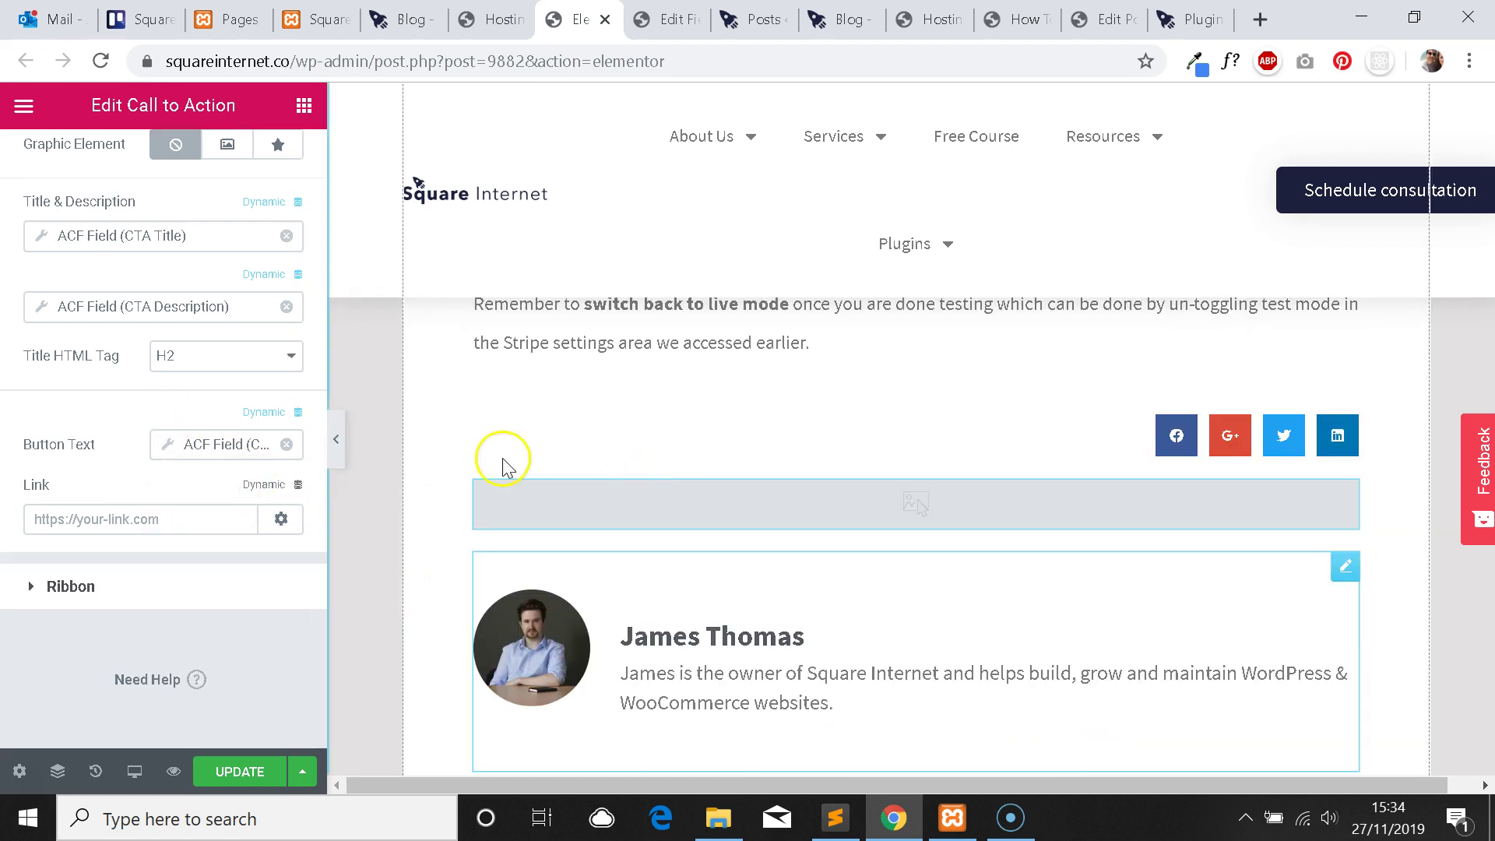
{"action": "scroll", "coordinate": [145, 476], "scroll_direction": "up", "scroll_amount": 2}
Save the template and reload the live post to view the new CTA block.
{"action": "left_click", "coordinate": [239, 771]}
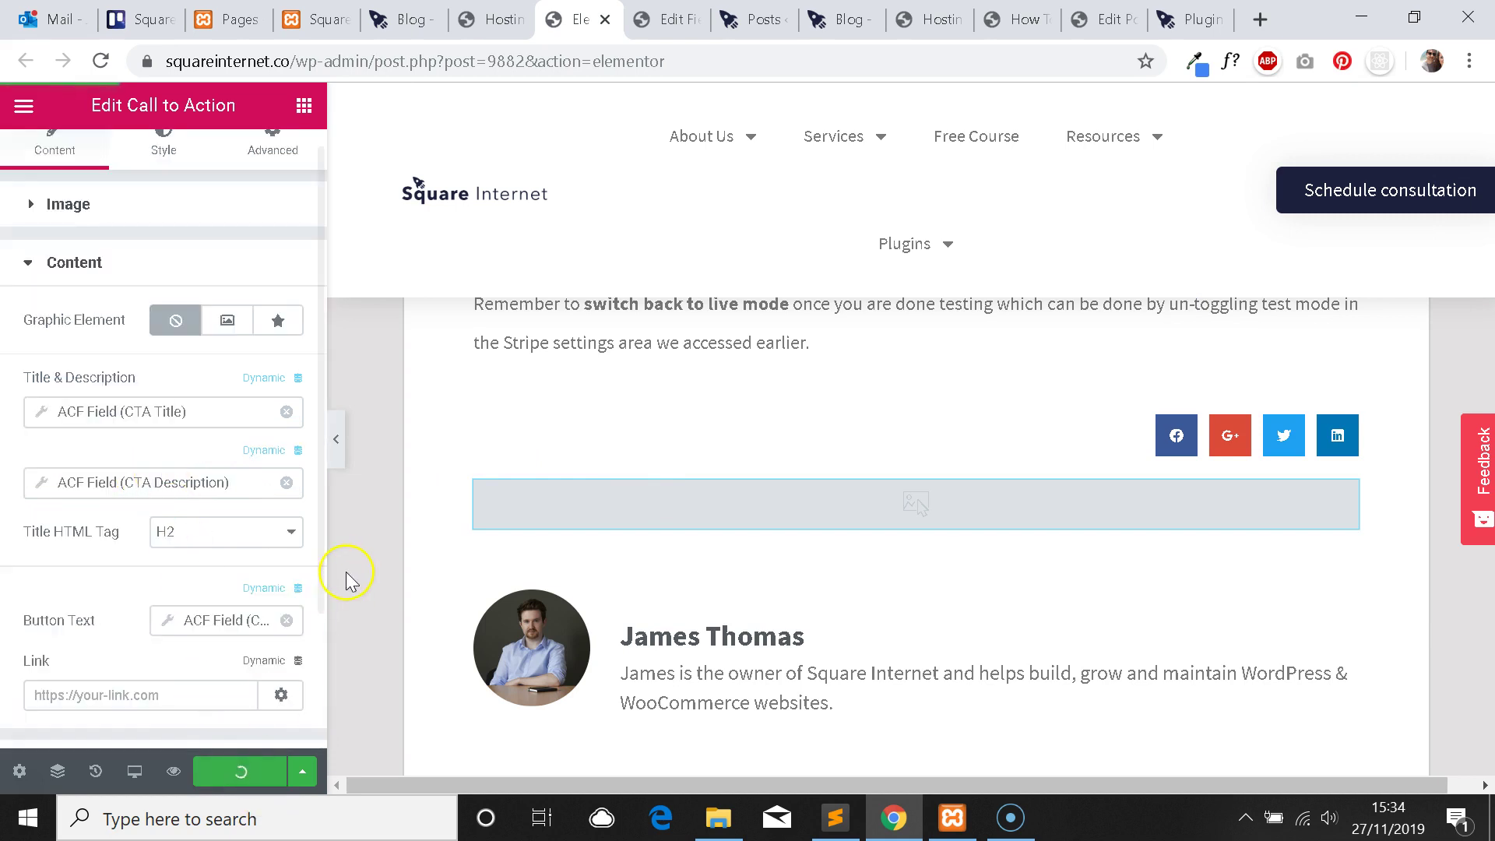
{"action": "left_click", "coordinate": [1013, 20]}
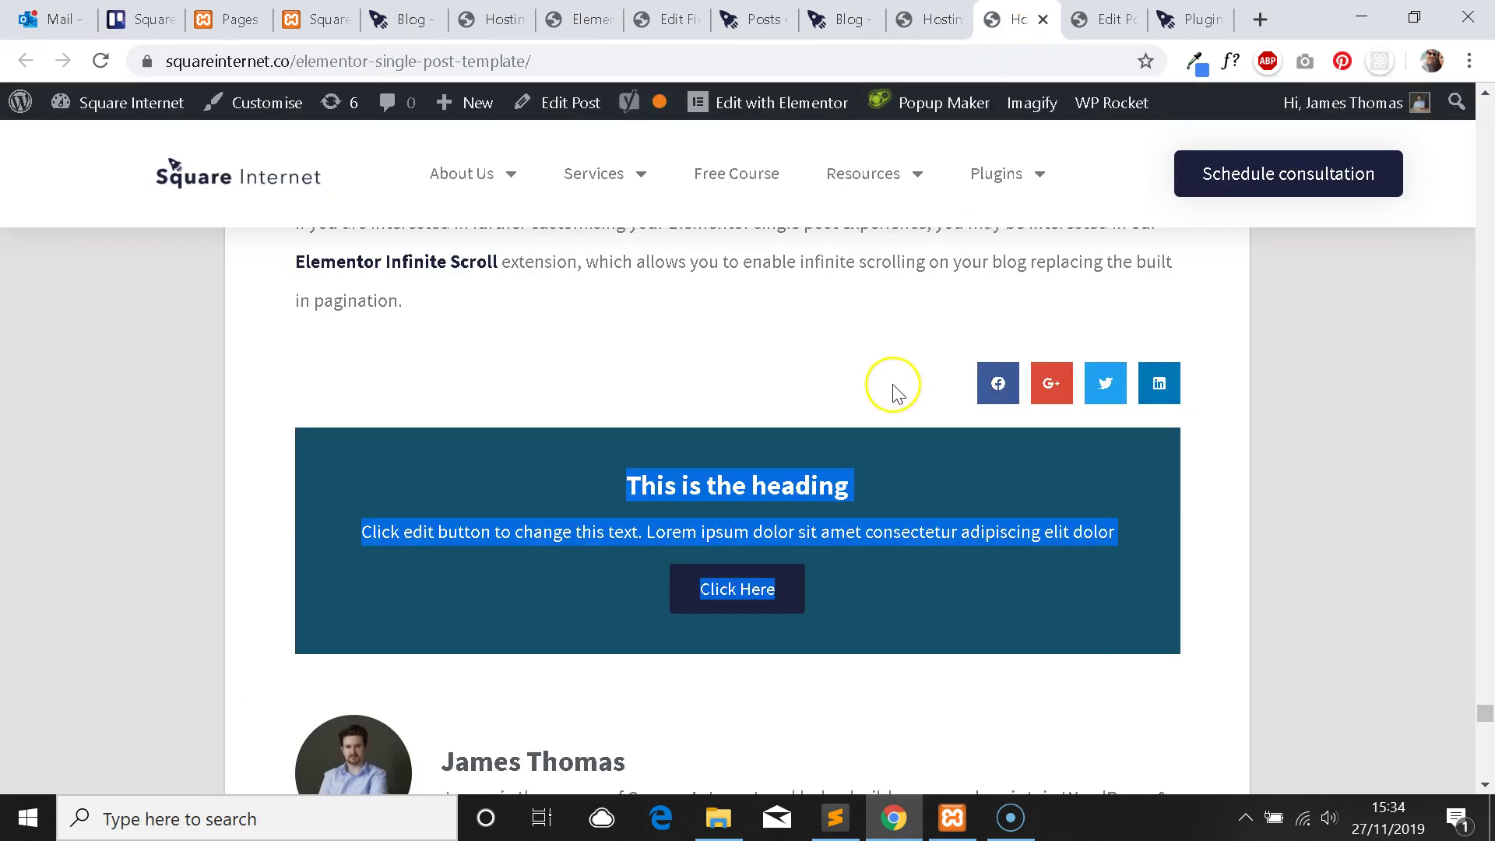
{"action": "key", "text": "F5"}
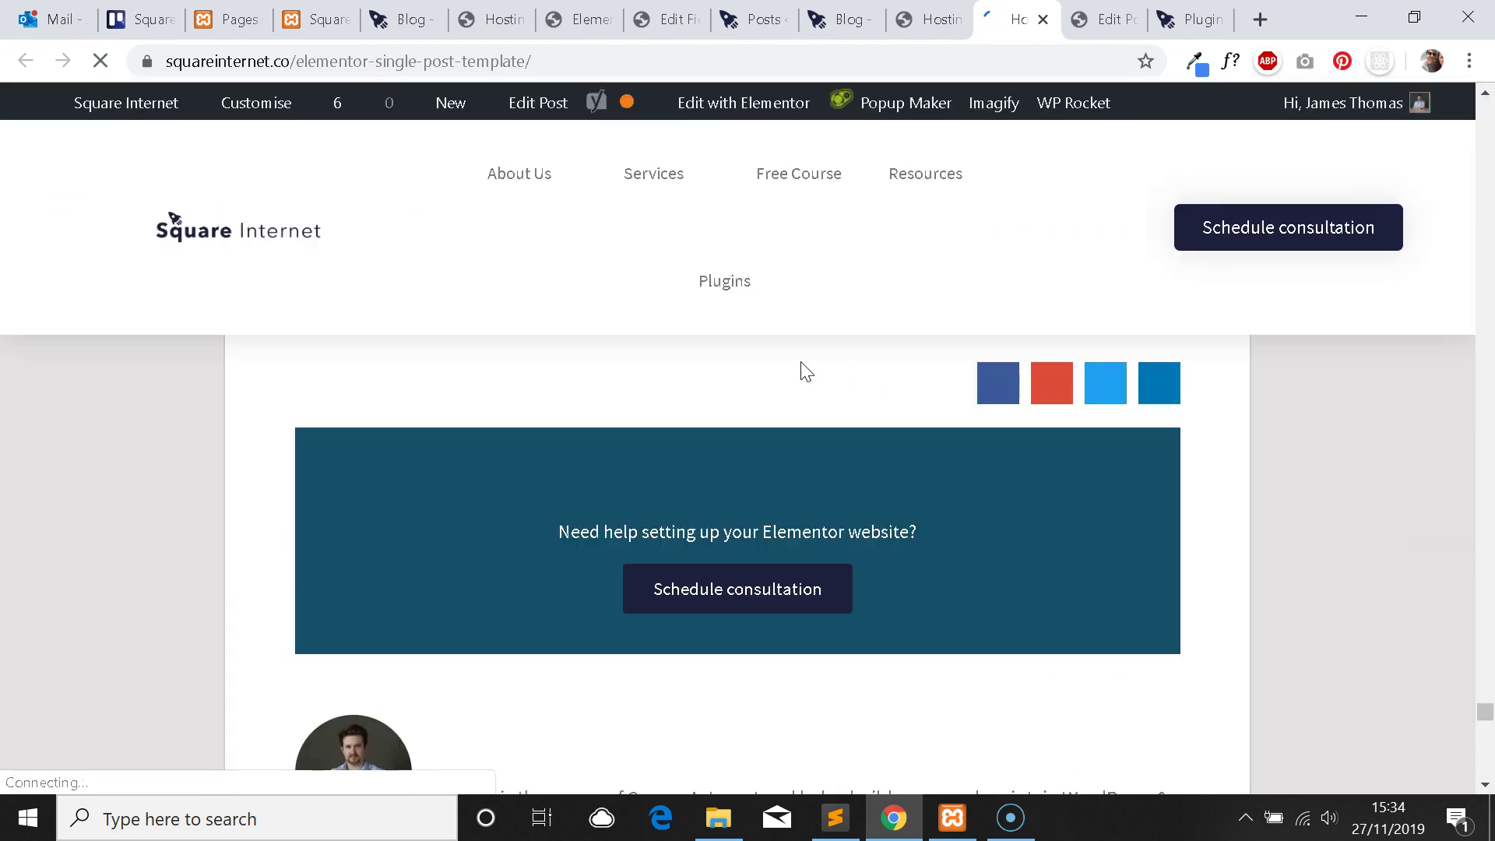
{"action": "left_click", "coordinate": [829, 425]}
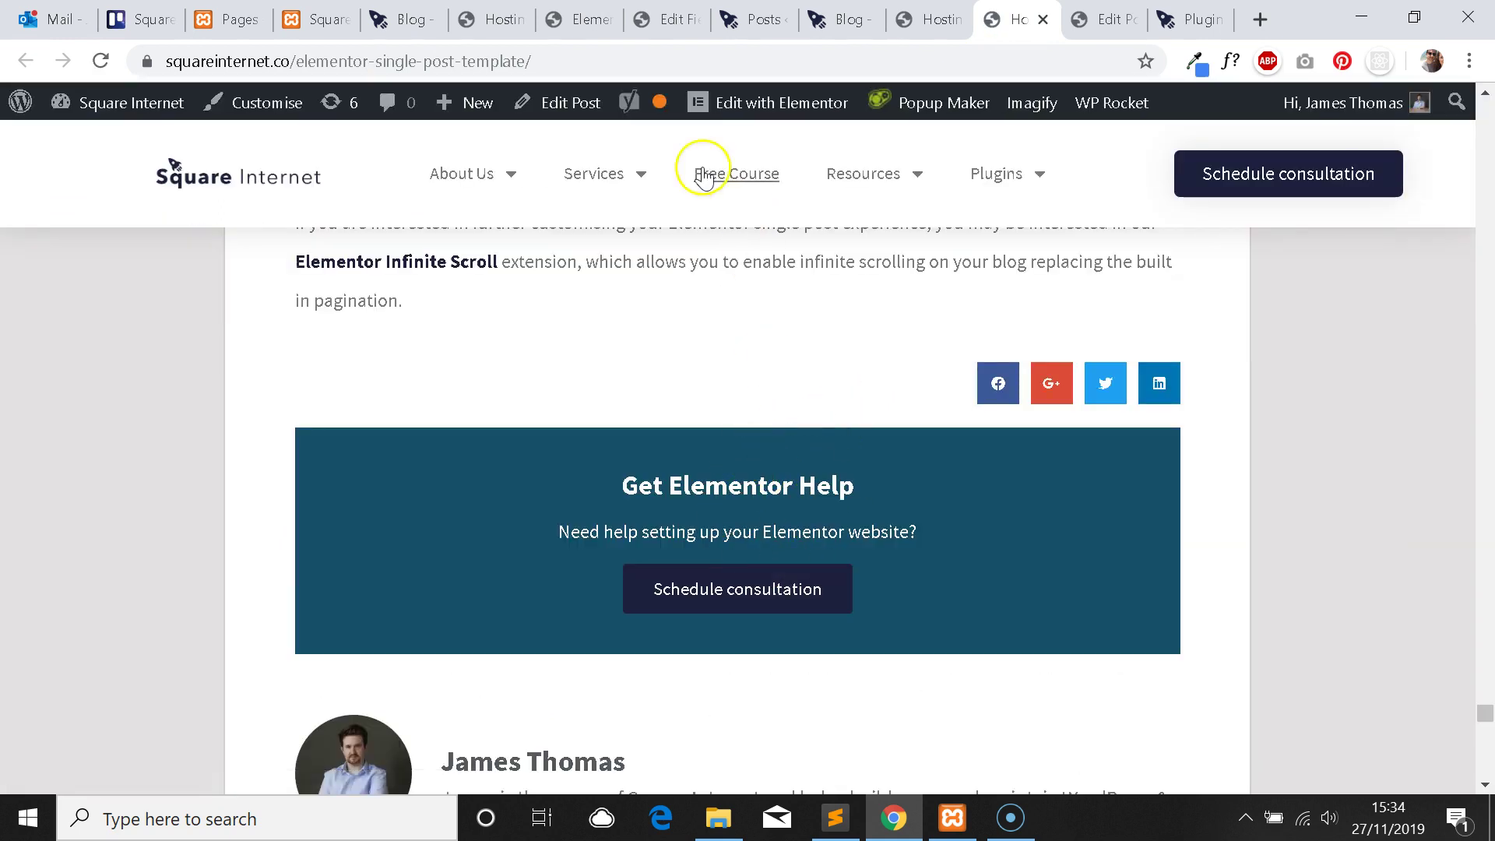
{"action": "left_click_drag", "start_coordinate": [621, 461], "coordinate": [891, 576]}
{"action": "left_click", "coordinate": [845, 511]}
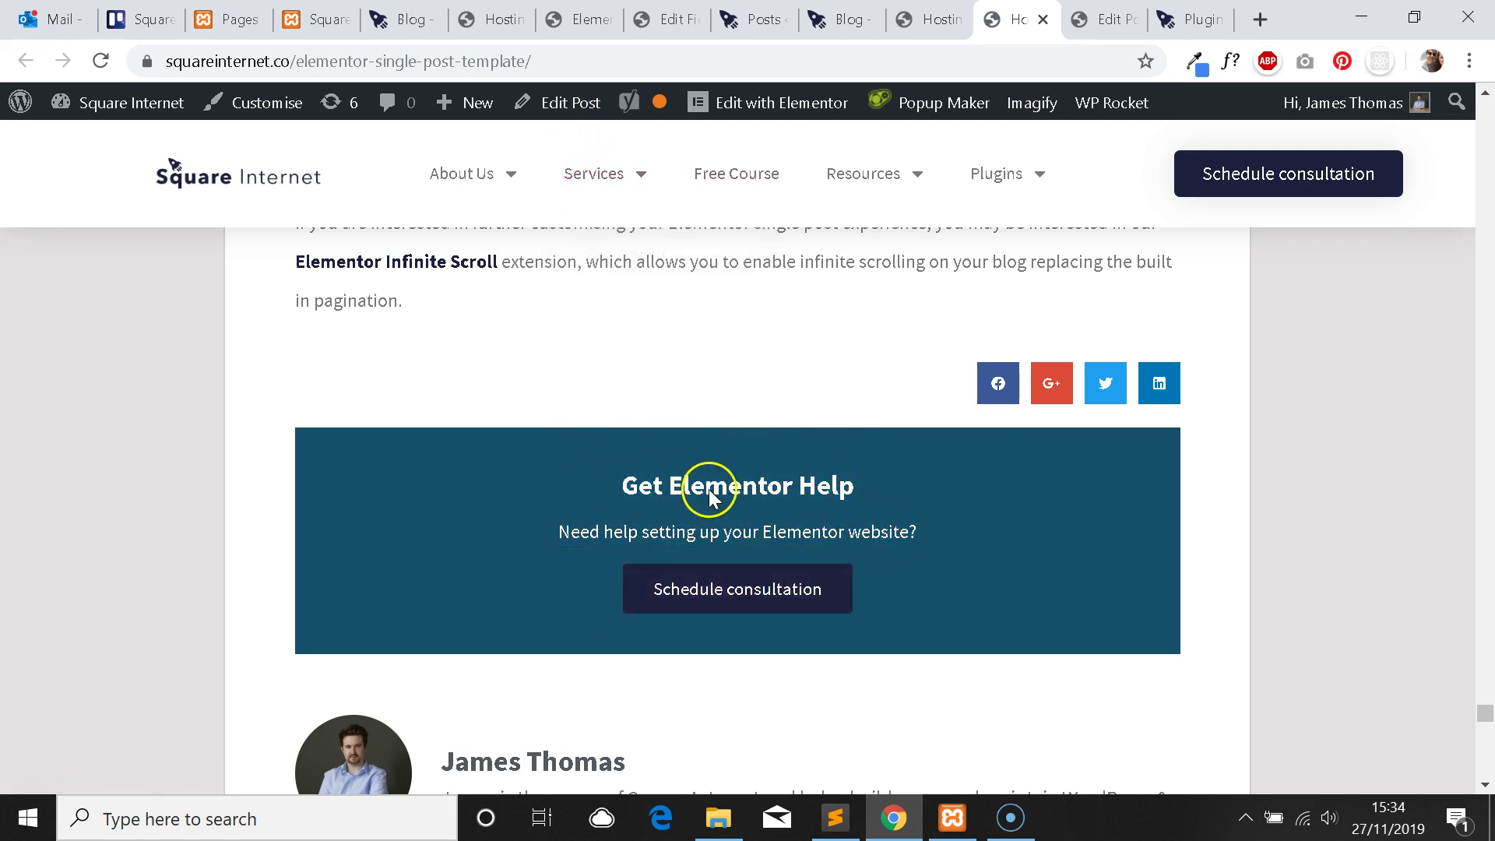
Open the admin bar's Edit Post link in a new tab and switch to it.
{"action": "right_click", "coordinate": [594, 102]}
{"action": "left_click", "coordinate": [646, 117]}
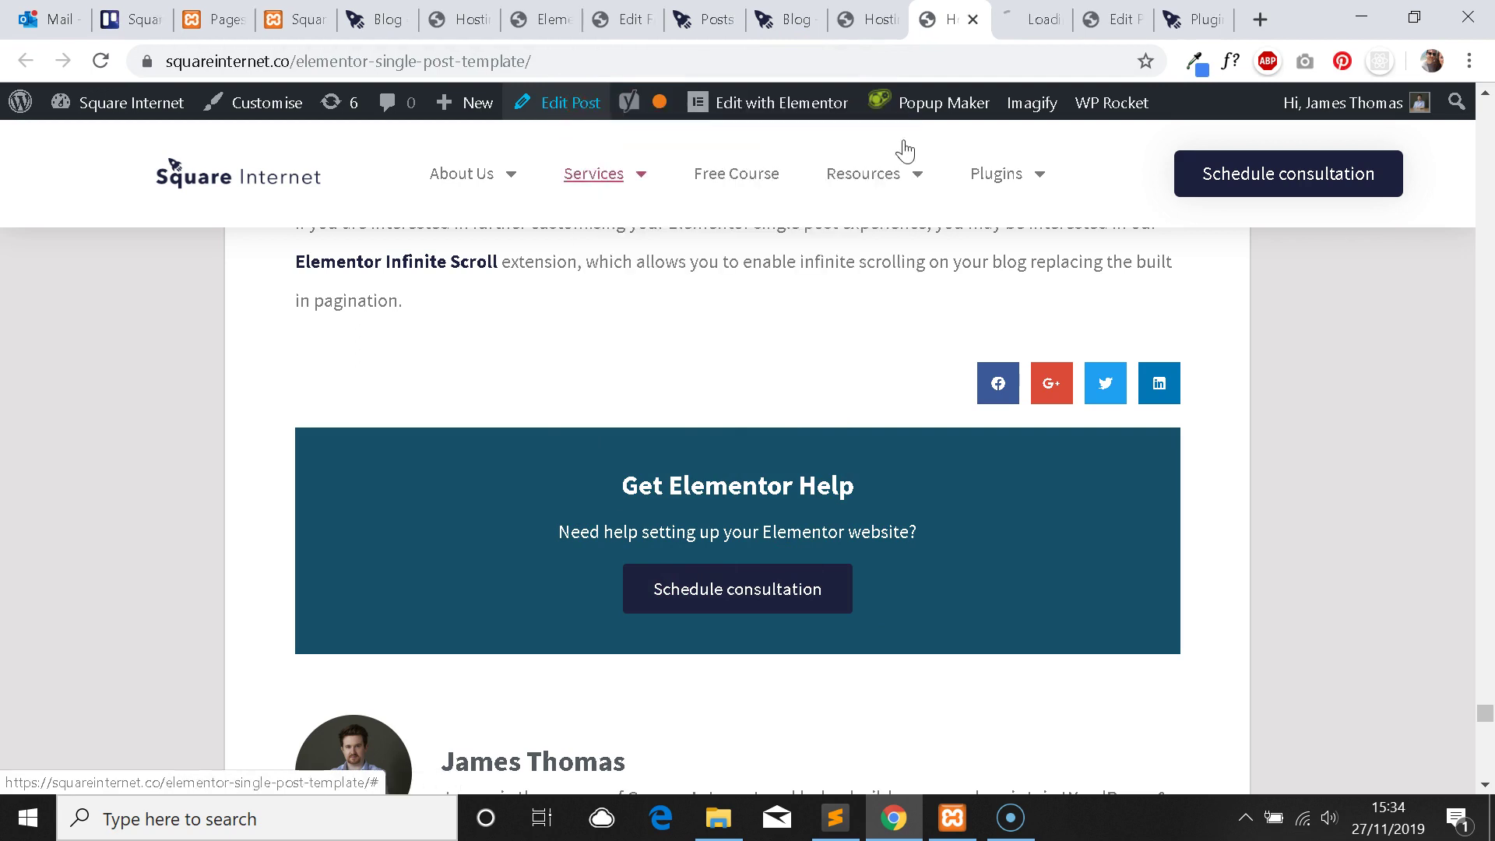
{"action": "left_click", "coordinate": [1032, 19]}
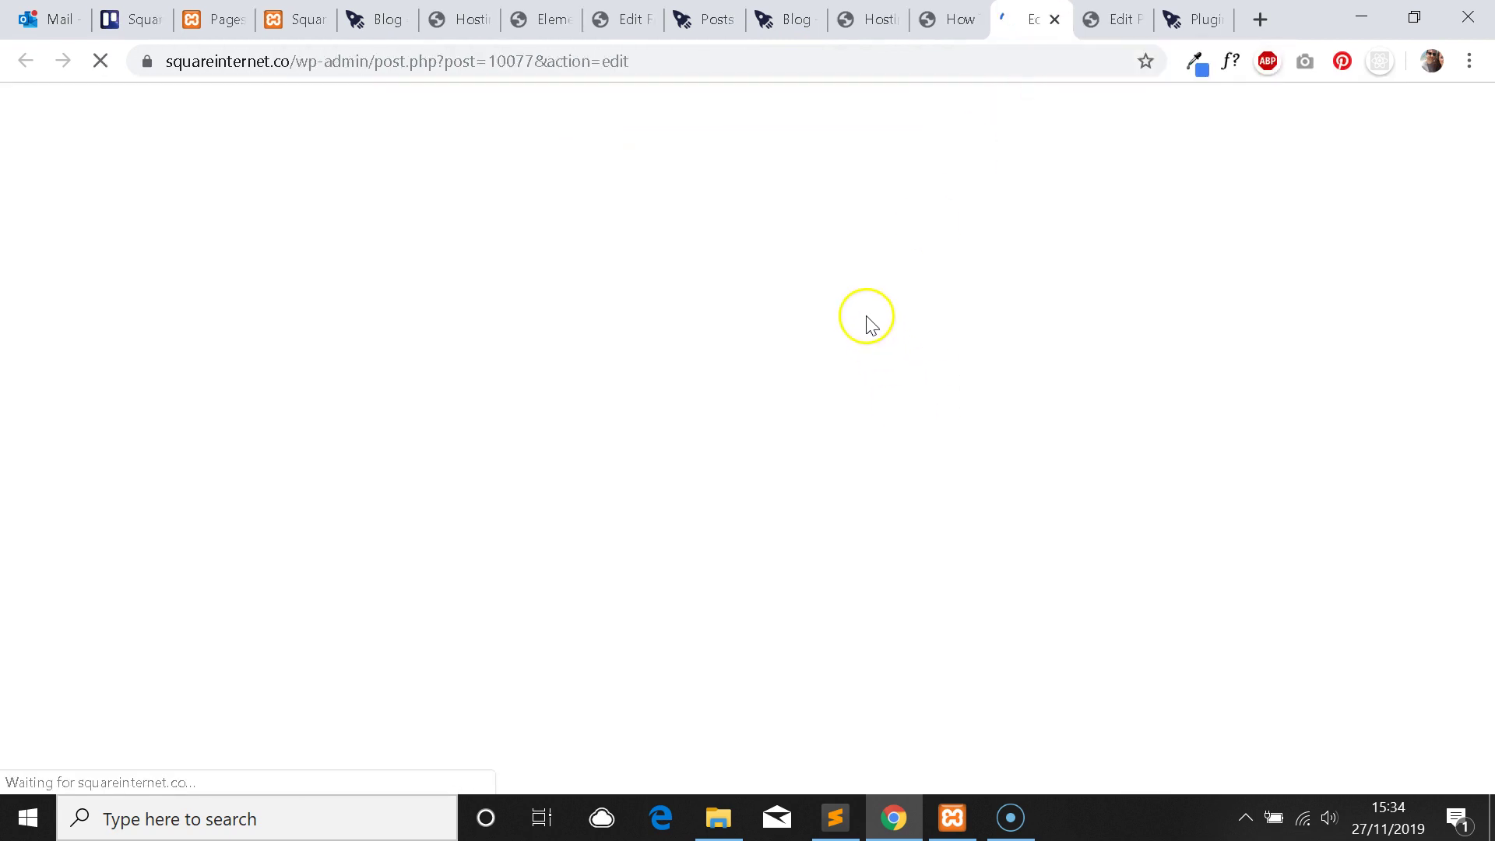
{"action": "scroll", "coordinate": [870, 323], "scroll_direction": "down", "scroll_amount": 7}
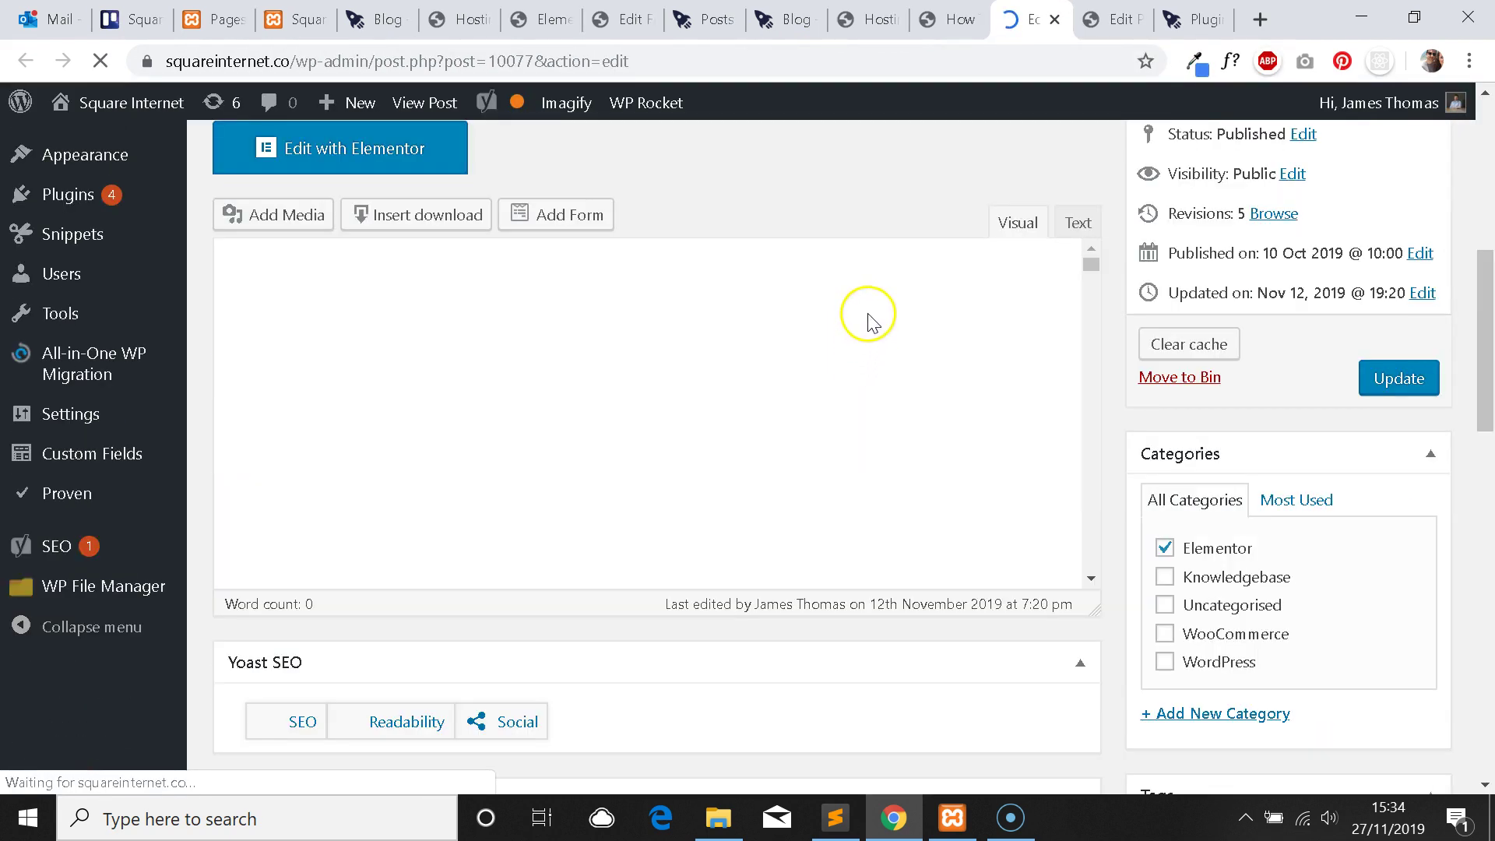
Review the post's CTA Title, Description and Button values in the Posts field group.
{"action": "scroll", "coordinate": [917, 358], "scroll_direction": "down", "scroll_amount": 10}
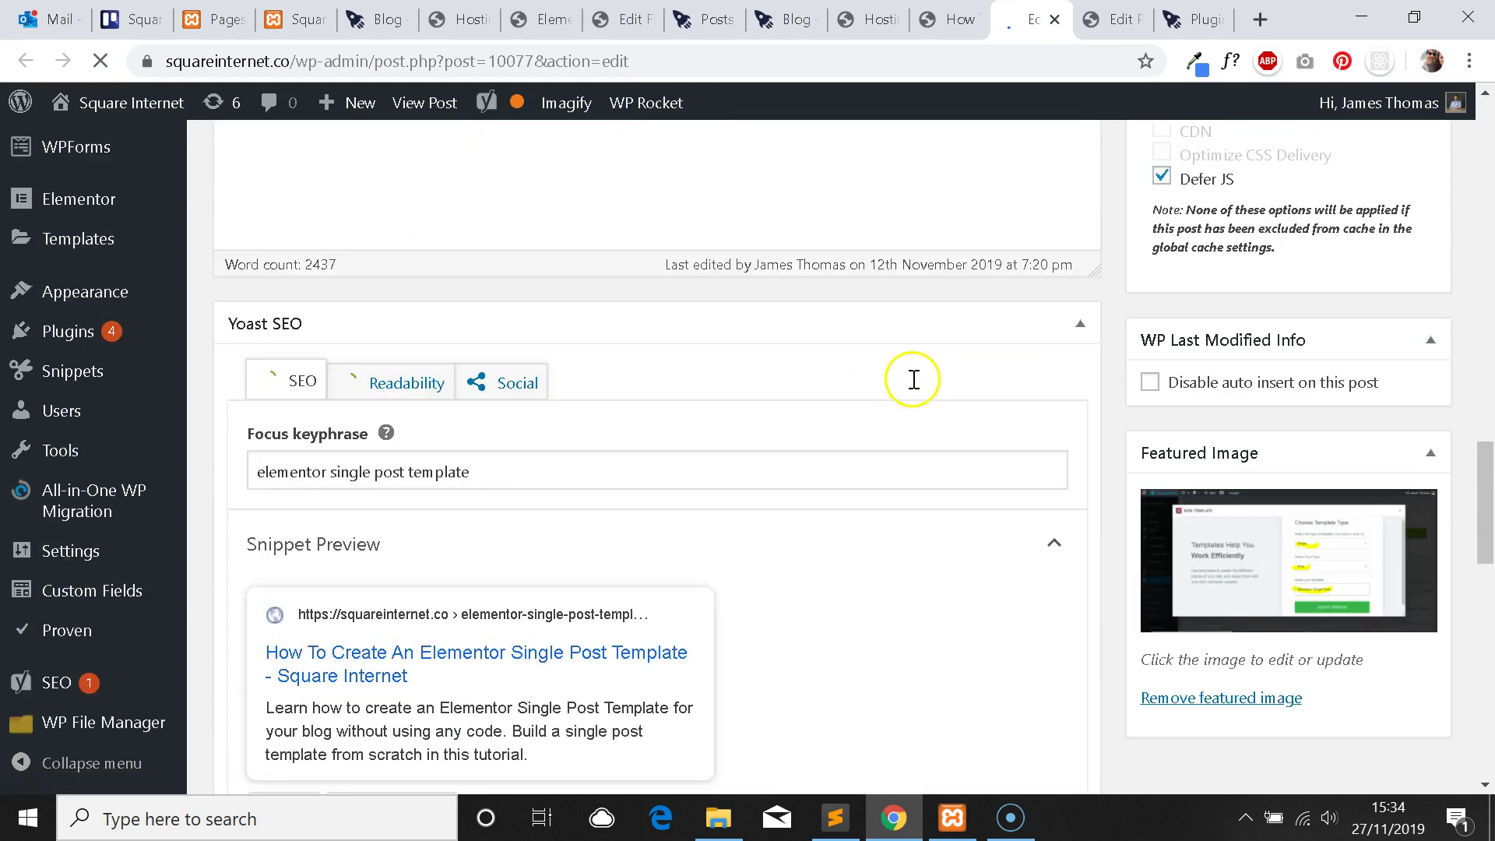
{"action": "scroll", "coordinate": [914, 379], "scroll_direction": "down", "scroll_amount": 15}
{"action": "scroll", "coordinate": [701, 412], "scroll_direction": "down", "scroll_amount": 1}
{"action": "scroll", "coordinate": [312, 288], "scroll_direction": "up", "scroll_amount": 1}
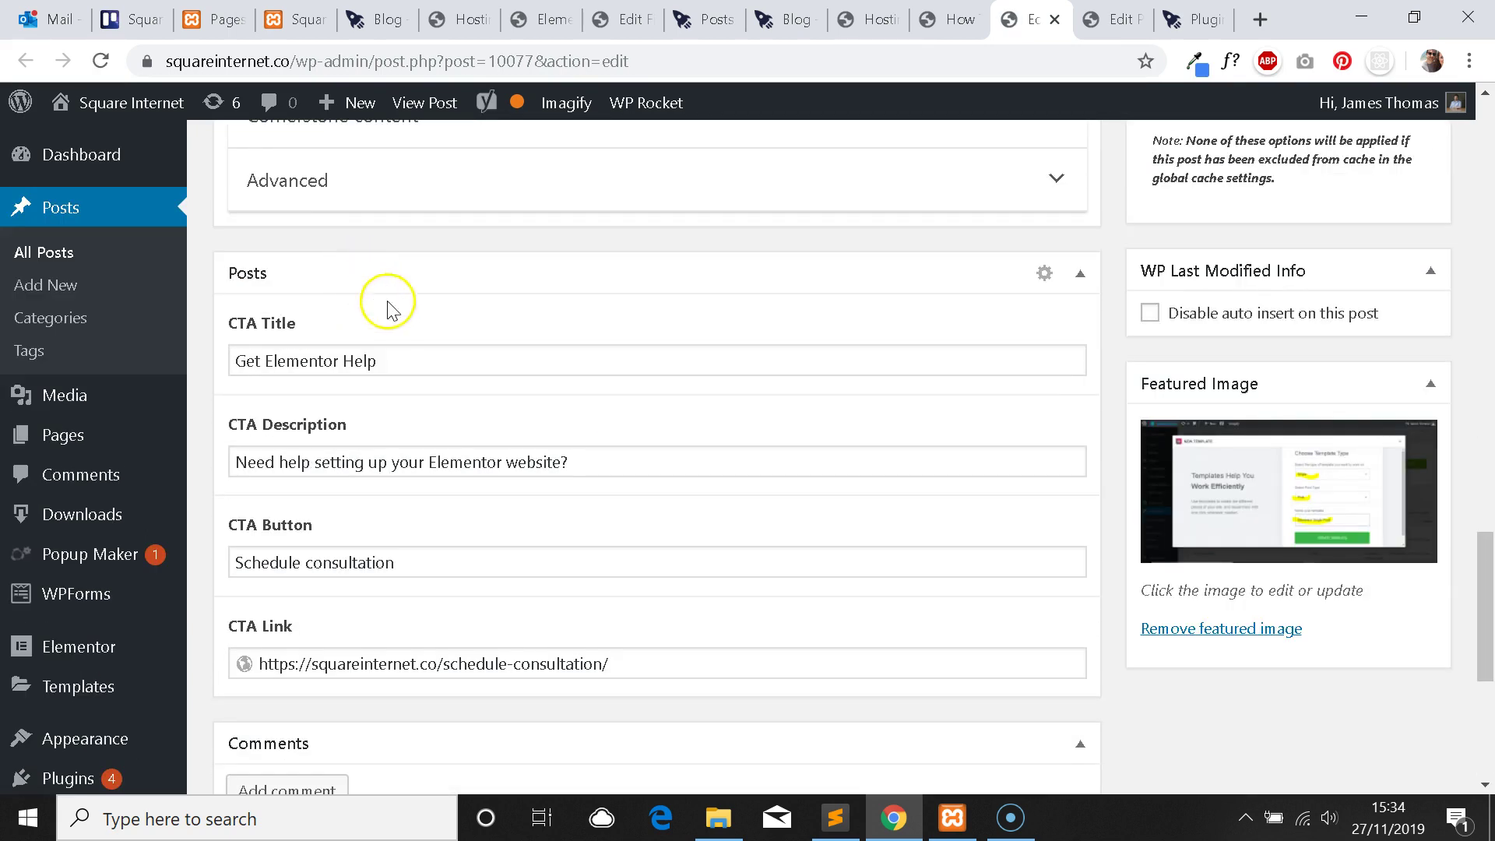
{"action": "triple_click", "coordinate": [436, 365]}
{"action": "left_click_drag", "start_coordinate": [577, 464], "coordinate": [232, 456]}
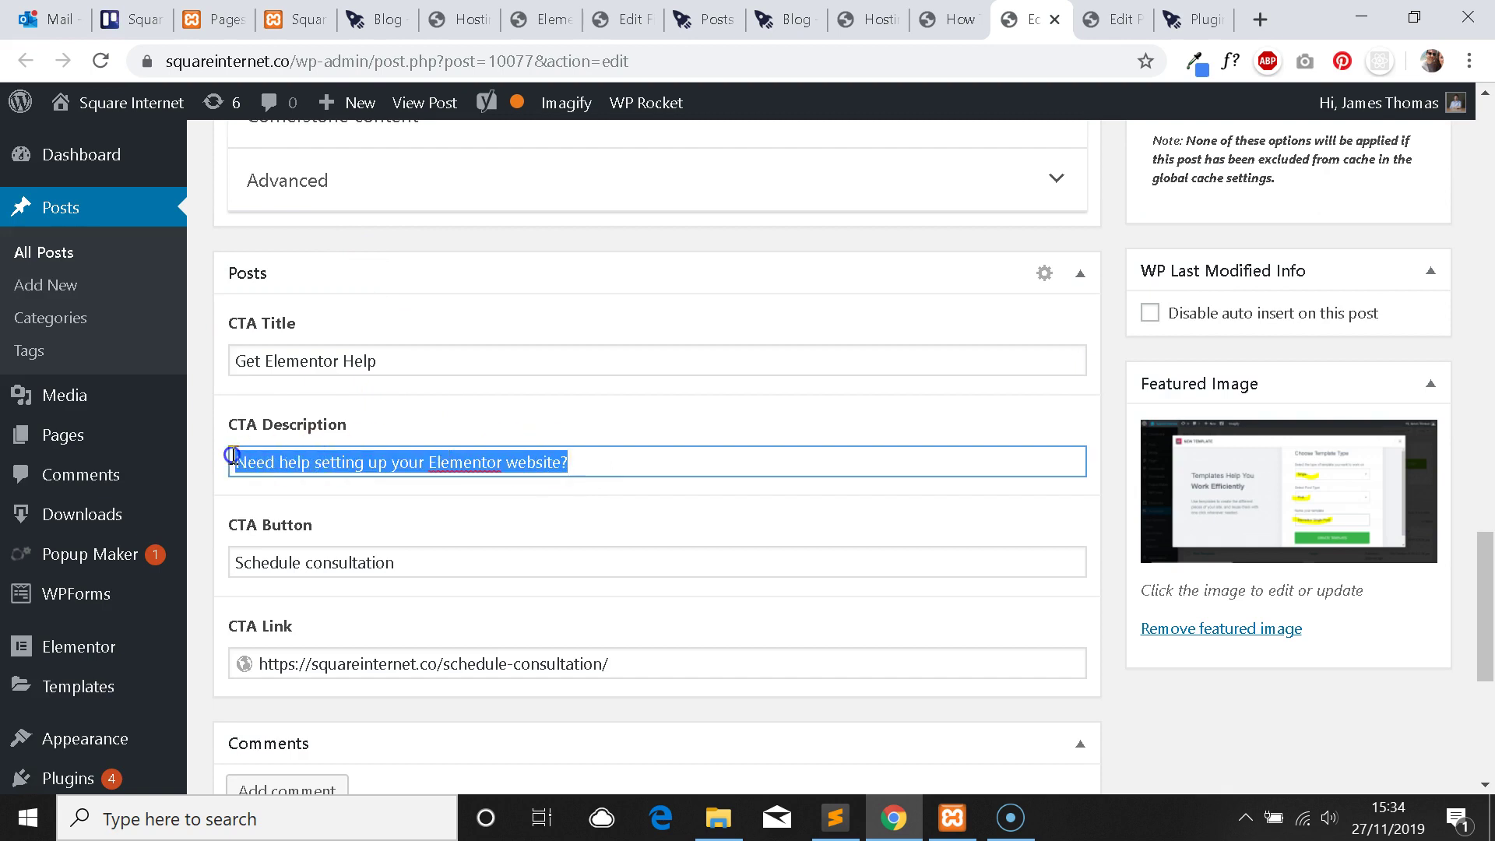
{"action": "left_click_drag", "start_coordinate": [451, 552], "coordinate": [231, 542]}
{"action": "left_click", "coordinate": [407, 471]}
{"action": "left_click_drag", "start_coordinate": [567, 460], "coordinate": [234, 461]}
{"action": "triple_click", "coordinate": [390, 360]}
{"action": "left_click_drag", "start_coordinate": [611, 664], "coordinate": [460, 390]}
{"action": "scroll", "coordinate": [767, 401], "scroll_direction": "down", "scroll_amount": 1}
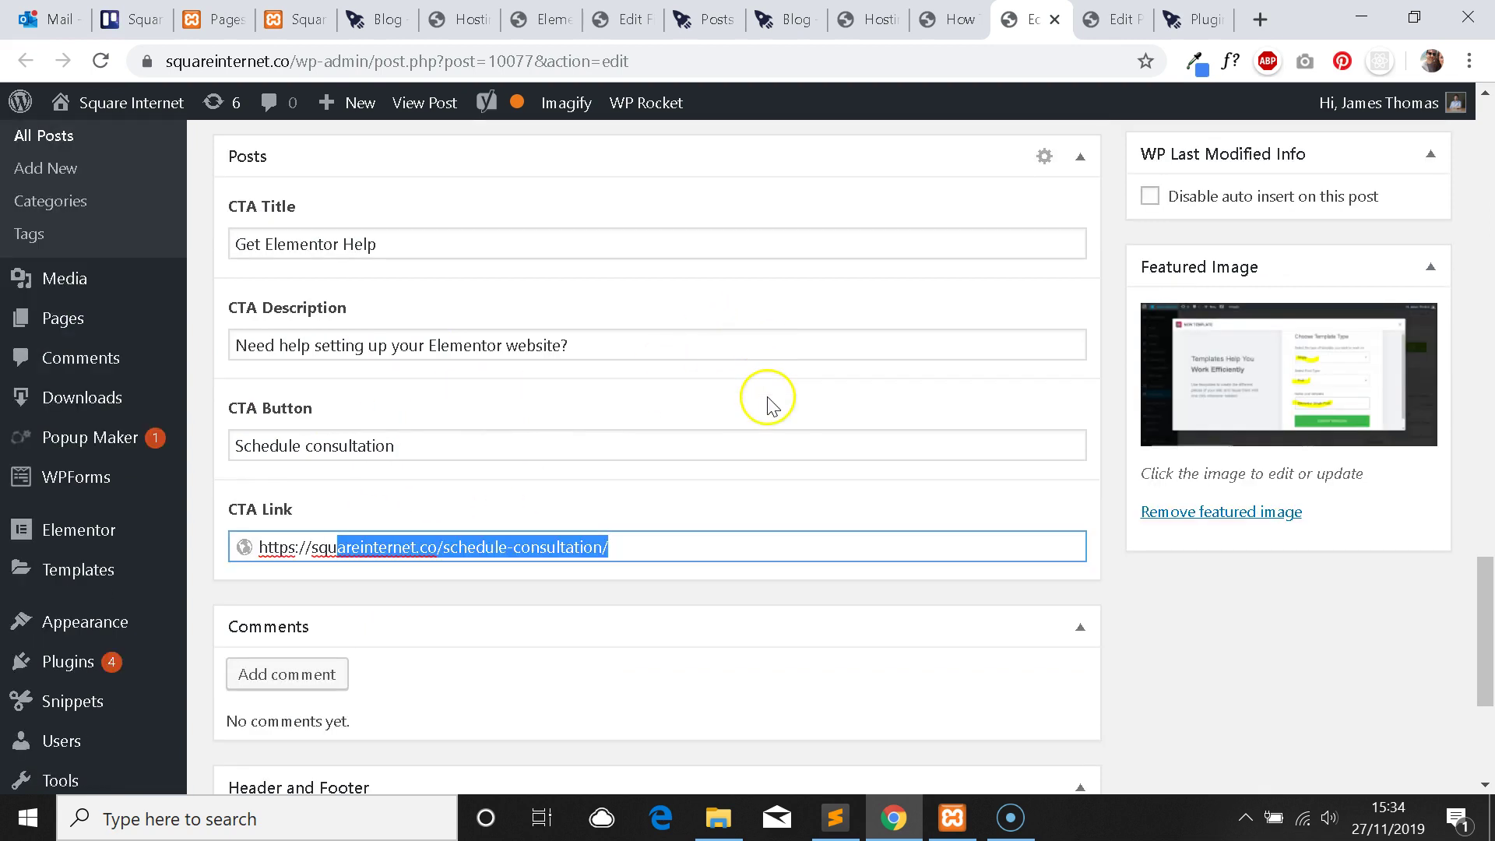
Cycle through the browser tabs back to the Elementor template editor.
{"action": "left_click", "coordinate": [876, 19]}
{"action": "key", "text": "ctrl+shift+Tab"}
{"action": "key", "text": "ctrl+Tab"}
{"action": "key", "text": "ctrl+Tab"}
{"action": "key", "text": "ctrl+shift+Tab"}
{"action": "key", "text": "ctrl+shift+Tab"}
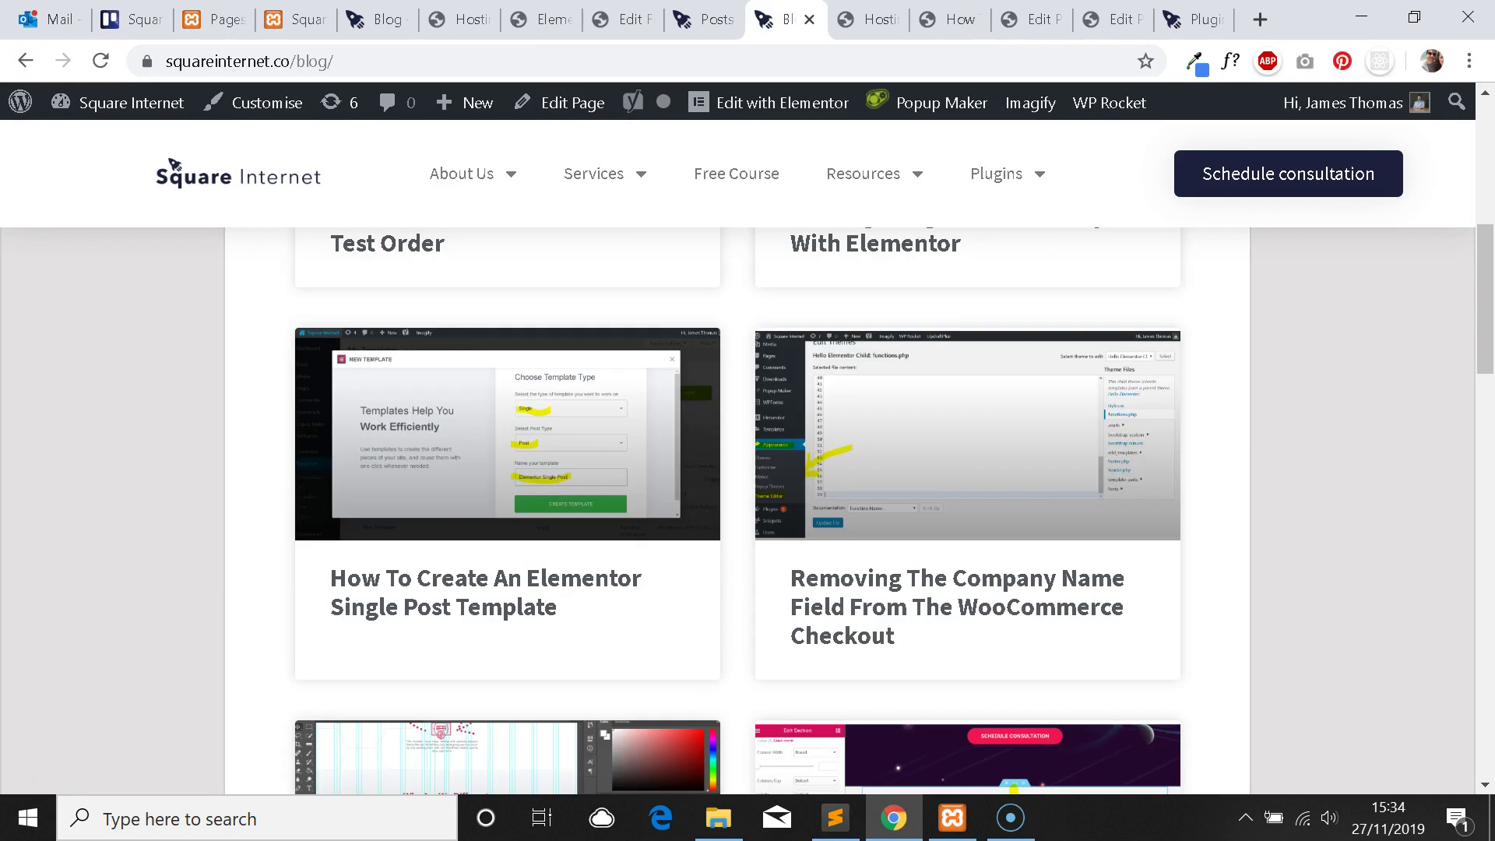
{"action": "key", "text": "ctrl+shift+Tab"}
{"action": "key", "text": "ctrl+Tab"}
{"action": "key", "text": "ctrl+Tab"}
{"action": "key", "text": "ctrl+Tab"}
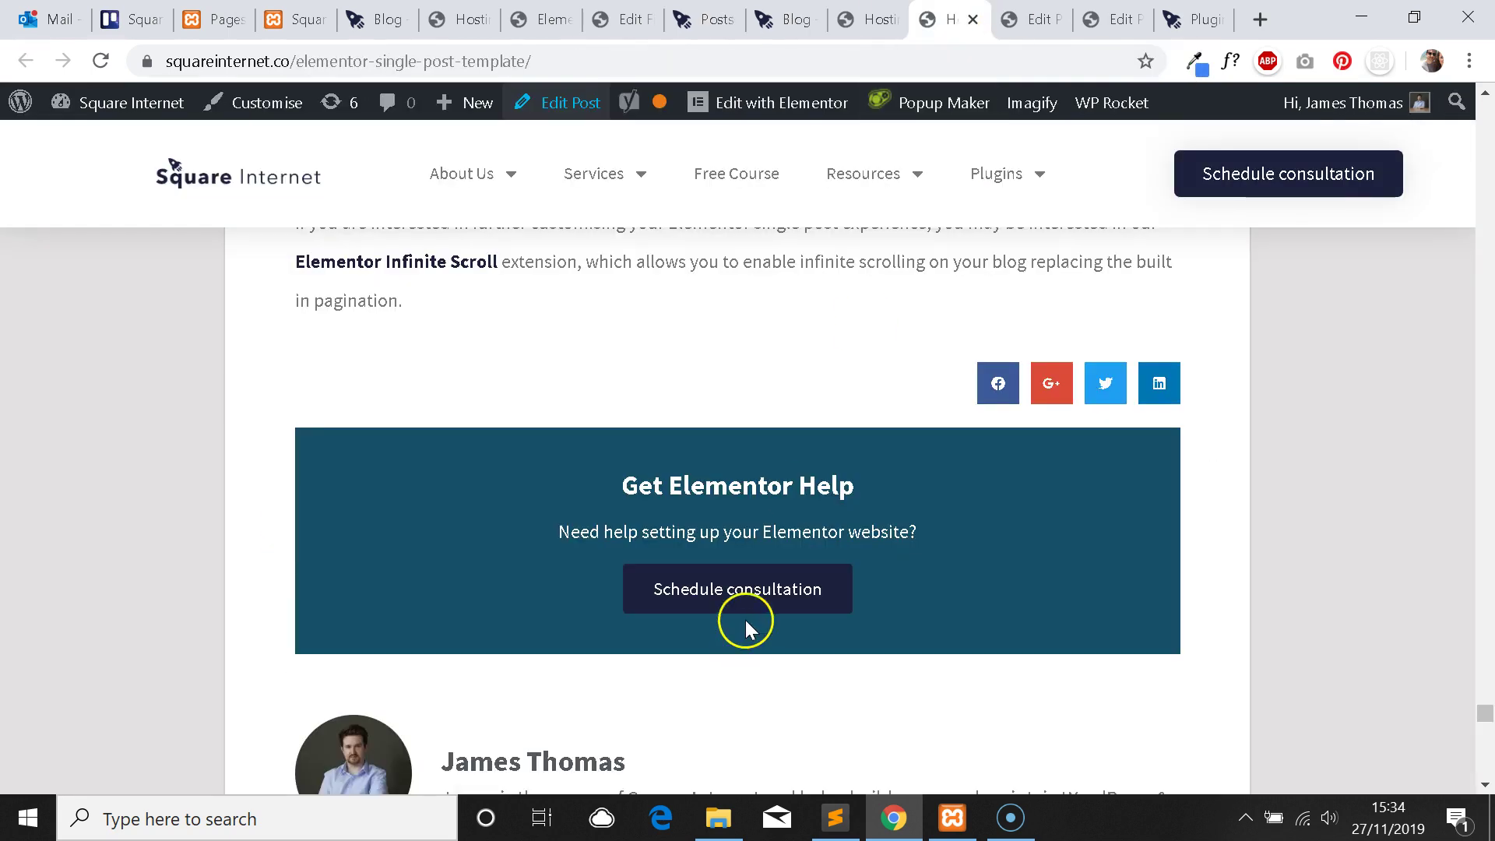
{"action": "key", "text": "ctrl+shift+Tab"}
{"action": "key", "text": "ctrl+shift+Tab"}
{"action": "key", "text": "ctrl+shift+Tab"}
{"action": "key", "text": "ctrl+shift+Tab"}
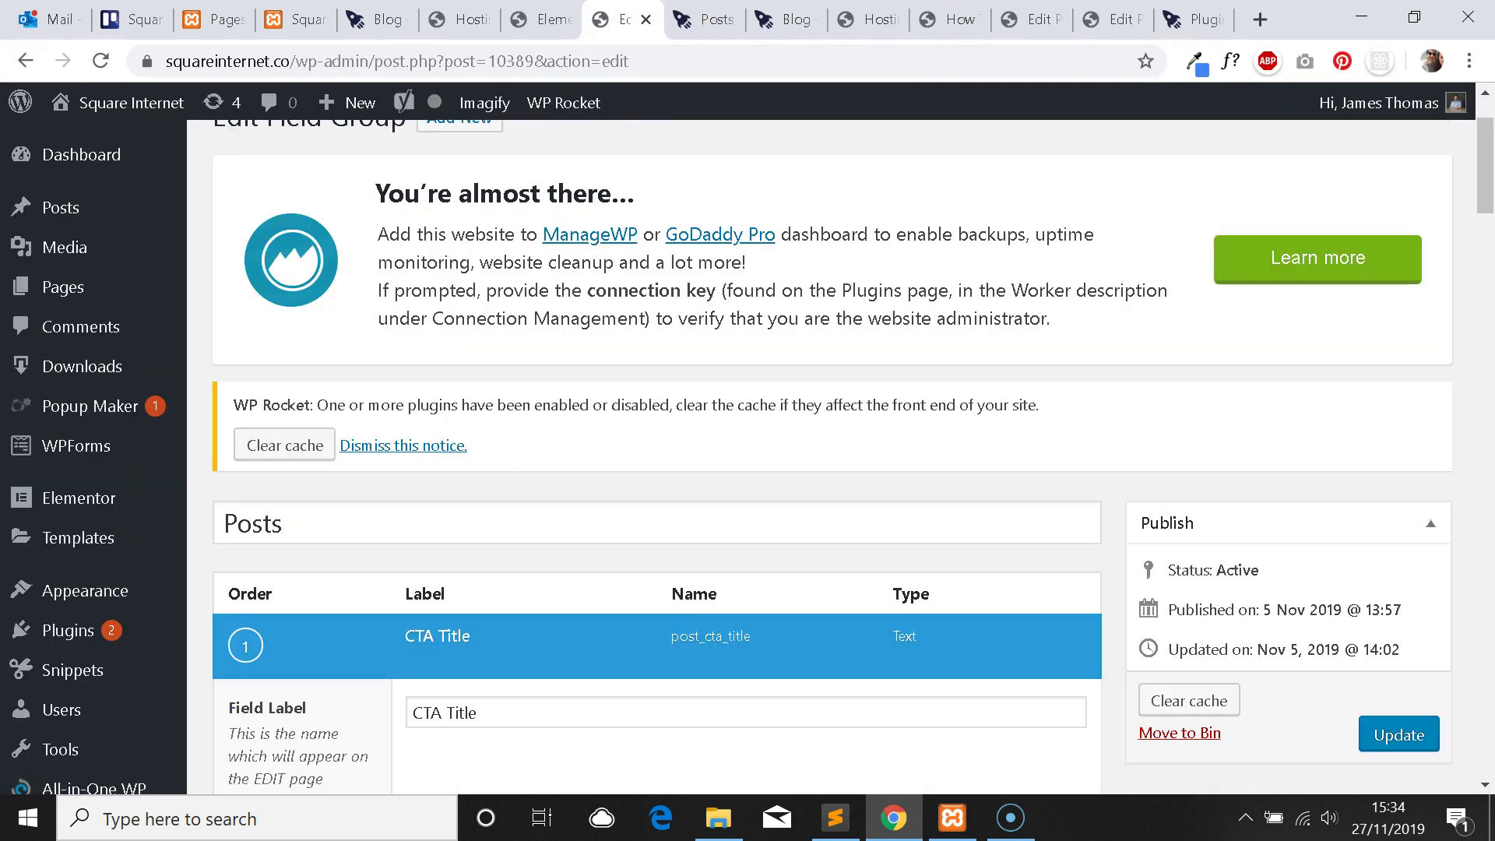
{"action": "key", "text": "ctrl+Tab"}
{"action": "key", "text": "ctrl+shift+Tab"}
{"action": "key", "text": "ctrl+shift+Tab"}
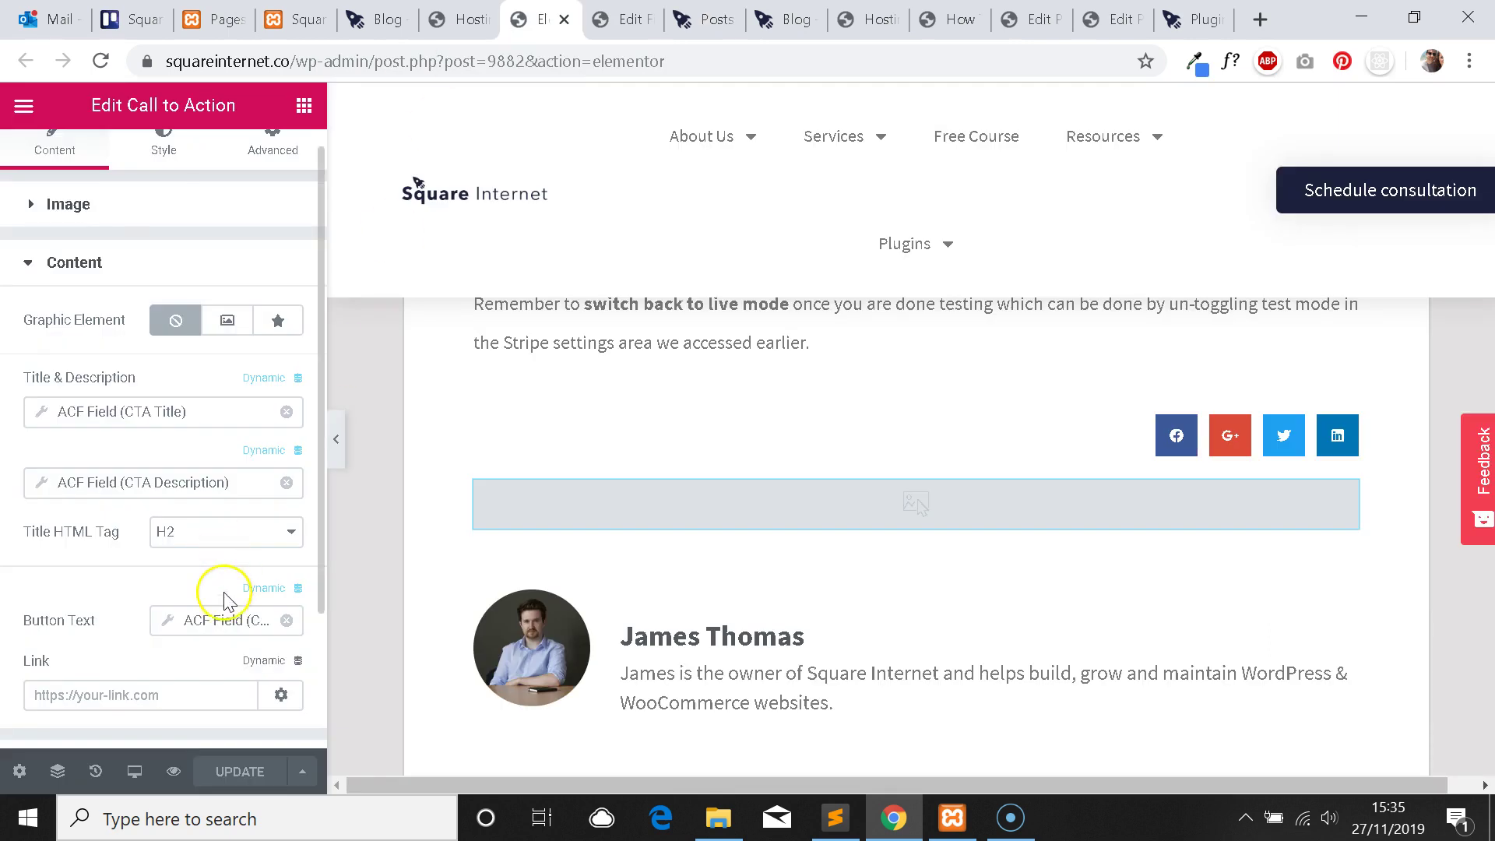
Make the CTA link a dynamic ACF URL Field with key CTA Link.
{"action": "scroll", "coordinate": [155, 537], "scroll_direction": "down", "scroll_amount": 2}
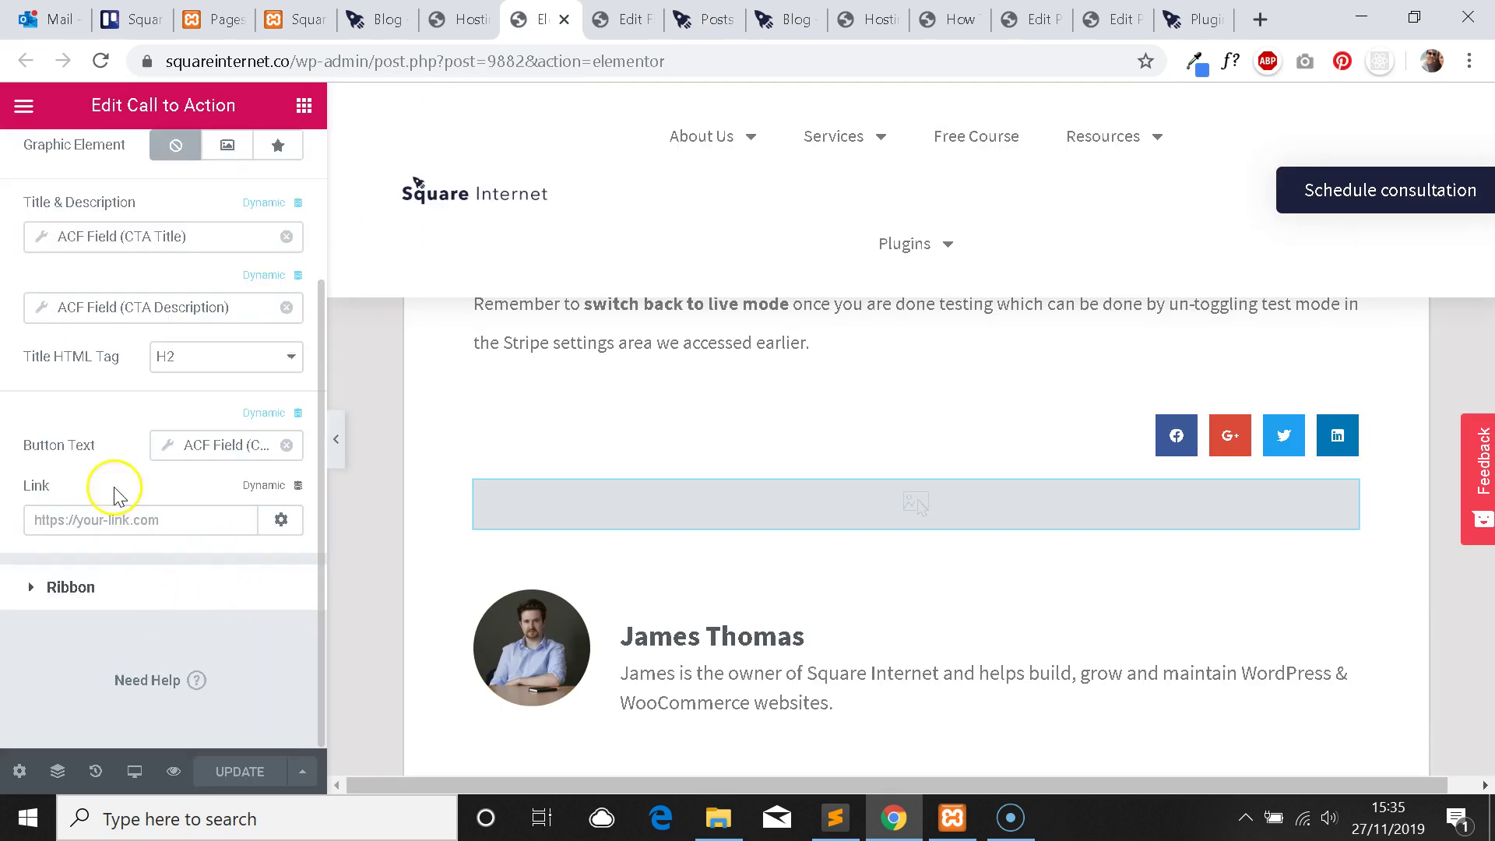
{"action": "left_click", "coordinate": [297, 486]}
{"action": "scroll", "coordinate": [117, 342], "scroll_direction": "down", "scroll_amount": 5}
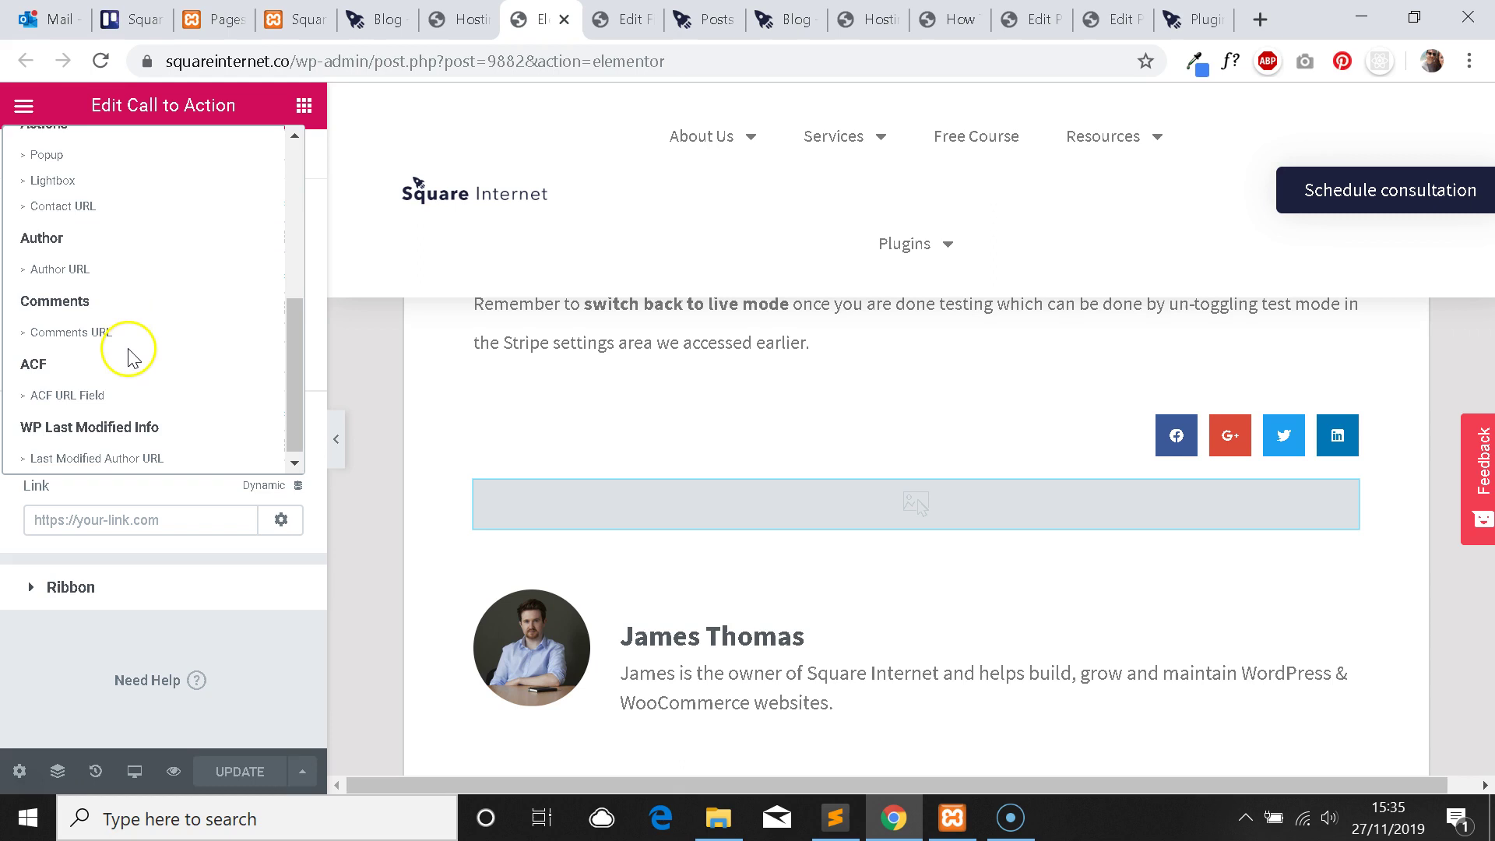
{"action": "left_click", "coordinate": [73, 395]}
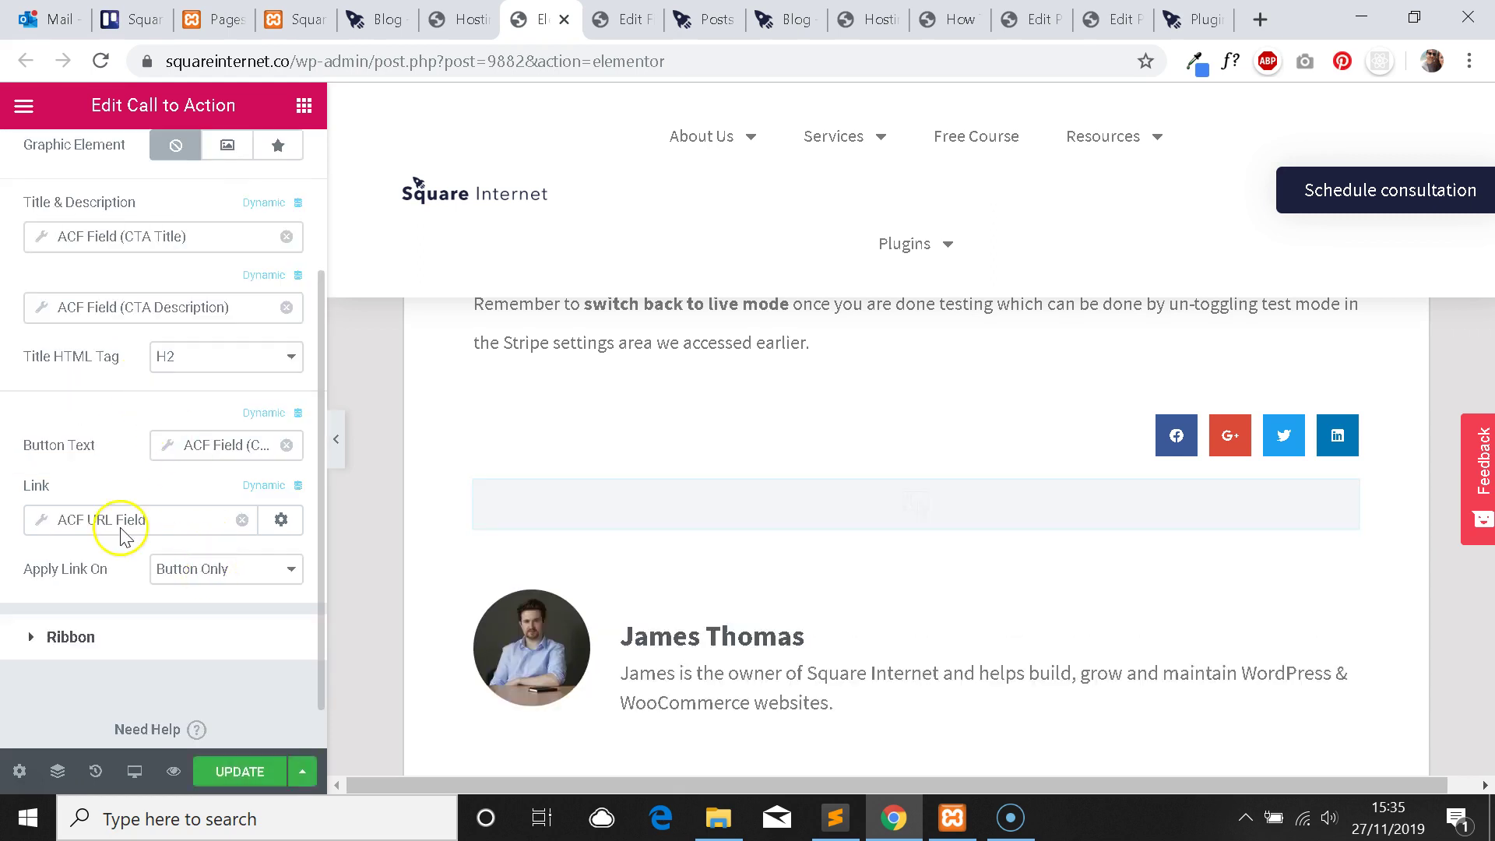
{"action": "left_click", "coordinate": [91, 521]}
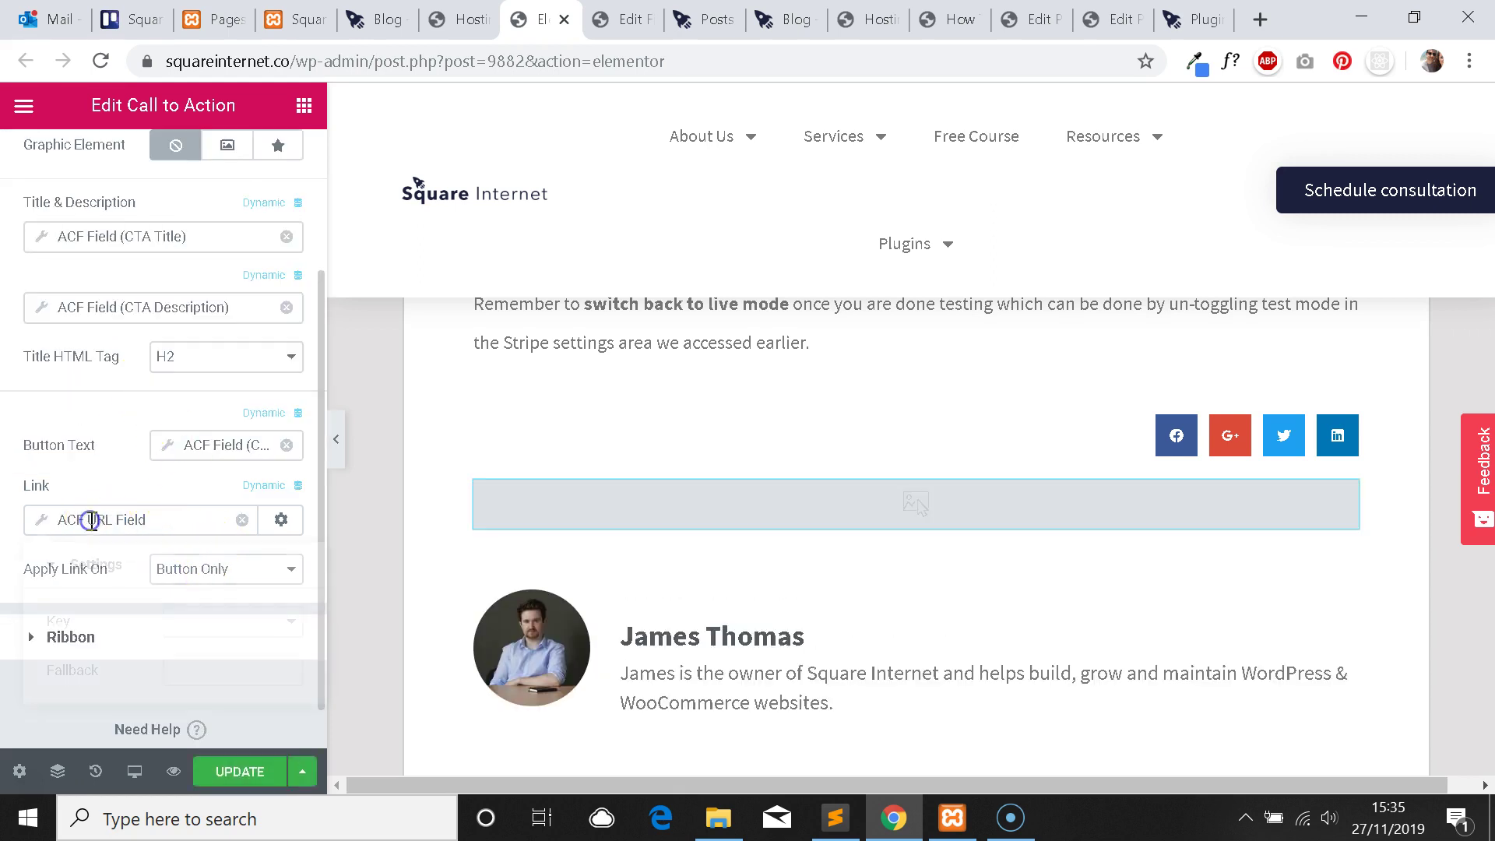
{"action": "left_click", "coordinate": [223, 621]}
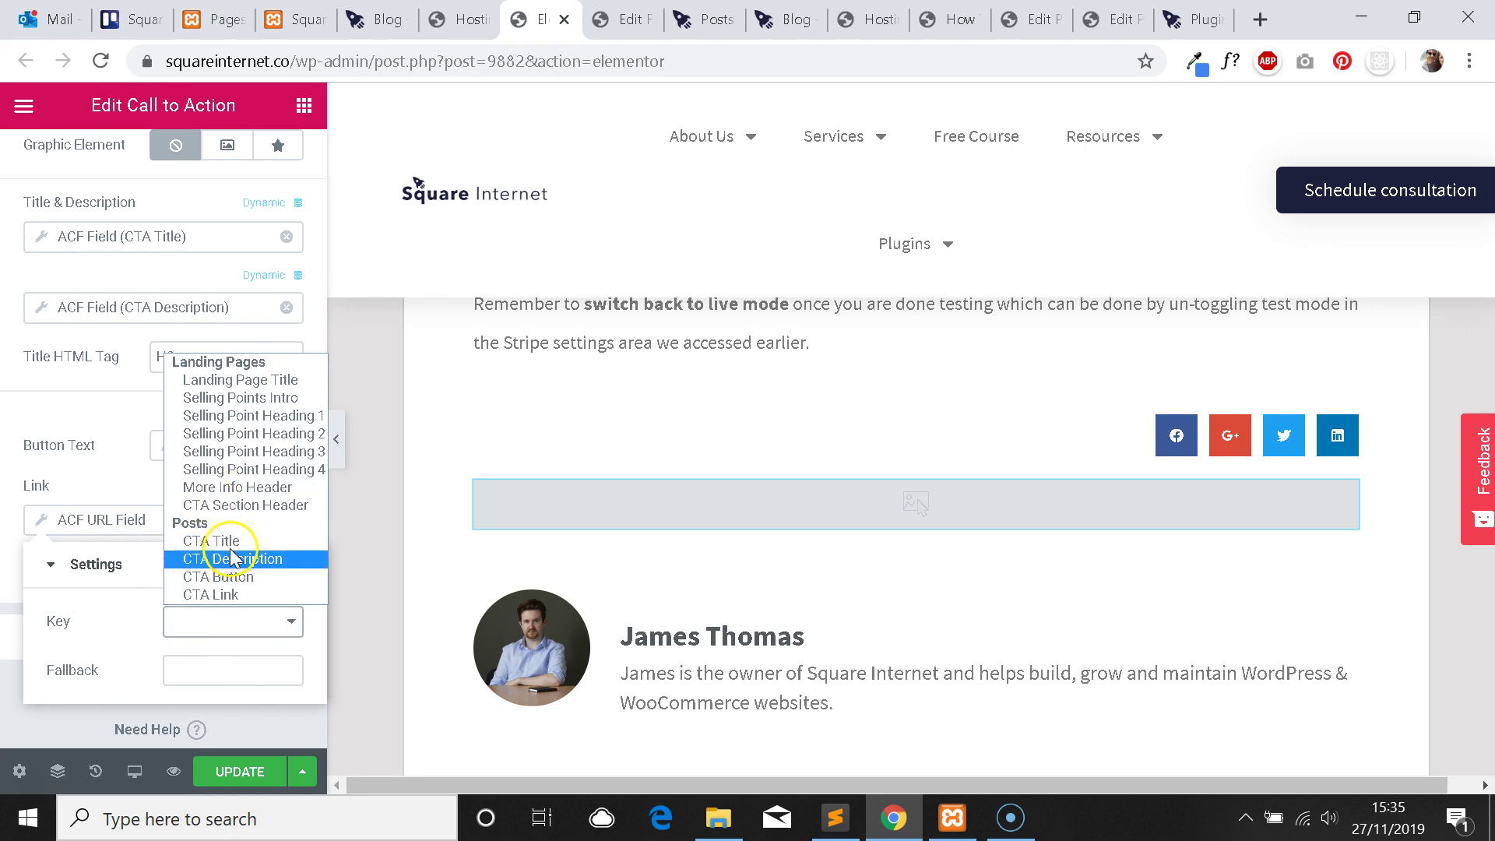
{"action": "left_click", "coordinate": [228, 597]}
Reconfirm the link's CTA Link key and update the template.
{"action": "left_click", "coordinate": [123, 524]}
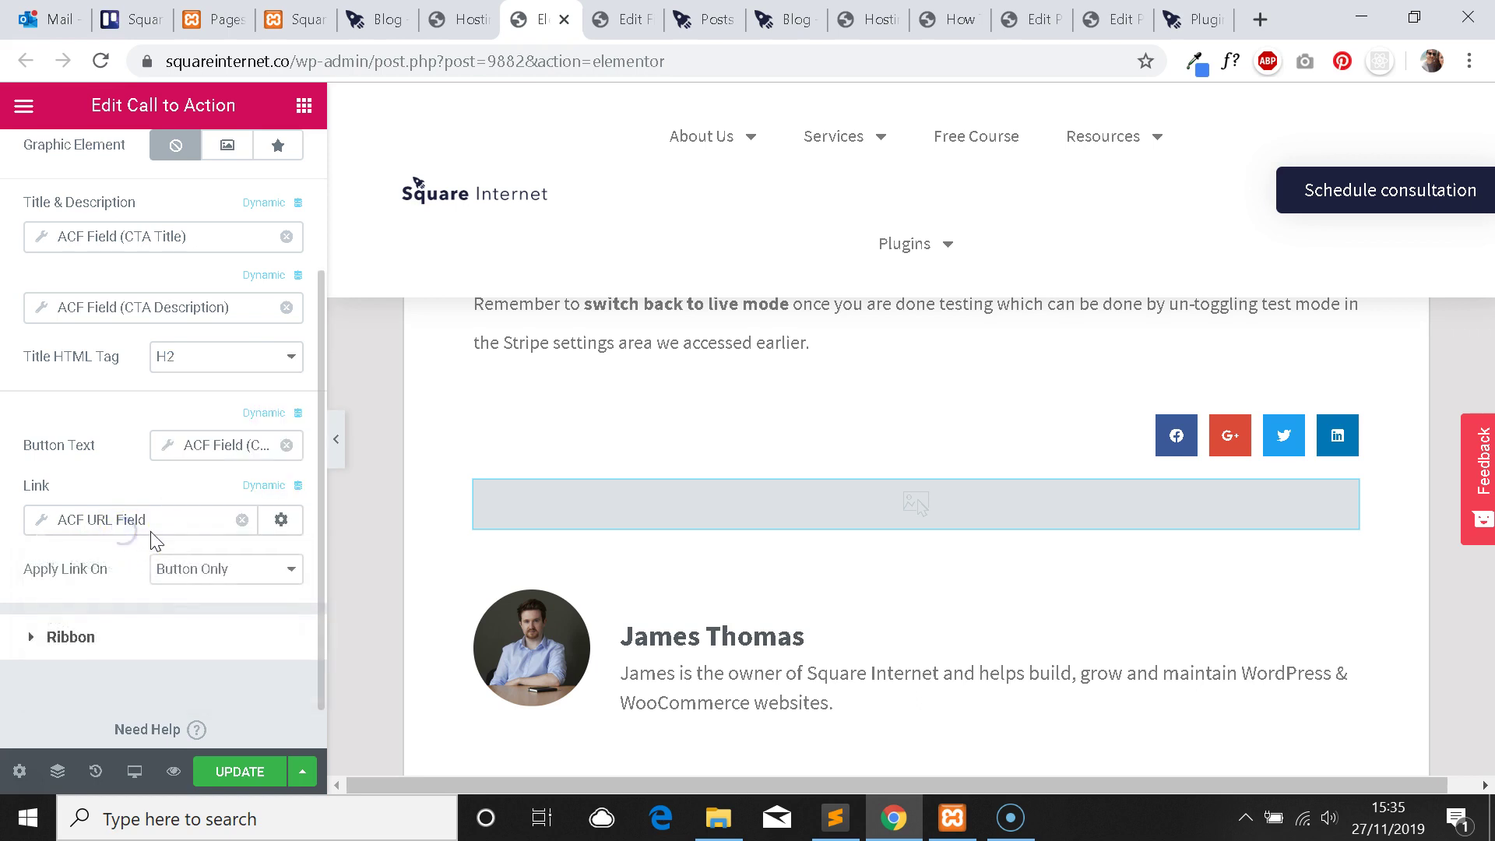
{"action": "left_click", "coordinate": [157, 526]}
{"action": "left_click", "coordinate": [215, 620]}
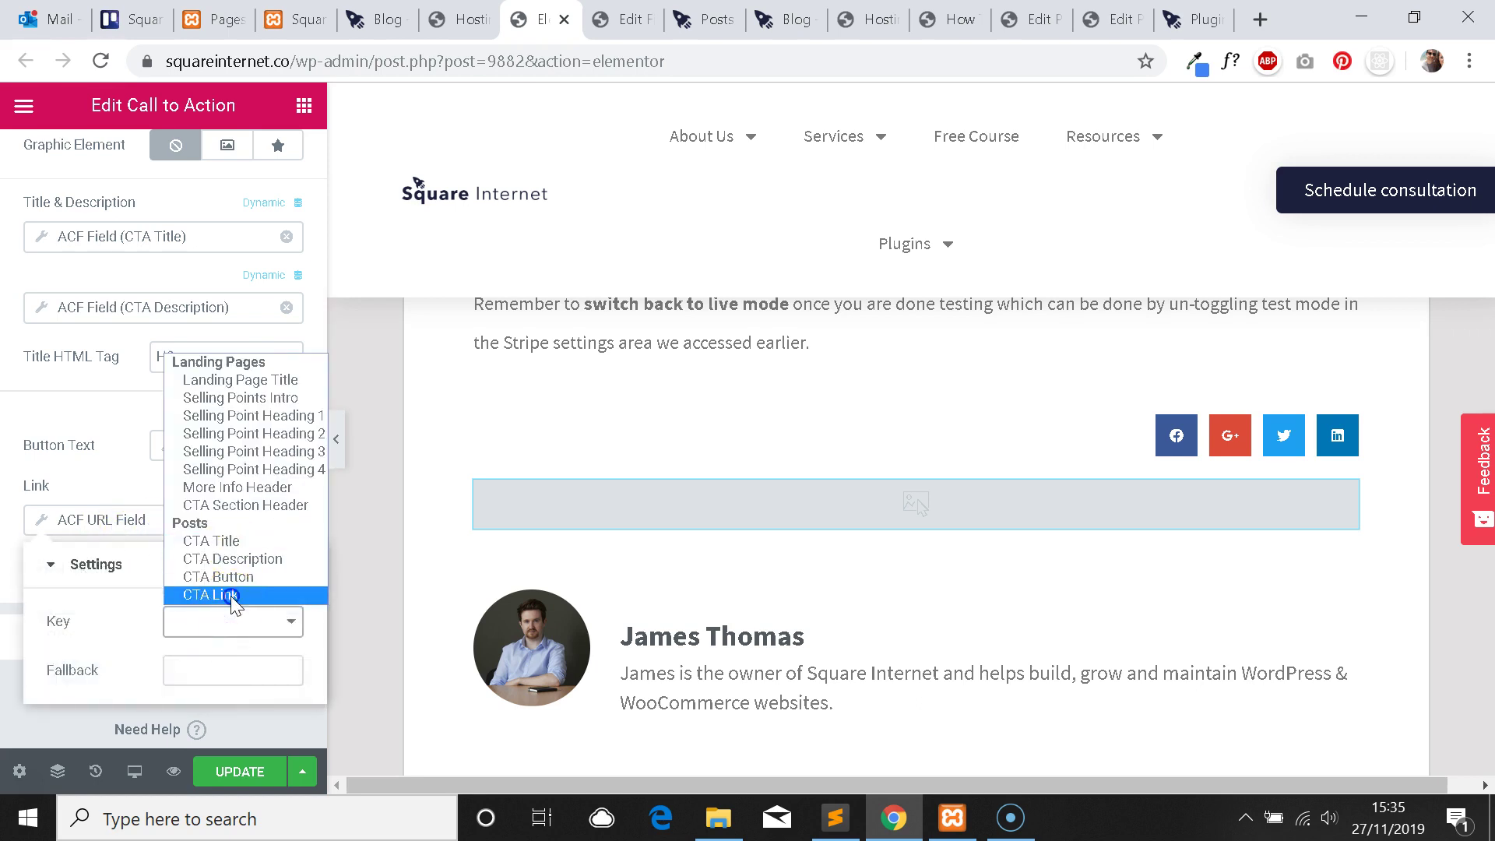
{"action": "left_click", "coordinate": [231, 595]}
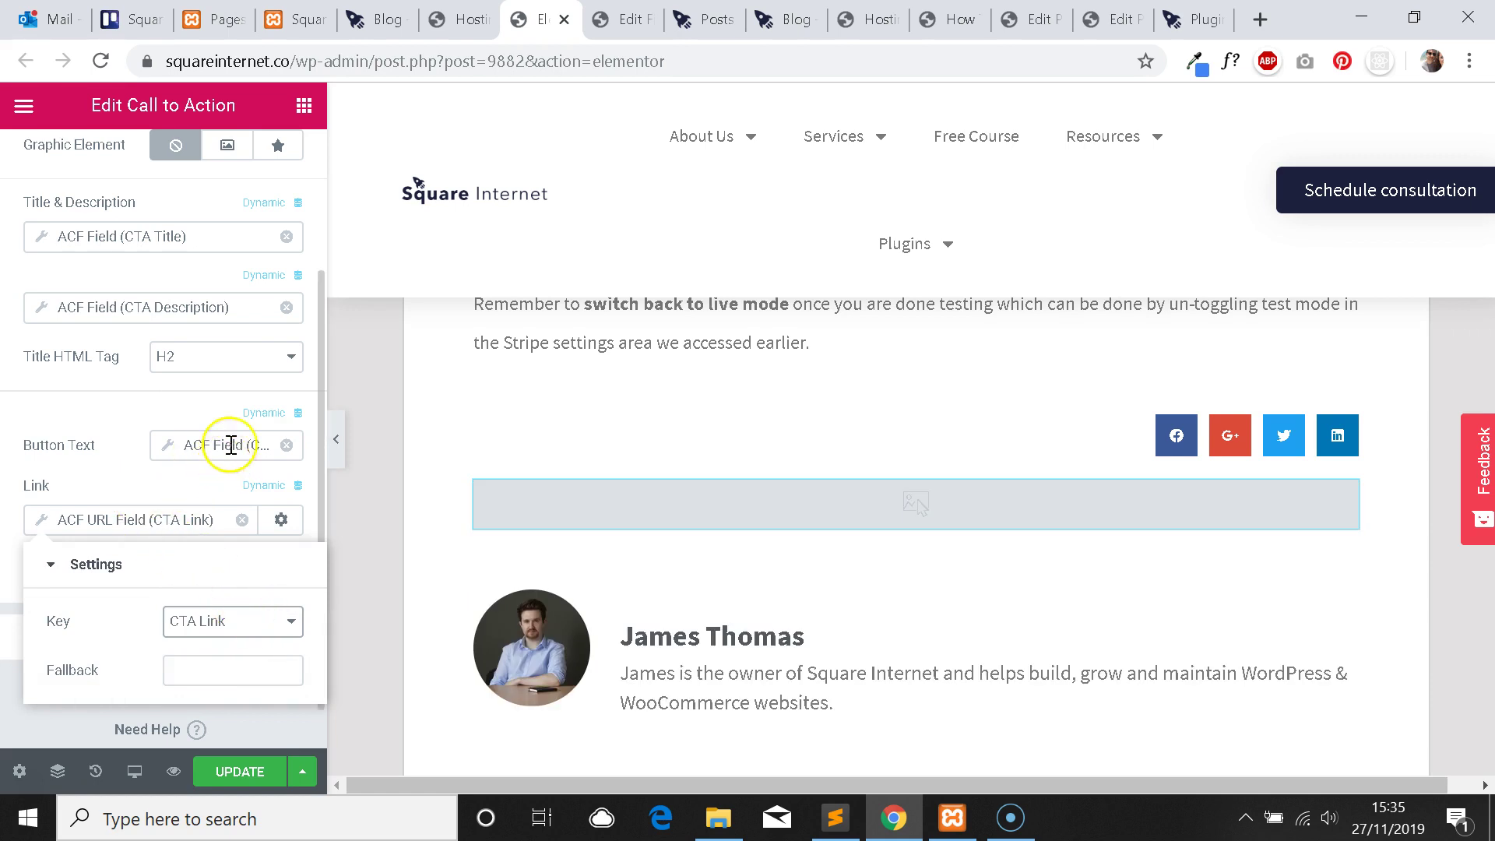
{"action": "left_click", "coordinate": [99, 427]}
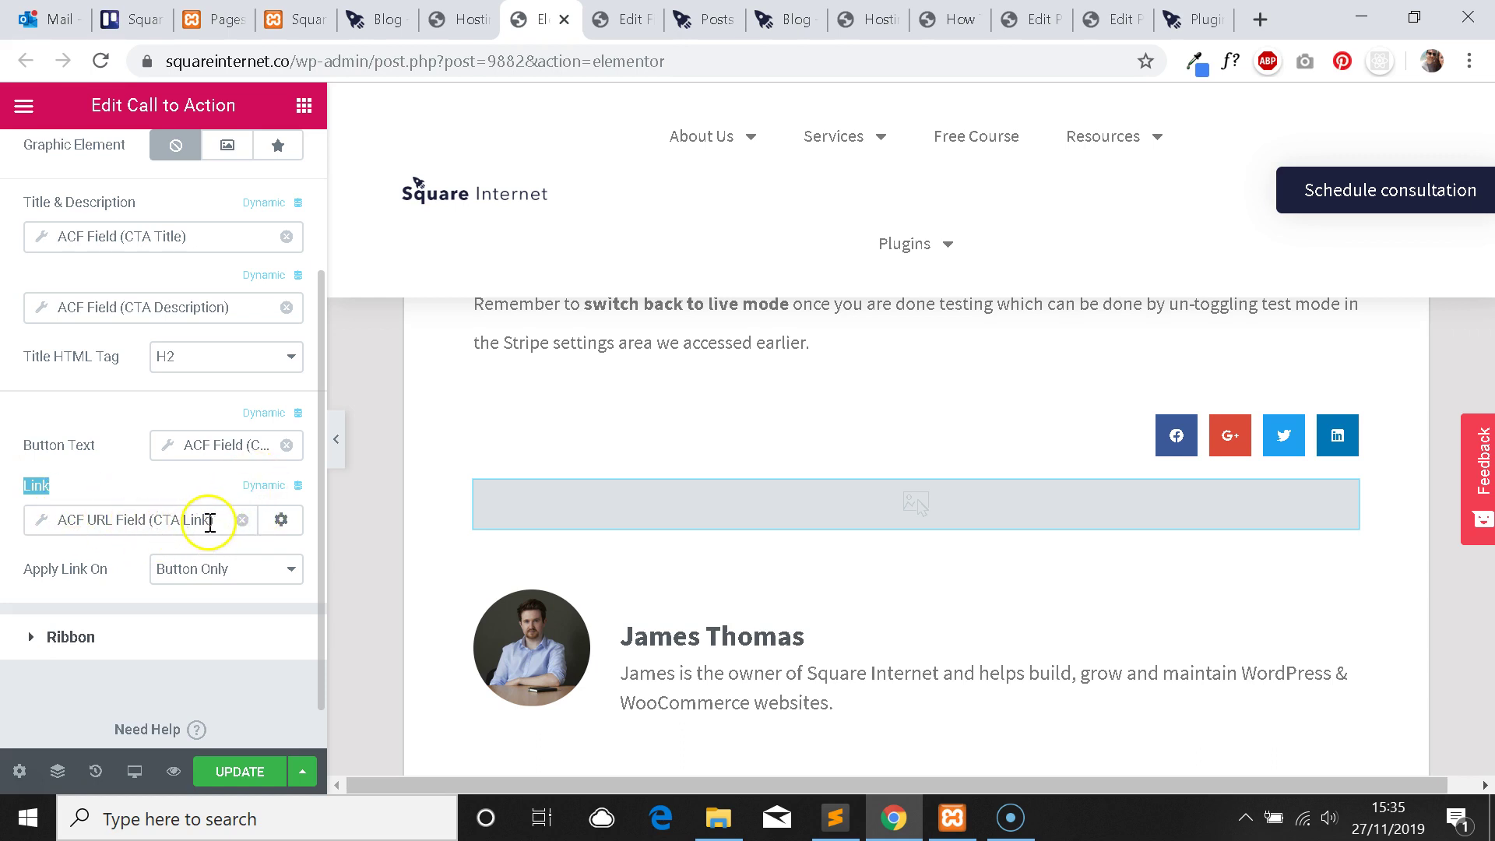
{"action": "left_click", "coordinate": [233, 770]}
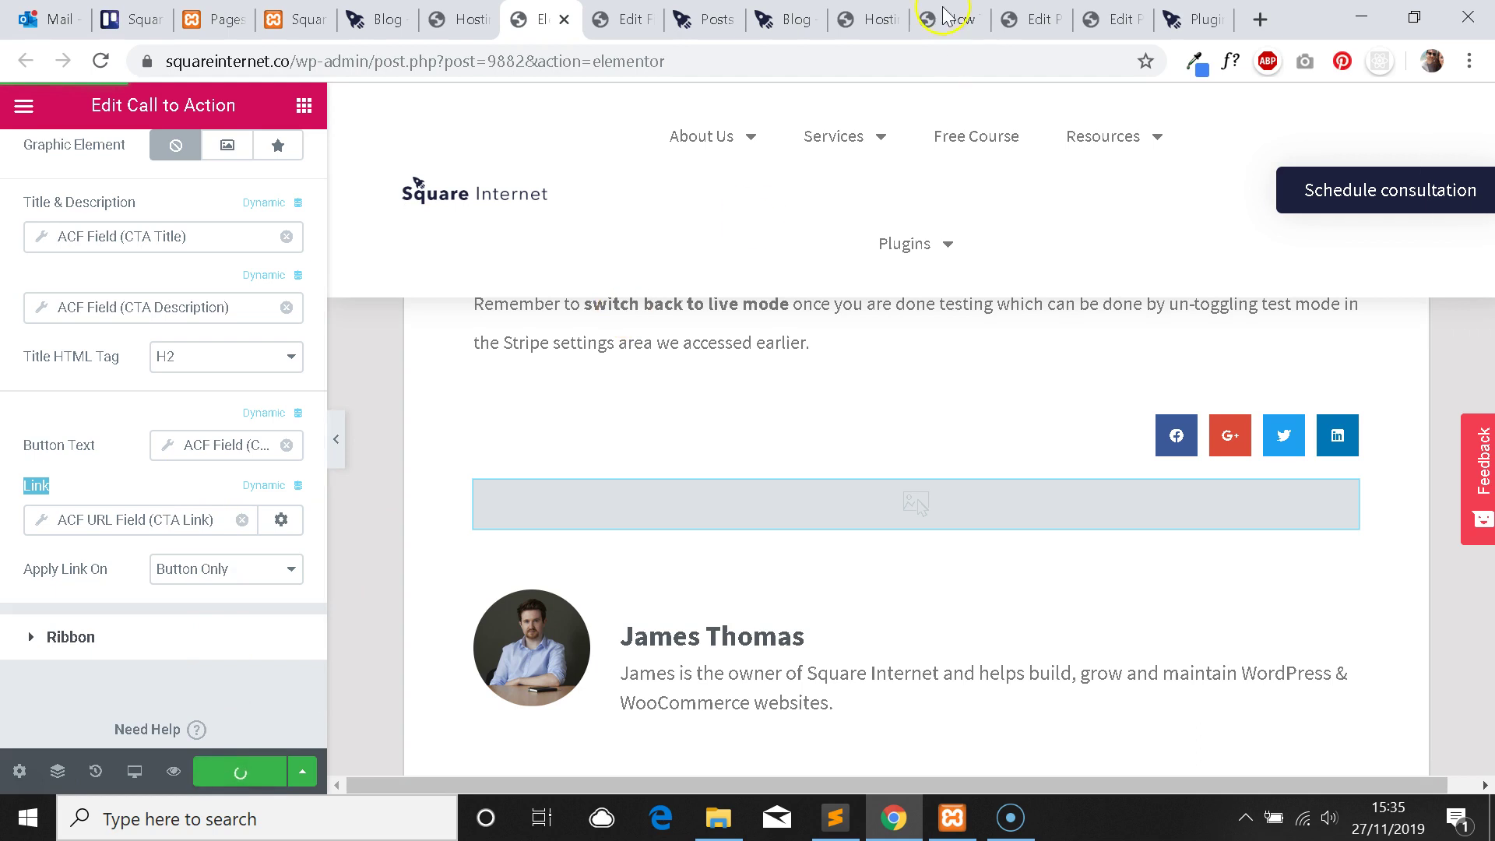
{"action": "left_click", "coordinate": [1035, 18]}
Reload the live post and follow the Schedule consultation button to its linked page.
{"action": "left_click", "coordinate": [944, 15]}
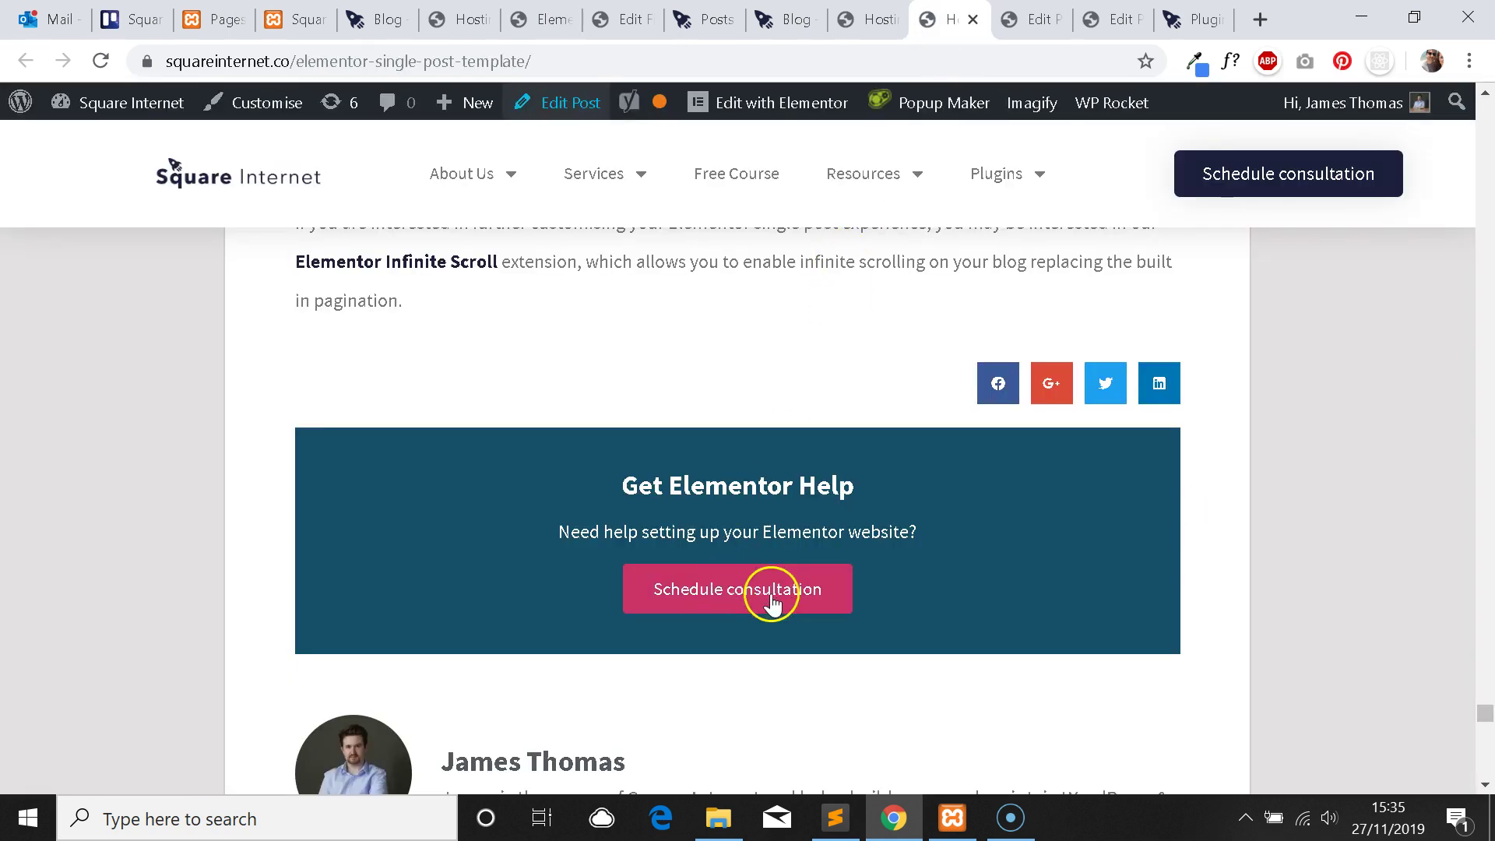
{"action": "right_click", "coordinate": [748, 587]}
{"action": "left_click", "coordinate": [874, 644]}
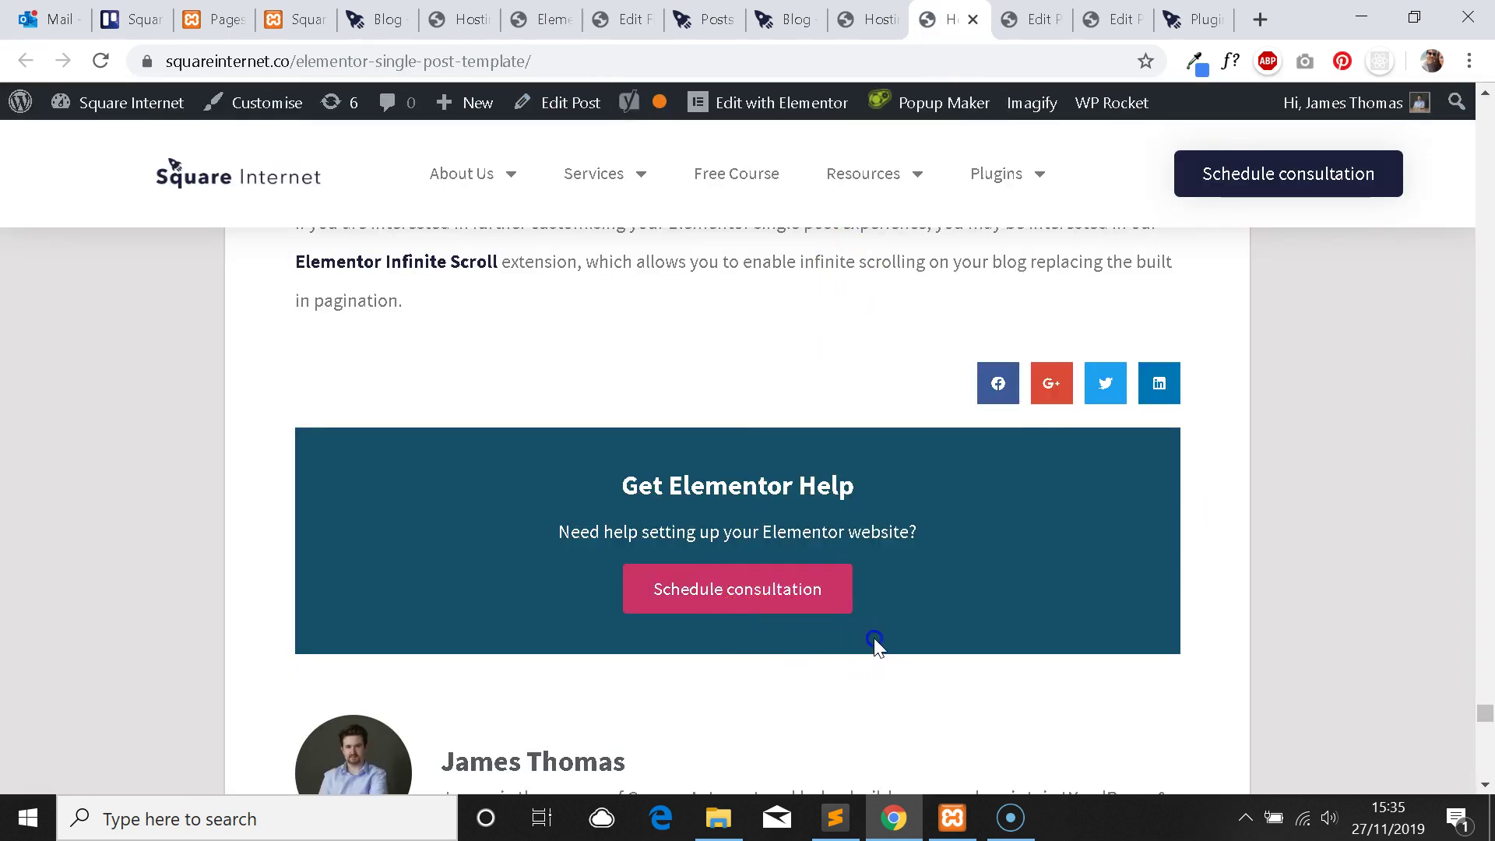
{"action": "left_click", "coordinate": [784, 591]}
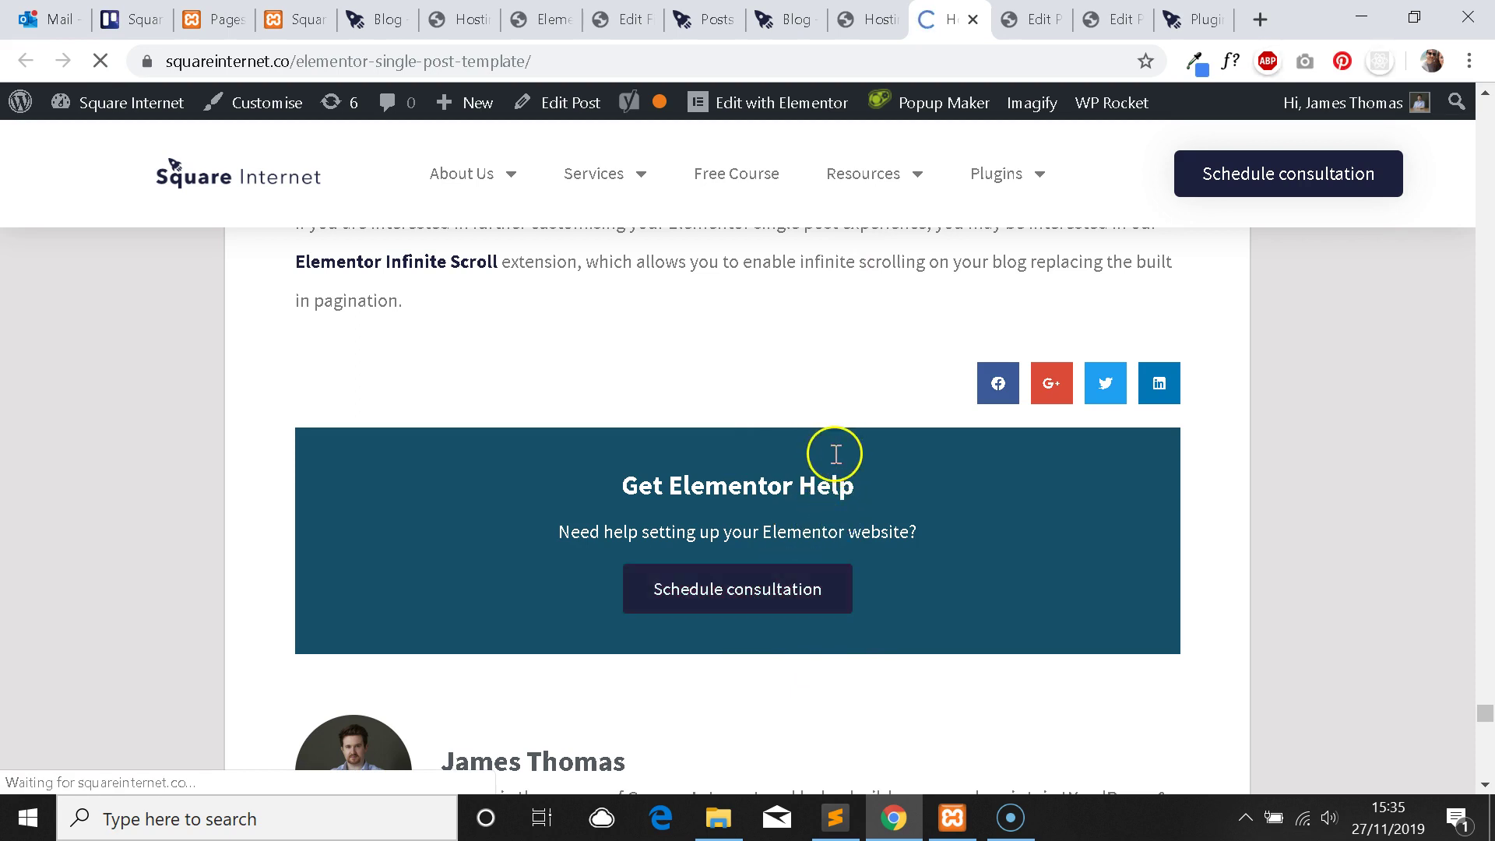
{"action": "scroll", "coordinate": [849, 436], "scroll_direction": "down", "scroll_amount": 3}
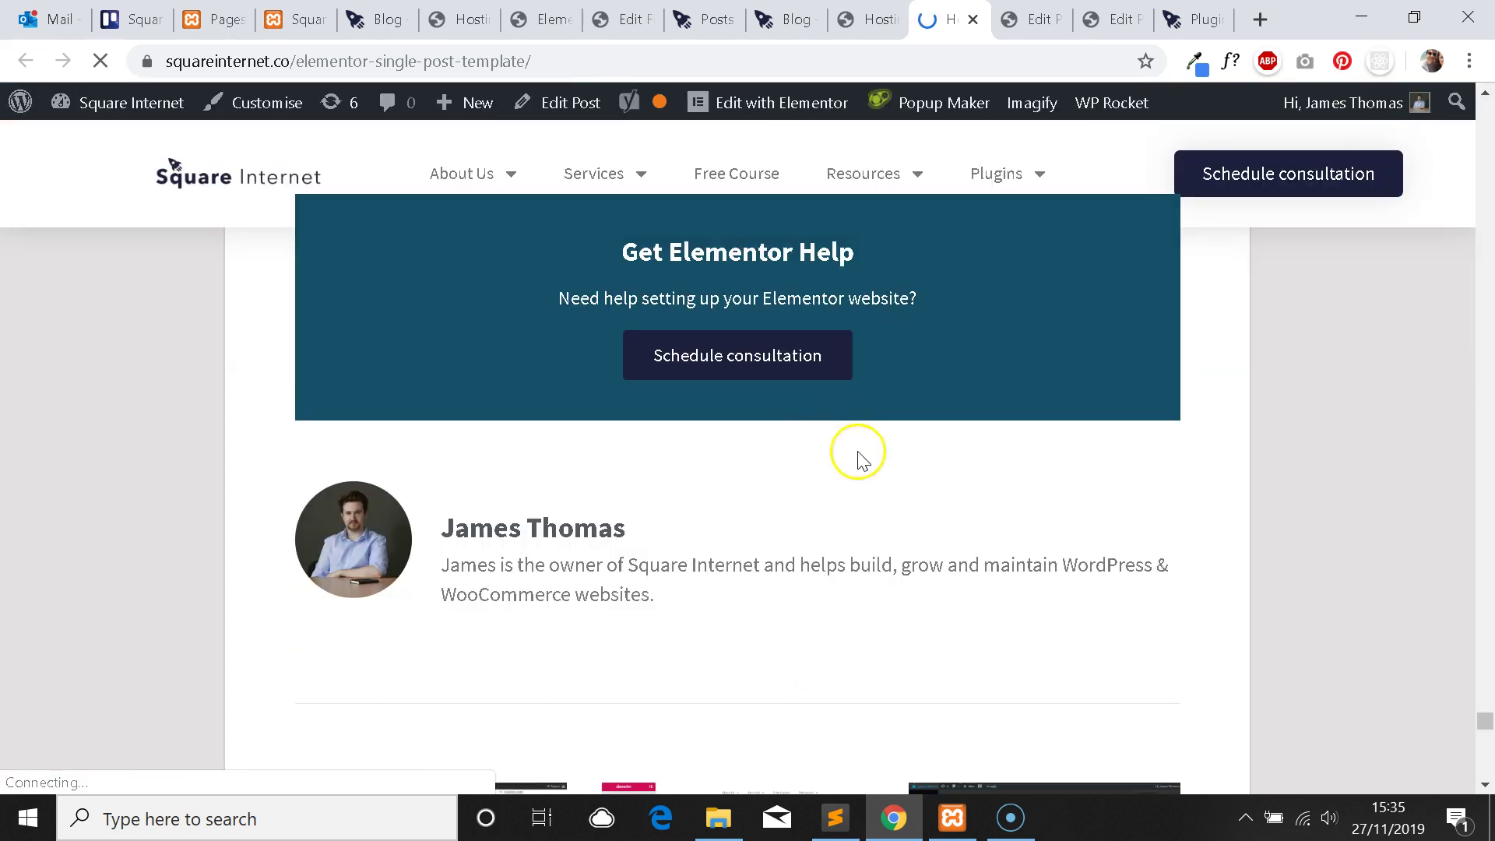
{"action": "left_click", "coordinate": [760, 358]}
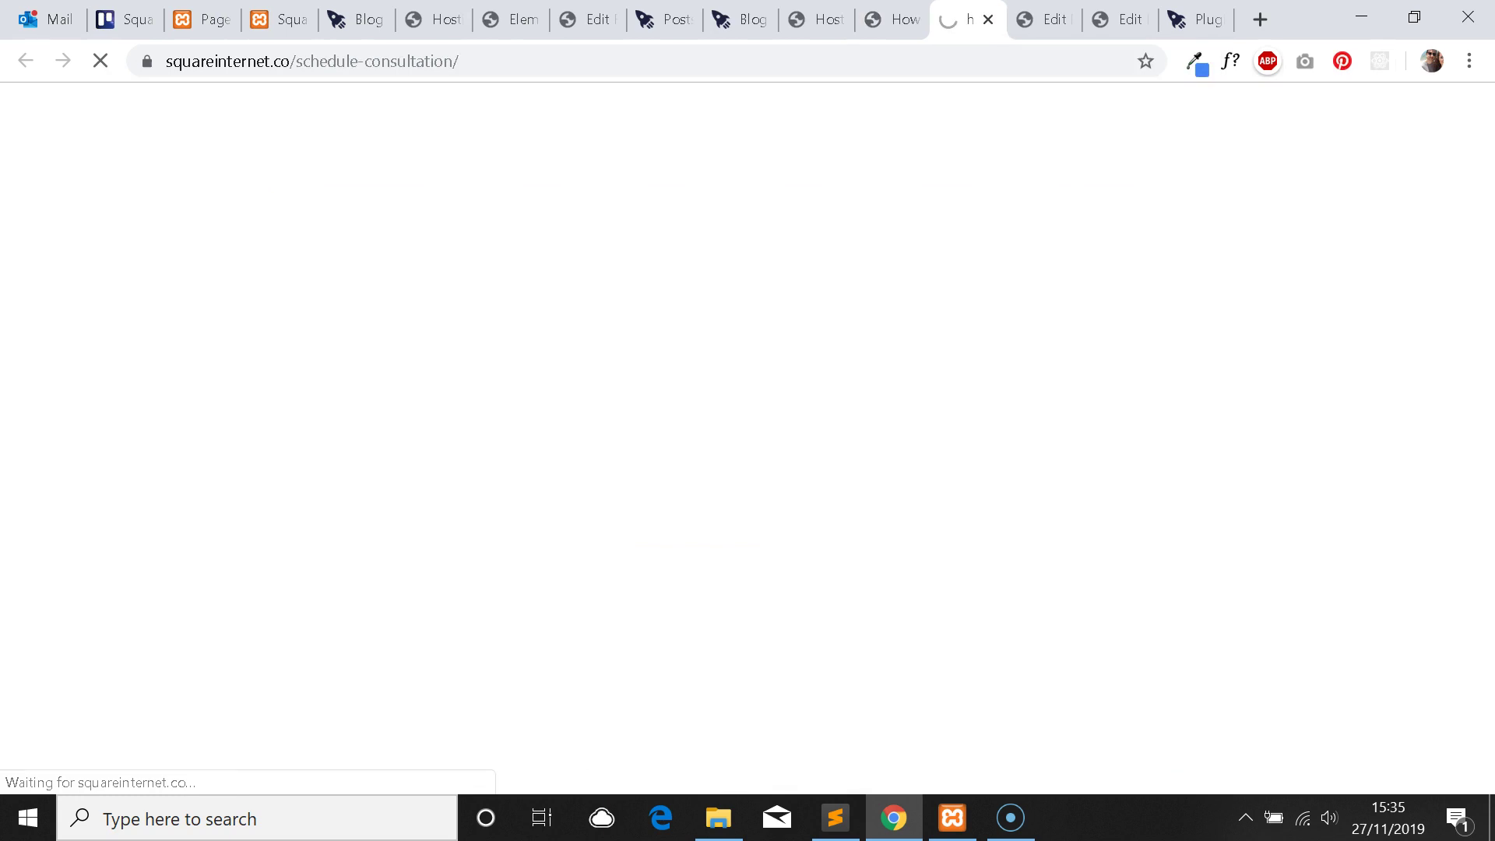
{"action": "scroll", "coordinate": [895, 278], "scroll_direction": "down", "scroll_amount": 5}
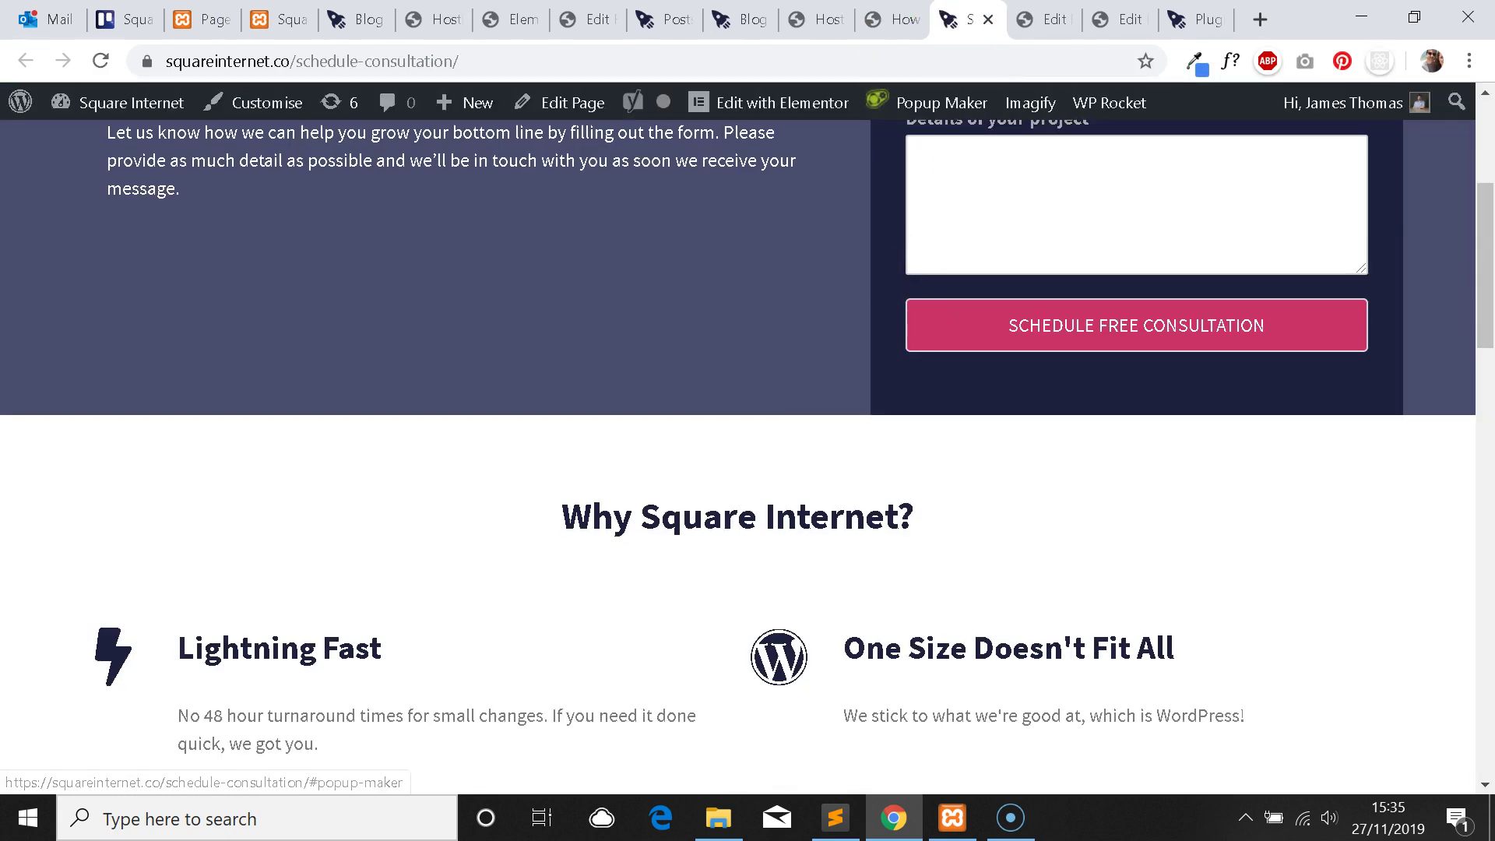
{"action": "key", "text": "ctrl+Tab"}
Review the CTA Link URL value, then inspect the live post's Get Elementor Help box.
{"action": "left_click_drag", "start_coordinate": [640, 543], "coordinate": [222, 538]}
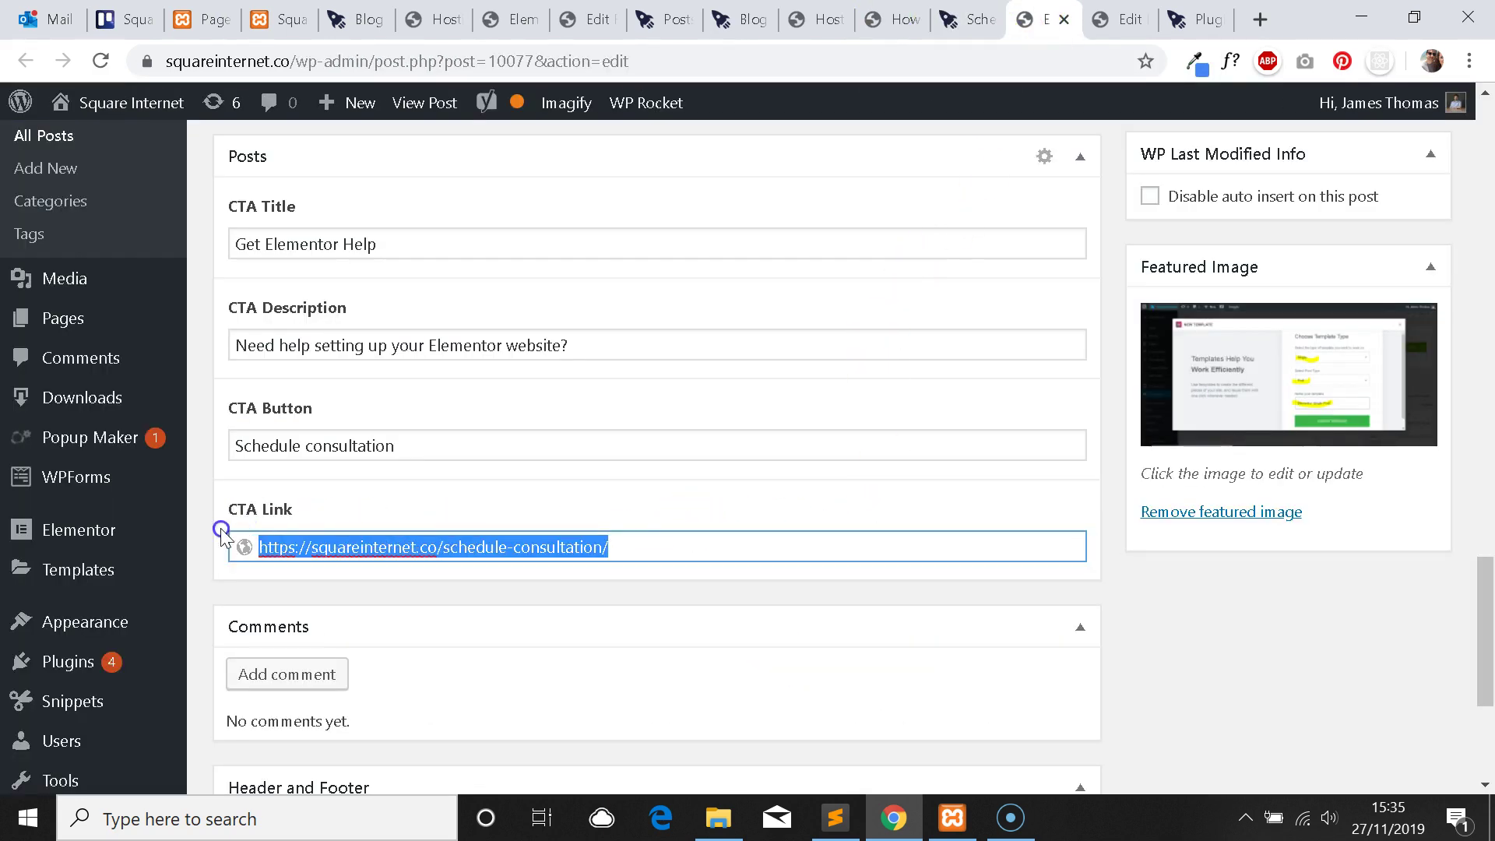
{"action": "scroll", "coordinate": [507, 474], "scroll_direction": "up", "scroll_amount": 15}
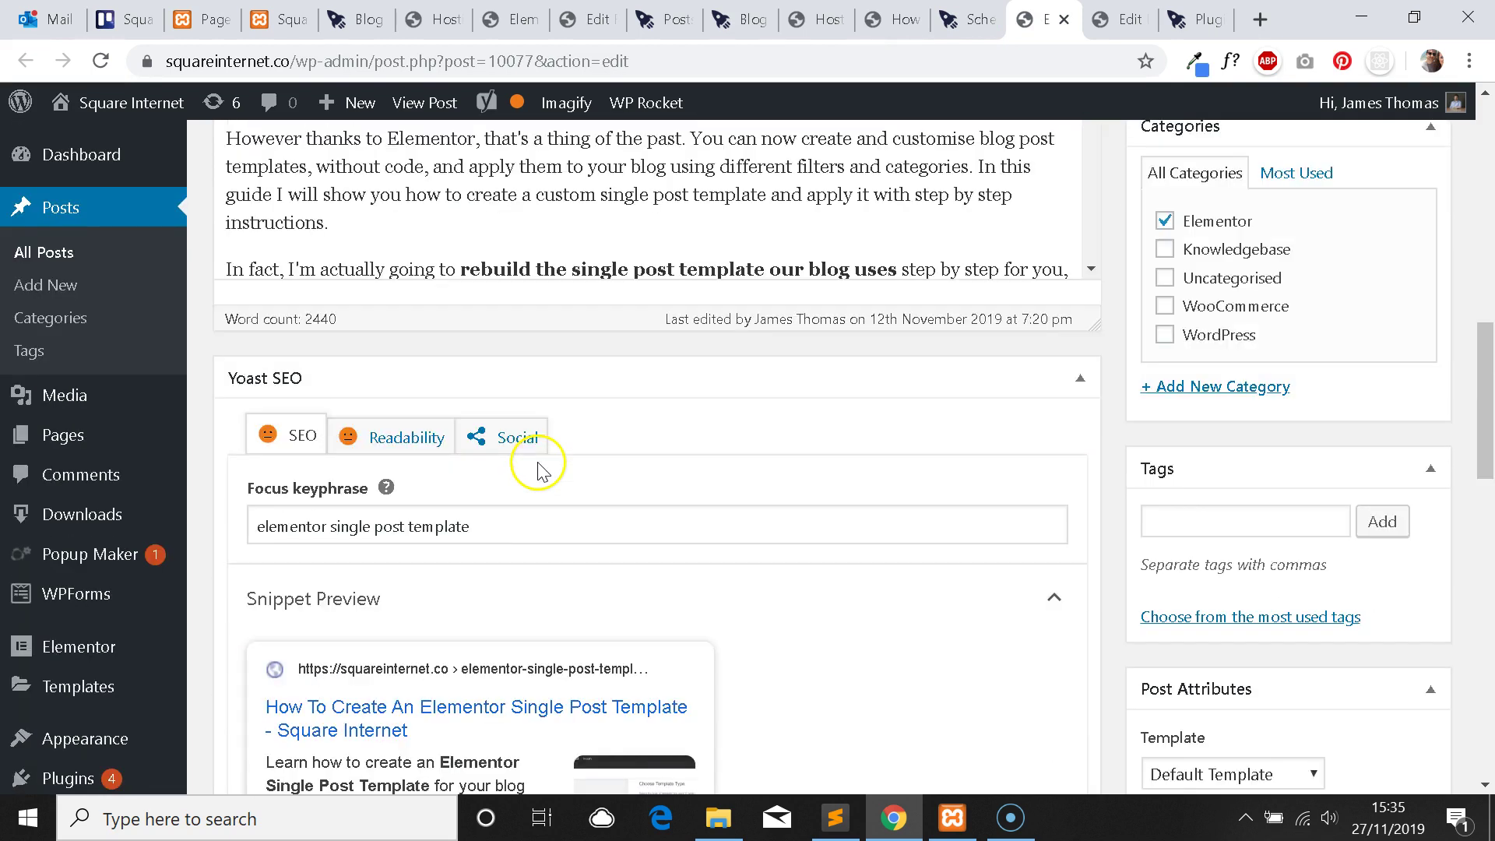
{"action": "scroll", "coordinate": [538, 471], "scroll_direction": "up", "scroll_amount": 5}
{"action": "left_click", "coordinate": [887, 18]}
{"action": "scroll", "coordinate": [885, 350], "scroll_direction": "down", "scroll_amount": 3}
{"action": "scroll", "coordinate": [879, 377], "scroll_direction": "up", "scroll_amount": 8}
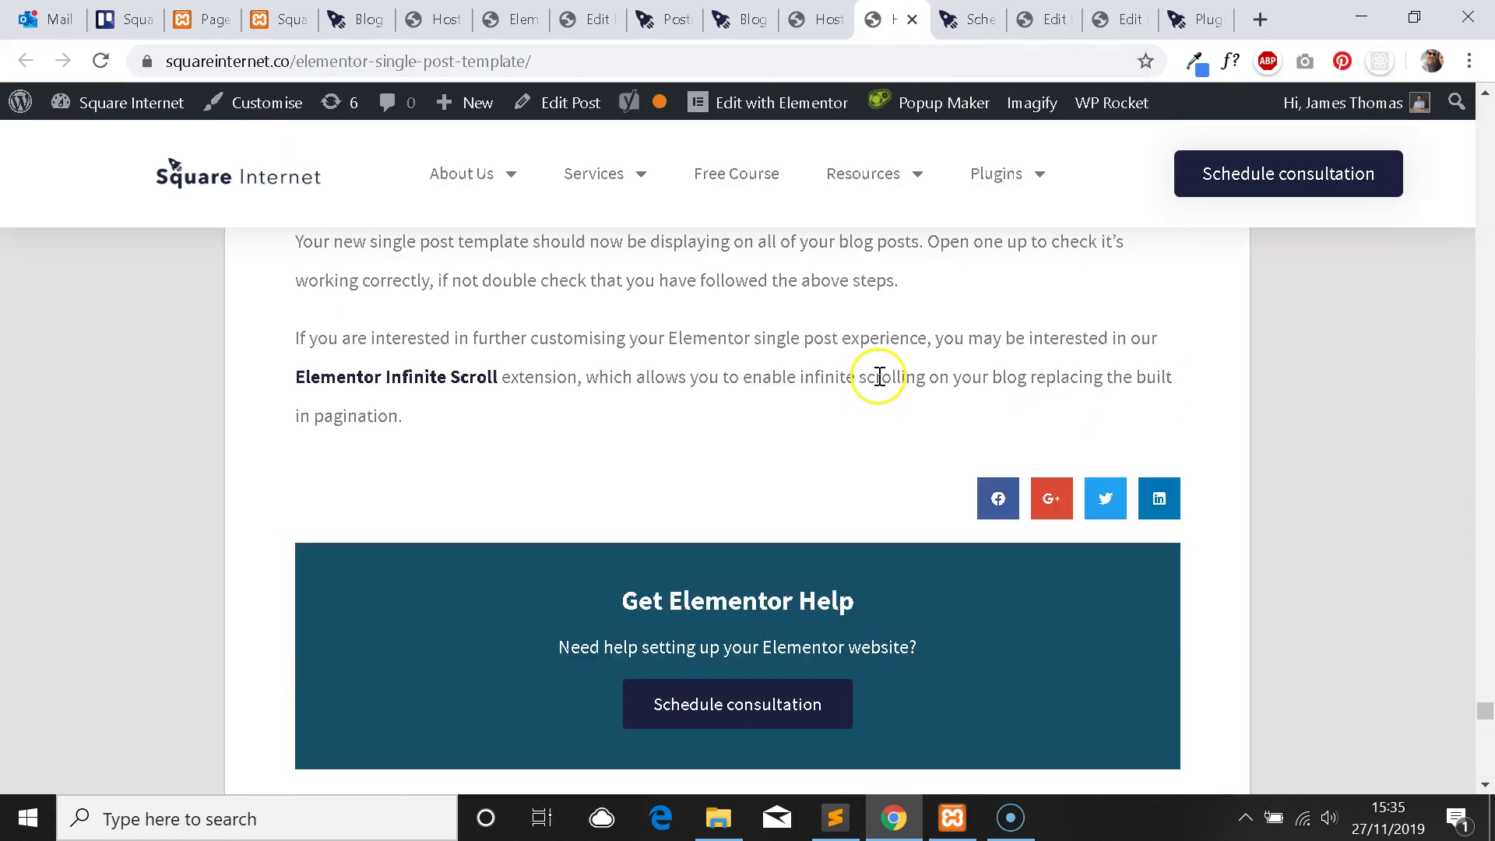
{"action": "scroll", "coordinate": [934, 428], "scroll_direction": "up", "scroll_amount": 7}
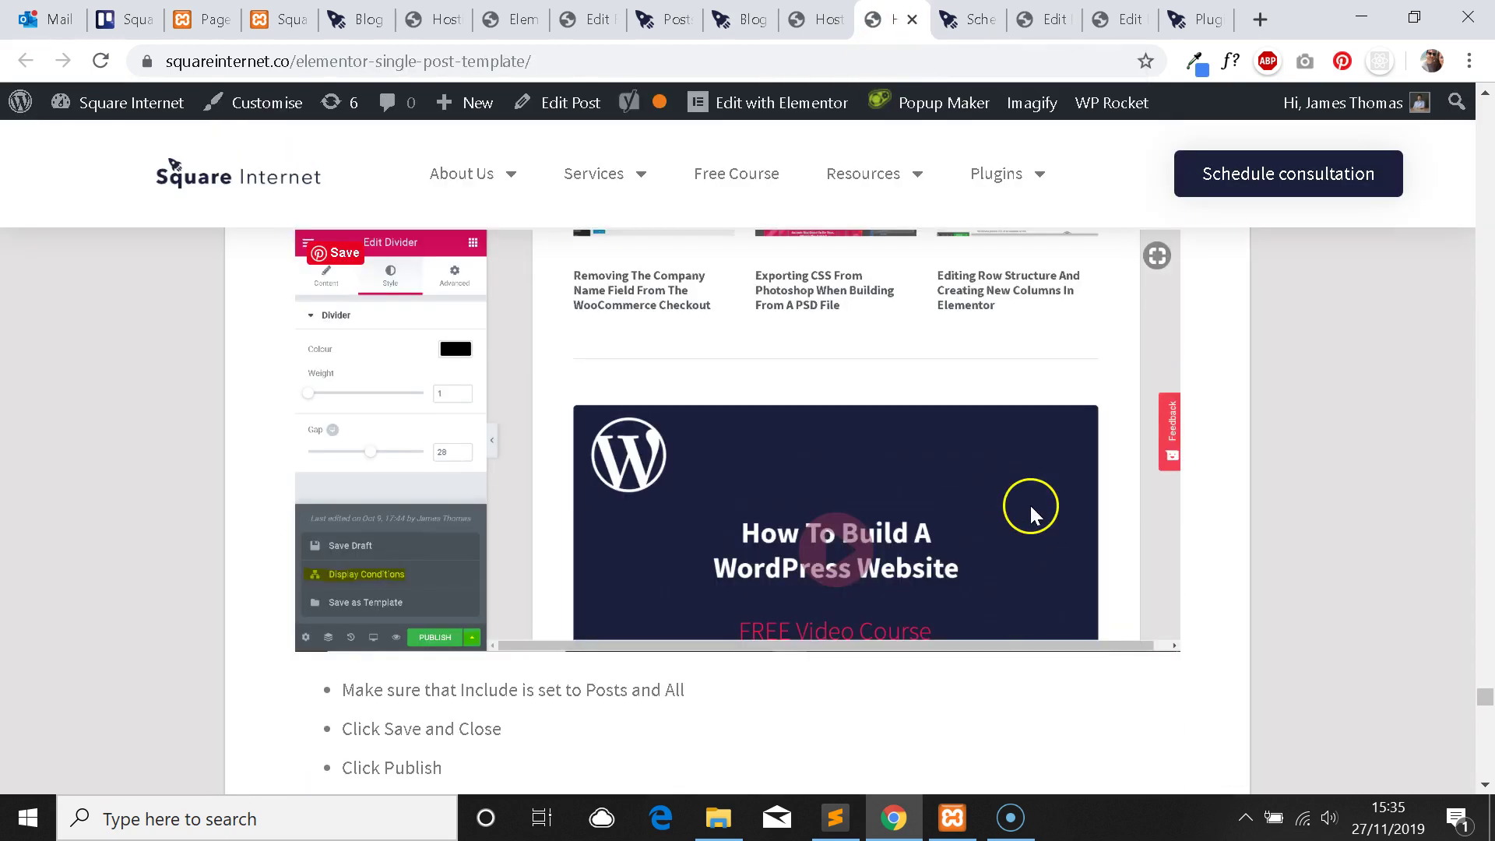
{"action": "scroll", "coordinate": [1477, 685], "scroll_direction": "down", "scroll_amount": 3}
{"action": "scroll", "coordinate": [1339, 614], "scroll_direction": "down", "scroll_amount": 7}
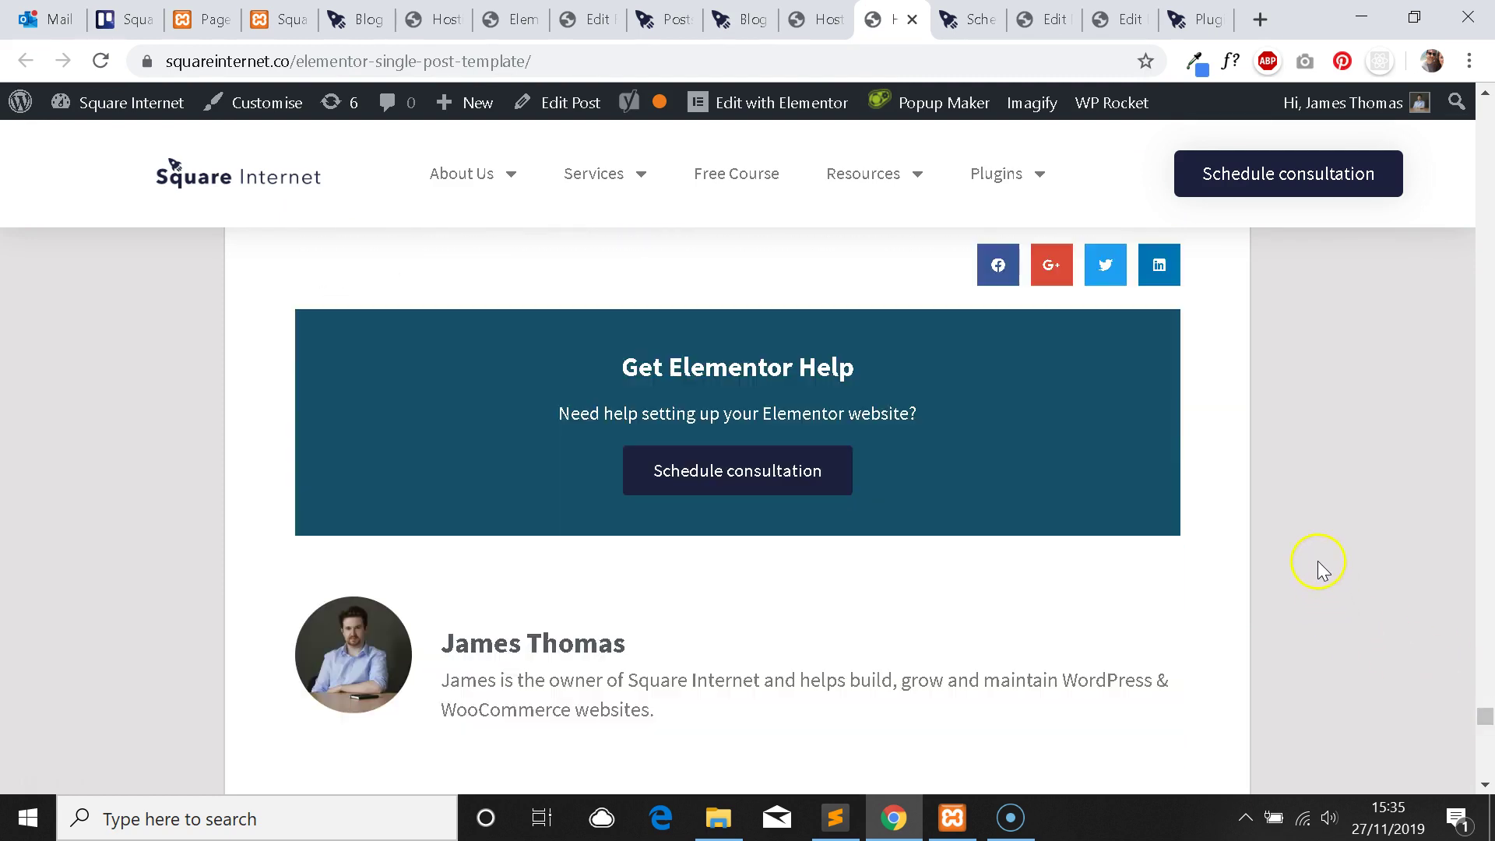
{"action": "scroll", "coordinate": [1487, 716], "scroll_direction": "down", "scroll_amount": 2}
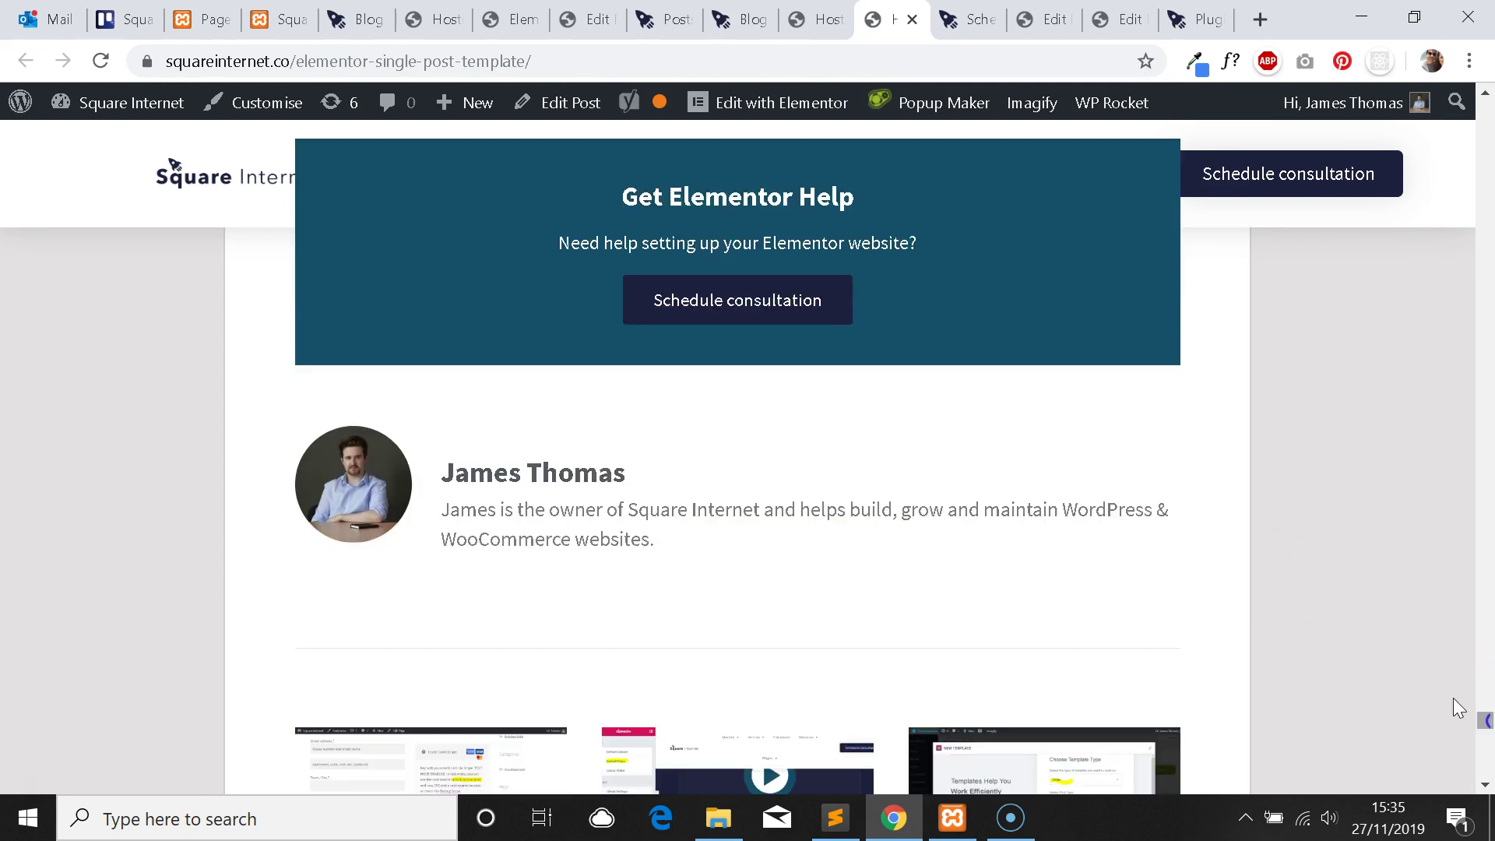
{"action": "mouse_move", "coordinate": [944, 102]}
{"action": "mouse_move", "coordinate": [977, 189]}
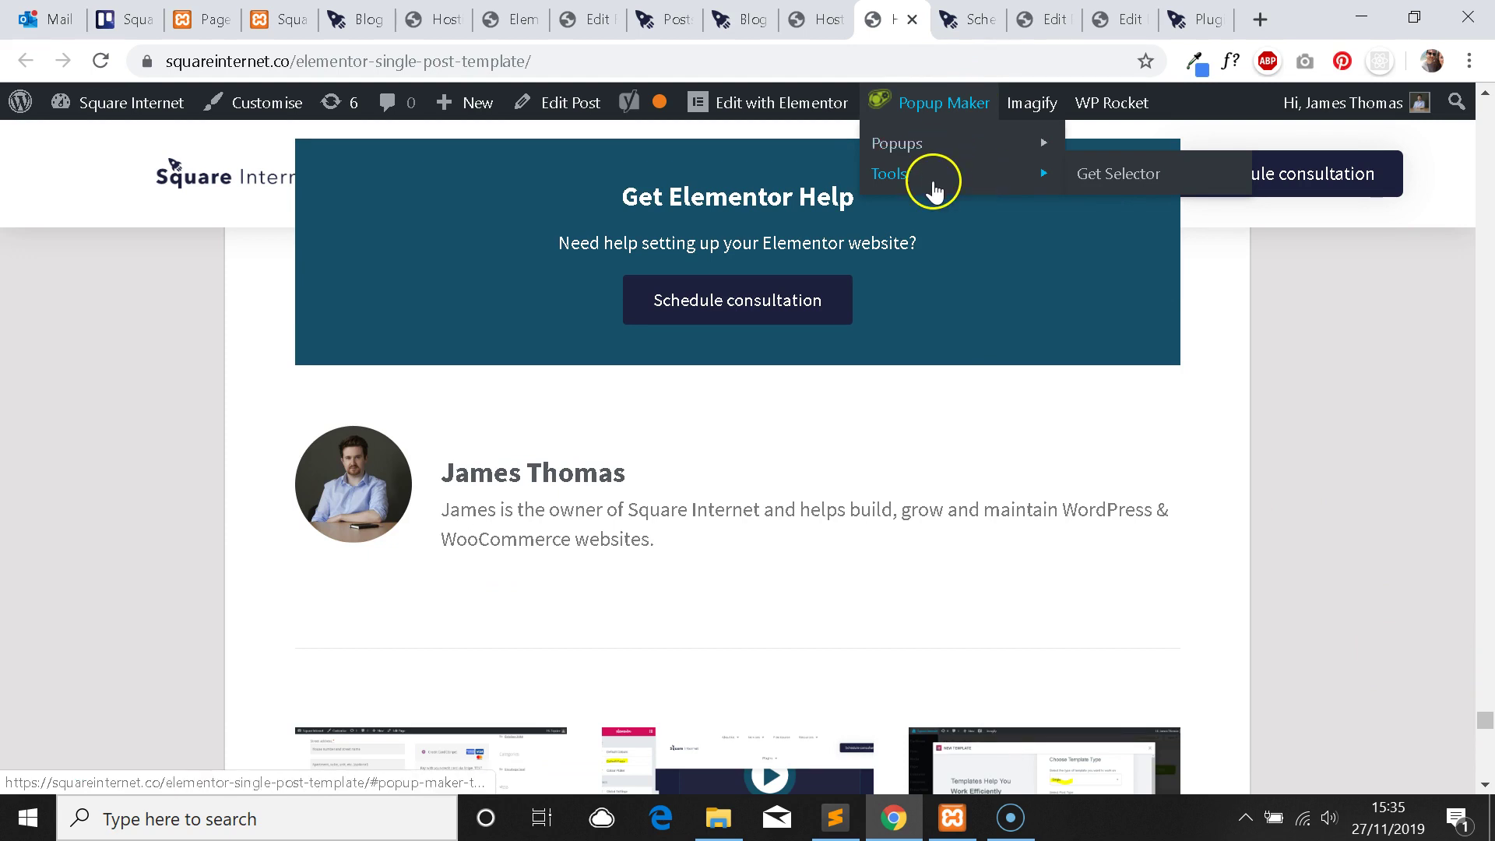
{"action": "scroll", "coordinate": [917, 176], "scroll_direction": "up", "scroll_amount": 3}
Cycle through the open tabs to the site's blog listing page.
{"action": "key", "text": "ctrl+shift+Tab"}
{"action": "key", "text": "ctrl+shift+Tab"}
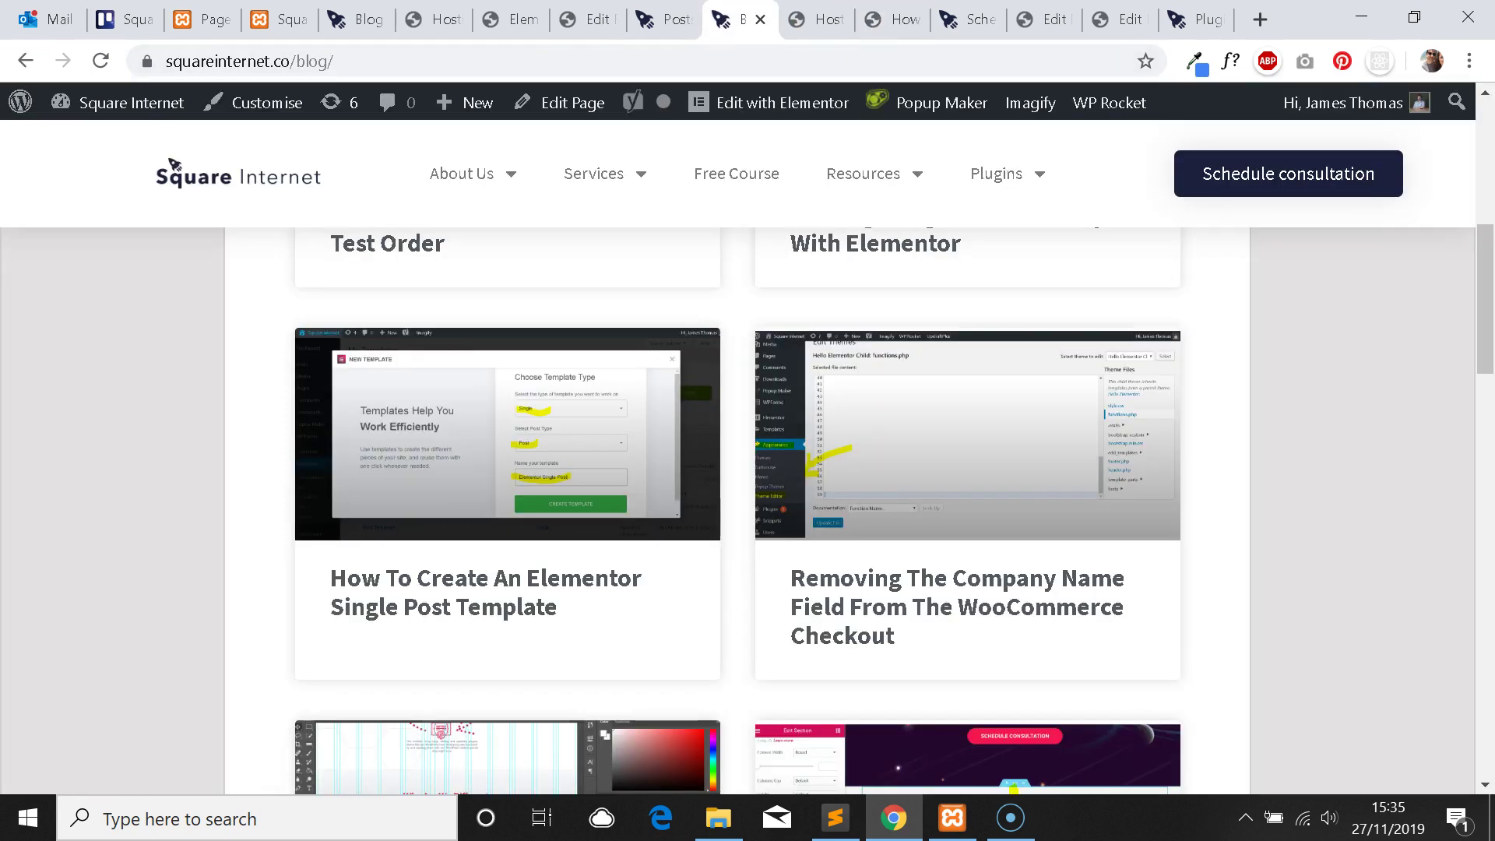
{"action": "key", "text": "ctrl+shift+Tab"}
{"action": "left_click", "coordinate": [965, 19]}
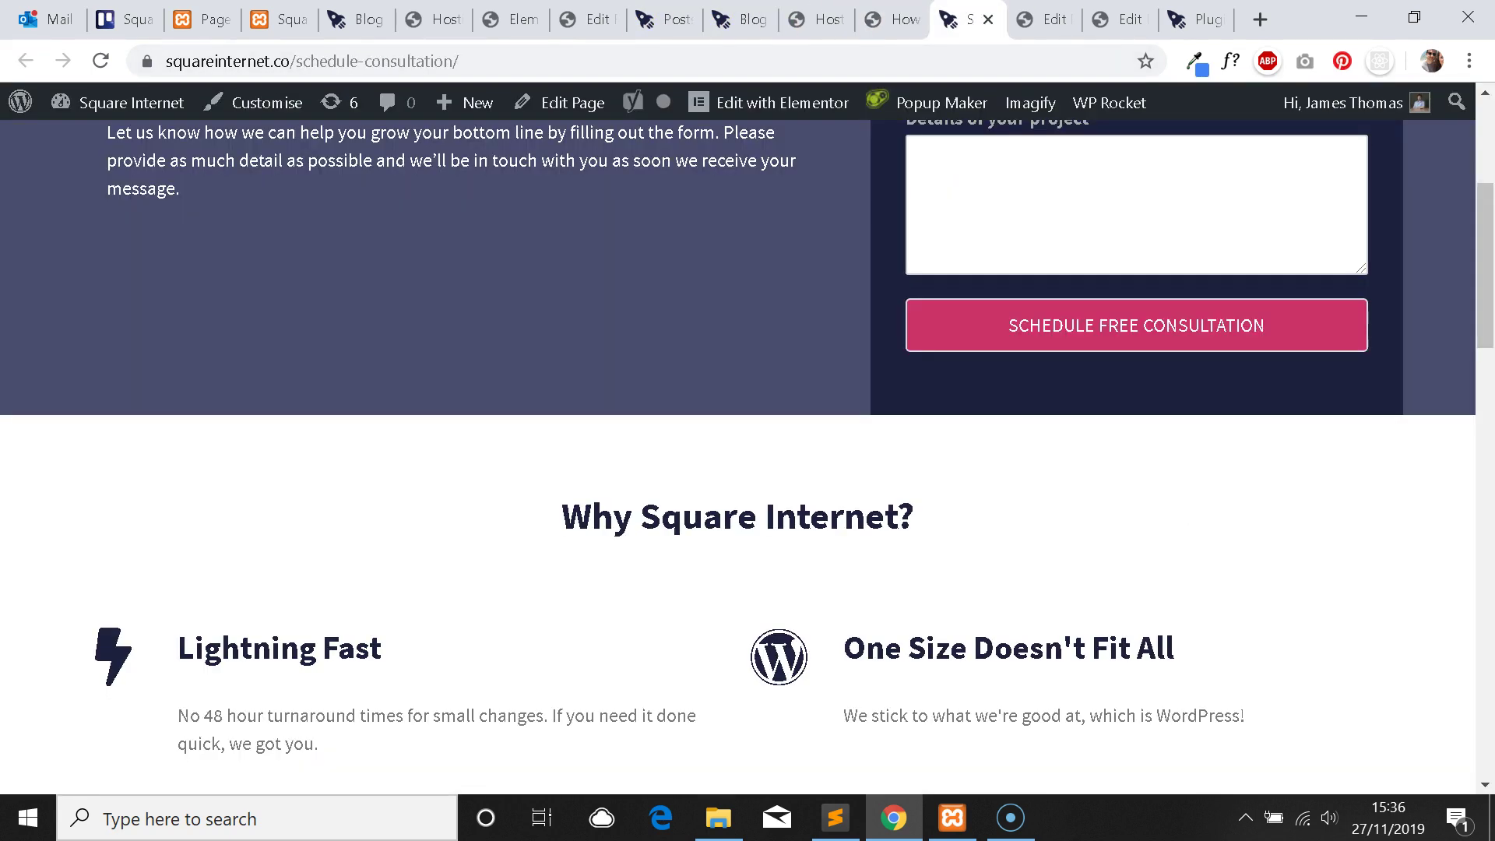
{"action": "scroll", "coordinate": [1018, 324], "scroll_direction": "down", "scroll_amount": 13}
{"action": "scroll", "coordinate": [1001, 333], "scroll_direction": "up", "scroll_amount": 16}
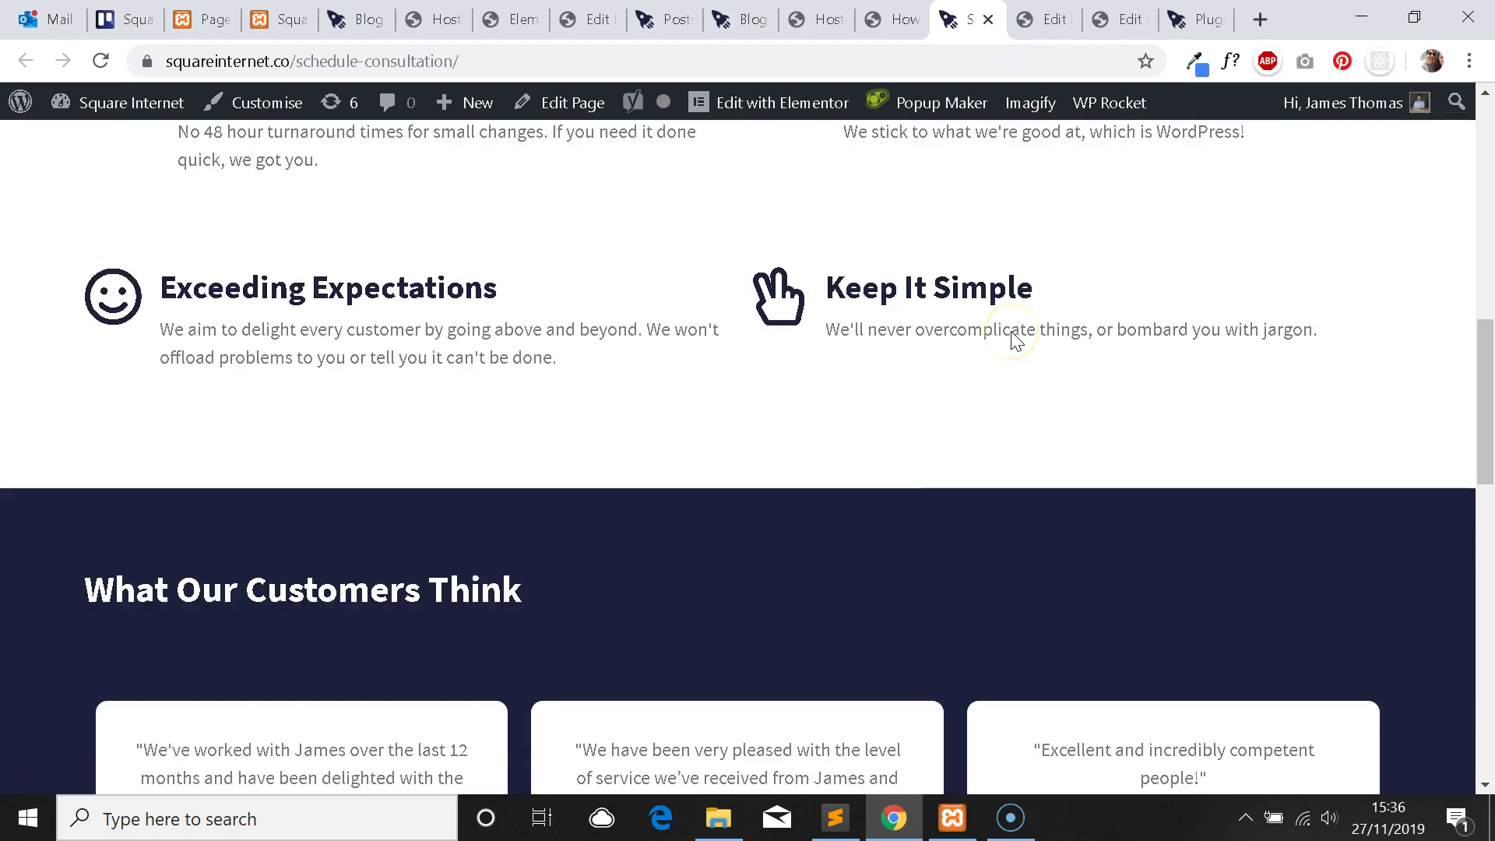
{"action": "key", "text": "ctrl+shift+Tab"}
{"action": "key", "text": "ctrl+shift+Tab"}
{"action": "key", "text": "ctrl+shift+Tab"}
{"action": "key", "text": "ctrl+shift+Tab"}
{"action": "key", "text": "ctrl+shift+Tab"}
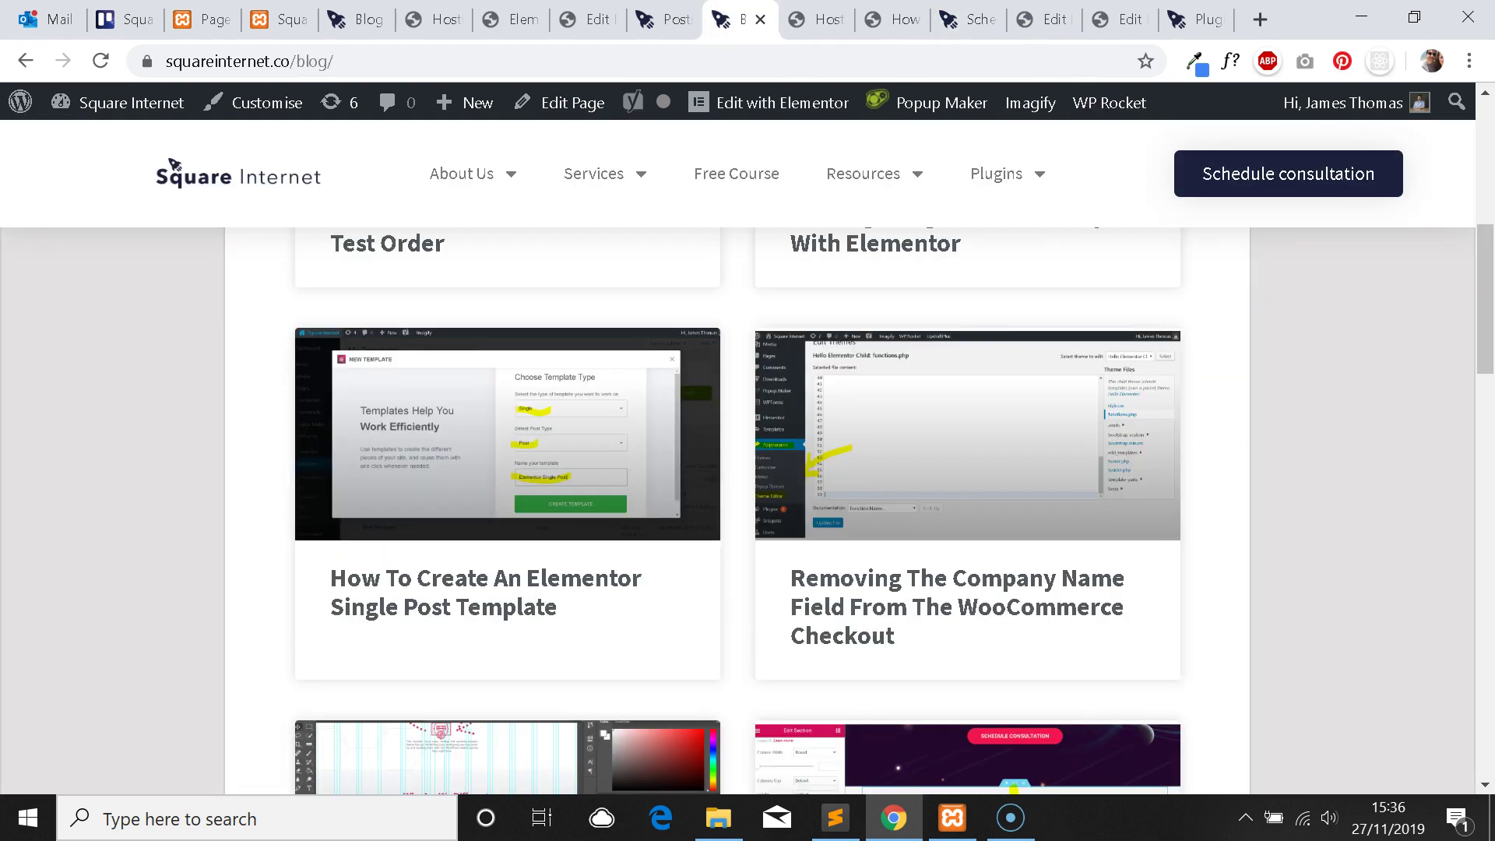
{"action": "scroll", "coordinate": [395, 428], "scroll_direction": "down", "scroll_amount": 1}
Open Custom Fields > Field Groups and edit the Posts field group.
{"action": "scroll", "coordinate": [395, 427], "scroll_direction": "up", "scroll_amount": 3}
{"action": "scroll", "coordinate": [494, 468], "scroll_direction": "down", "scroll_amount": 7}
{"action": "scroll", "coordinate": [358, 505], "scroll_direction": "up", "scroll_amount": 2}
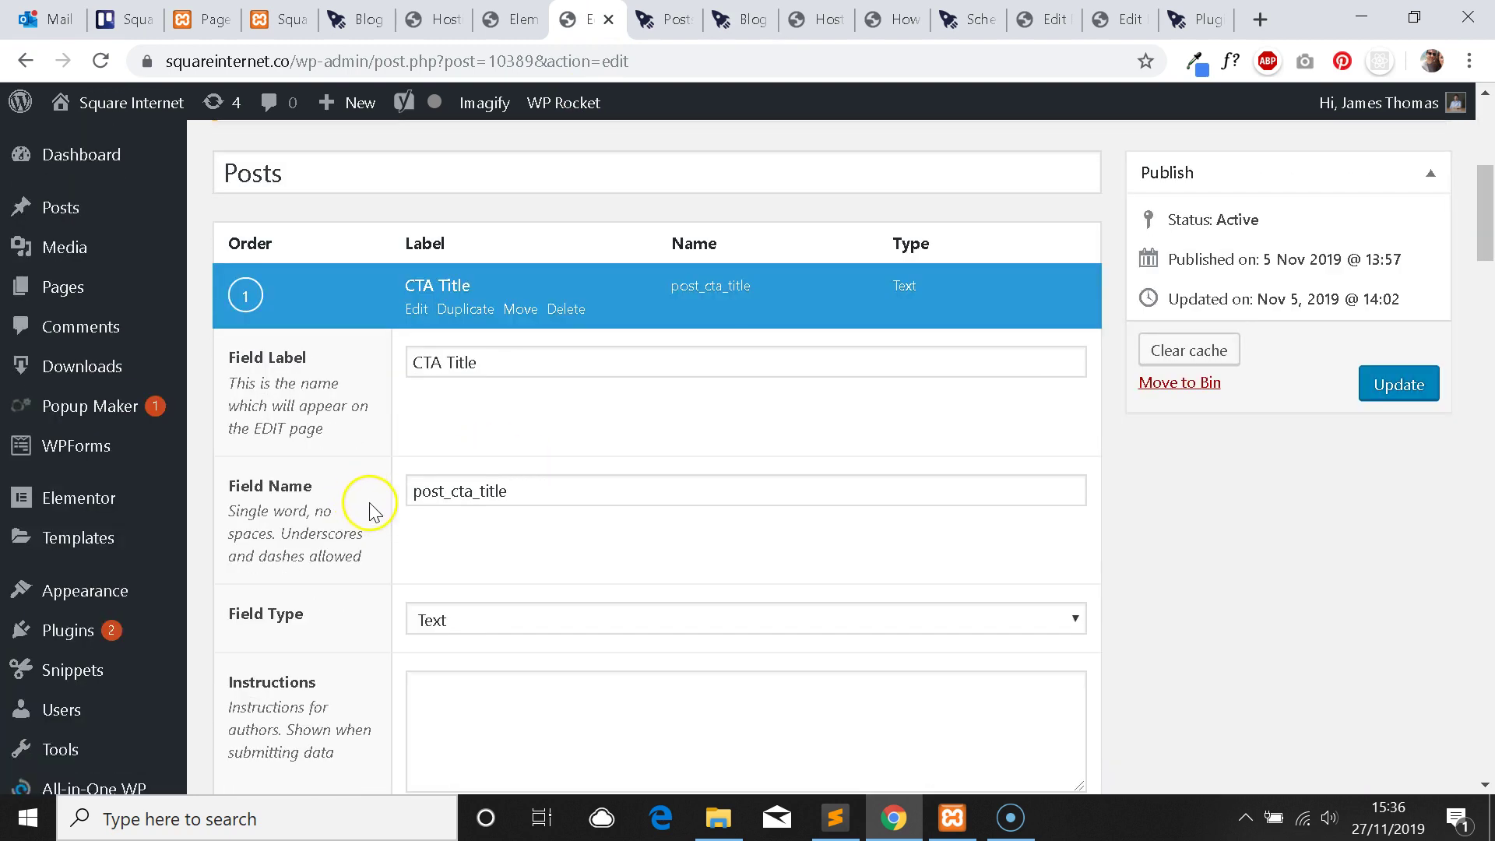
{"action": "scroll", "coordinate": [374, 511], "scroll_direction": "down", "scroll_amount": 3}
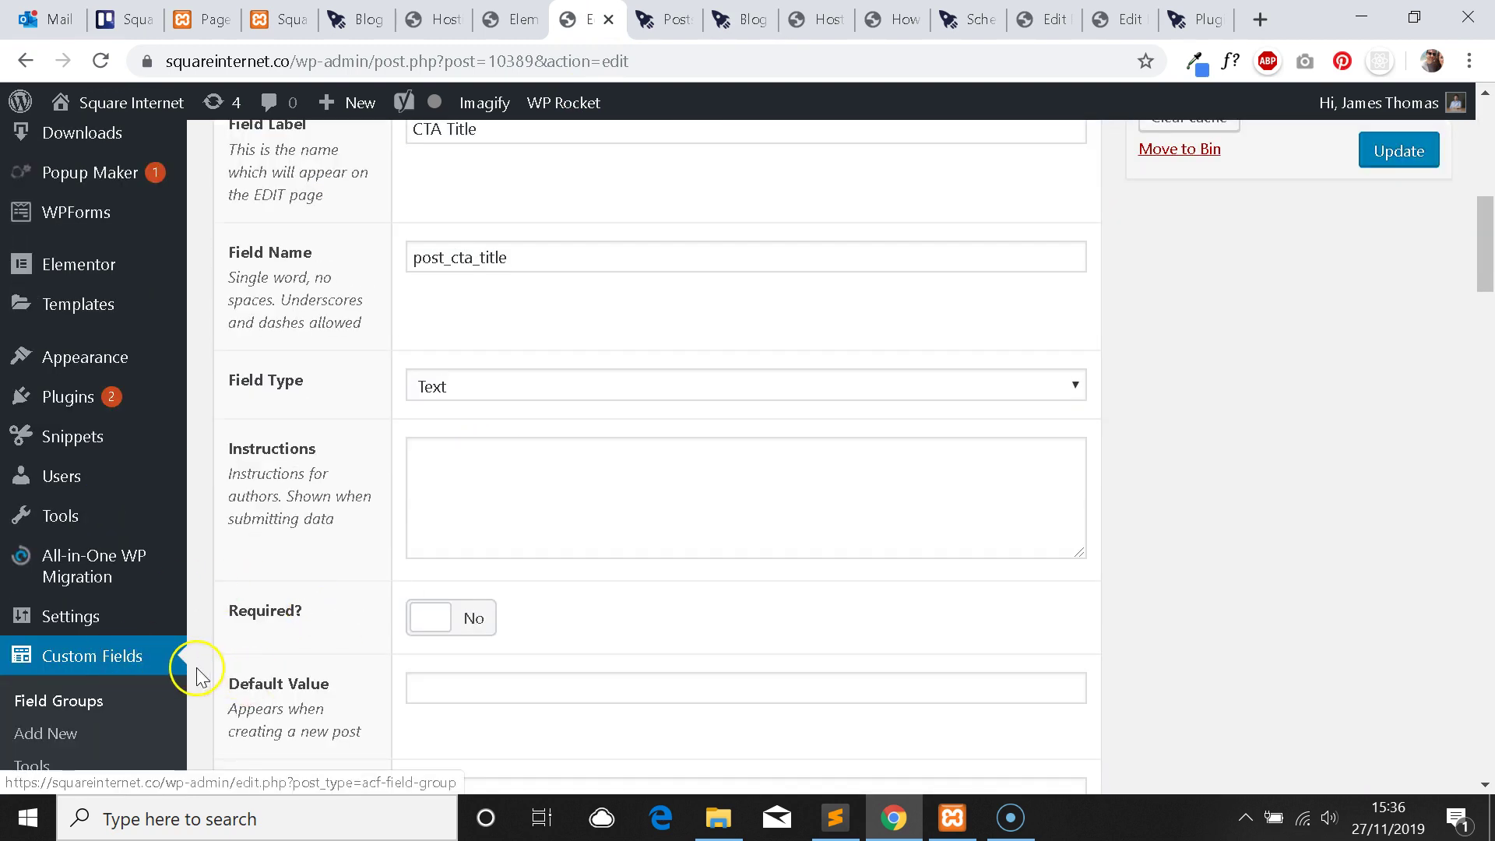
{"action": "scroll", "coordinate": [200, 641], "scroll_direction": "up", "scroll_amount": 4}
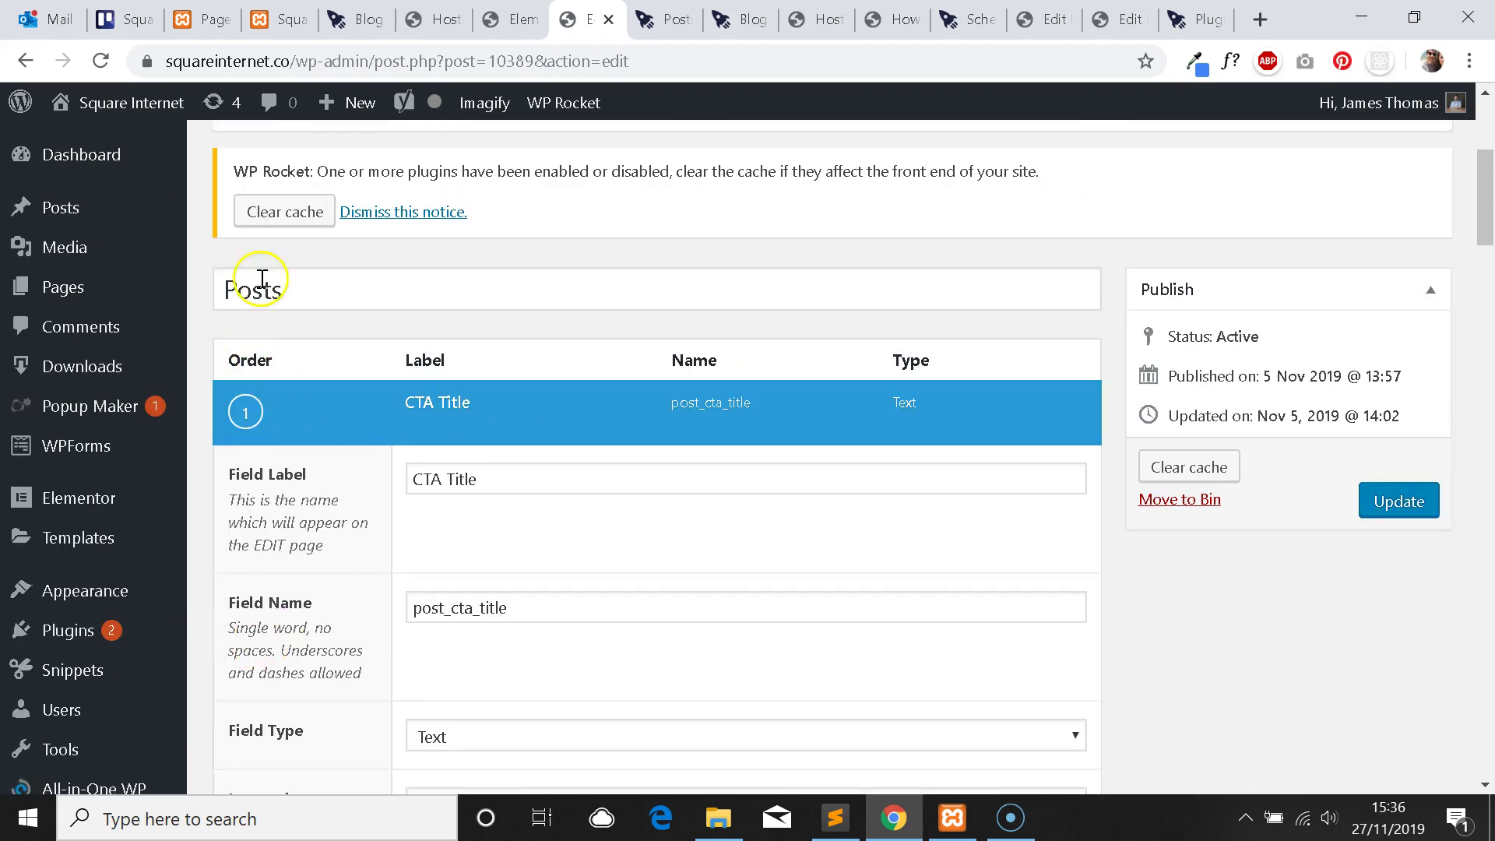
{"action": "scroll", "coordinate": [230, 506], "scroll_direction": "down", "scroll_amount": 3}
{"action": "left_click", "coordinate": [70, 699]}
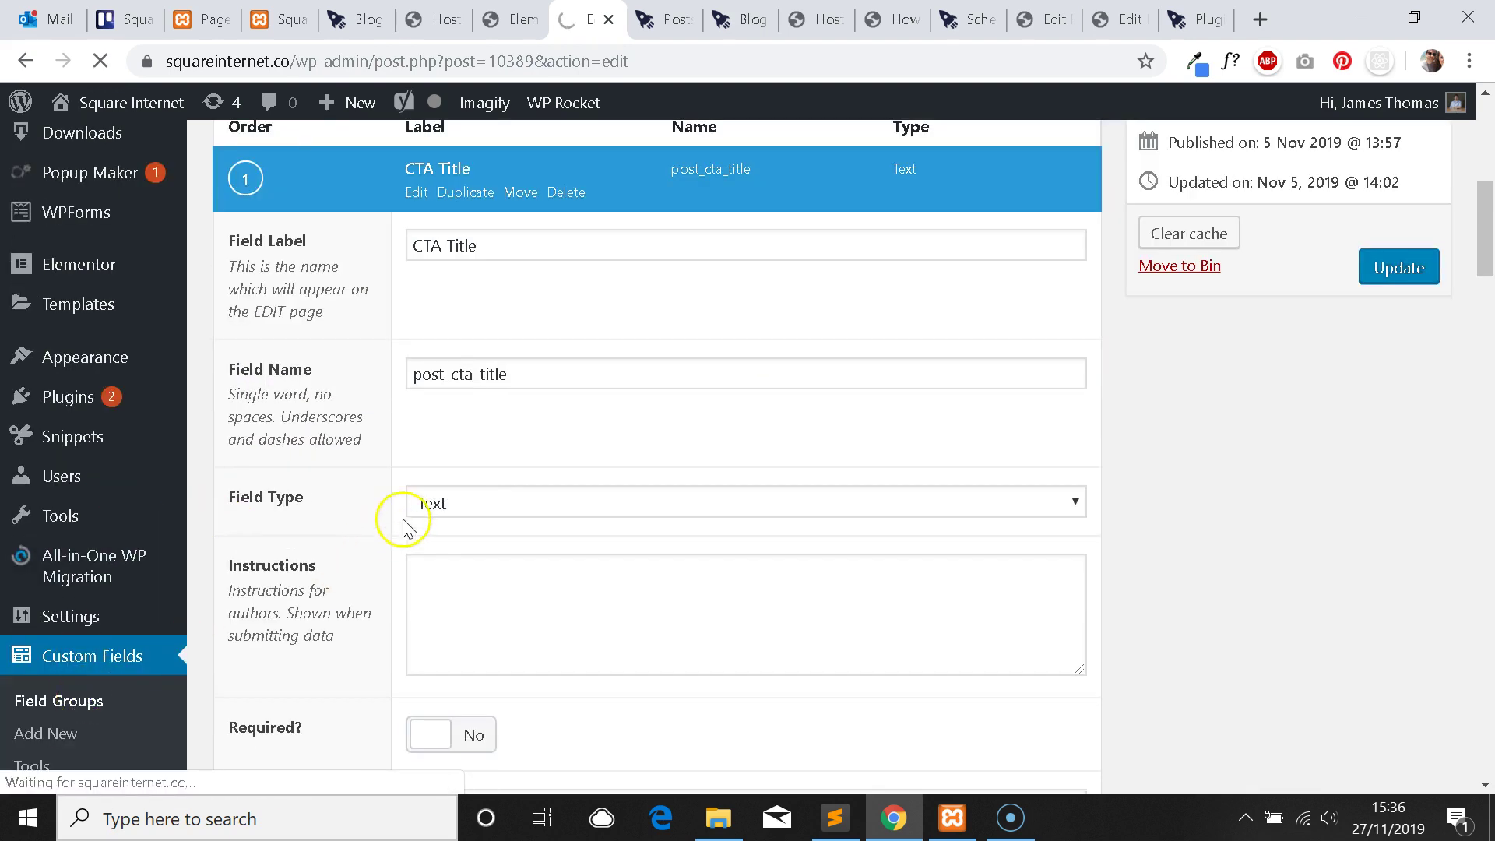
{"action": "scroll", "coordinate": [658, 394], "scroll_direction": "down", "scroll_amount": 3}
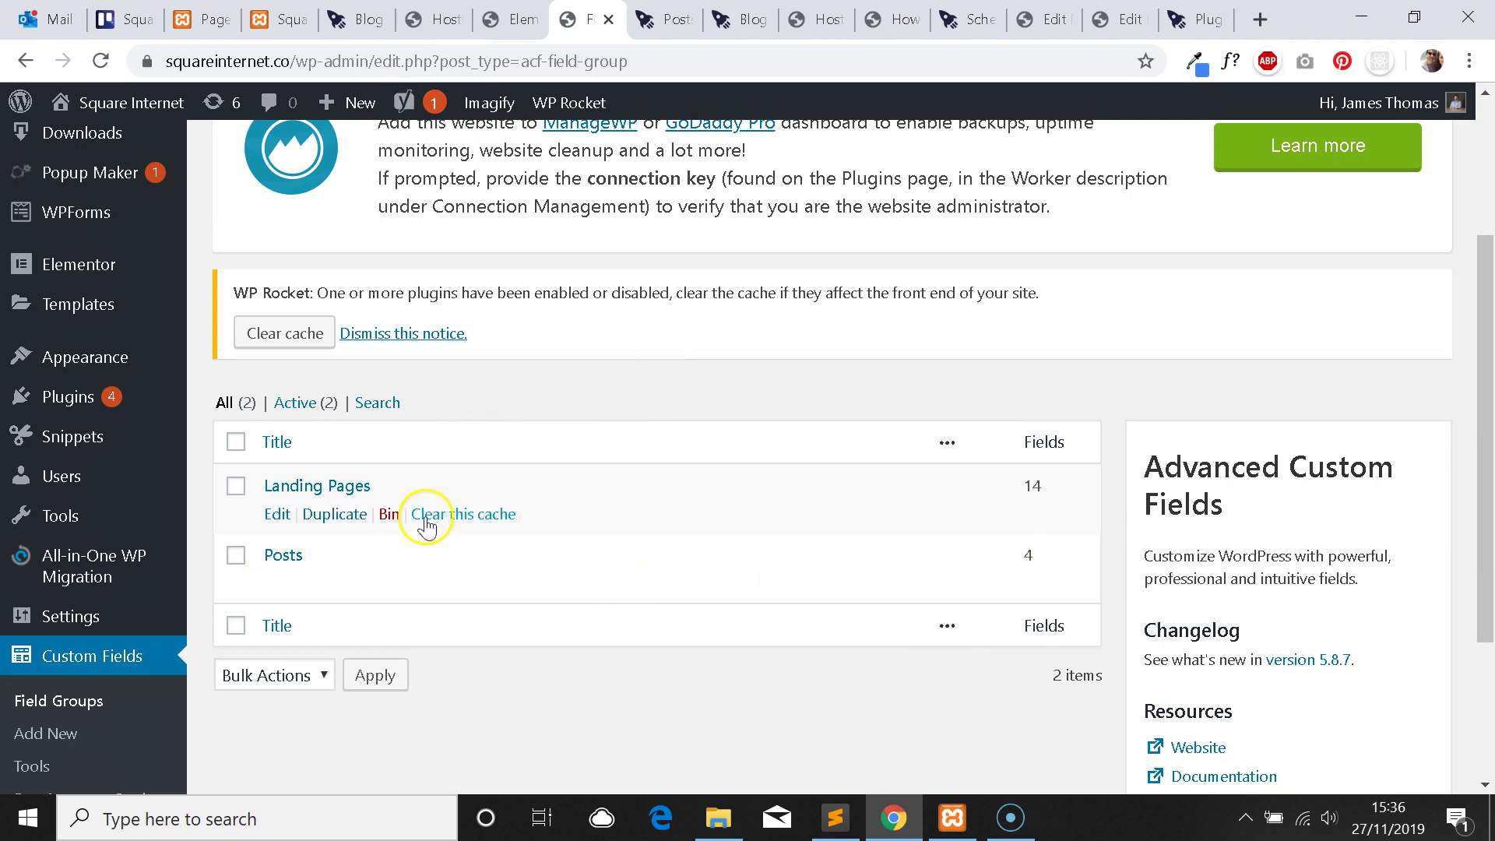
{"action": "left_click", "coordinate": [277, 583]}
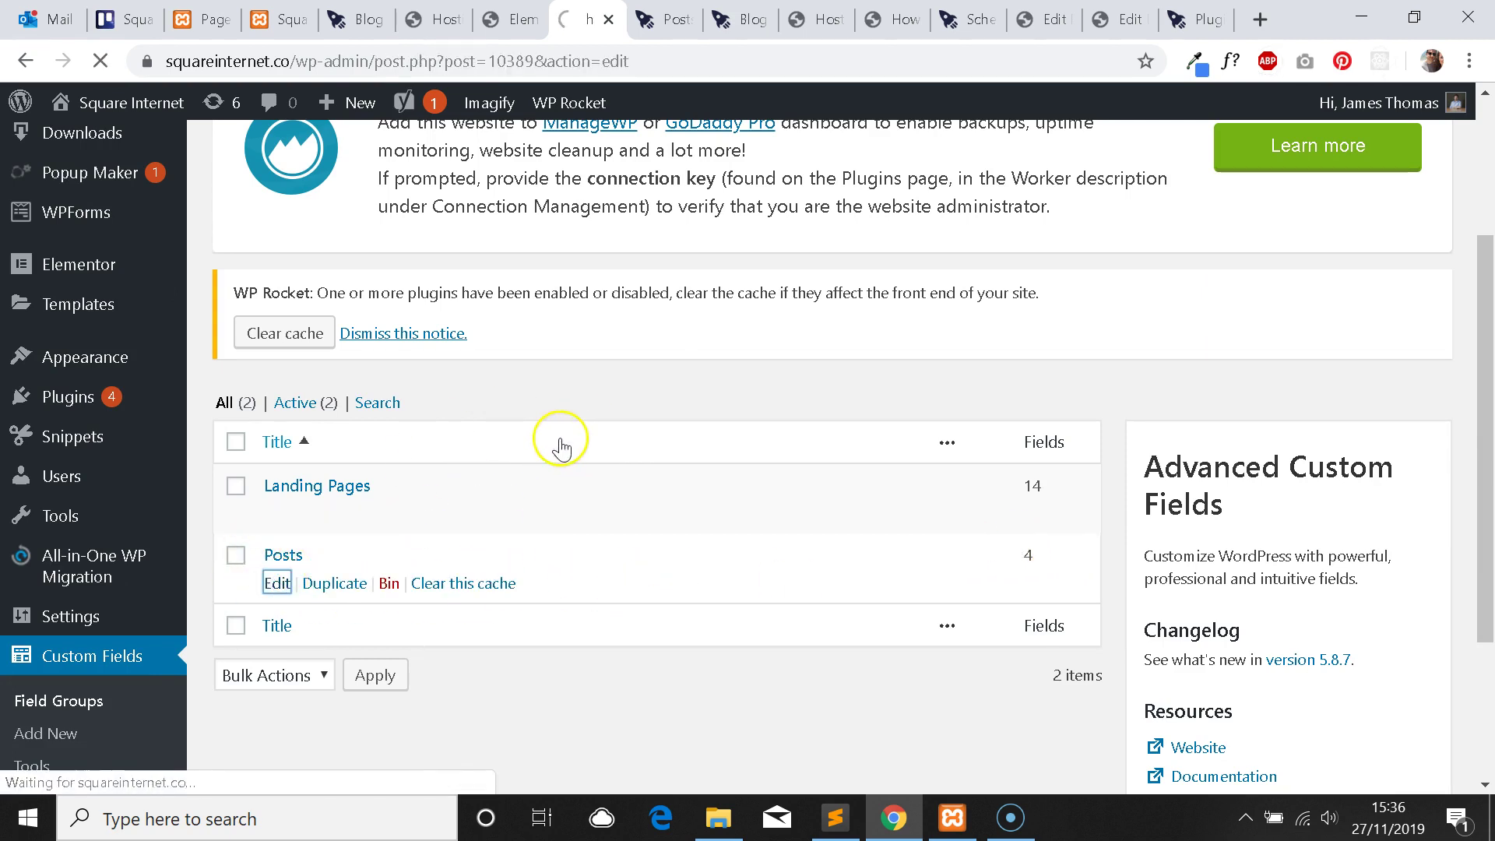
Review its four CTA fields and the Post Type equals Post location rule.
{"action": "scroll", "coordinate": [568, 427], "scroll_direction": "down", "scroll_amount": 5}
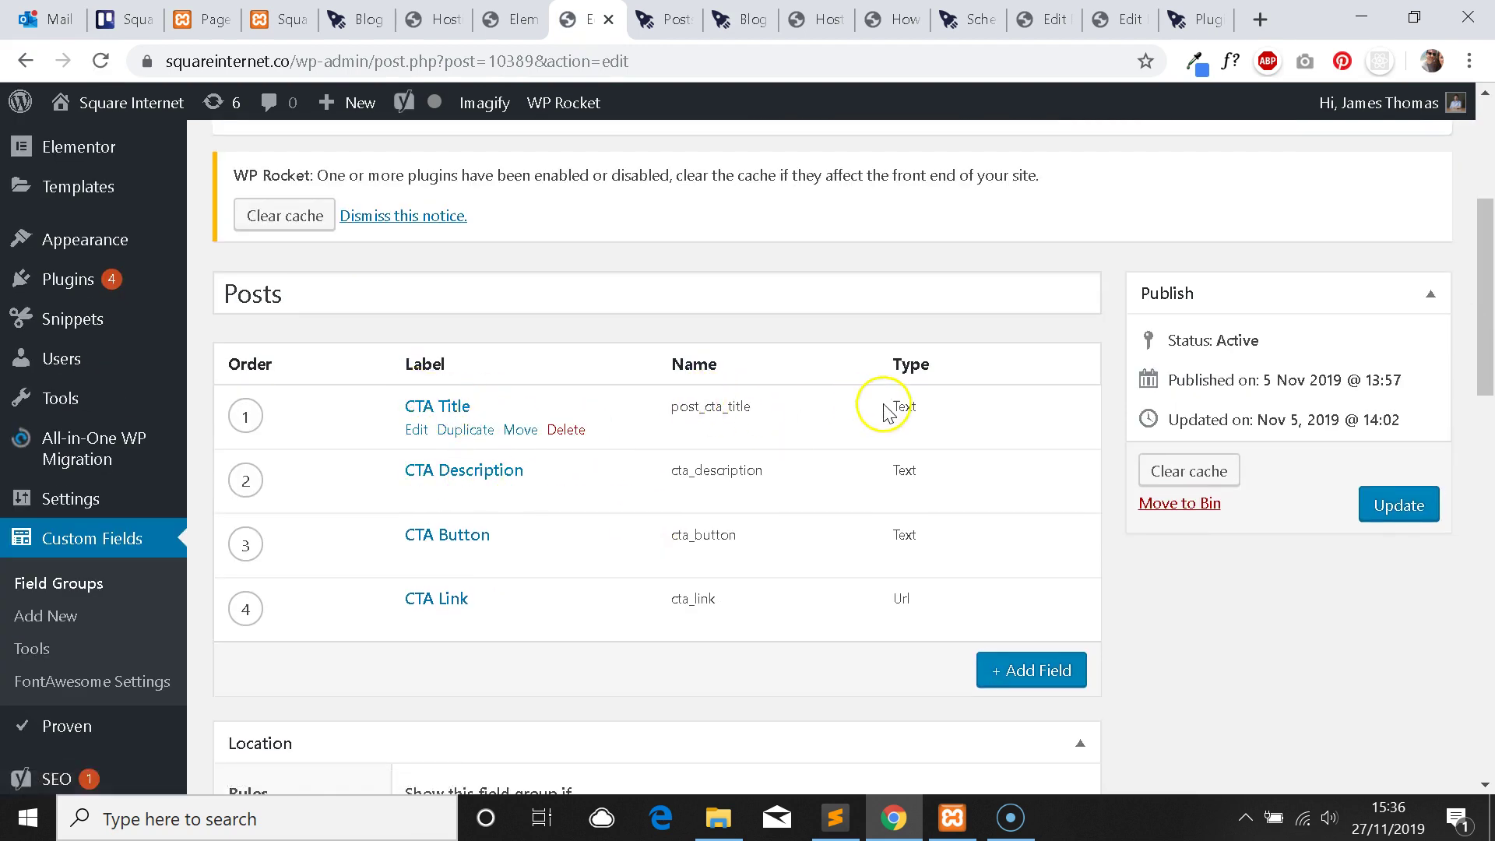
{"action": "scroll", "coordinate": [903, 413], "scroll_direction": "down", "scroll_amount": 2}
{"action": "scroll", "coordinate": [904, 413], "scroll_direction": "down", "scroll_amount": 3}
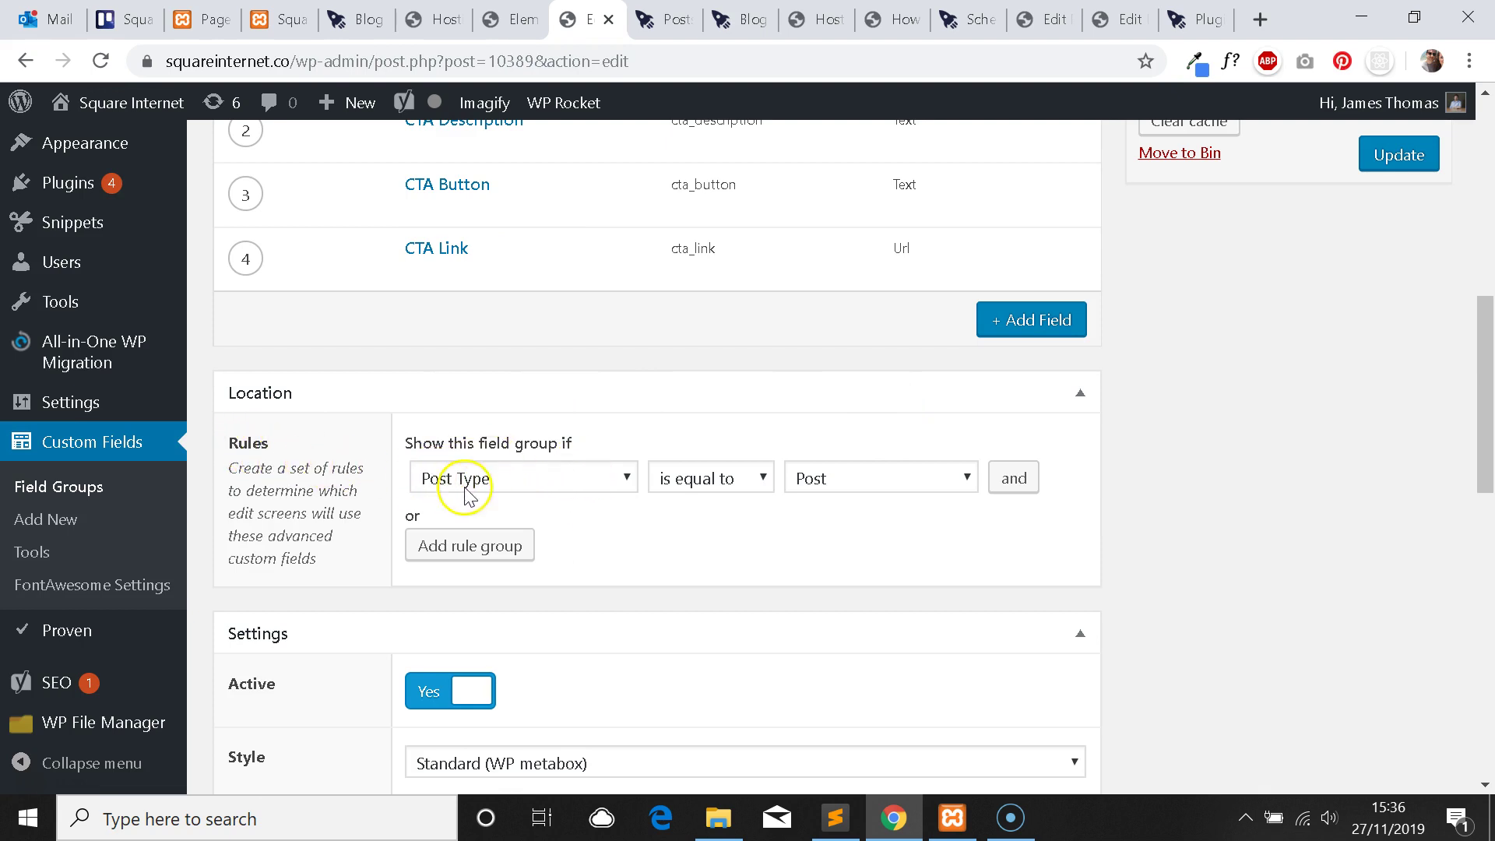
{"action": "scroll", "coordinate": [506, 484], "scroll_direction": "up", "scroll_amount": 2}
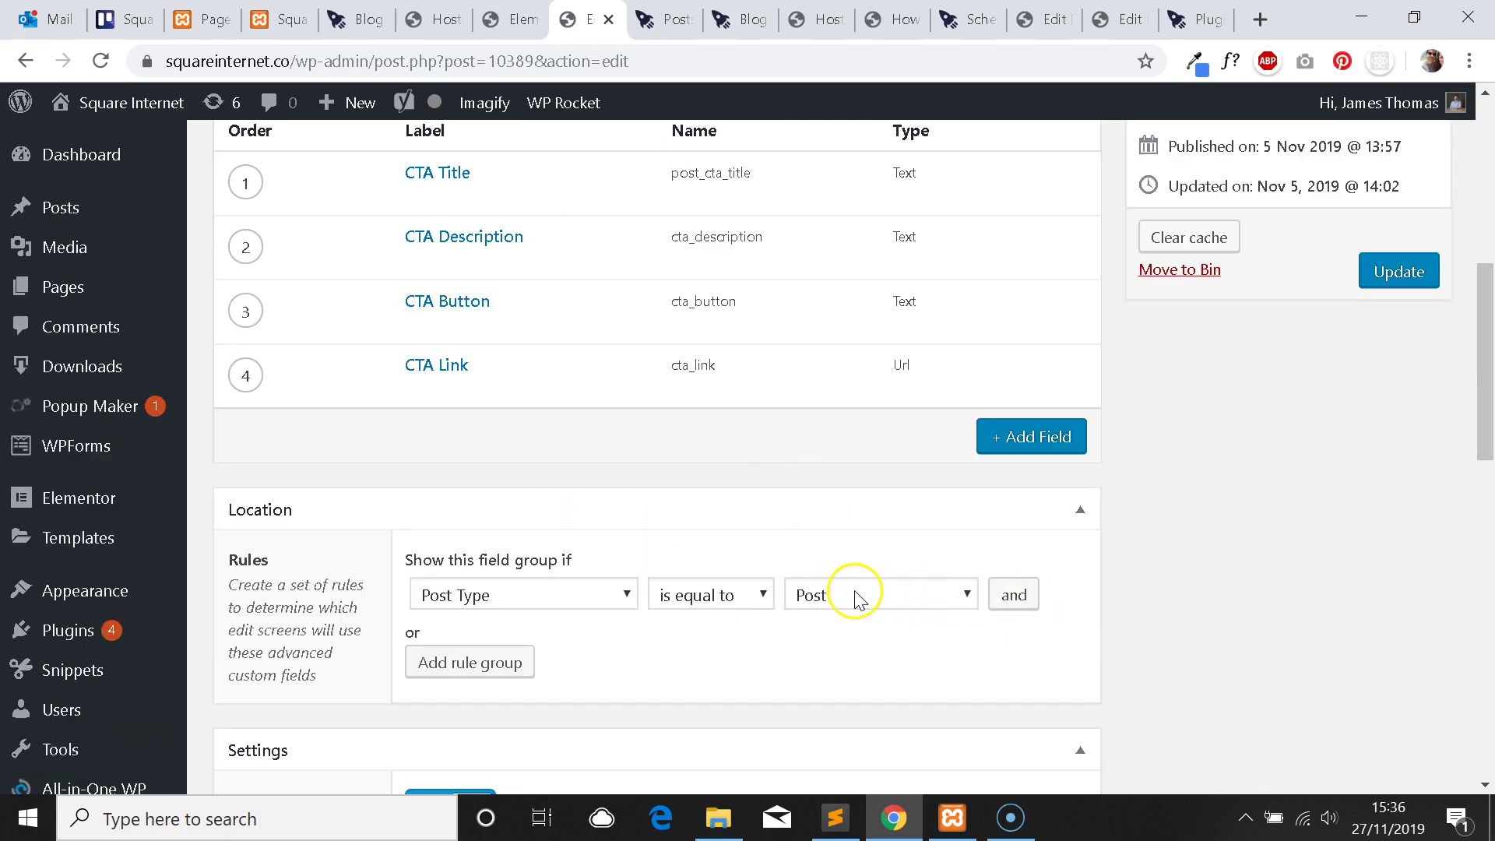
{"action": "scroll", "coordinate": [817, 588], "scroll_direction": "down", "scroll_amount": 2}
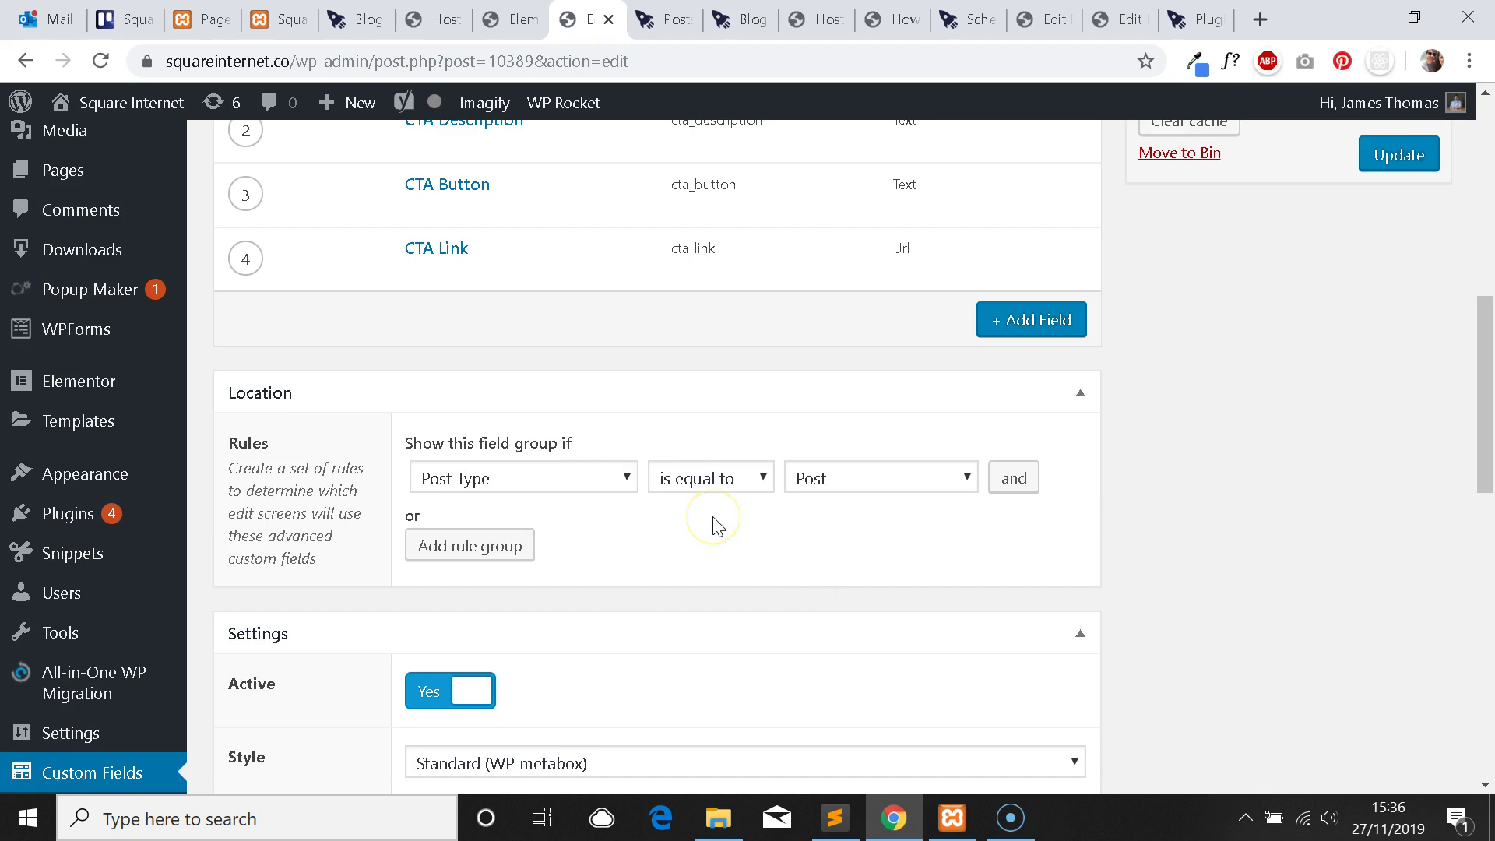
{"action": "scroll", "coordinate": [770, 538], "scroll_direction": "up", "scroll_amount": 5}
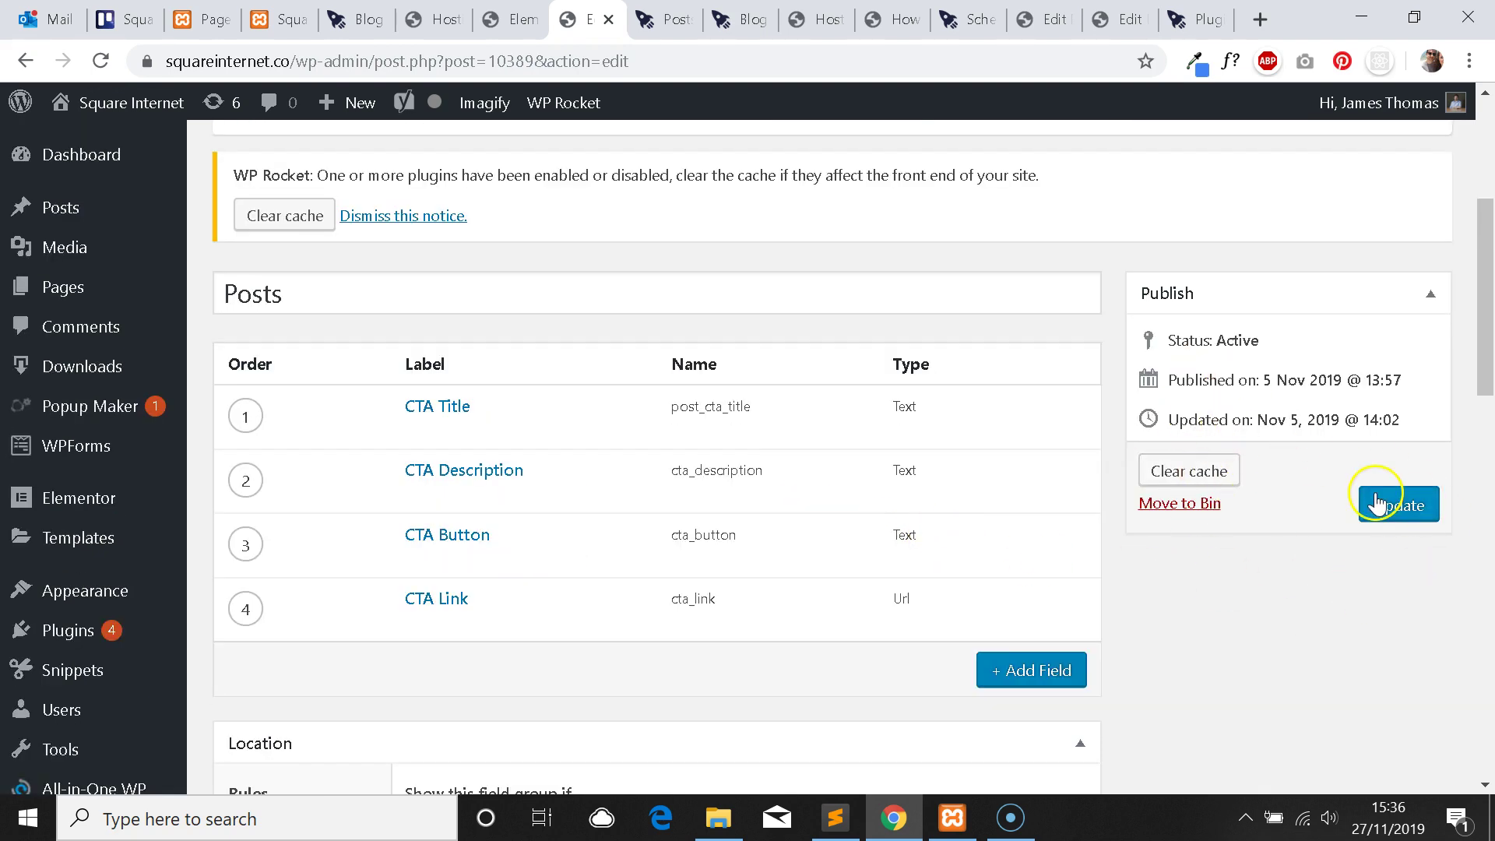
Open the single post template in Elementor from the live post and close leftover tabs.
{"action": "left_click", "coordinate": [1048, 19]}
{"action": "key", "text": "ctrl+shift+Tab"}
{"action": "key", "text": "ctrl+shift+Tab"}
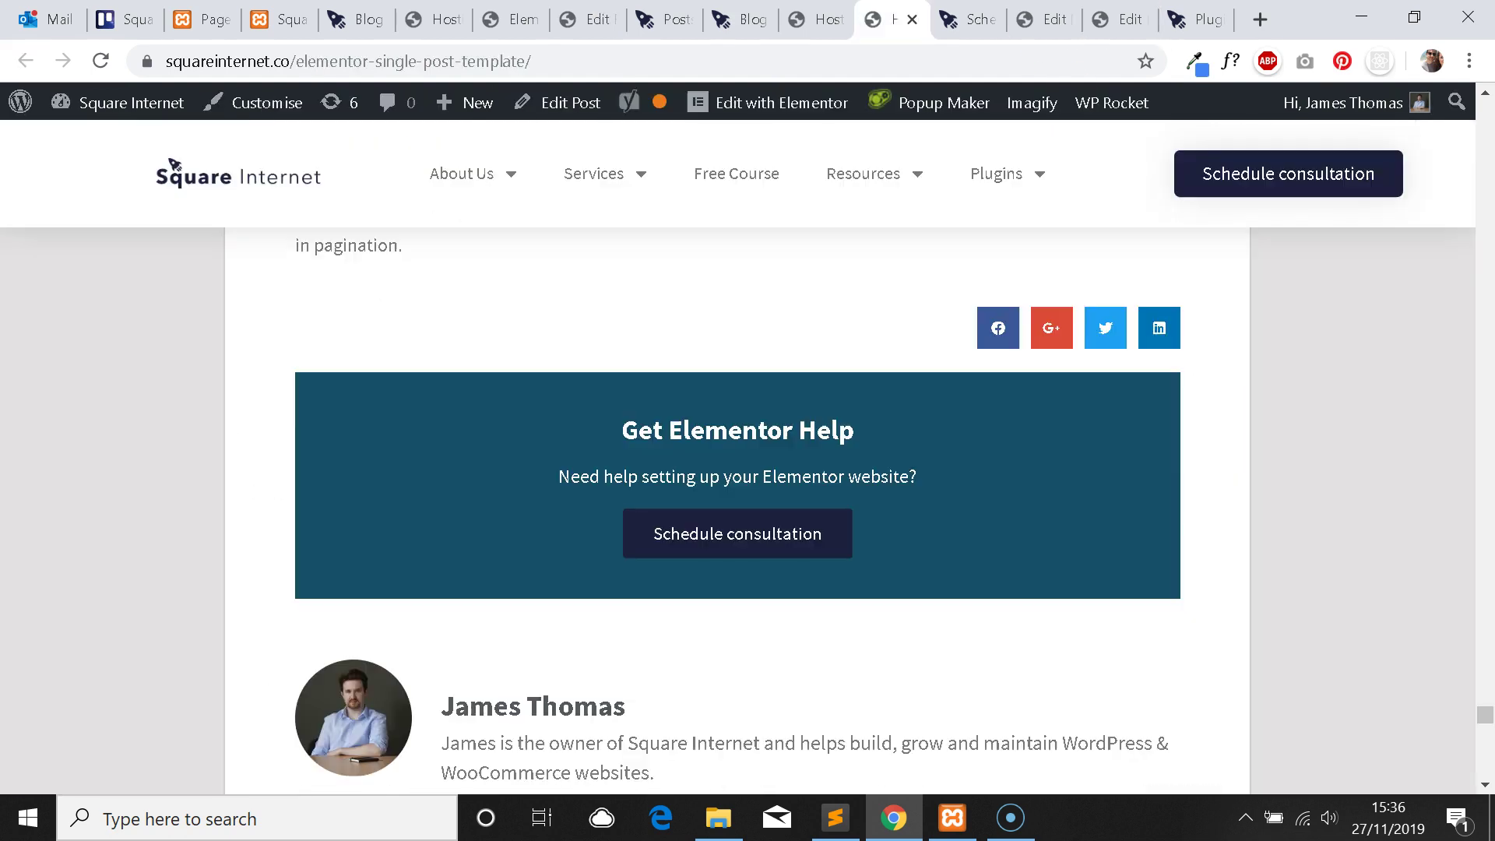
{"action": "key", "text": "ctrl+shift+Tab"}
{"action": "key", "text": "ctrl+shift+Tab"}
{"action": "key", "text": "ctrl+shift+Tab"}
{"action": "key", "text": "ctrl+shift+Tab"}
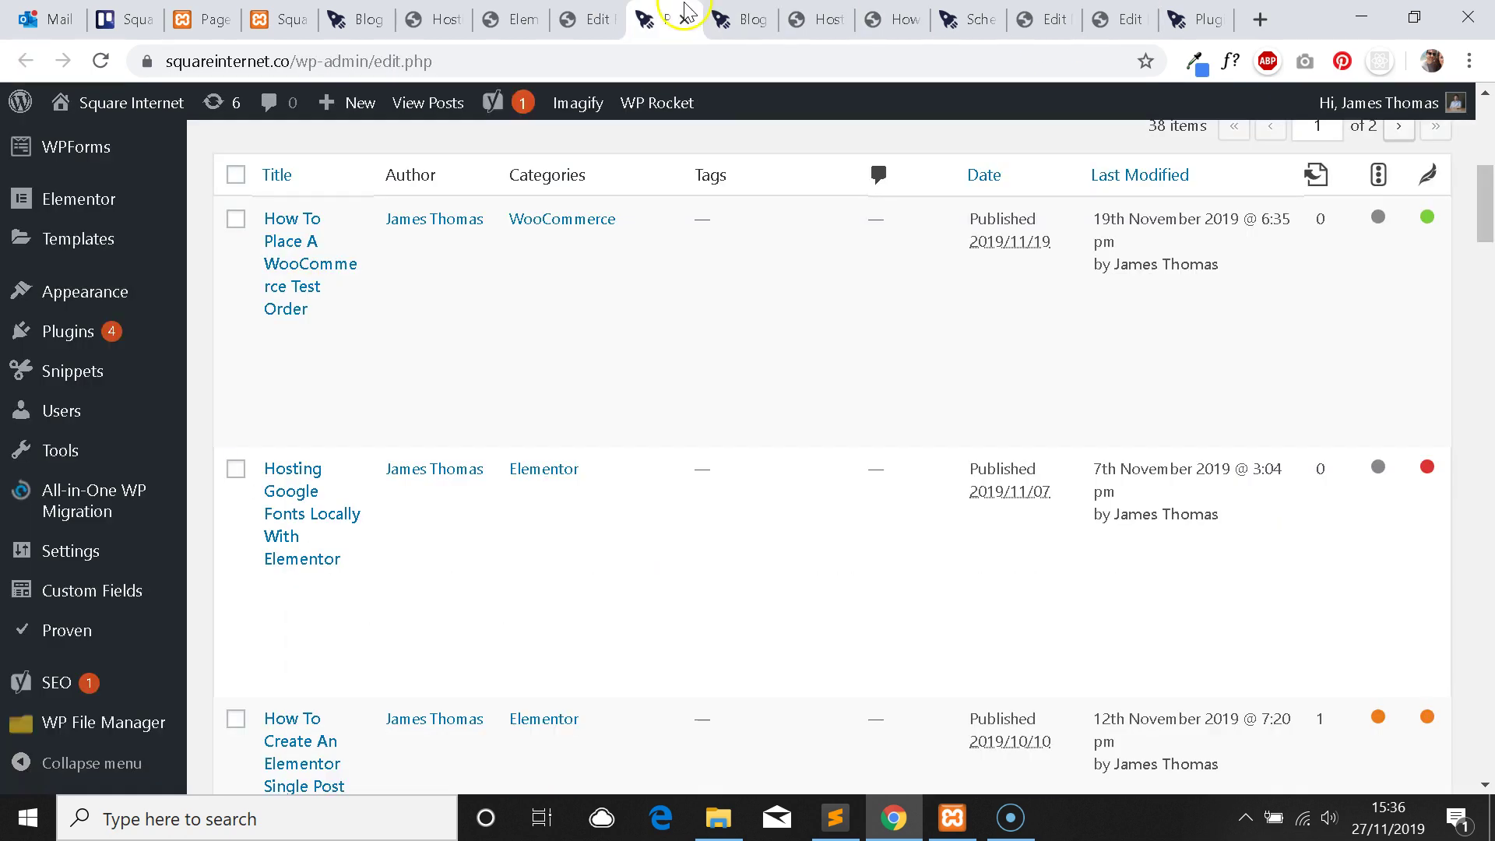
{"action": "key", "text": "ctrl+Tab"}
{"action": "key", "text": "ctrl+Tab"}
{"action": "key", "text": "ctrl+Tab"}
{"action": "key", "text": "ctrl+Tab"}
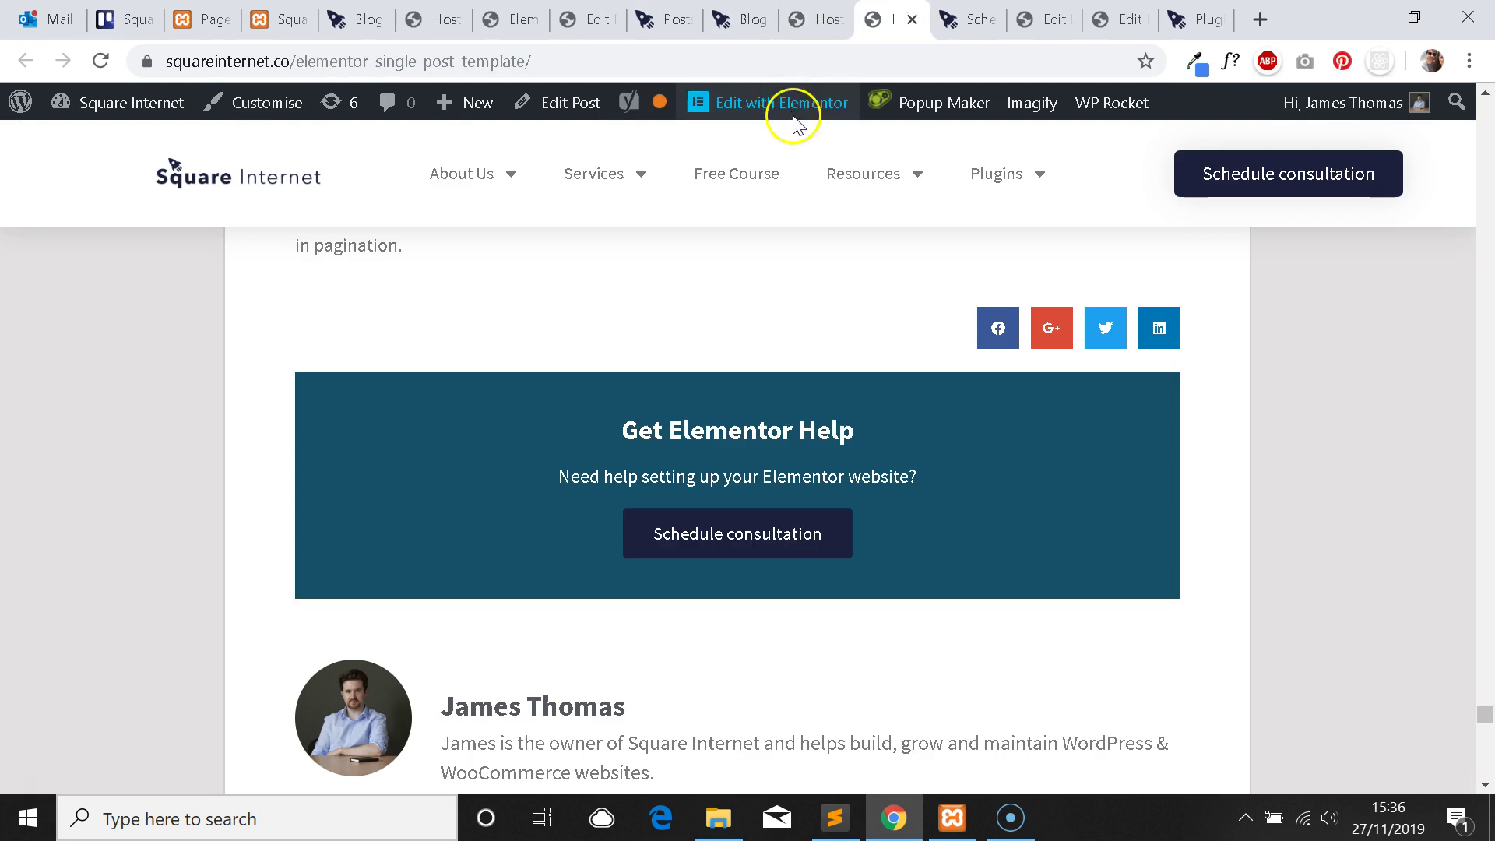
{"action": "mouse_move", "coordinate": [722, 103]}
{"action": "left_click", "coordinate": [775, 178]}
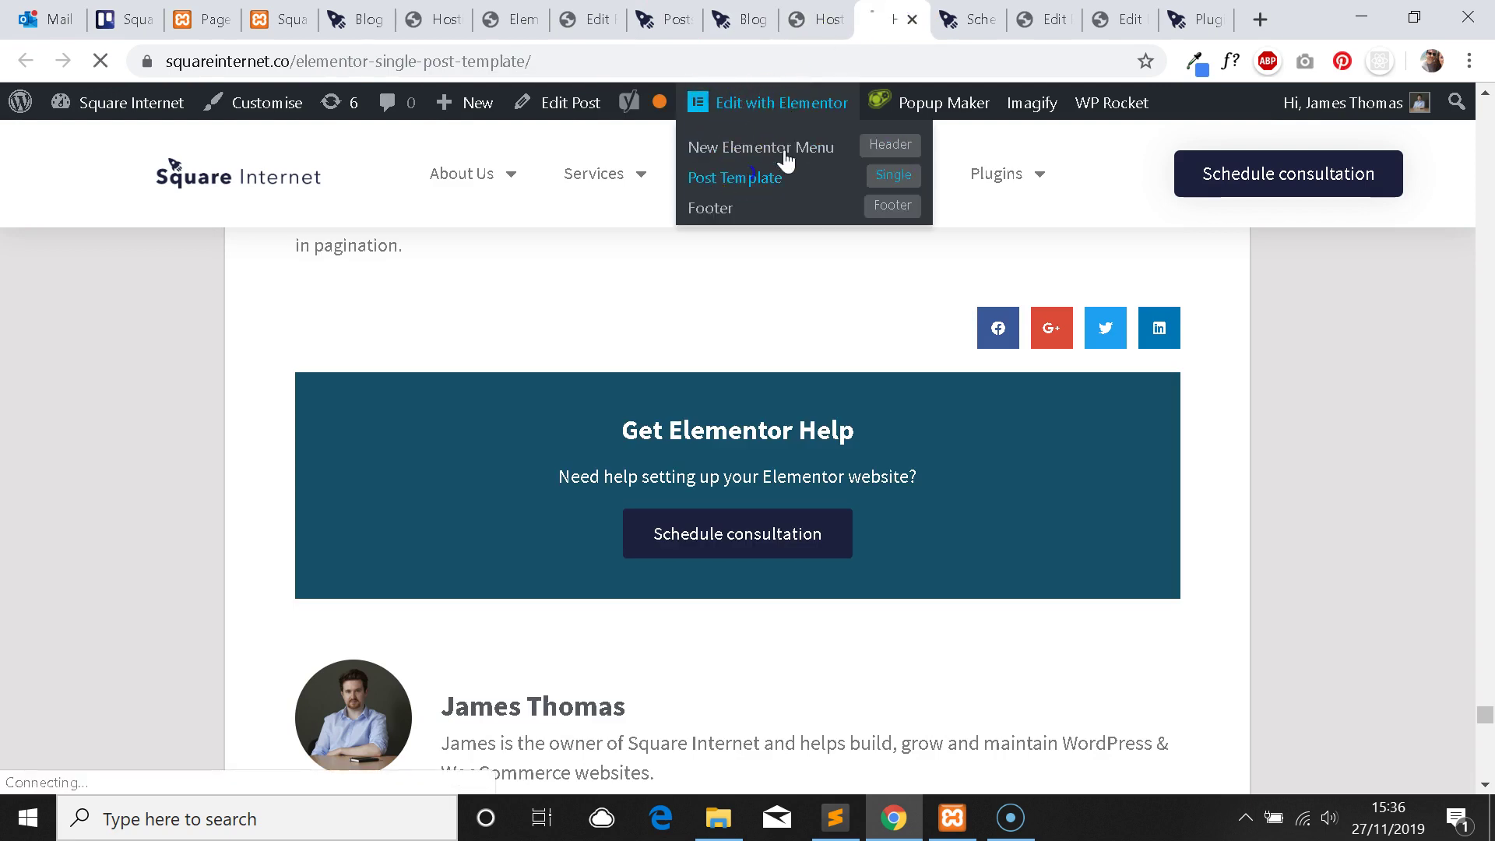
{"action": "left_click", "coordinate": [966, 19]}
{"action": "left_click", "coordinate": [989, 19]}
{"action": "left_click", "coordinate": [994, 19]}
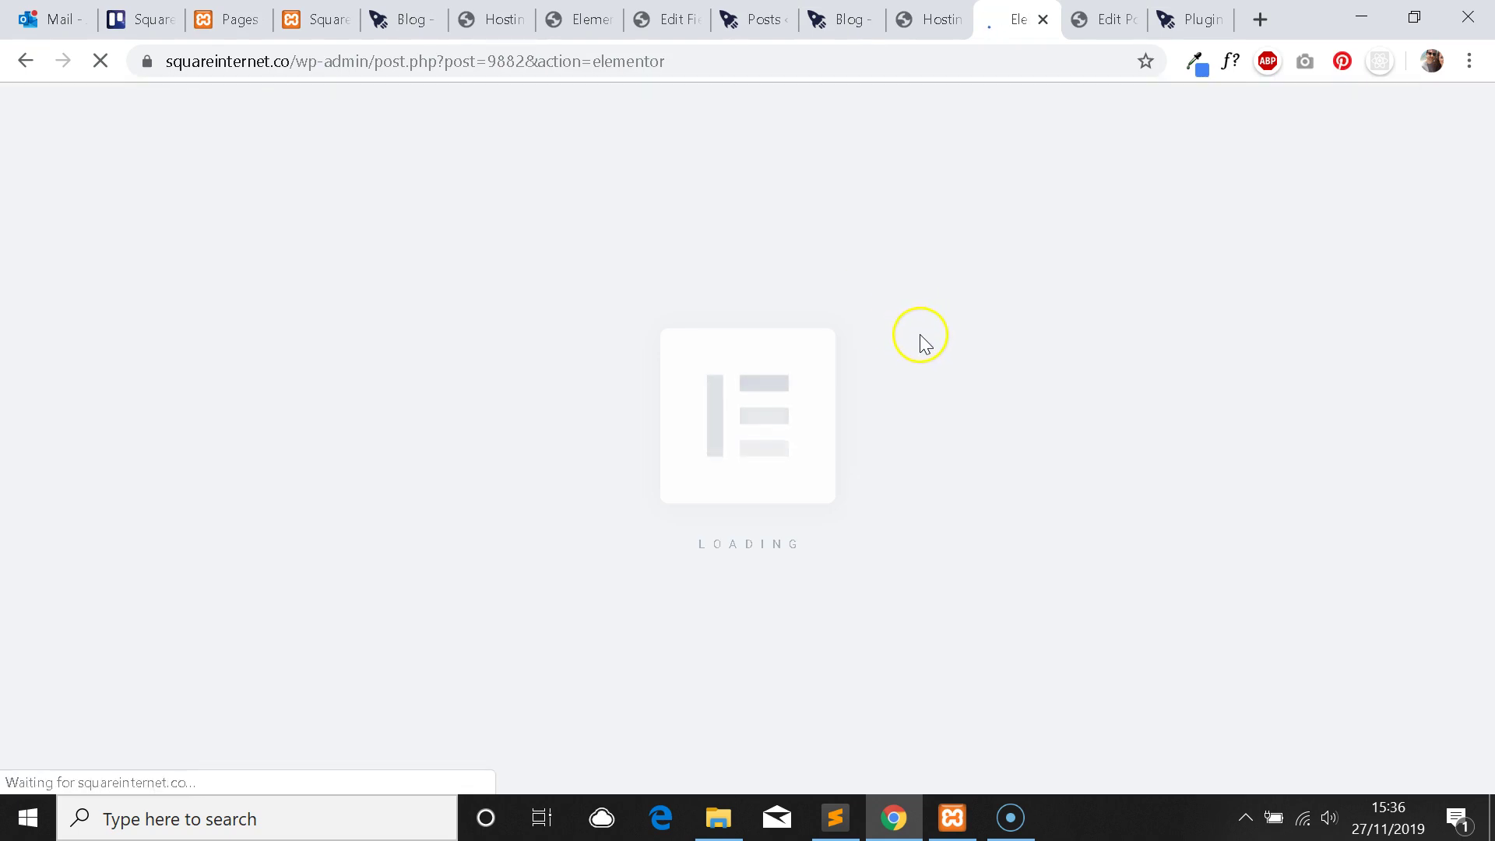
Select the Call to Action widget's content settings, then switch to the post's edit screen.
{"action": "scroll", "coordinate": [934, 363], "scroll_direction": "down", "scroll_amount": 5}
{"action": "scroll", "coordinate": [970, 381], "scroll_direction": "down", "scroll_amount": 15}
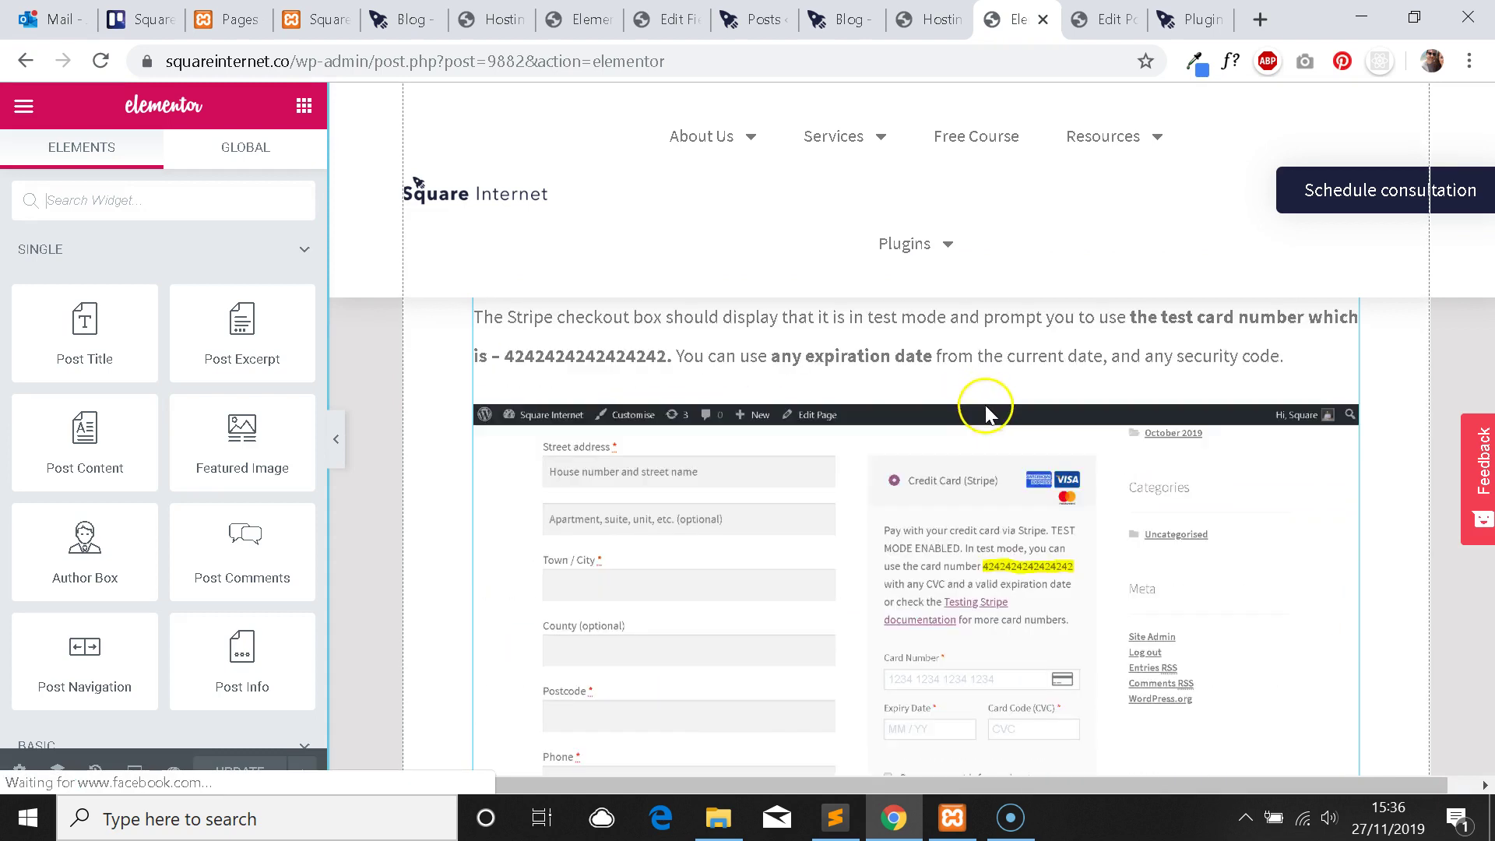
{"action": "scroll", "coordinate": [994, 436], "scroll_direction": "up", "scroll_amount": 10}
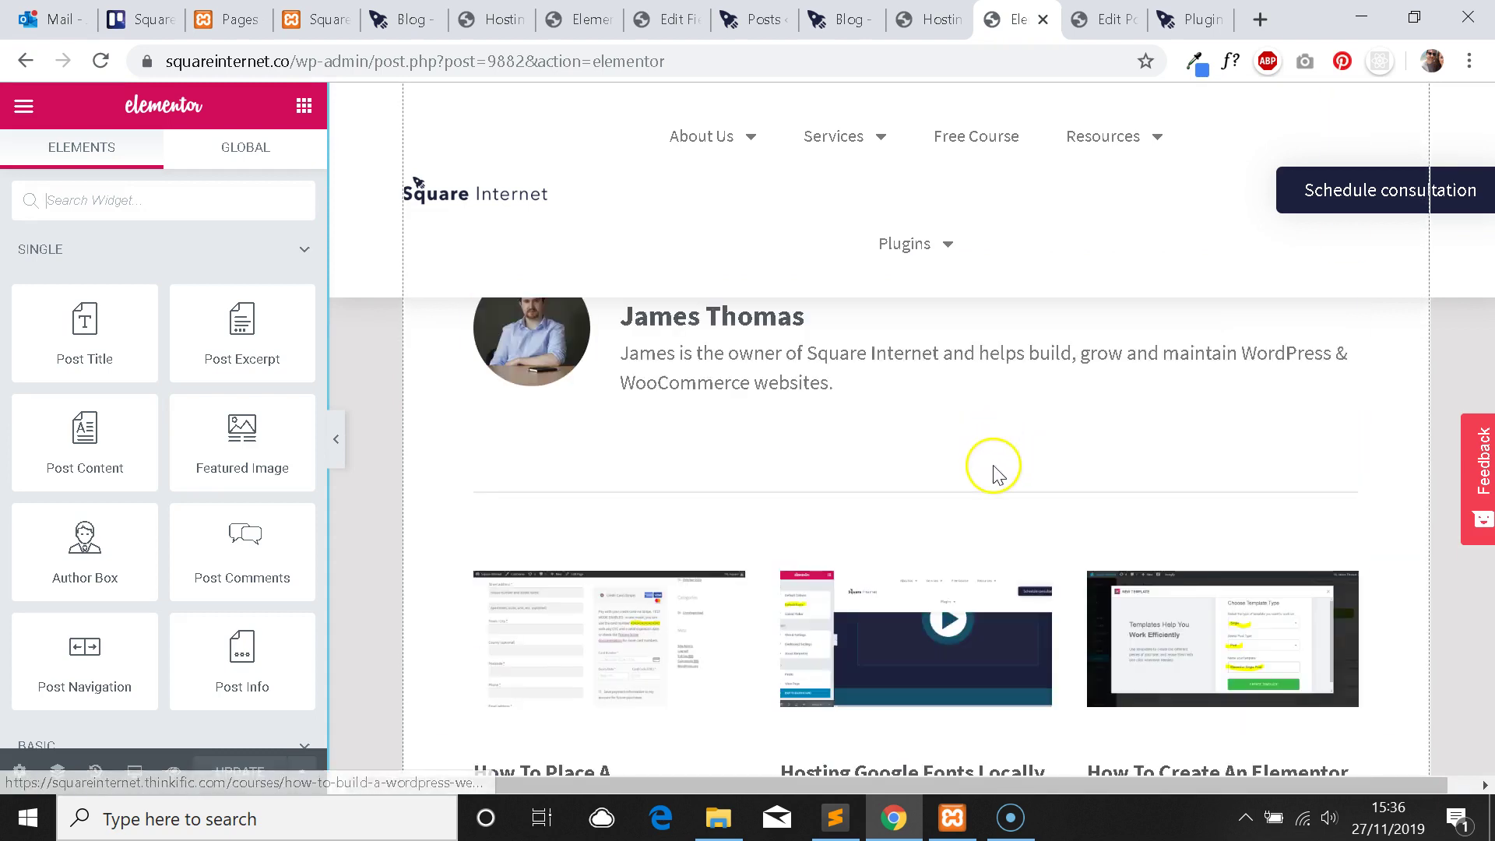
{"action": "left_click", "coordinate": [933, 613]}
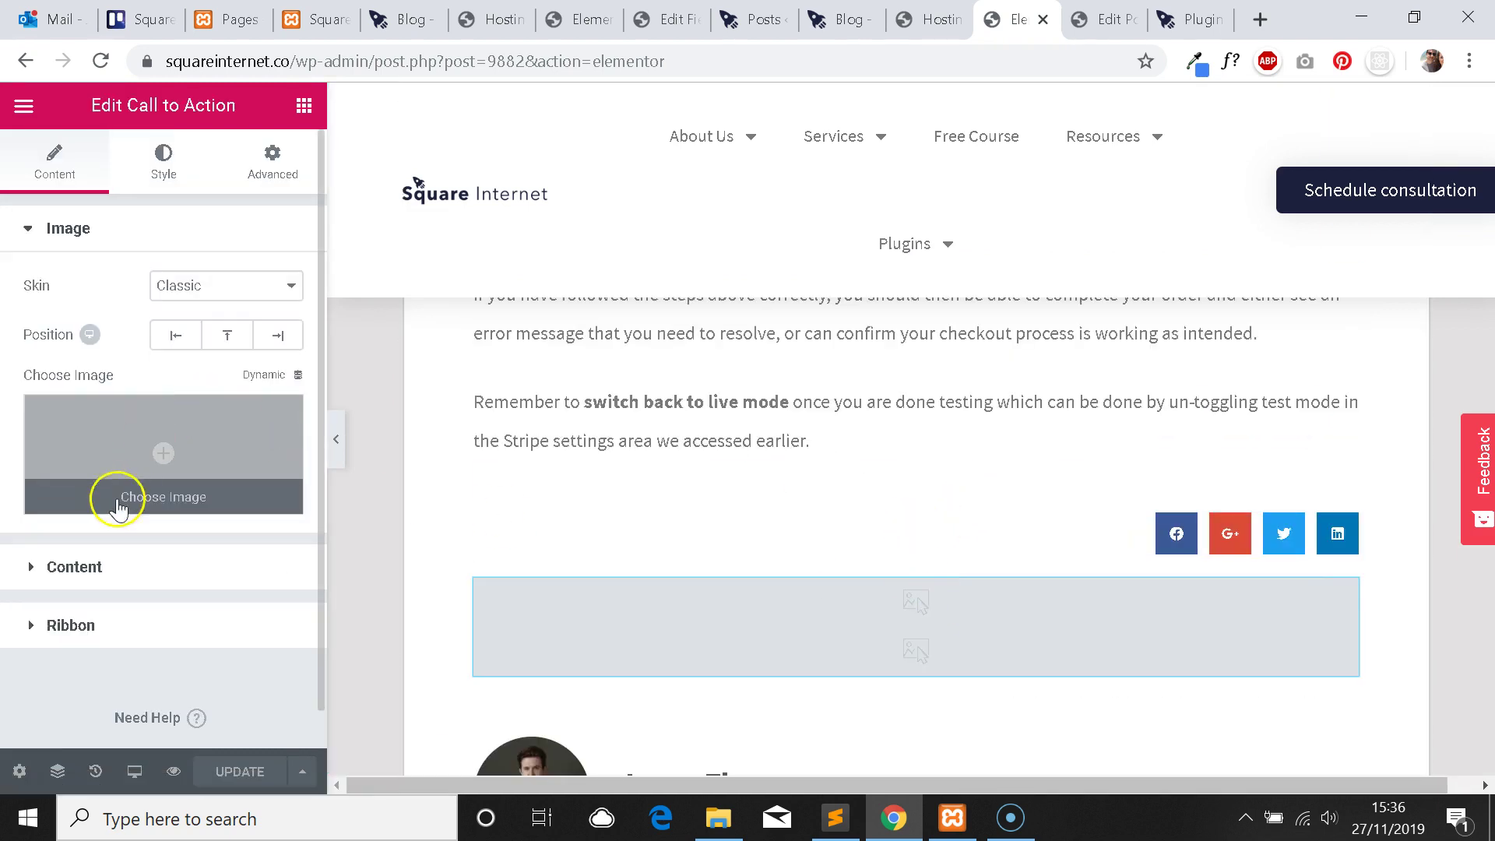
{"action": "left_click", "coordinate": [109, 564]}
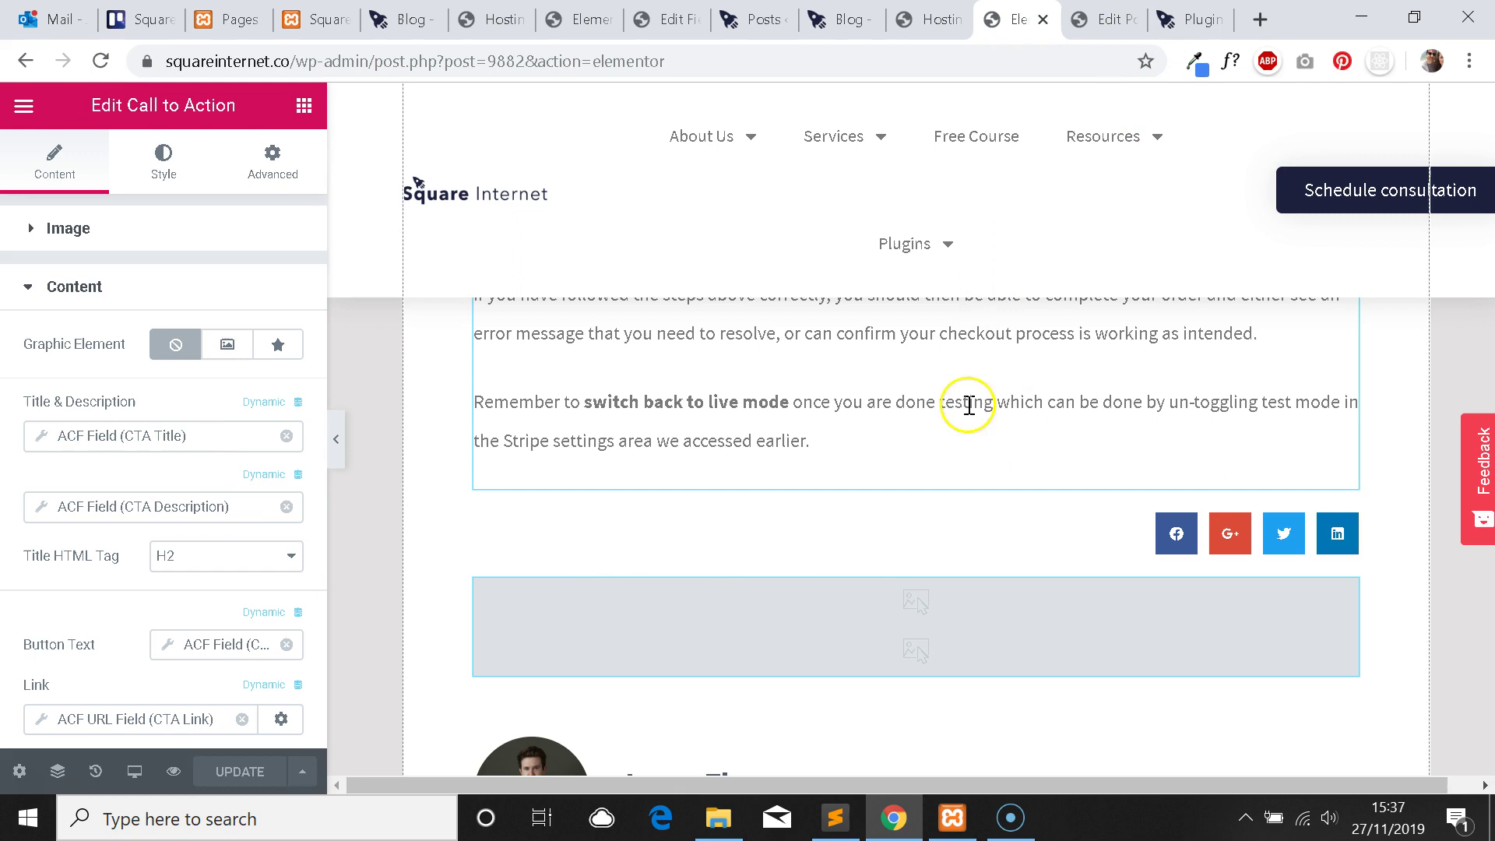
{"action": "scroll", "coordinate": [958, 408], "scroll_direction": "down", "scroll_amount": 1}
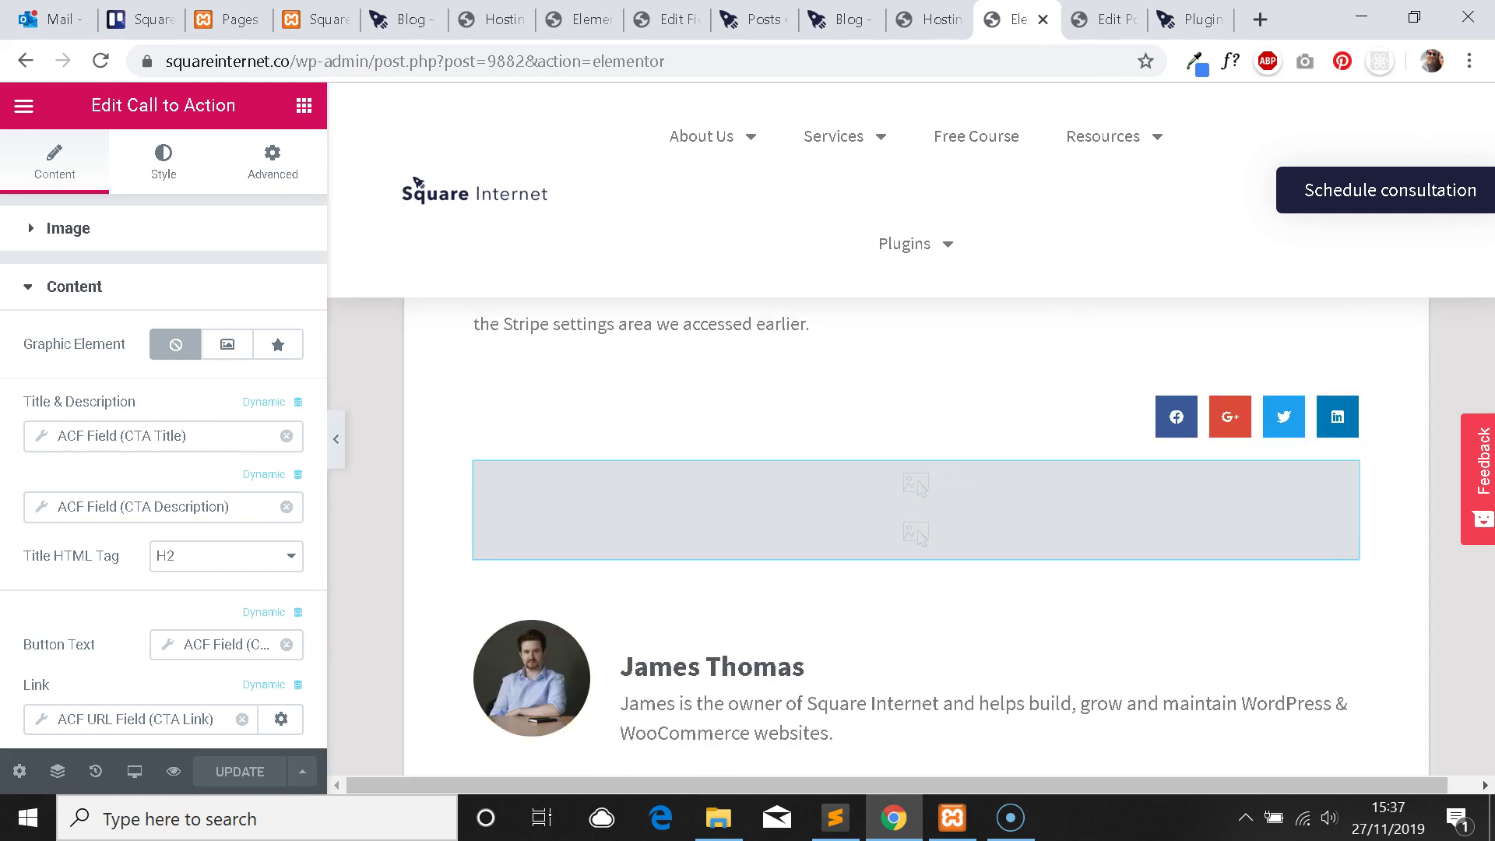
{"action": "key", "text": "ctrl+Tab"}
{"action": "scroll", "coordinate": [879, 296], "scroll_direction": "down", "scroll_amount": 1}
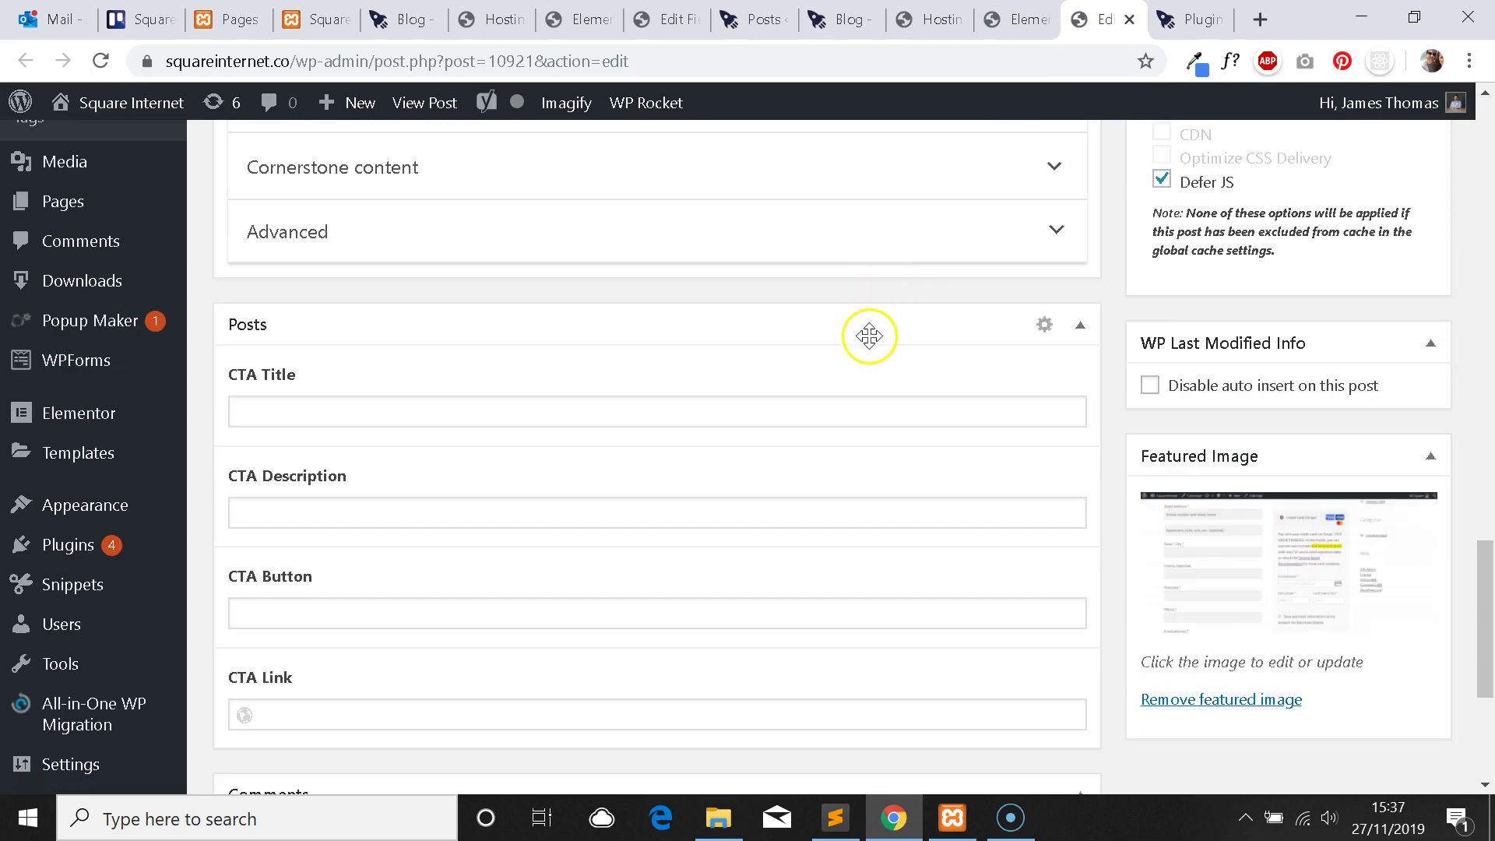
Scroll the post's edit screen and select the empty CTA Title field.
{"action": "scroll", "coordinate": [868, 327], "scroll_direction": "up", "scroll_amount": 10}
{"action": "scroll", "coordinate": [872, 335], "scroll_direction": "up", "scroll_amount": 3}
{"action": "scroll", "coordinate": [884, 335], "scroll_direction": "down", "scroll_amount": 15}
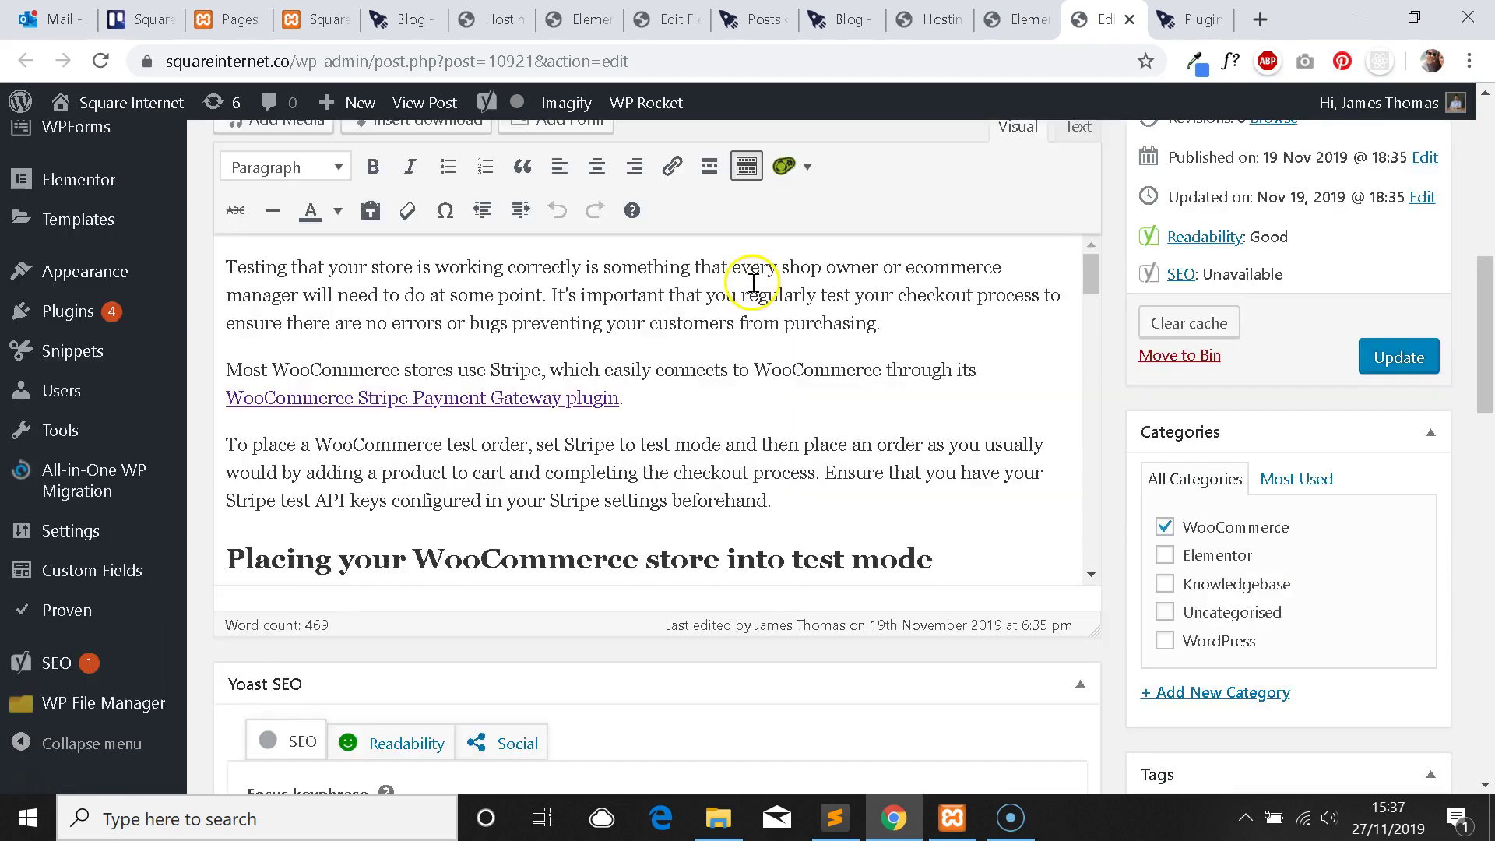
{"action": "scroll", "coordinate": [701, 358], "scroll_direction": "down", "scroll_amount": 2}
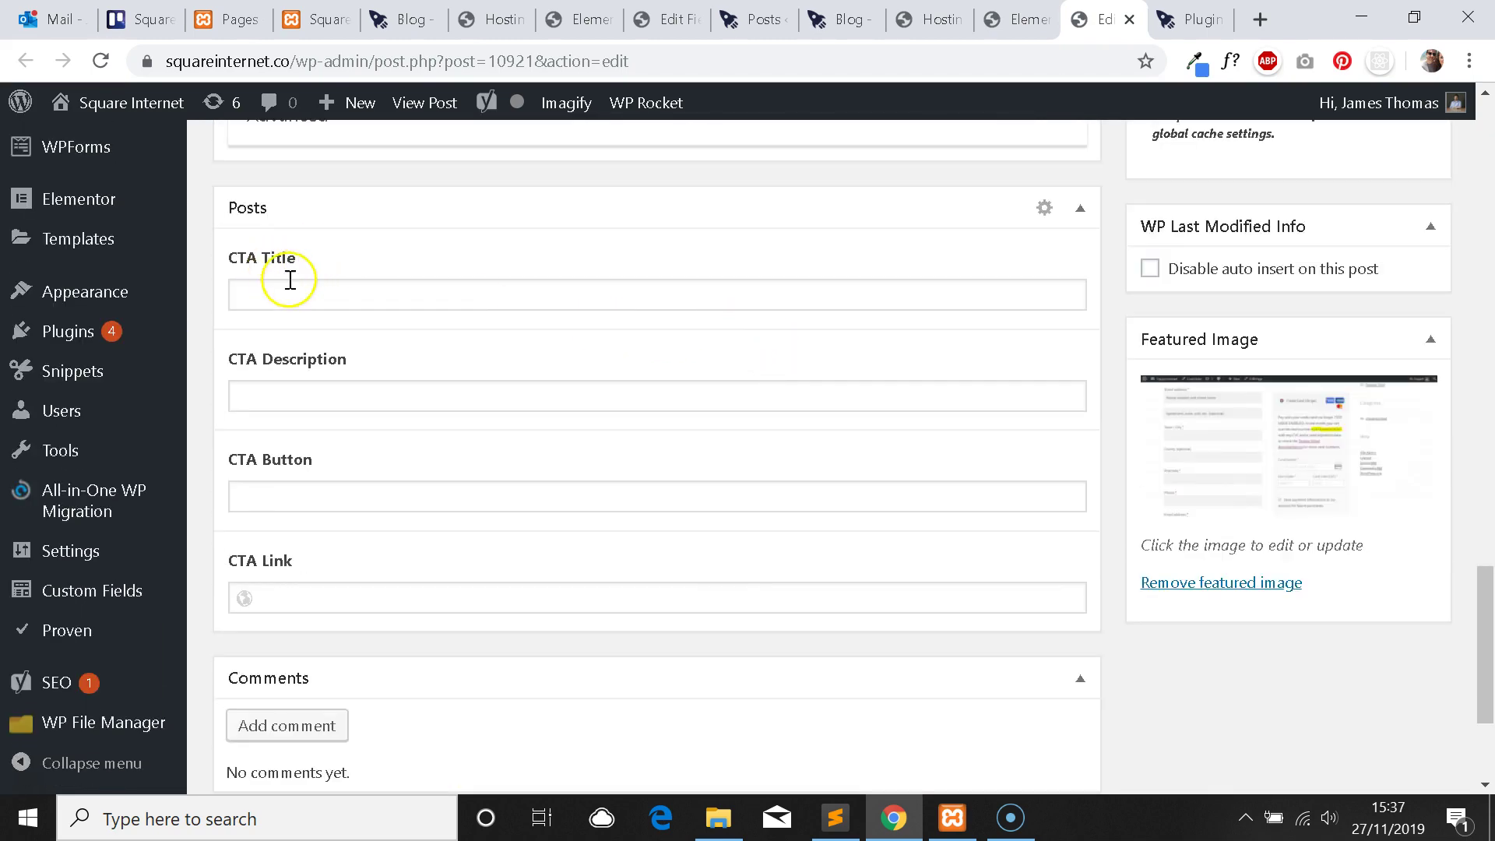
{"action": "left_click", "coordinate": [354, 293]}
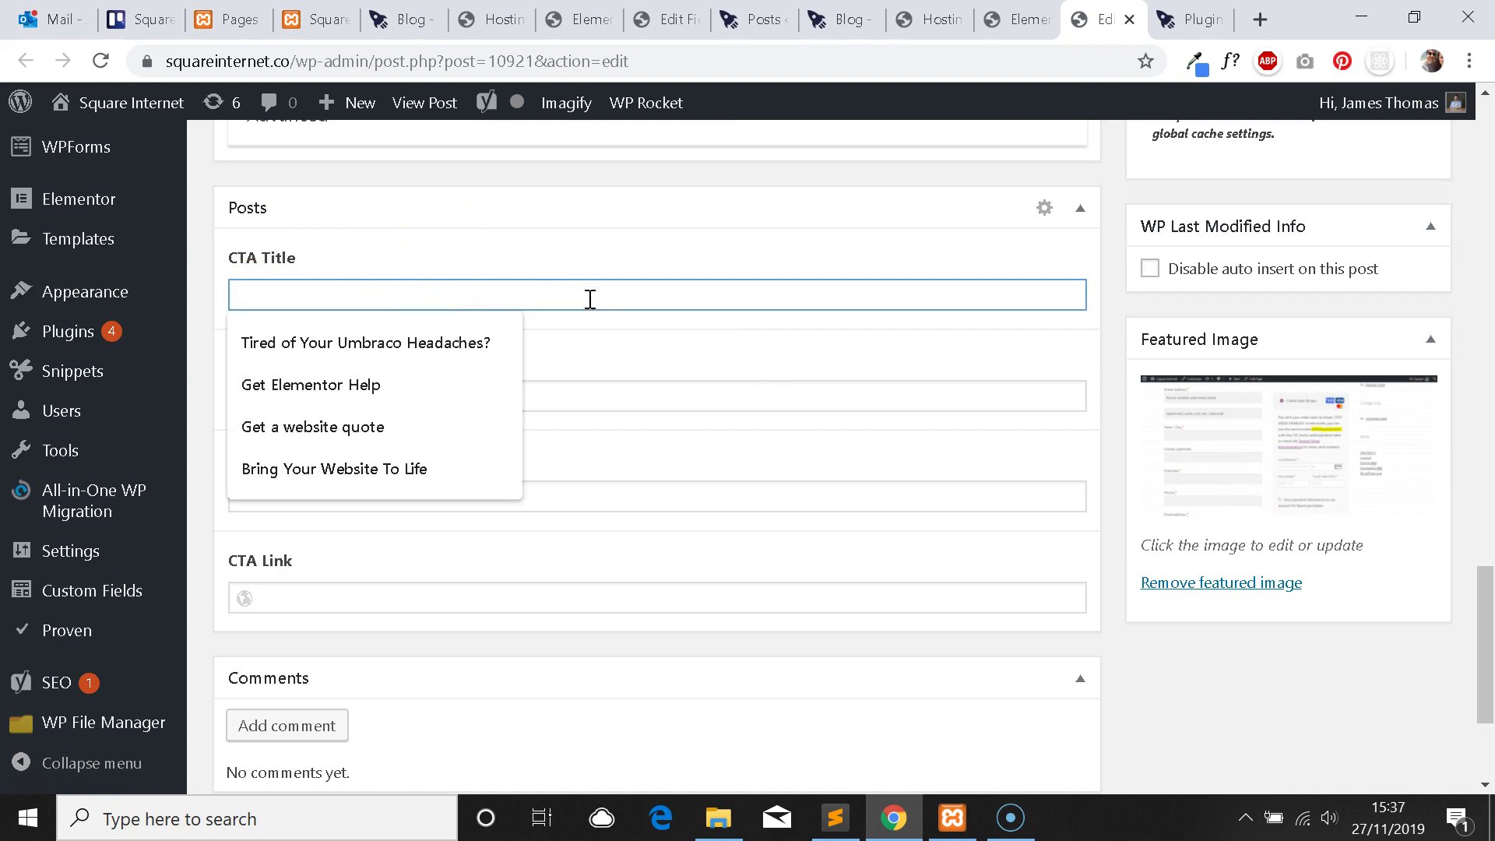
{"action": "scroll", "coordinate": [604, 281], "scroll_direction": "up", "scroll_amount": 20}
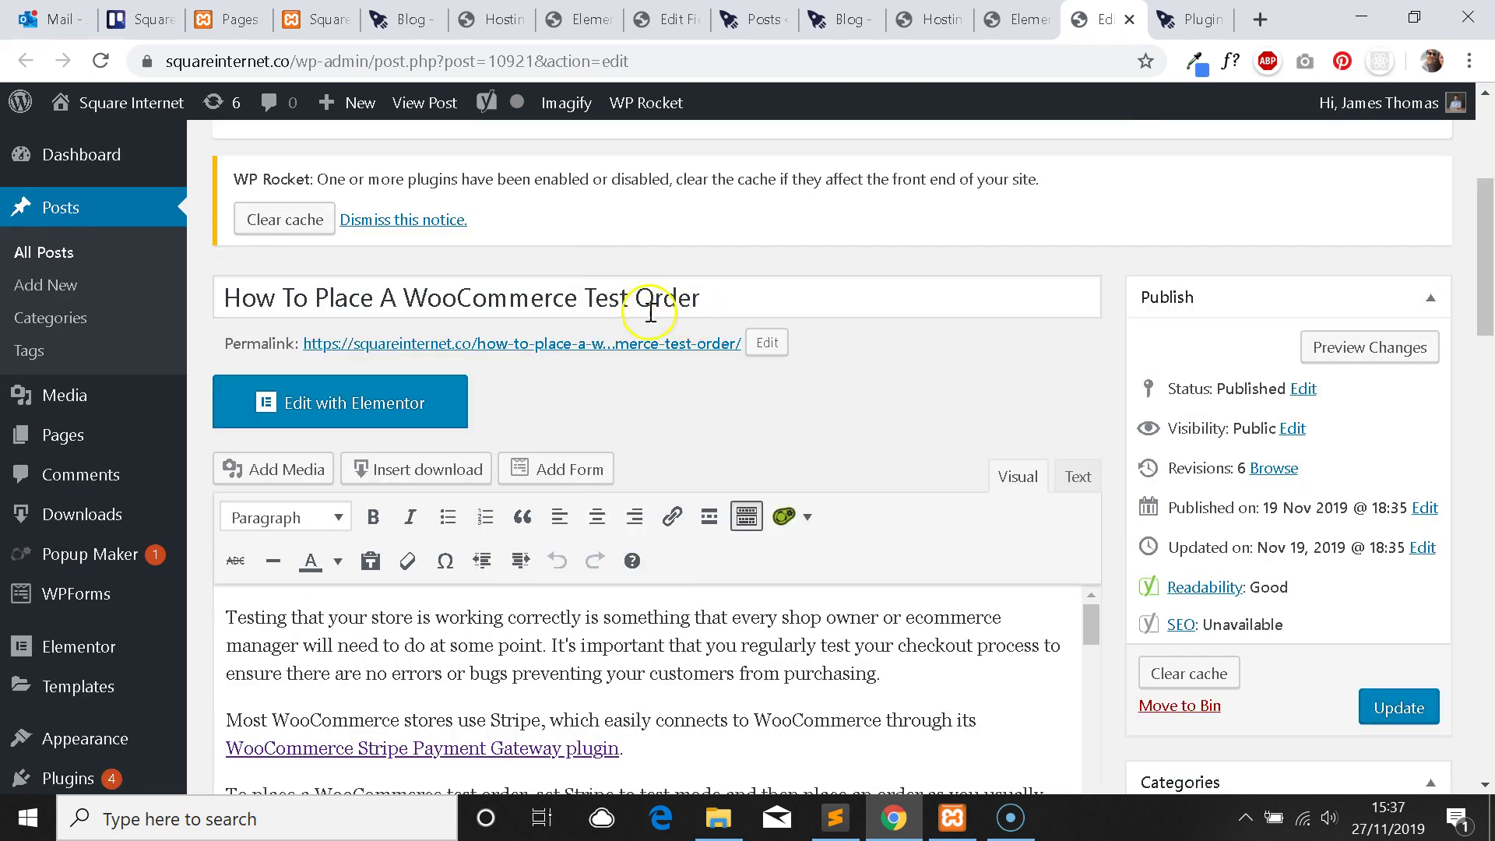
Open the post's permalink in a new tab and check its empty CTA area.
{"action": "right_click", "coordinate": [658, 343]}
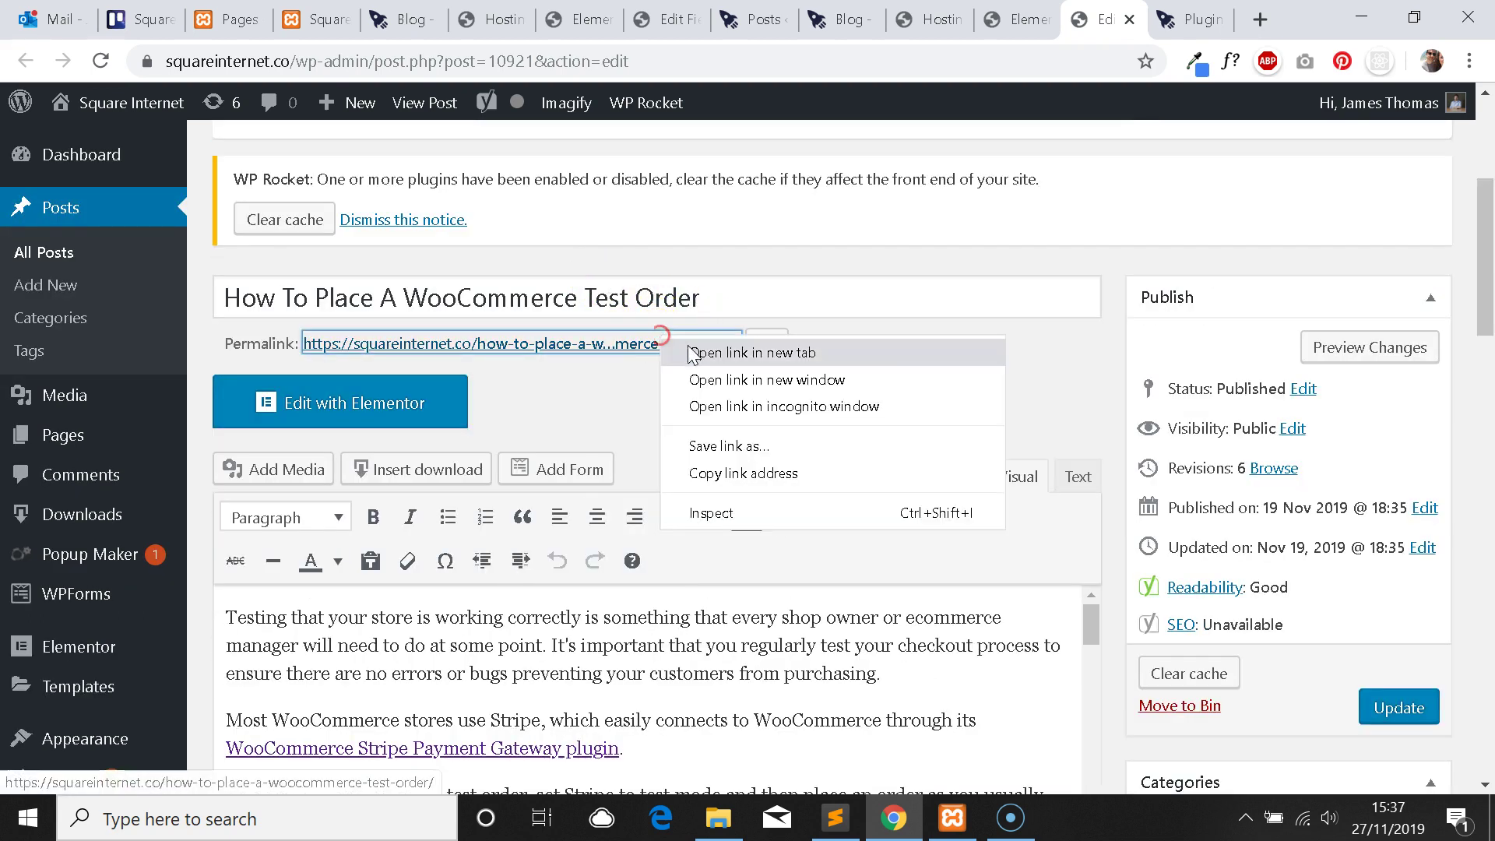
{"action": "left_click", "coordinate": [739, 344]}
{"action": "key", "text": "ctrl+Tab"}
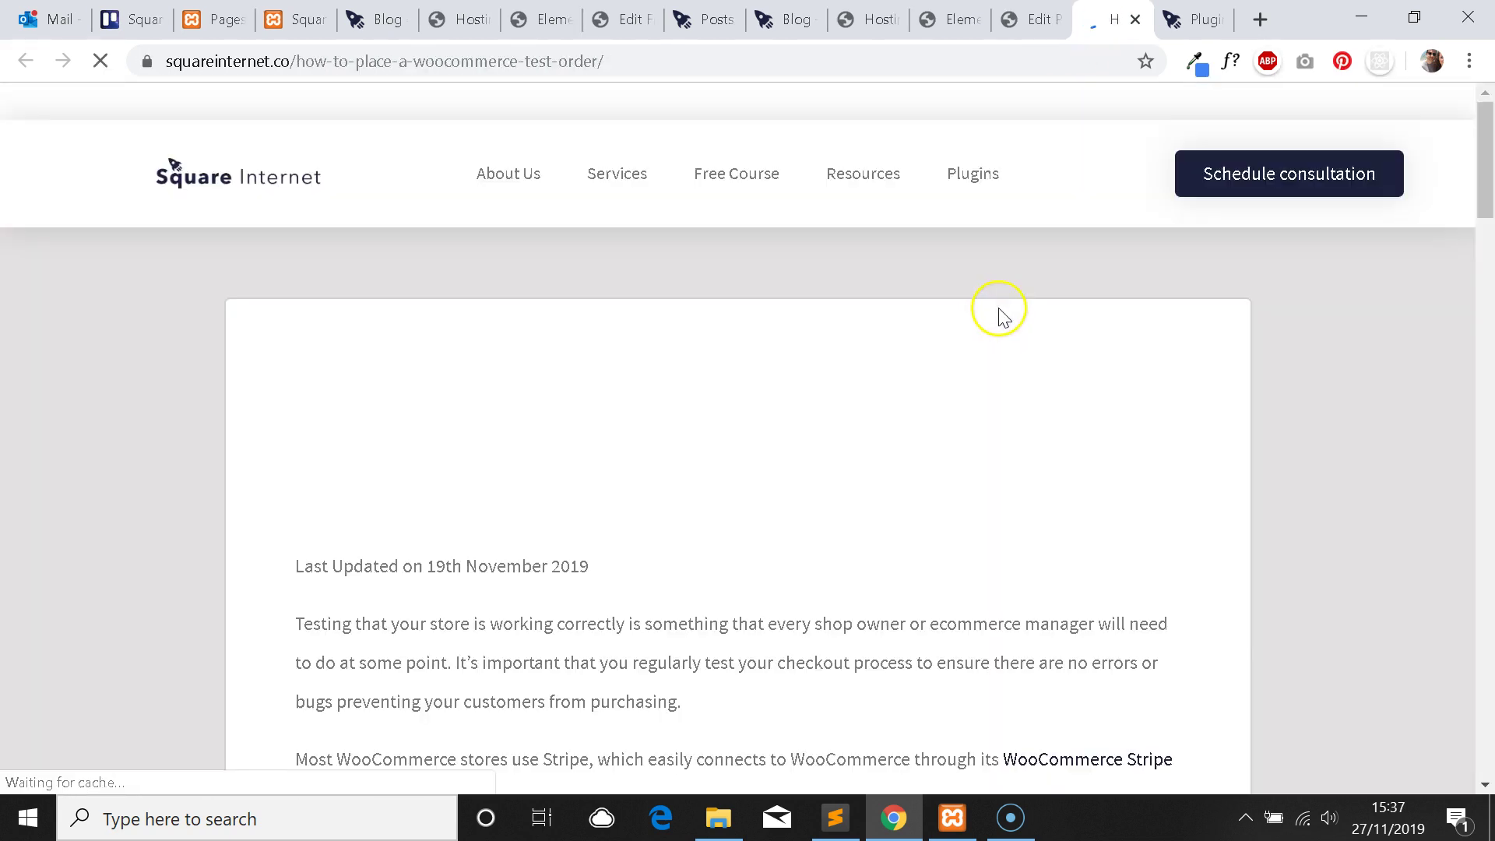
{"action": "scroll", "coordinate": [992, 331], "scroll_direction": "down", "scroll_amount": 10}
{"action": "left_click_drag", "start_coordinate": [1483, 343], "coordinate": [1456, 494]}
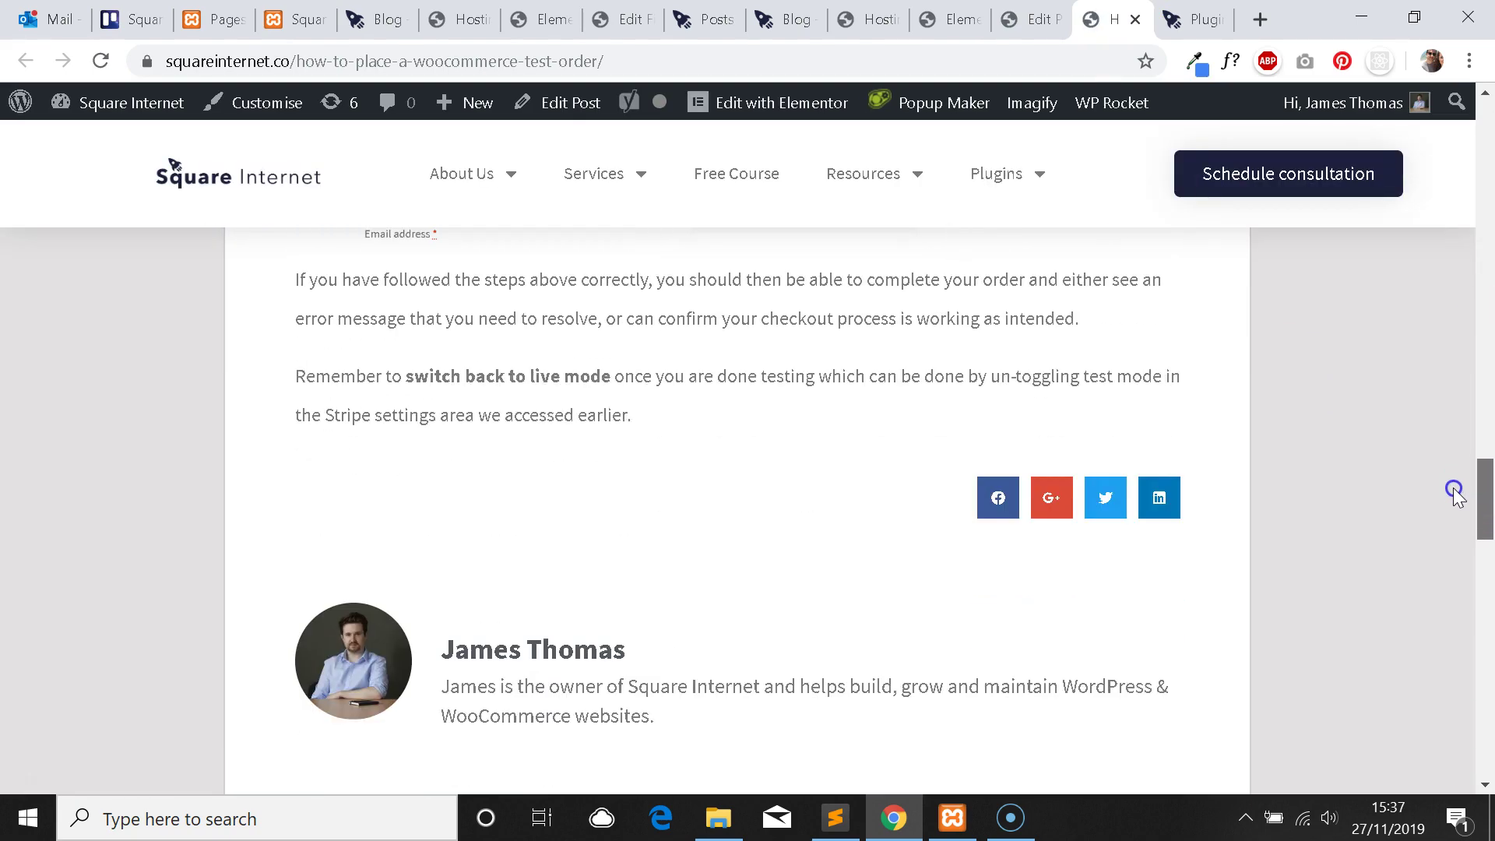
Compare the live post with the editor, ending on the empty CTA fields.
{"action": "left_click", "coordinate": [1033, 23]}
{"action": "scroll", "coordinate": [761, 291], "scroll_direction": "down", "scroll_amount": 10}
{"action": "scroll", "coordinate": [913, 428], "scroll_direction": "down", "scroll_amount": 5}
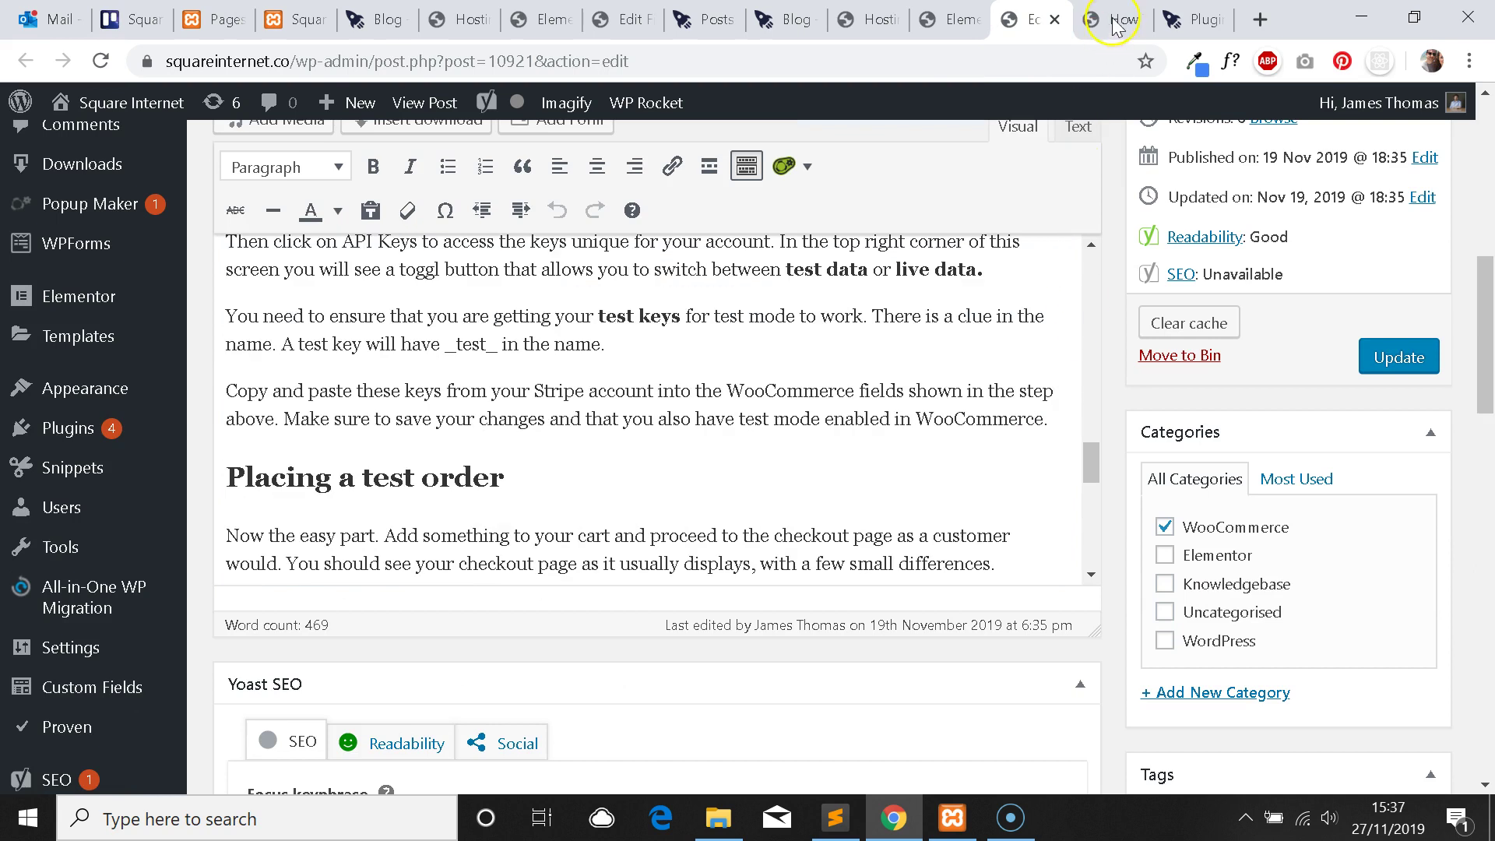
{"action": "left_click", "coordinate": [1112, 20]}
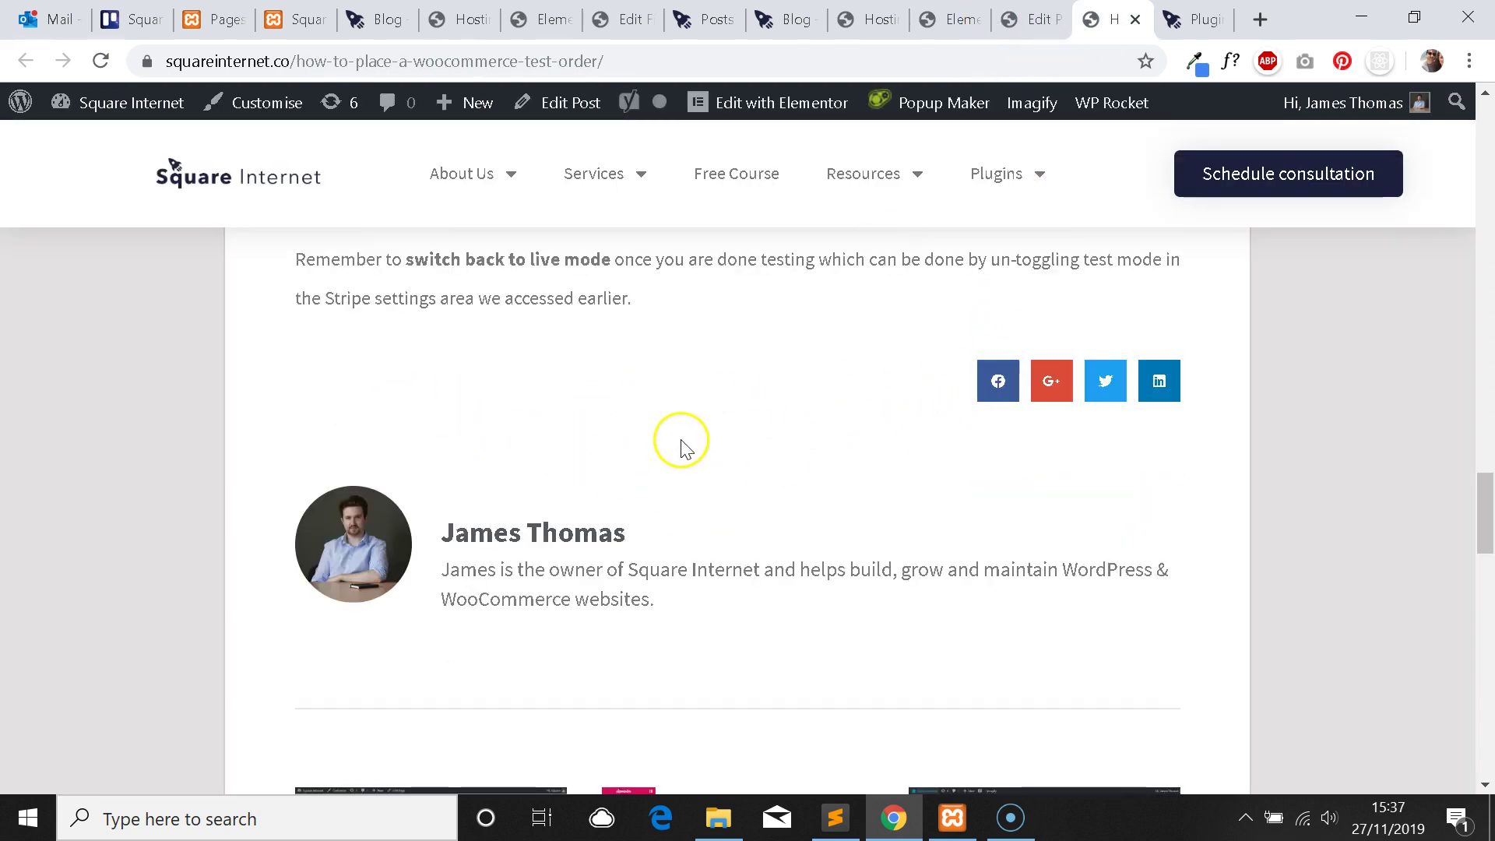
{"action": "left_click", "coordinate": [1032, 20]}
{"action": "scroll", "coordinate": [875, 300], "scroll_direction": "down", "scroll_amount": 15}
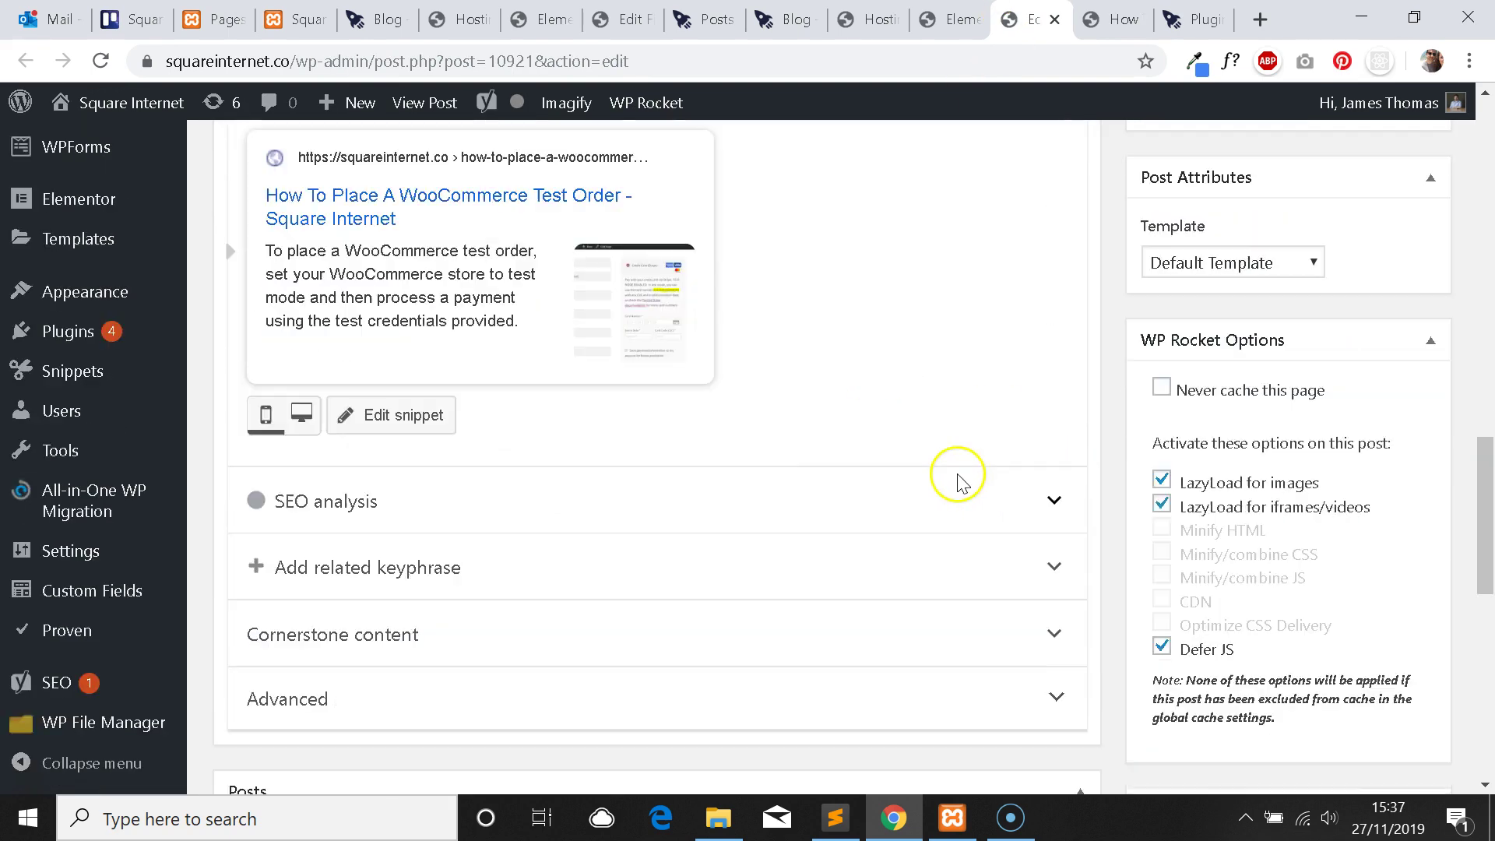
{"action": "scroll", "coordinate": [571, 468], "scroll_direction": "down", "scroll_amount": 3}
{"action": "scroll", "coordinate": [373, 284], "scroll_direction": "up", "scroll_amount": 2}
Enter CTA values: Dummy Title, Dummy description, I am button, and the schedule-consultation link.
{"action": "left_click", "coordinate": [358, 294]}
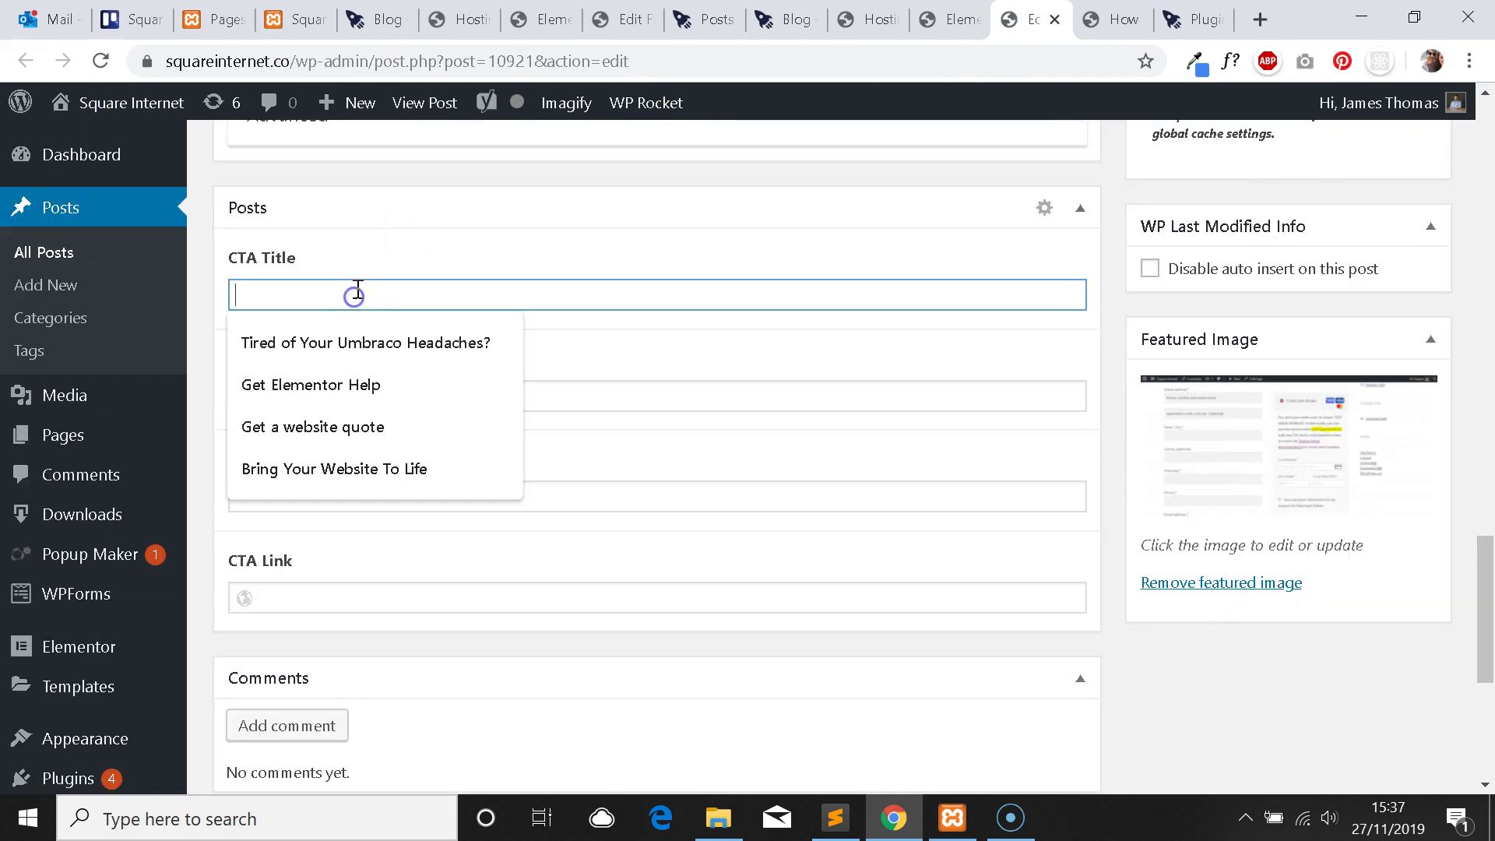
{"action": "type", "text": "Dummy Title"}
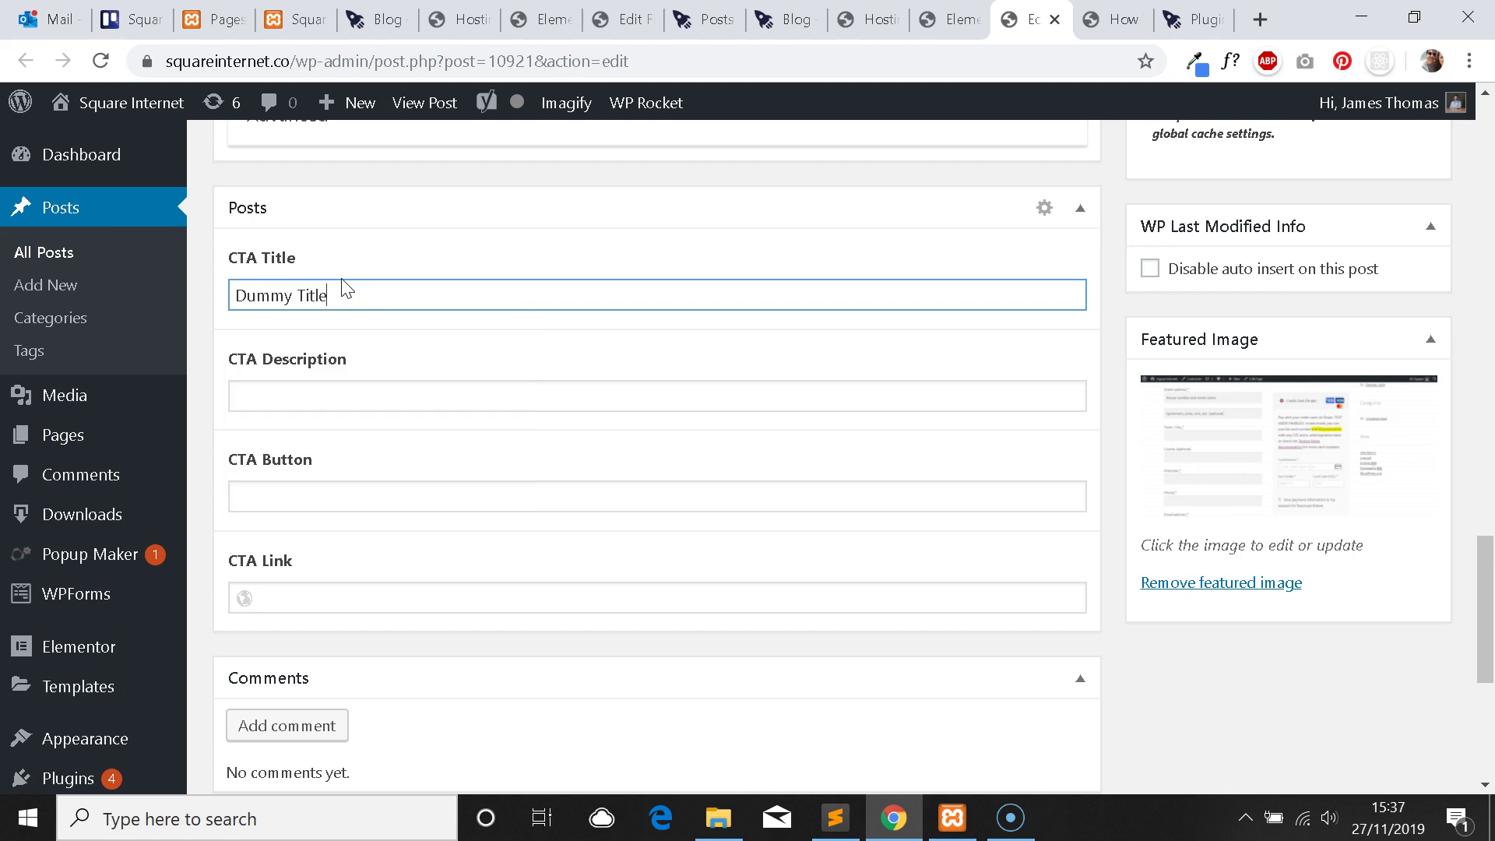
{"action": "key", "text": "Tab"}
{"action": "type", "text": "D"}
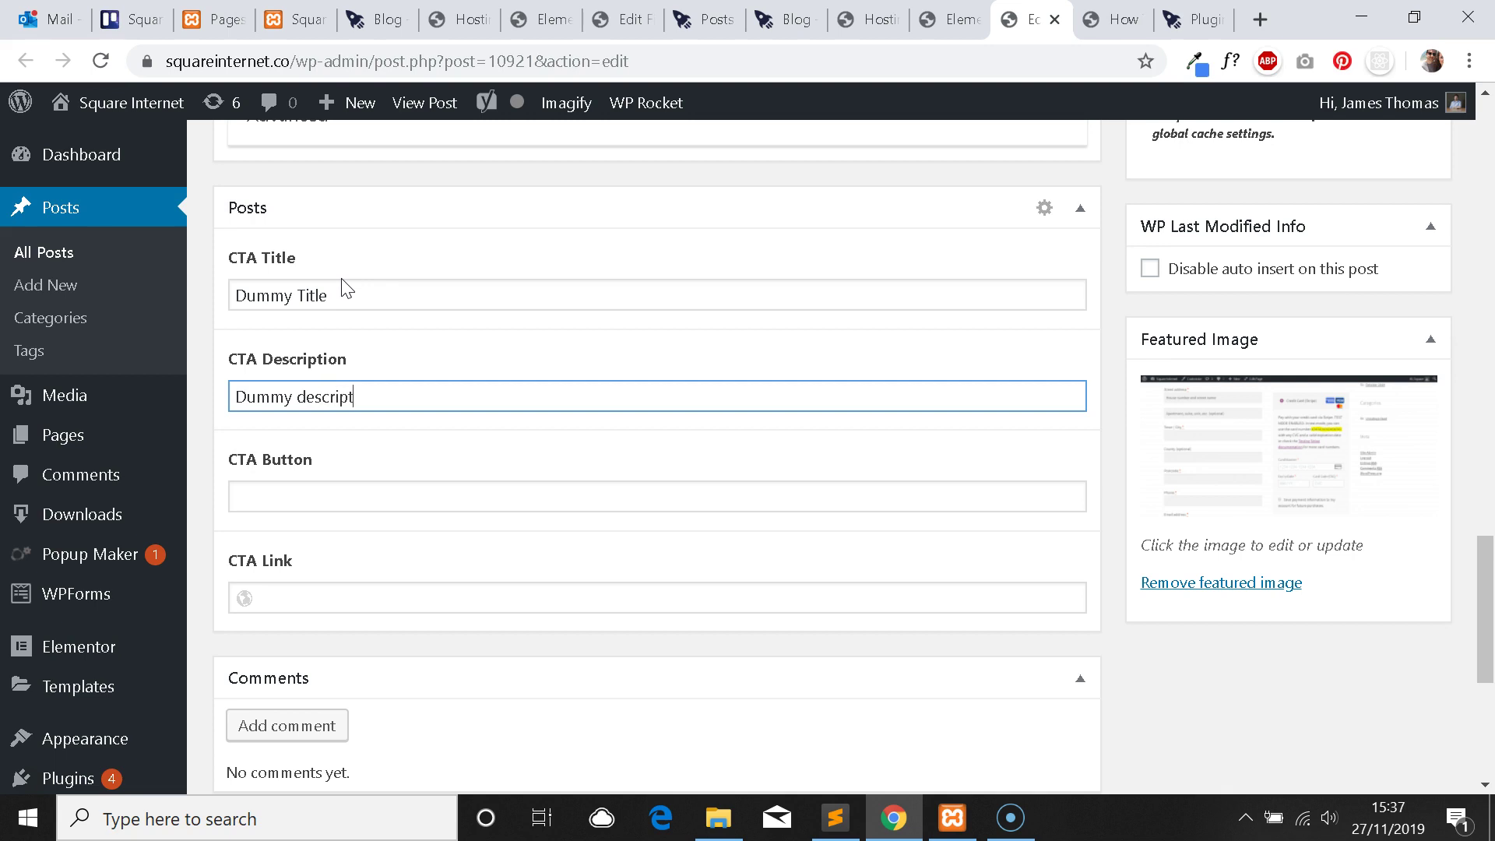
{"action": "key", "text": "Tab"}
{"action": "type", "text": "I am button"}
{"action": "key", "text": "Tab"}
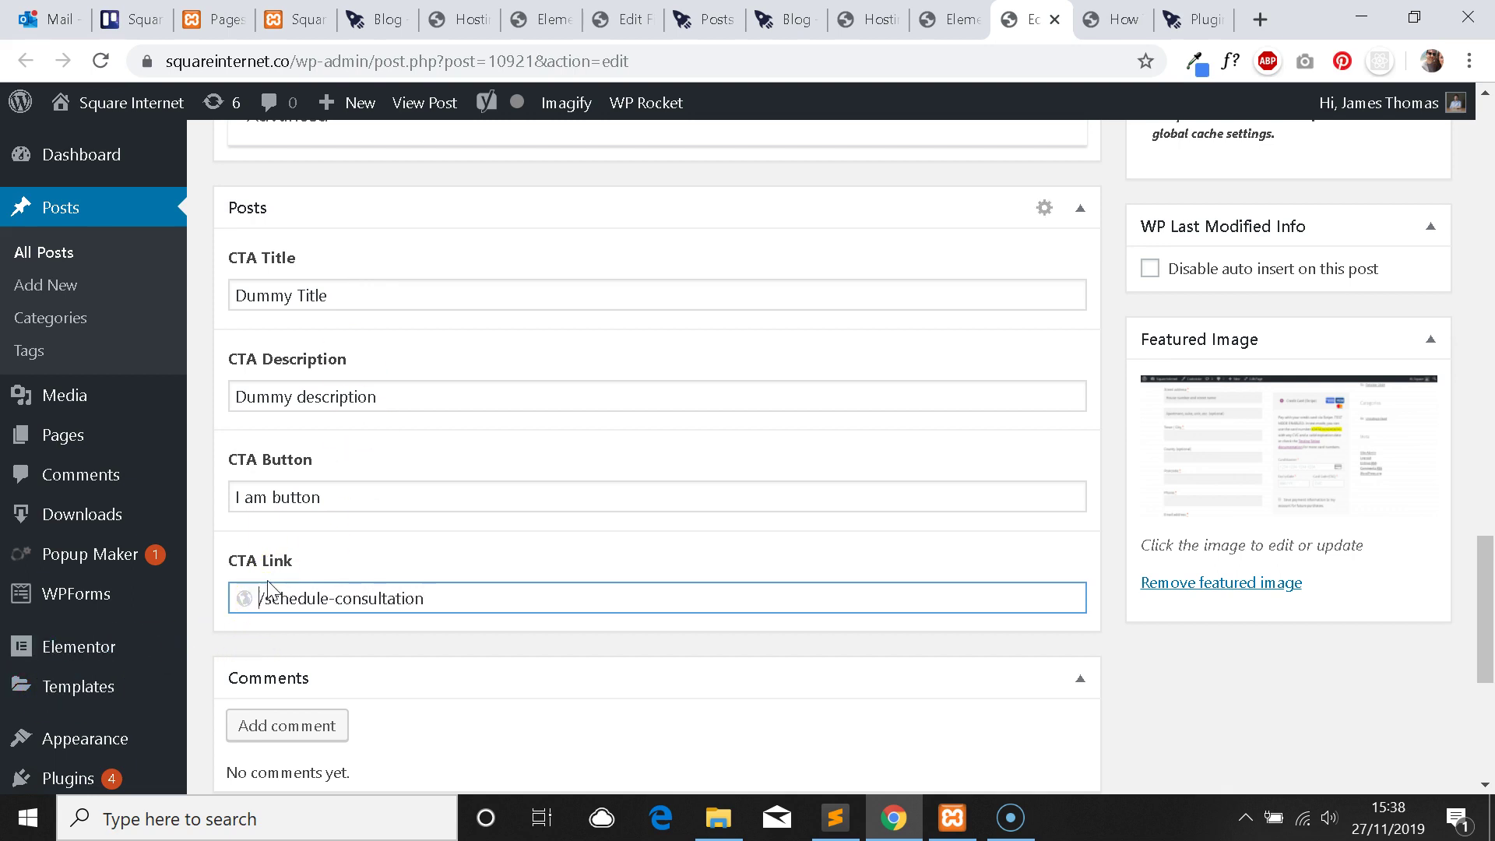
{"action": "type", "text": "://"}
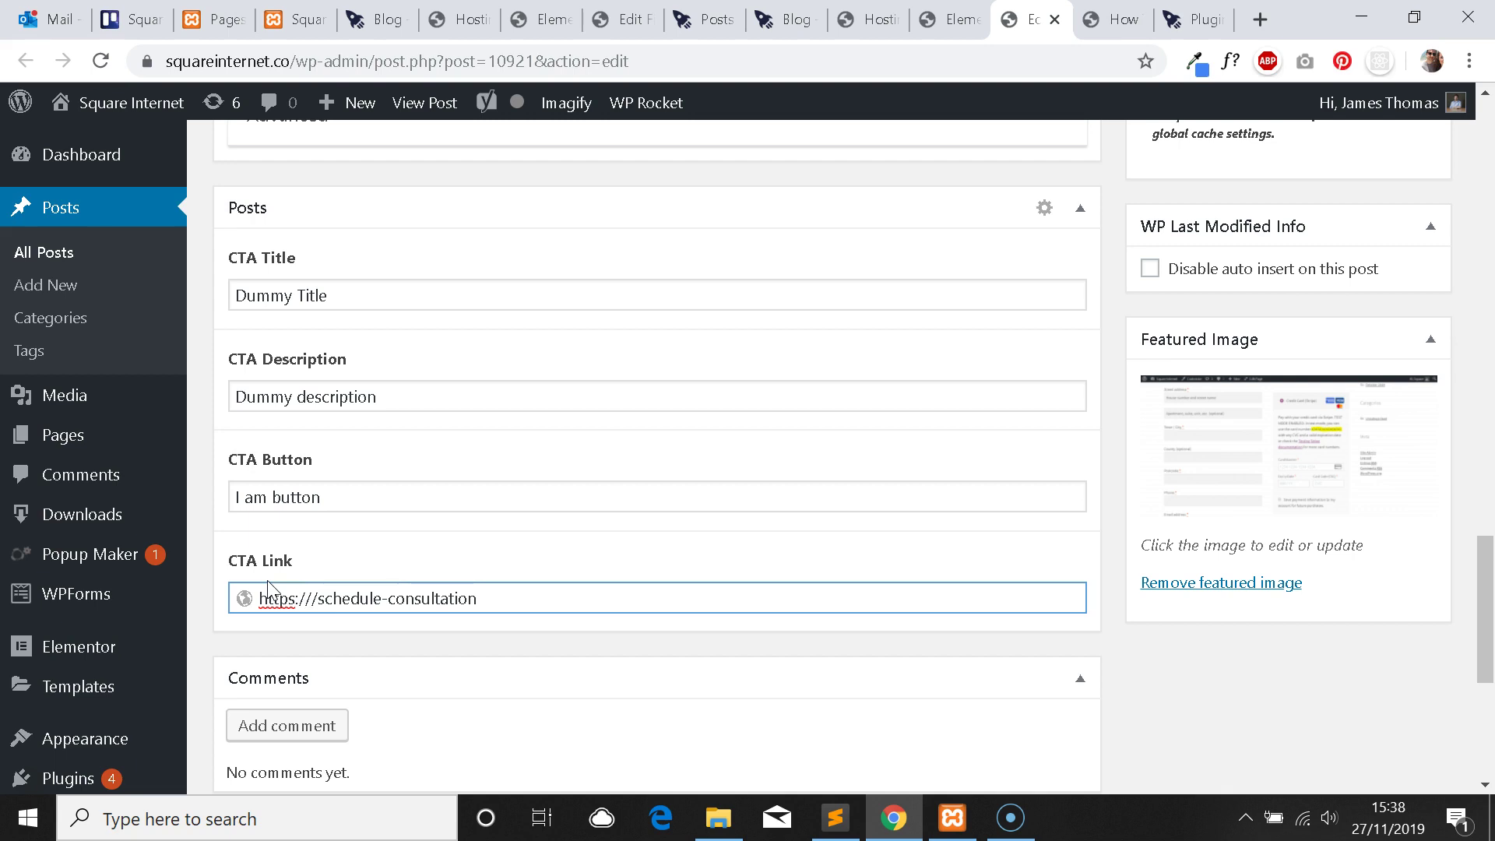
{"action": "type", "text": "squareinternet.co"}
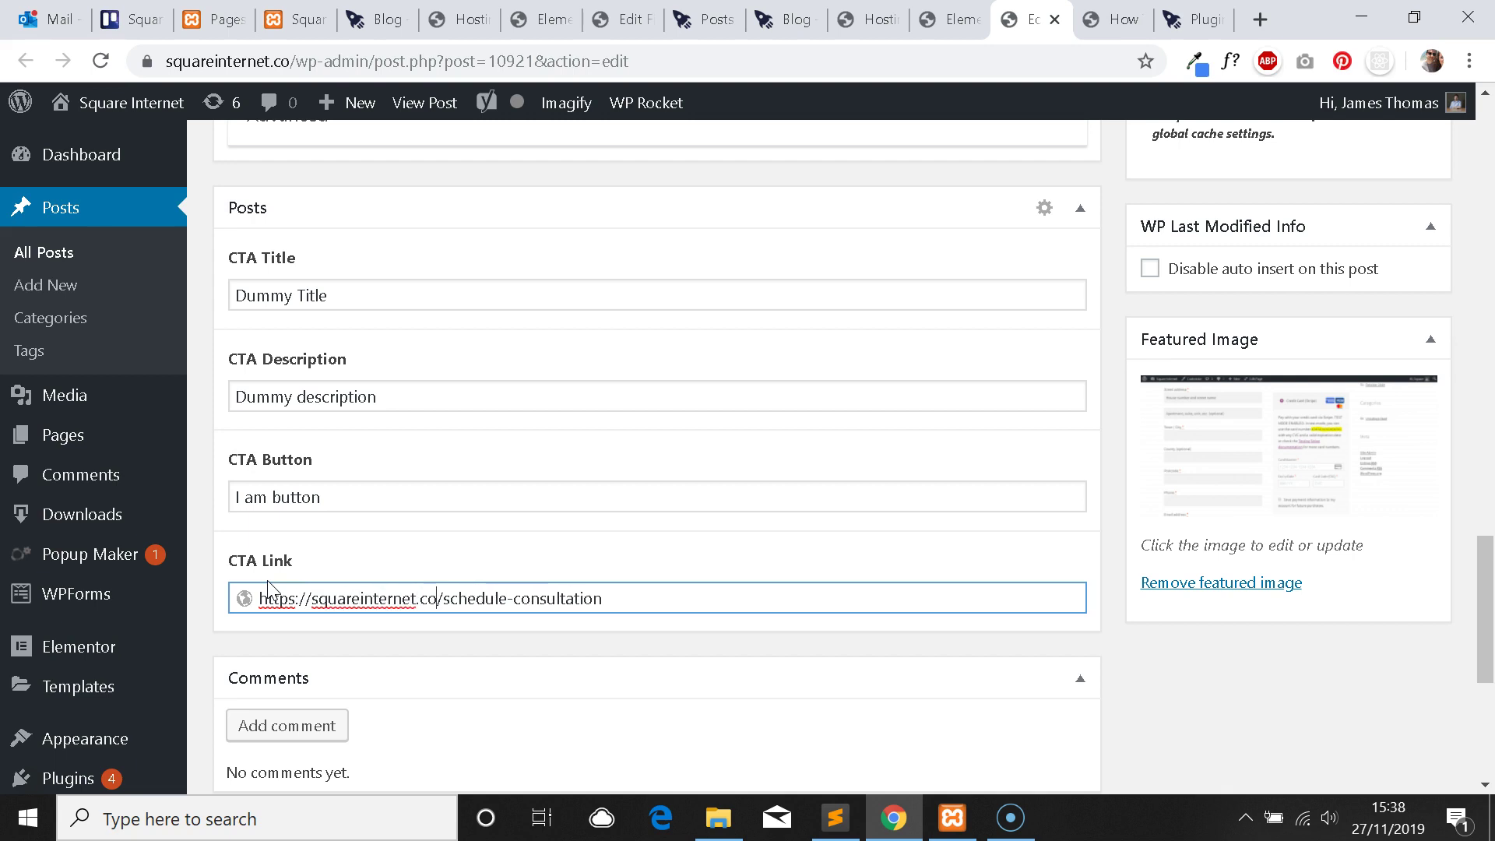
Update the post with the new CTA values and return to the live post.
{"action": "left_click", "coordinate": [1290, 678]}
{"action": "scroll", "coordinate": [1290, 678], "scroll_direction": "up", "scroll_amount": 12}
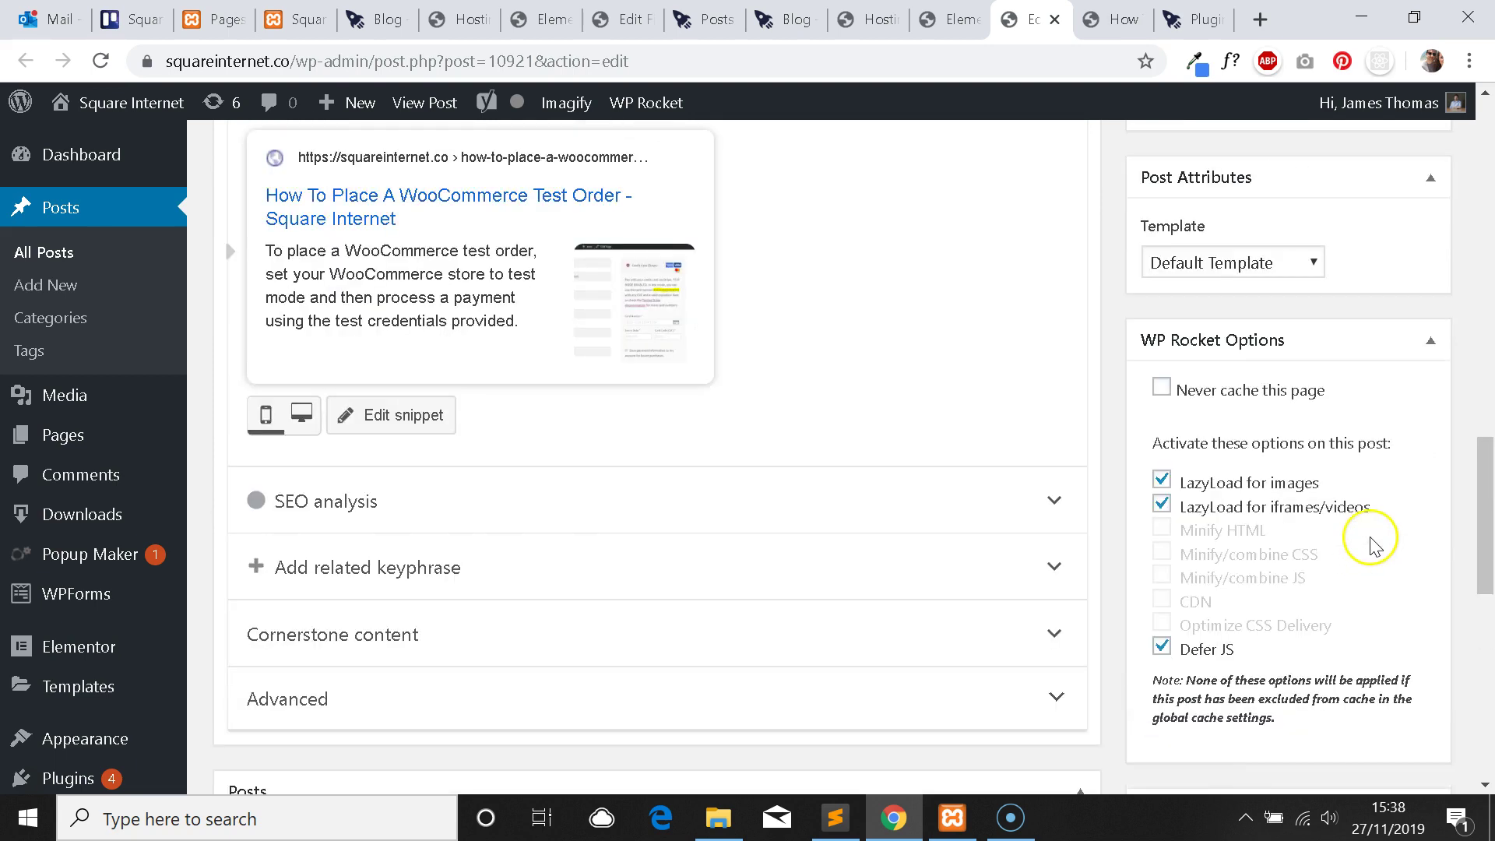
{"action": "scroll", "coordinate": [1398, 492], "scroll_direction": "up", "scroll_amount": 5}
{"action": "left_click", "coordinate": [1391, 471]}
{"action": "left_click", "coordinate": [1113, 19]}
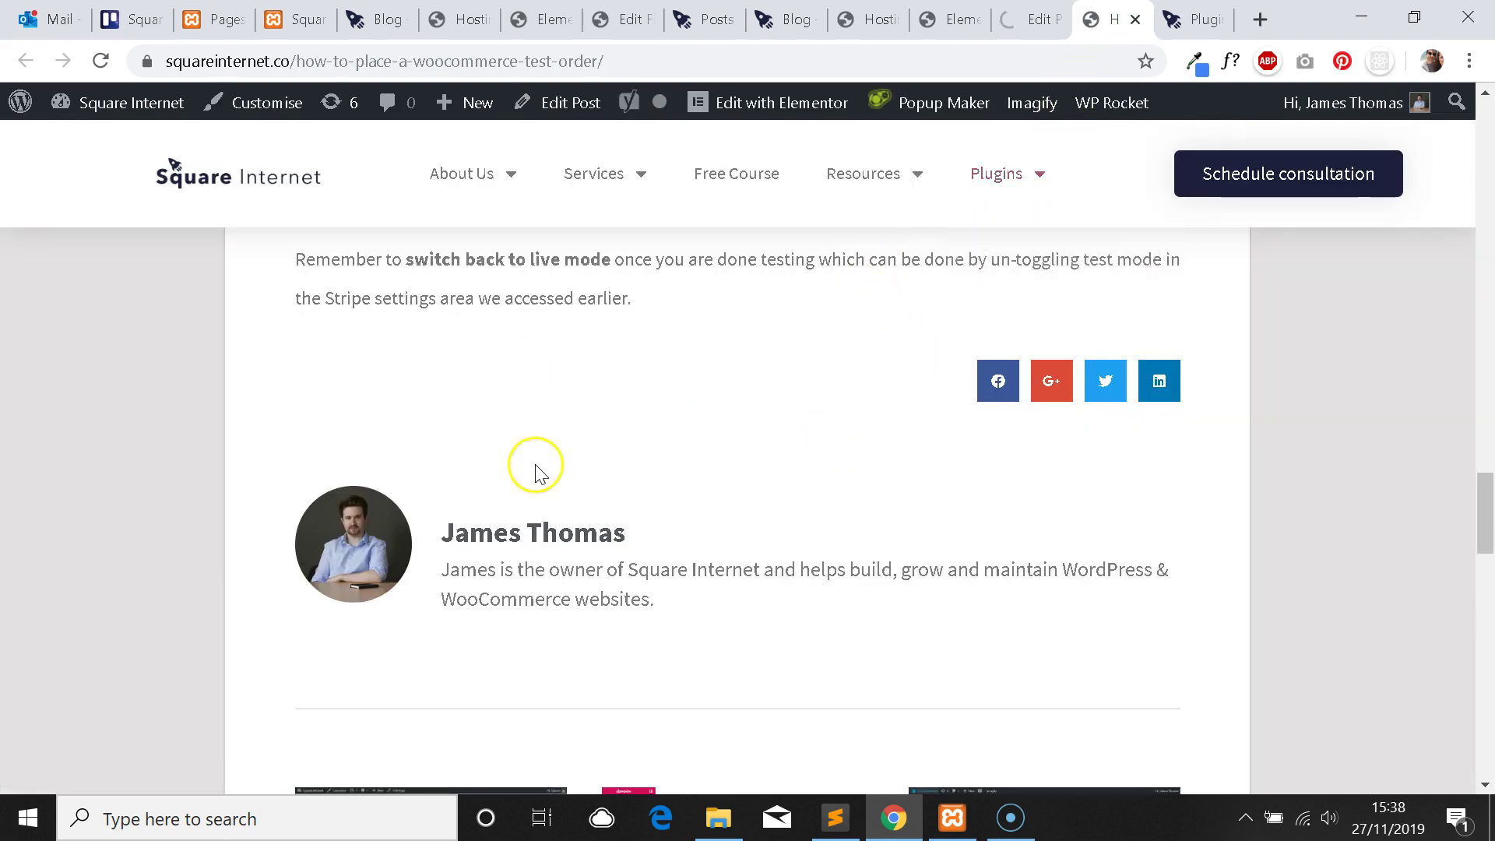
Reload the live post and confirm the I am button links to schedule-consultation.
{"action": "left_click", "coordinate": [100, 60]}
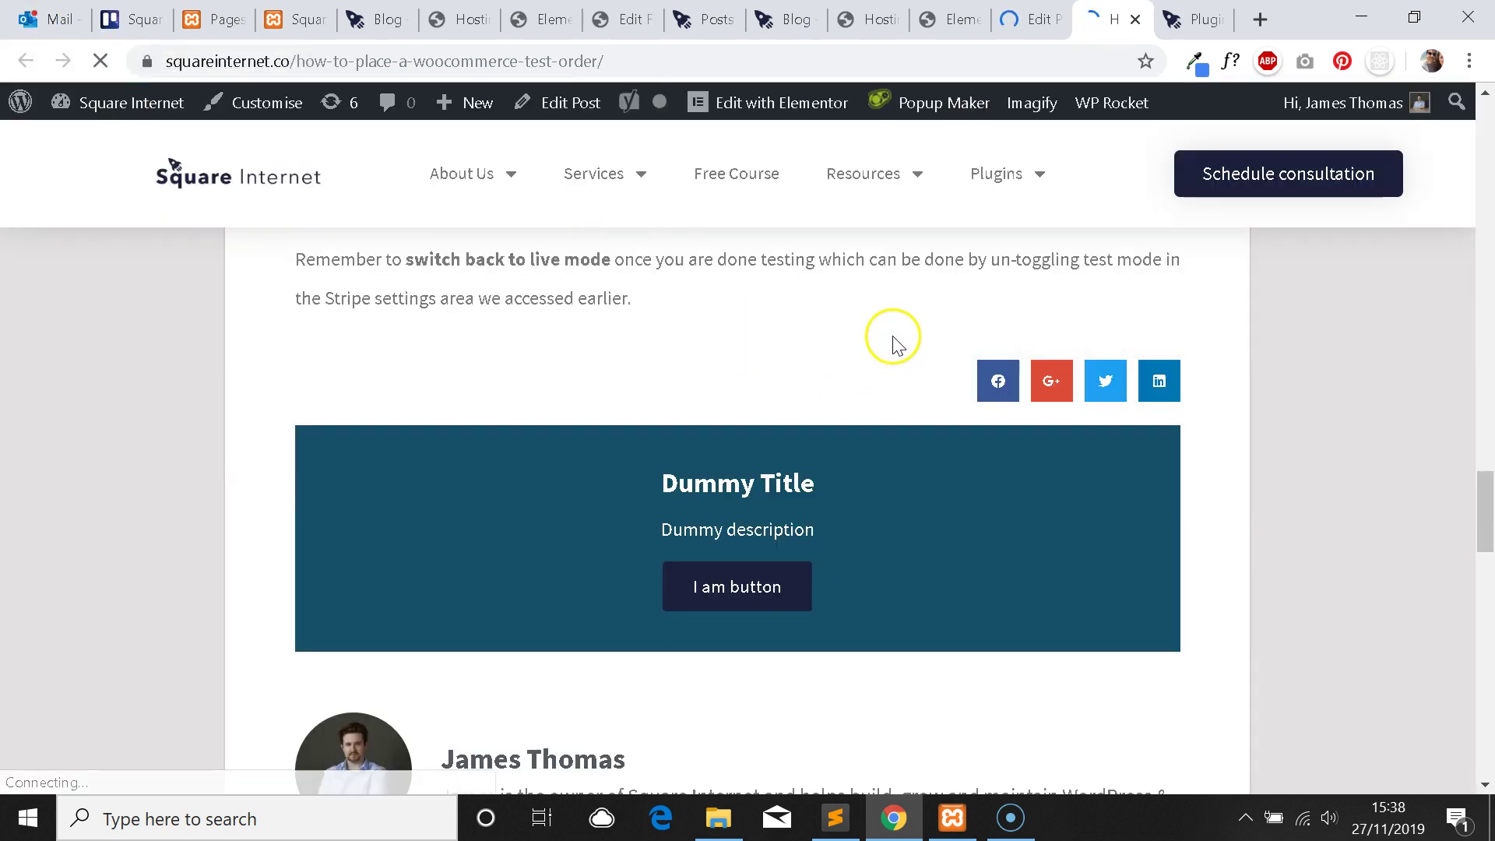
{"action": "left_click_drag", "start_coordinate": [819, 459], "coordinate": [769, 583]}
{"action": "right_click", "coordinate": [773, 585]}
{"action": "left_click", "coordinate": [825, 602]}
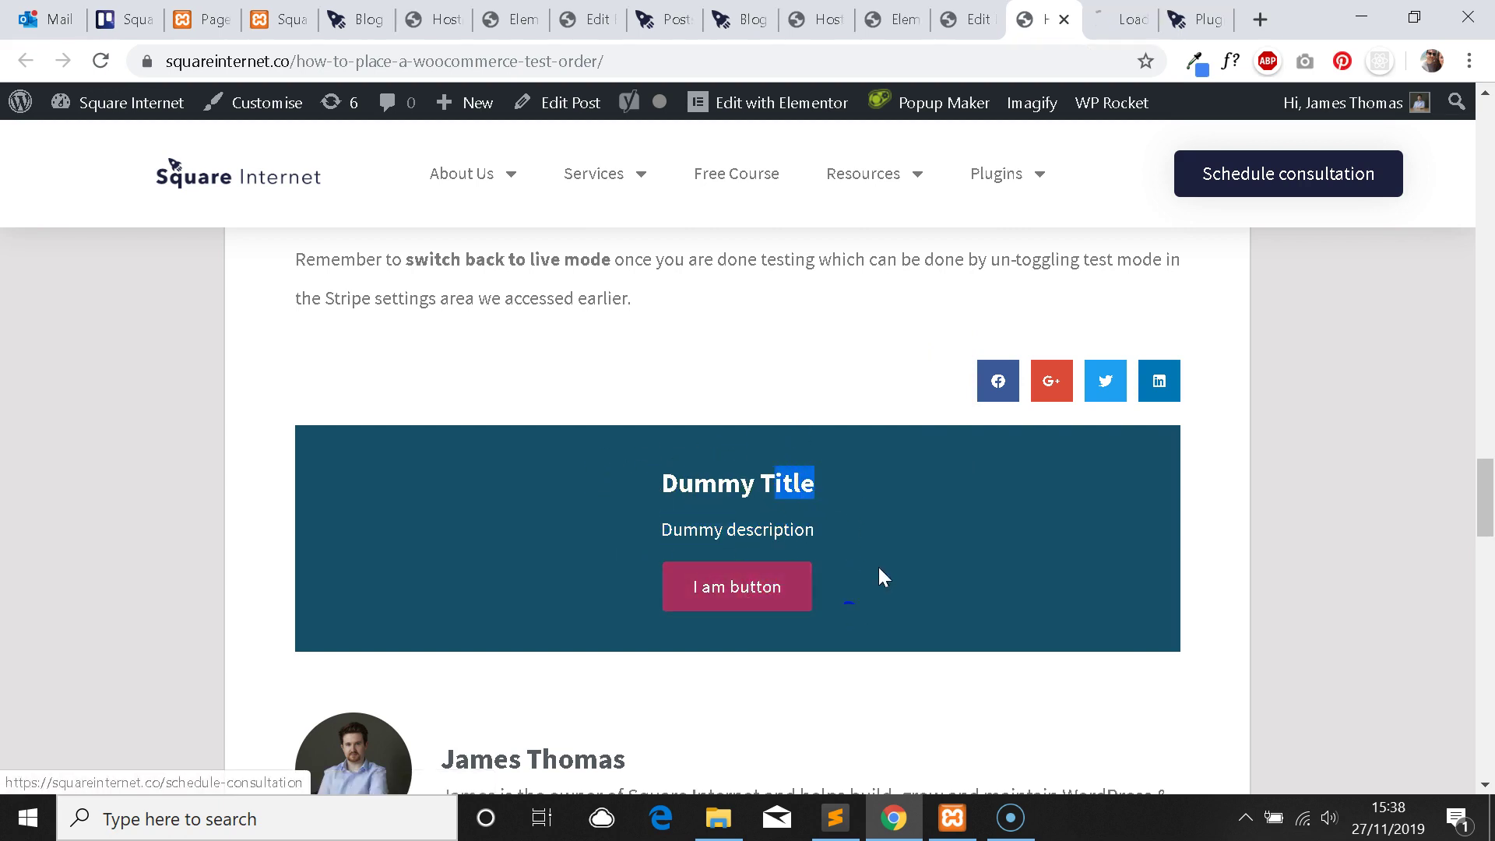
{"action": "left_click", "coordinate": [1122, 14]}
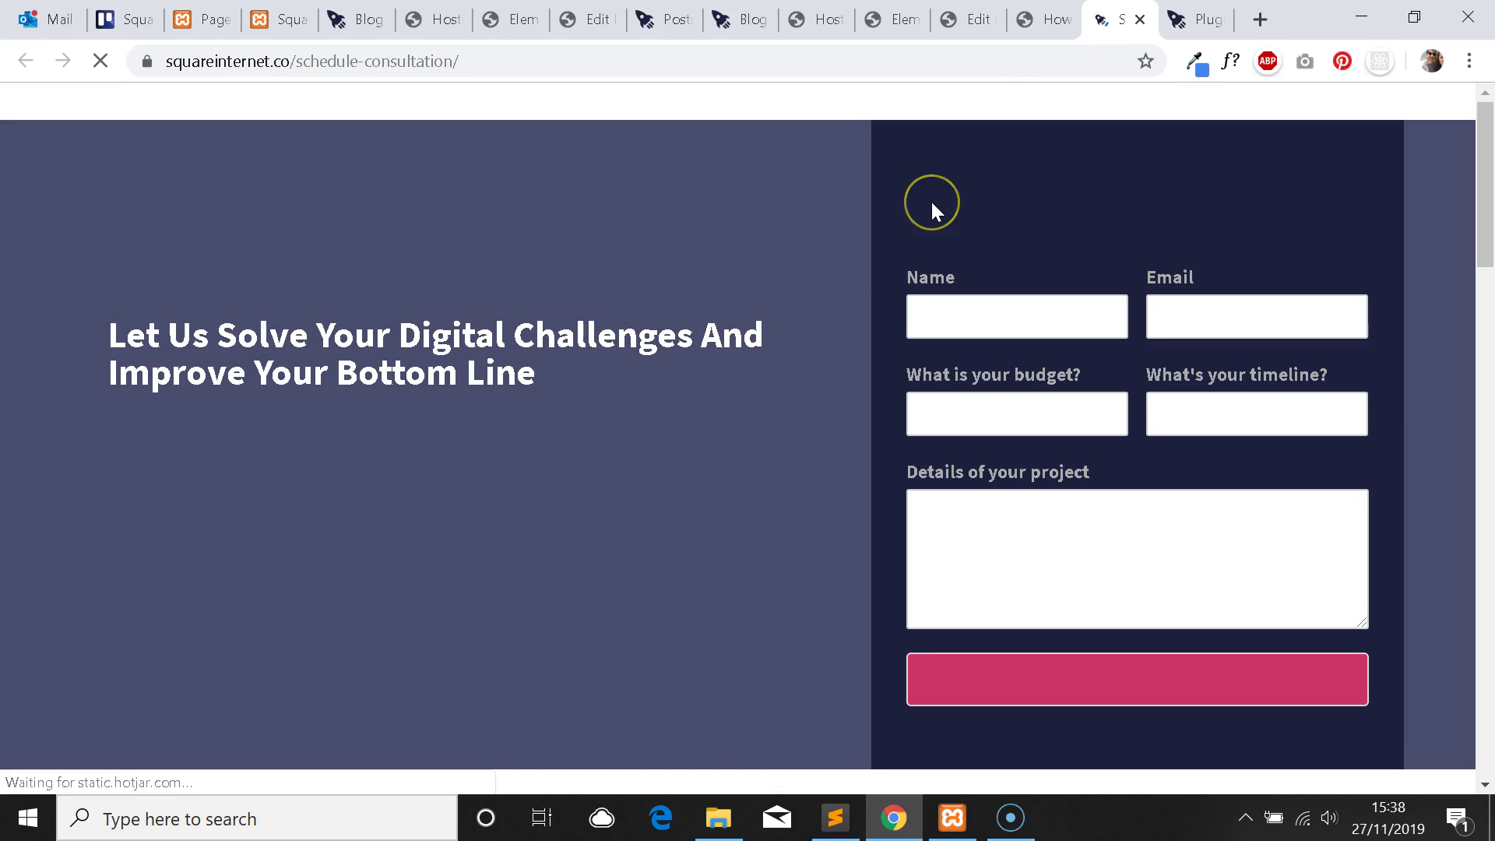
{"action": "key", "text": "ctrl+shift+Tab"}
Scroll the live post to review the rendered Dummy Title CTA block.
{"action": "scroll", "coordinate": [894, 361], "scroll_direction": "down", "scroll_amount": 4}
{"action": "scroll", "coordinate": [918, 379], "scroll_direction": "up", "scroll_amount": 4}
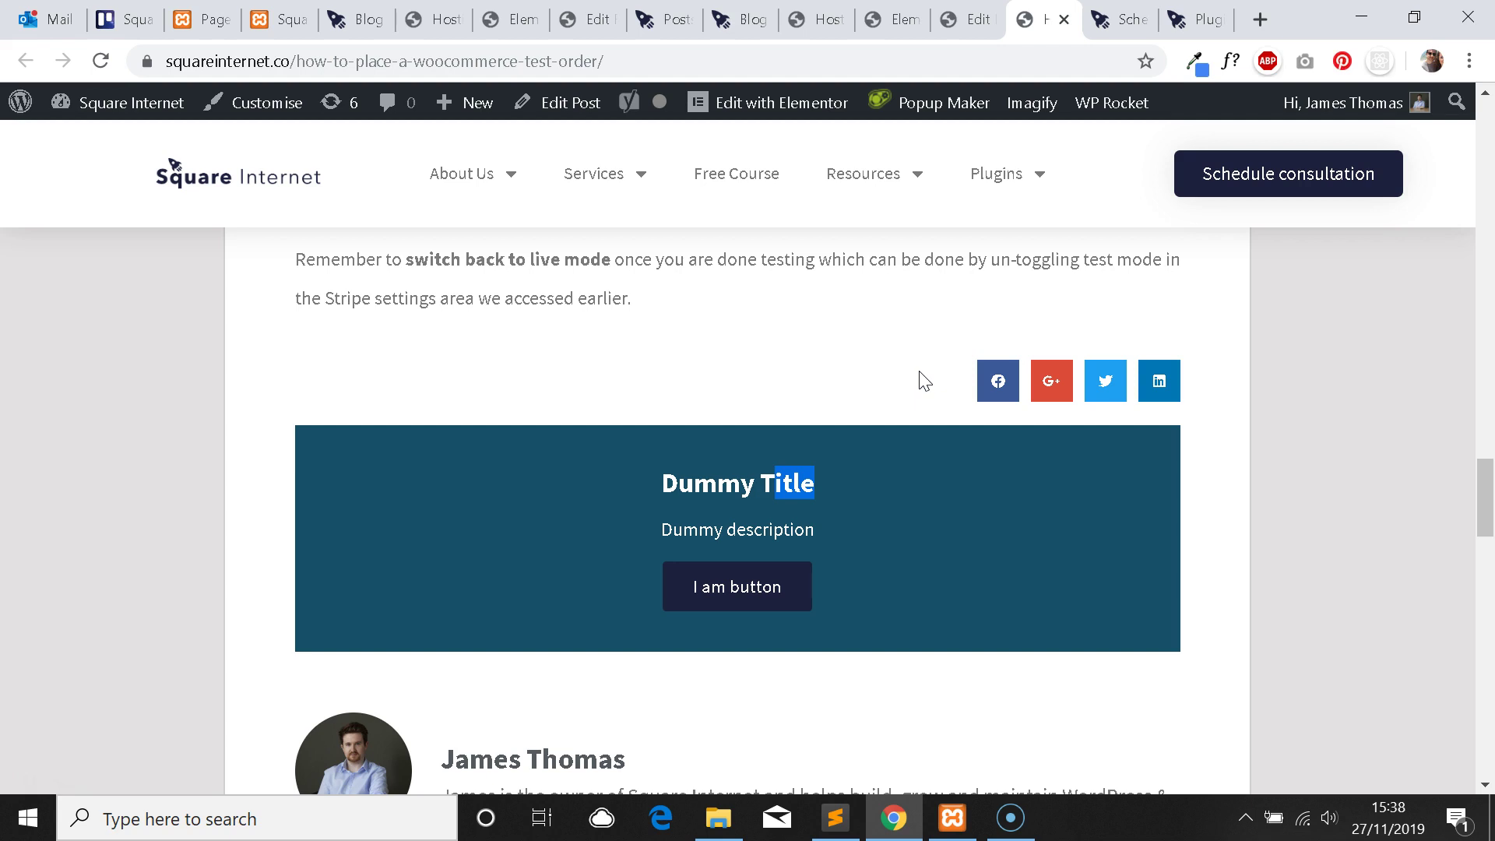
{"action": "scroll", "coordinate": [973, 366], "scroll_direction": "down", "scroll_amount": 12}
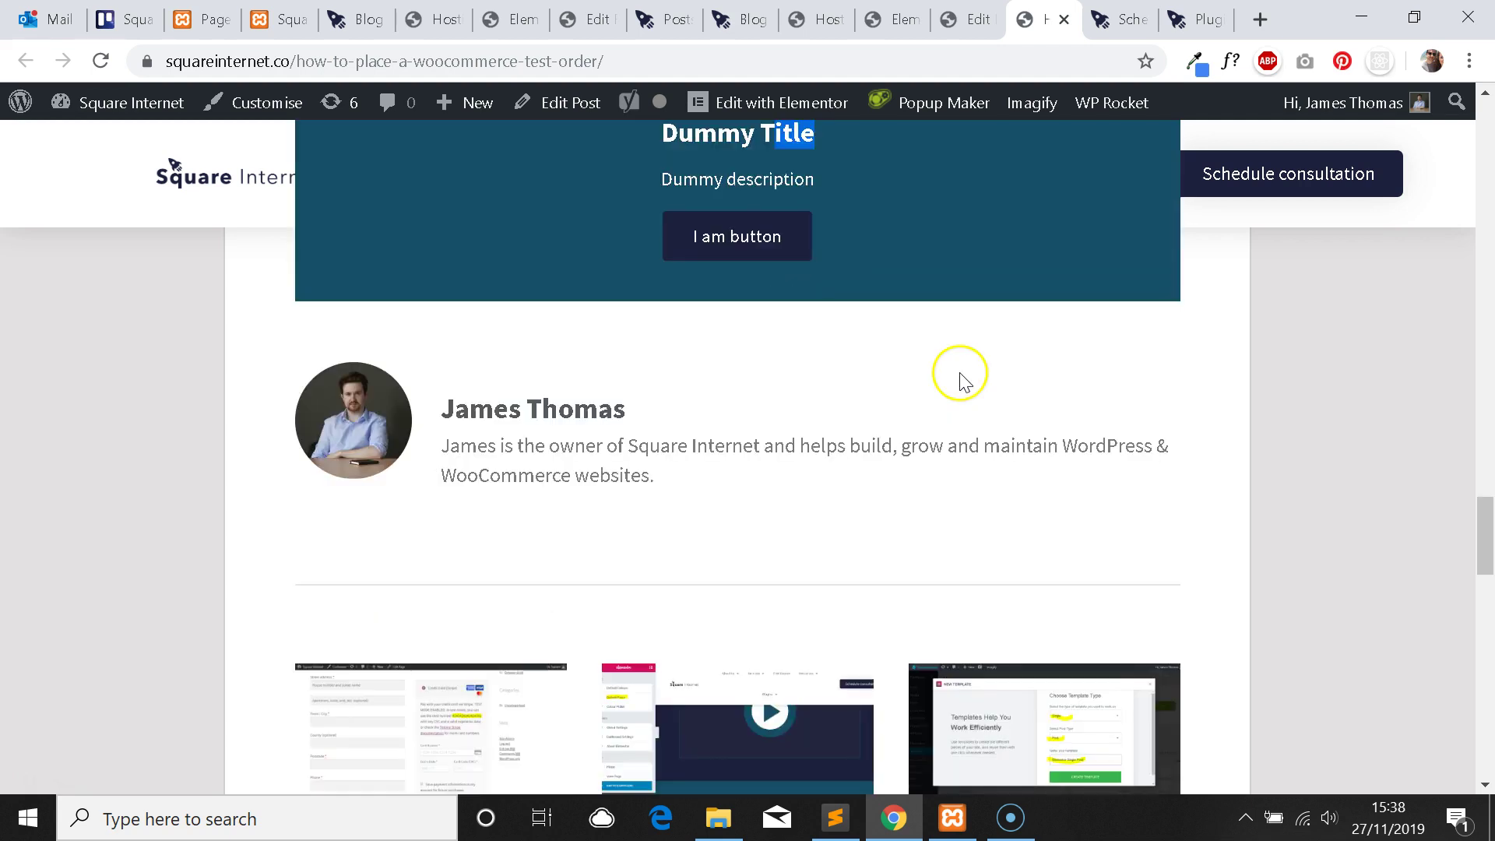
{"action": "scroll", "coordinate": [958, 398], "scroll_direction": "down", "scroll_amount": 10}
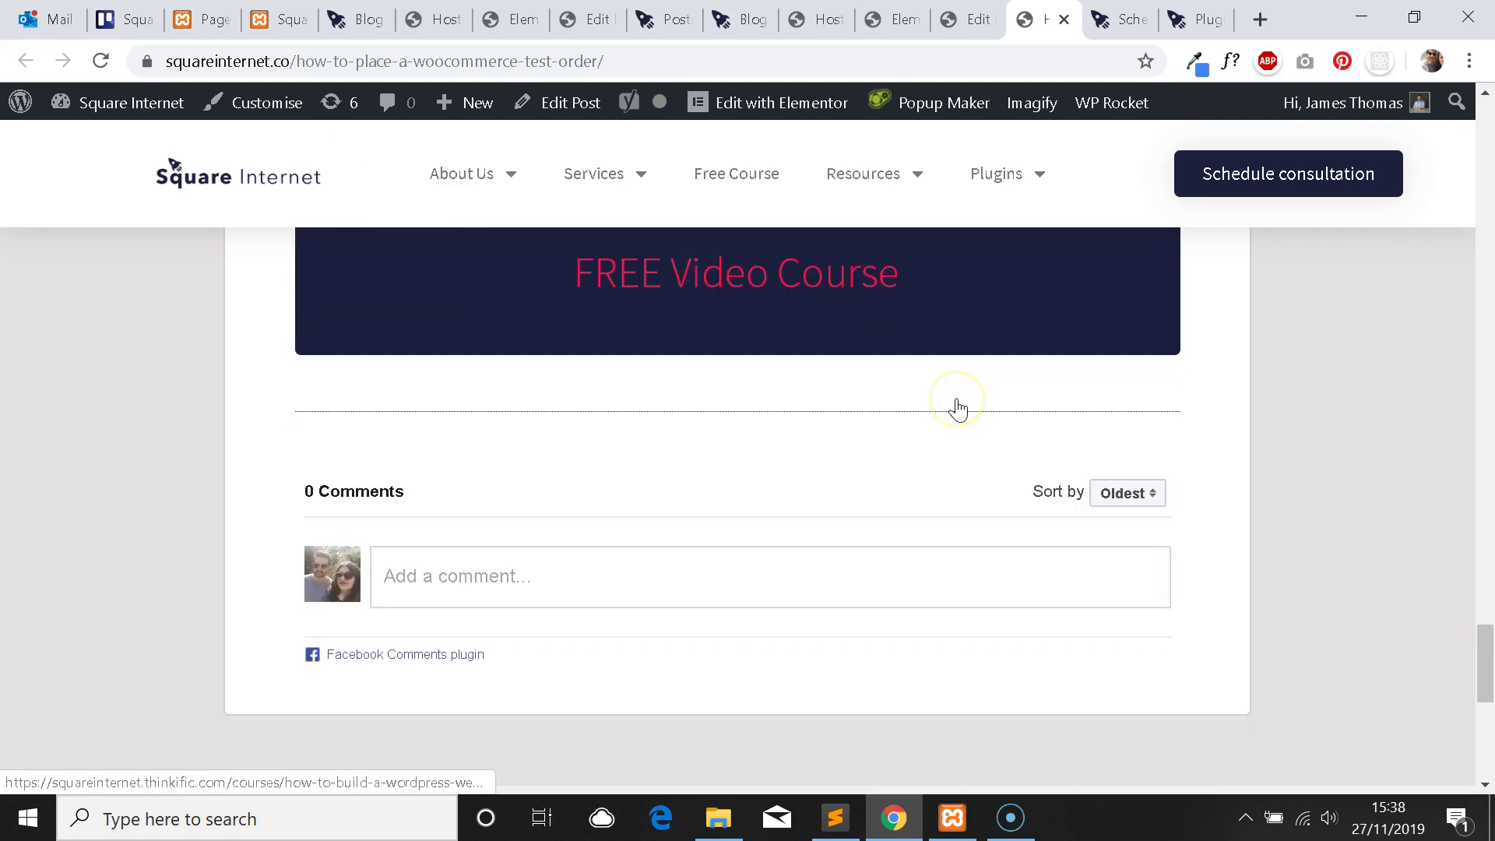
{"action": "scroll", "coordinate": [958, 405], "scroll_direction": "up", "scroll_amount": 10}
{"action": "scroll", "coordinate": [954, 428], "scroll_direction": "up", "scroll_amount": 11}
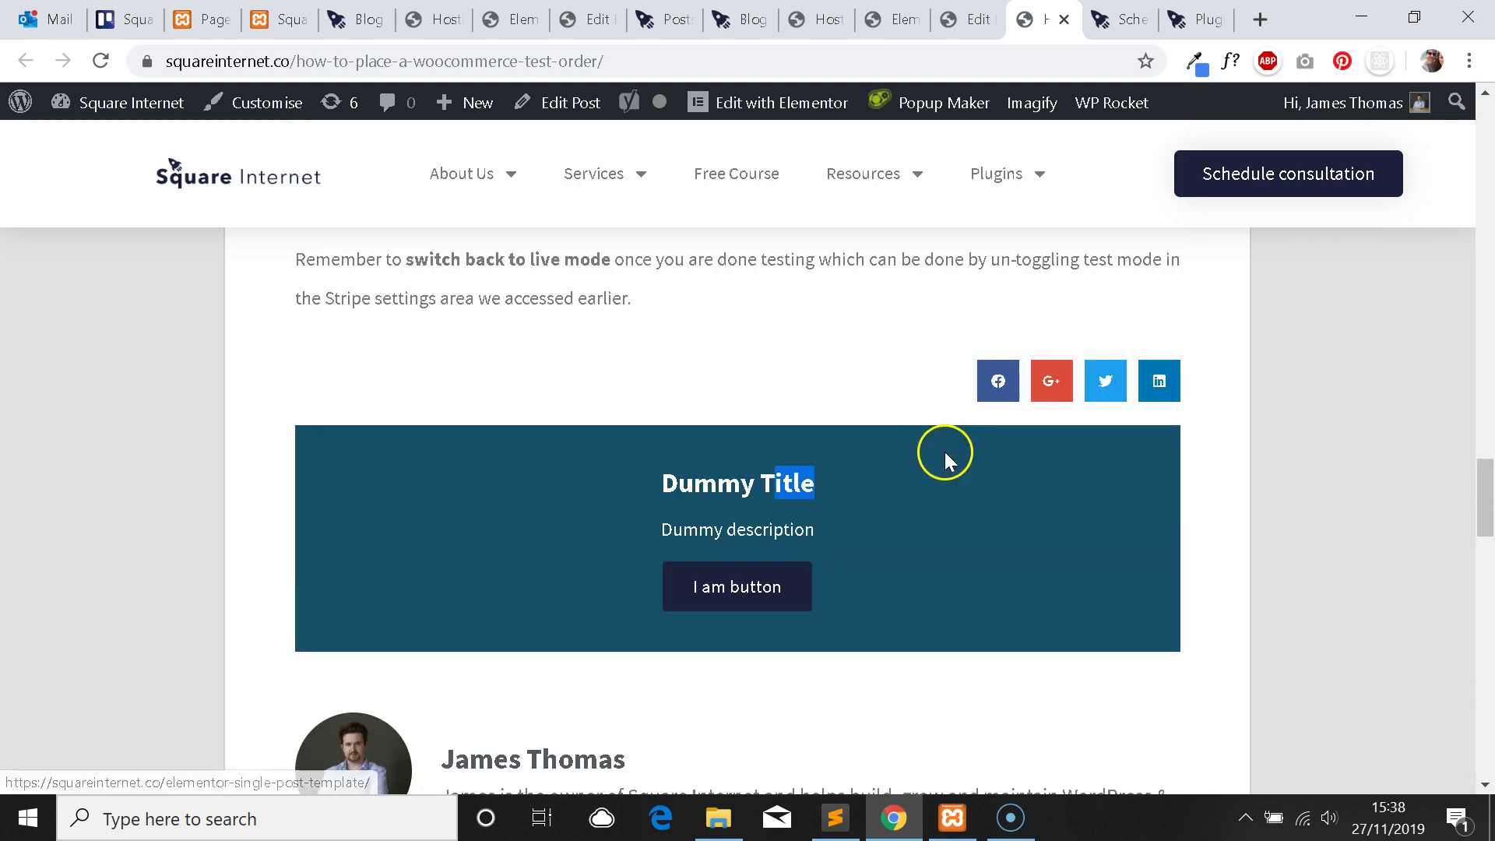
{"action": "scroll", "coordinate": [1253, 510], "scroll_direction": "up", "scroll_amount": 4}
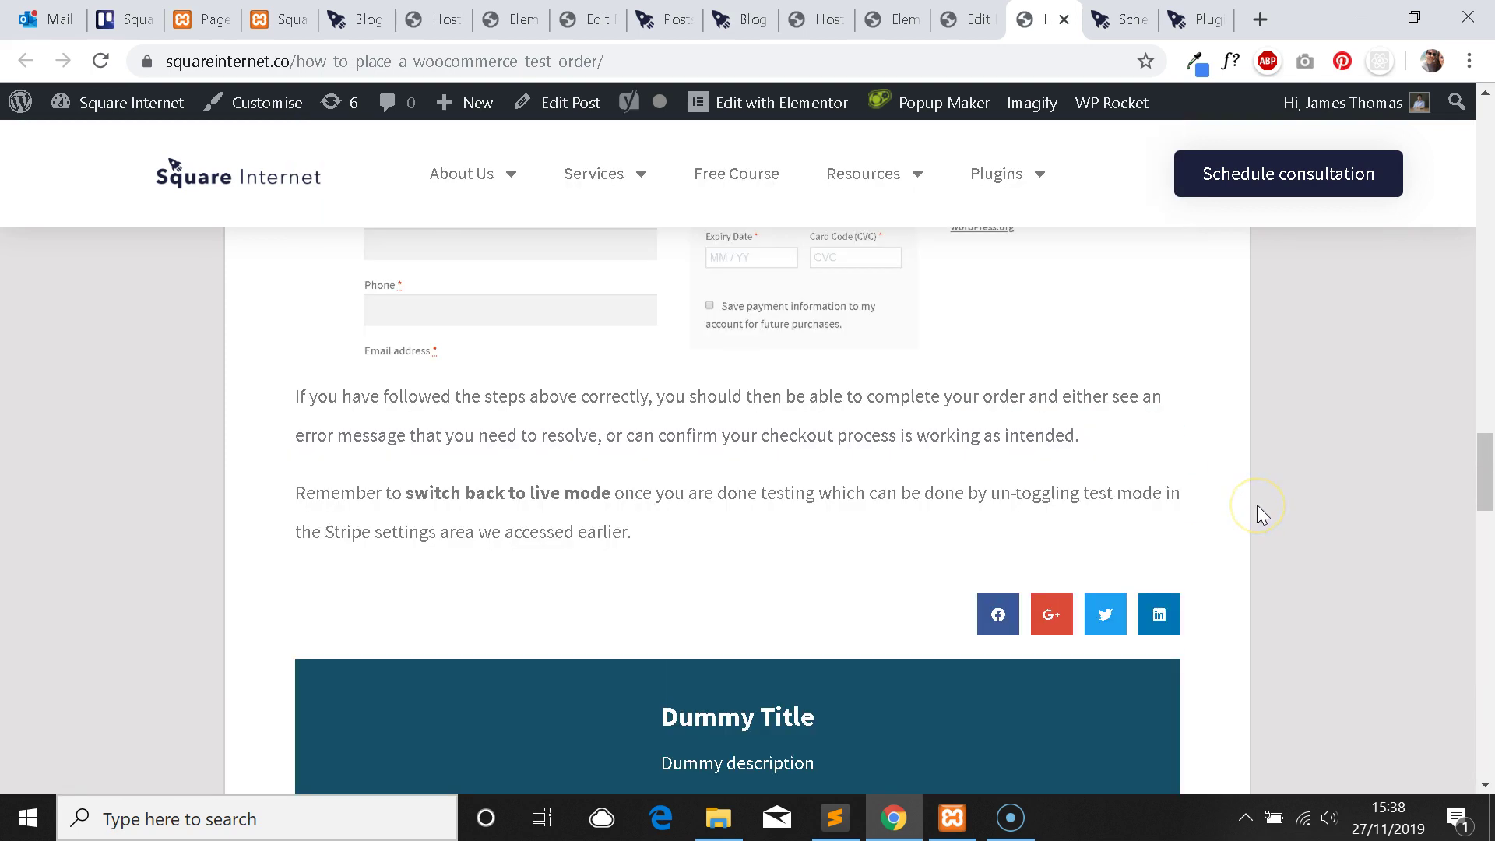